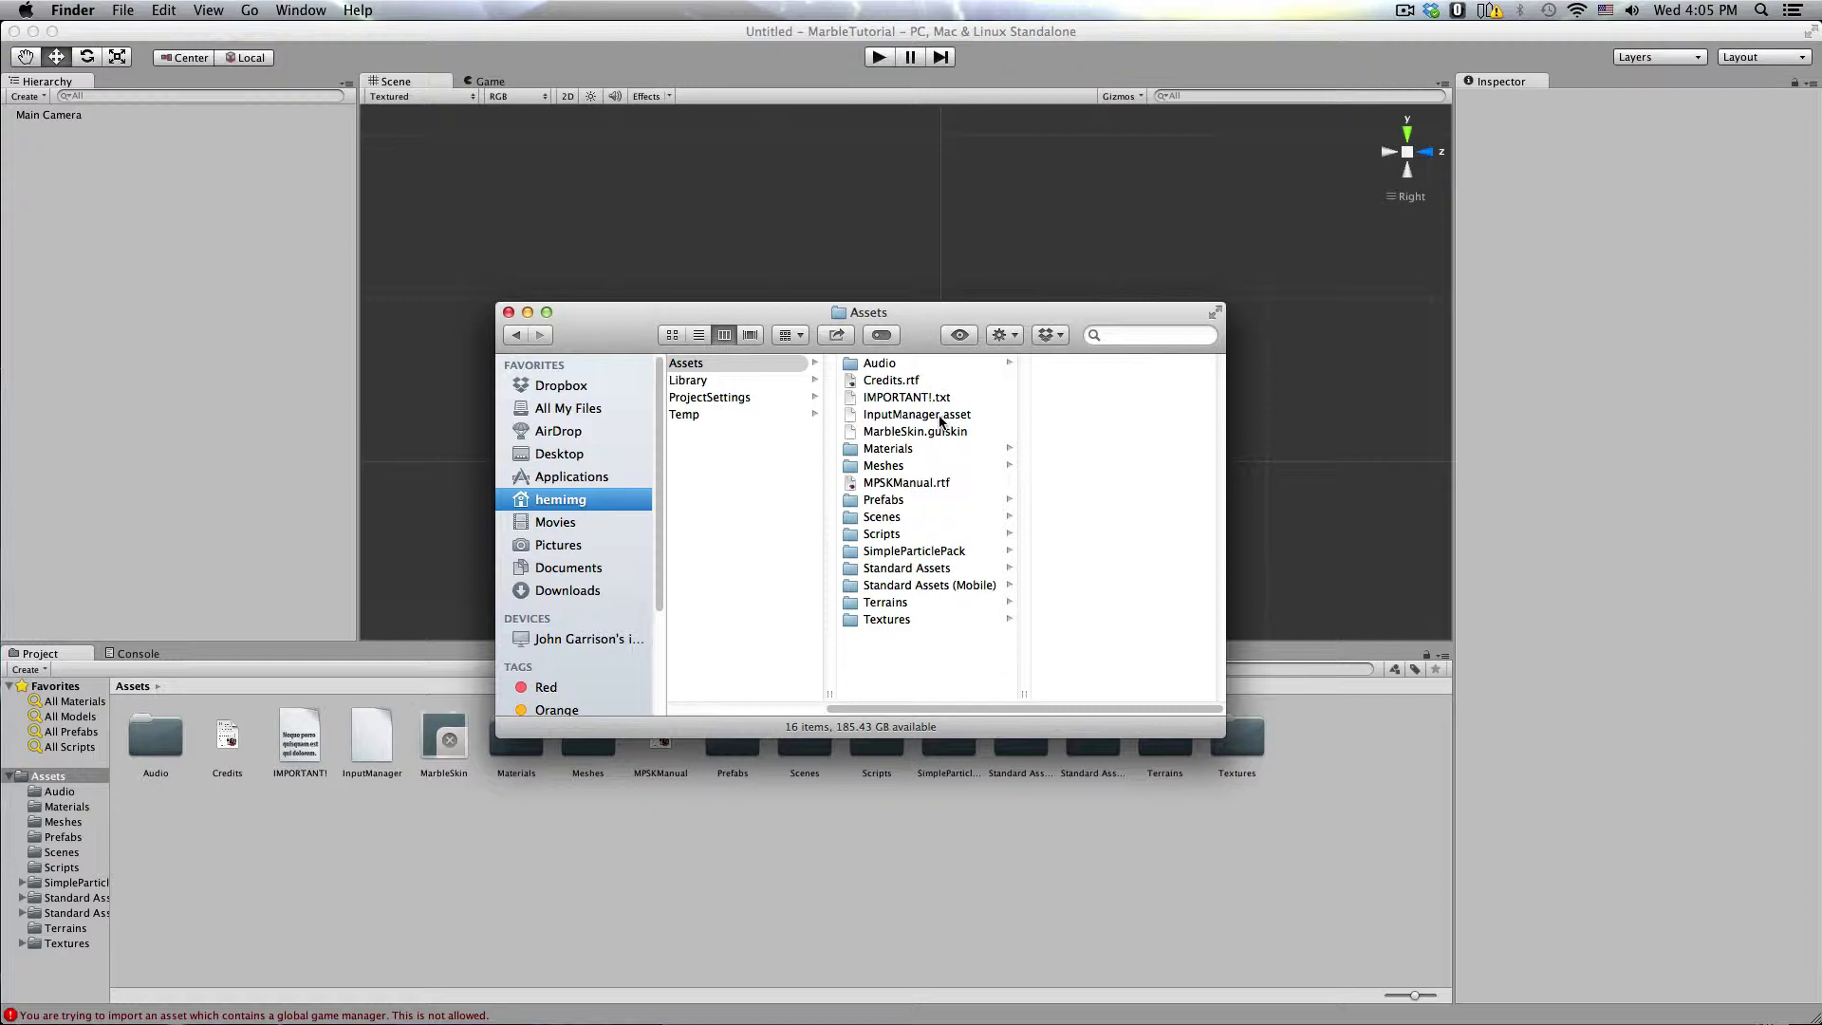
Step: Move InputManager.asset from the Assets folder into ProjectSettings, replacing the existing file, and return to Unity
drag(940, 418, 731, 401)
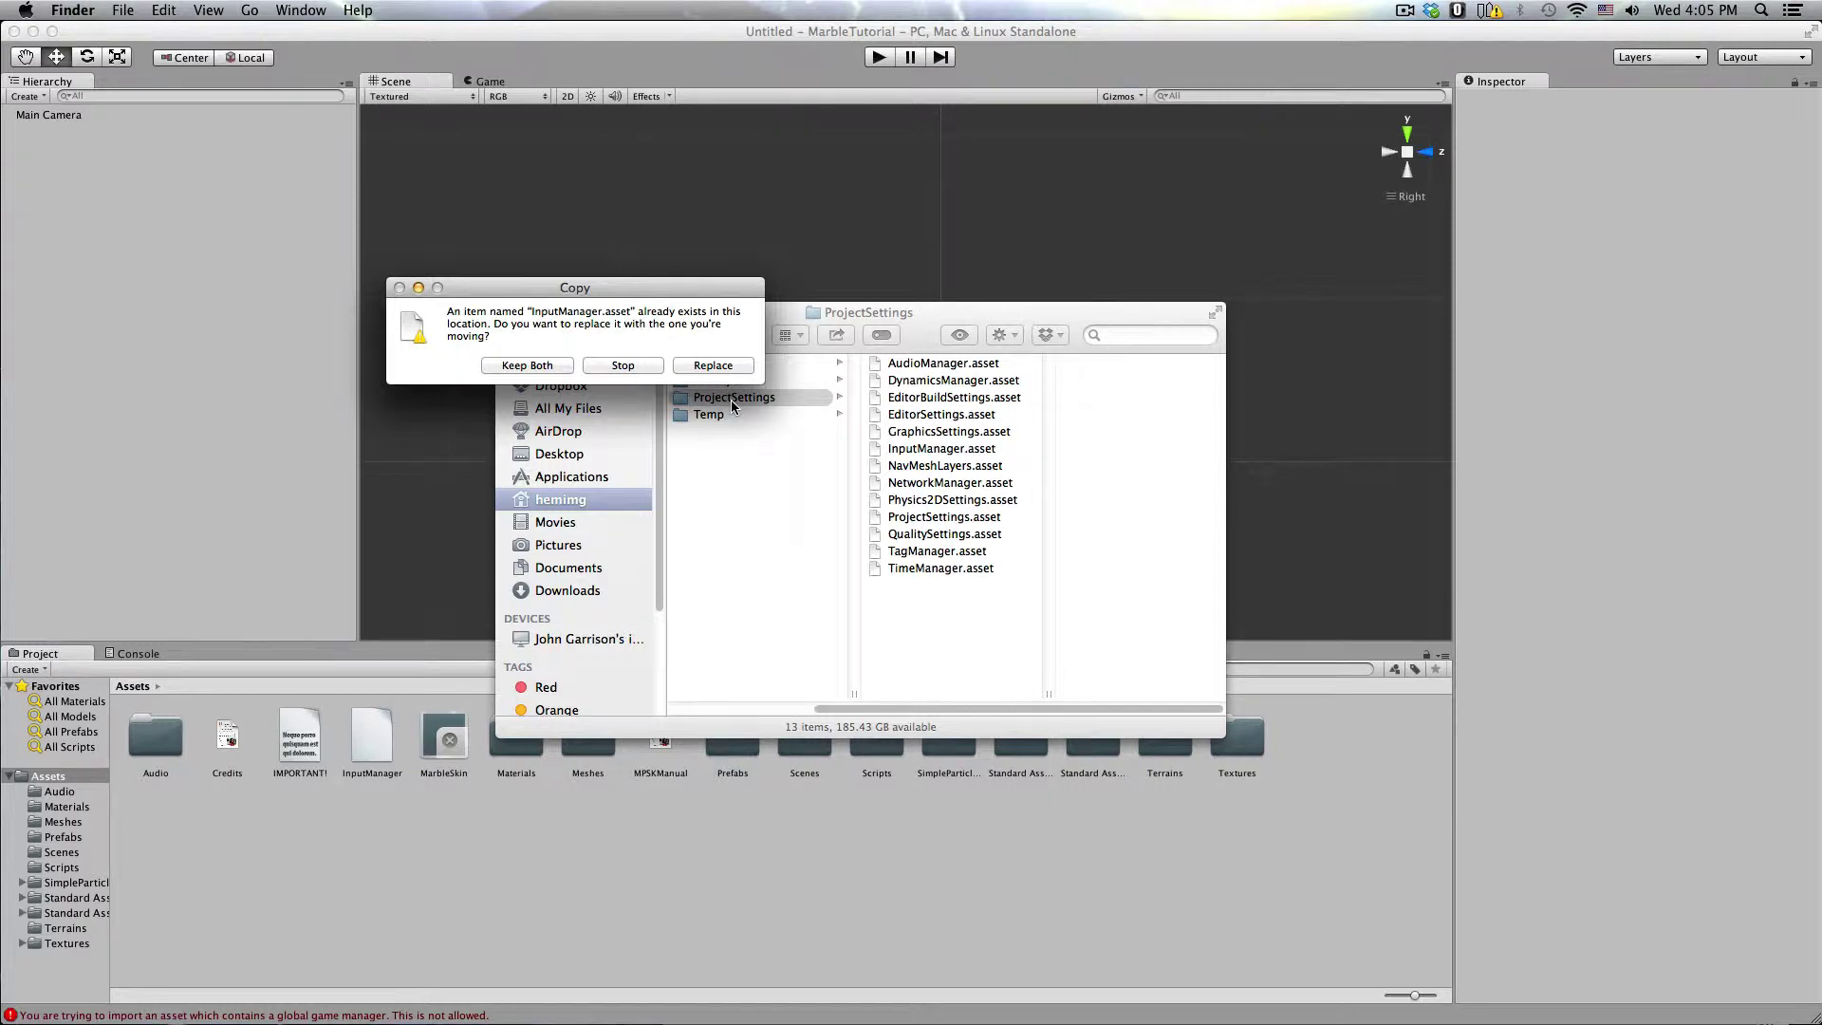
click(727, 368)
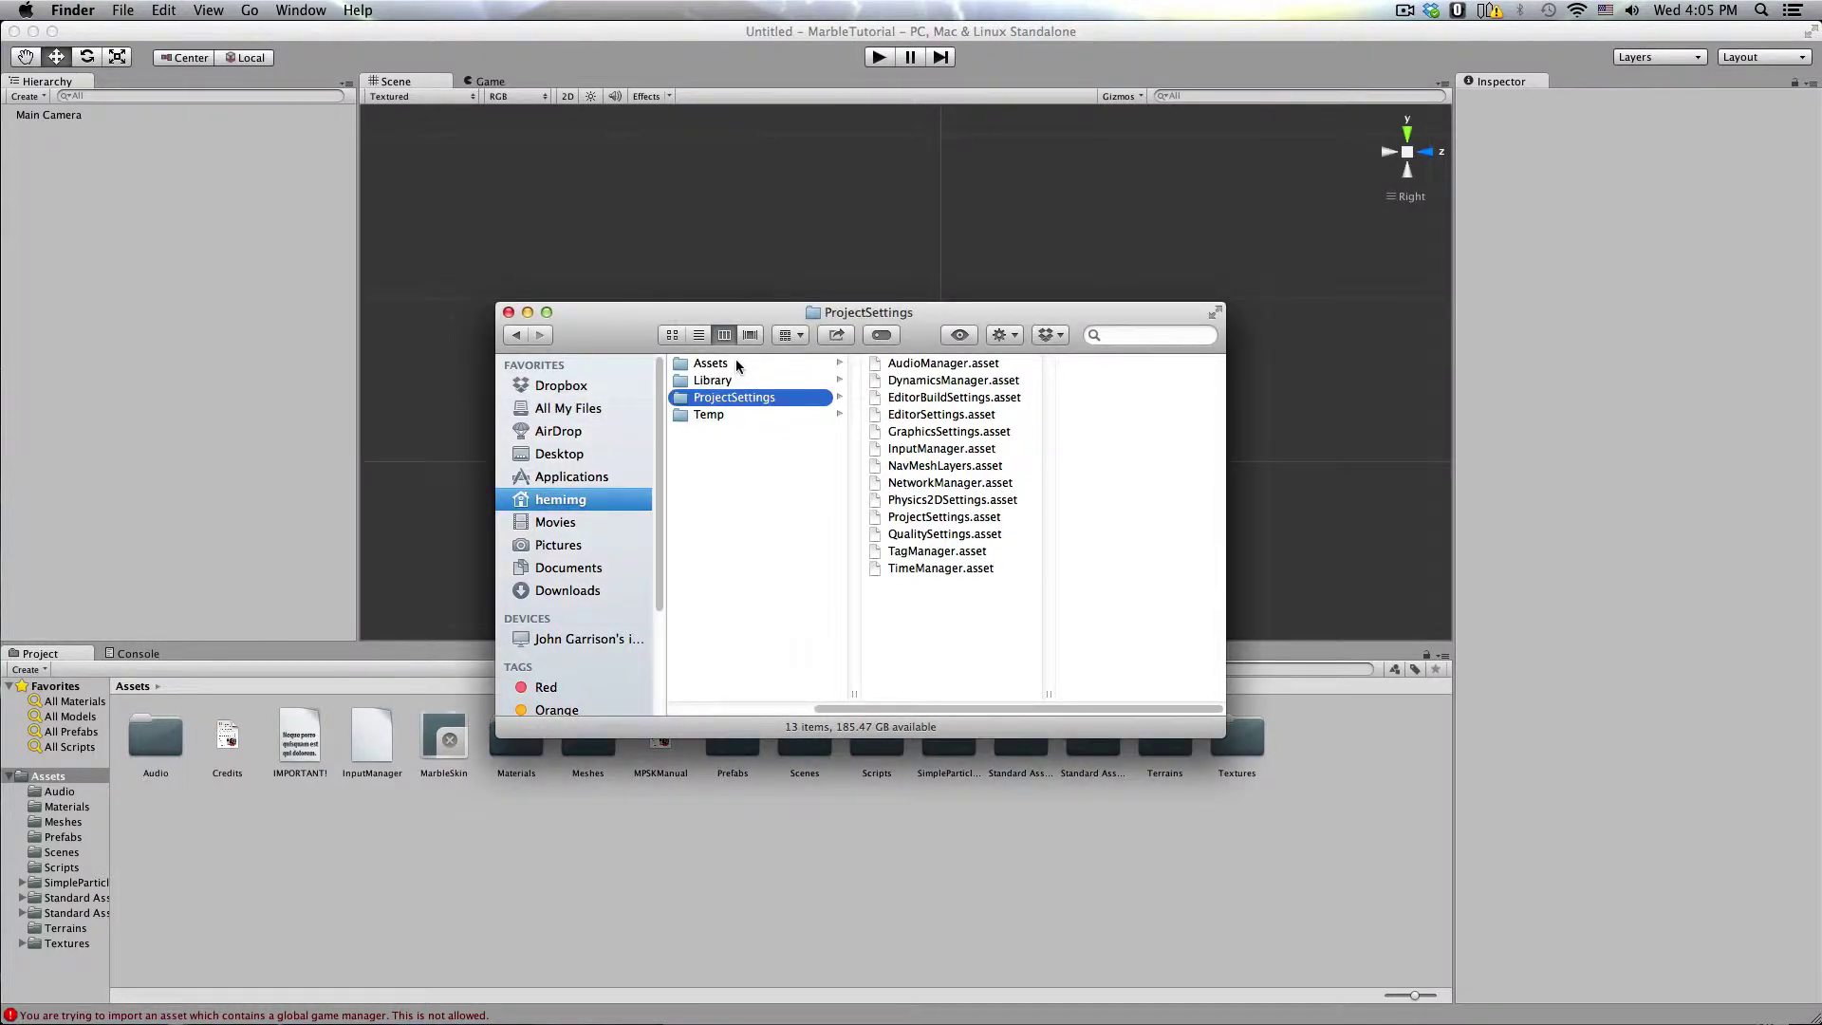
click(736, 360)
click(636, 836)
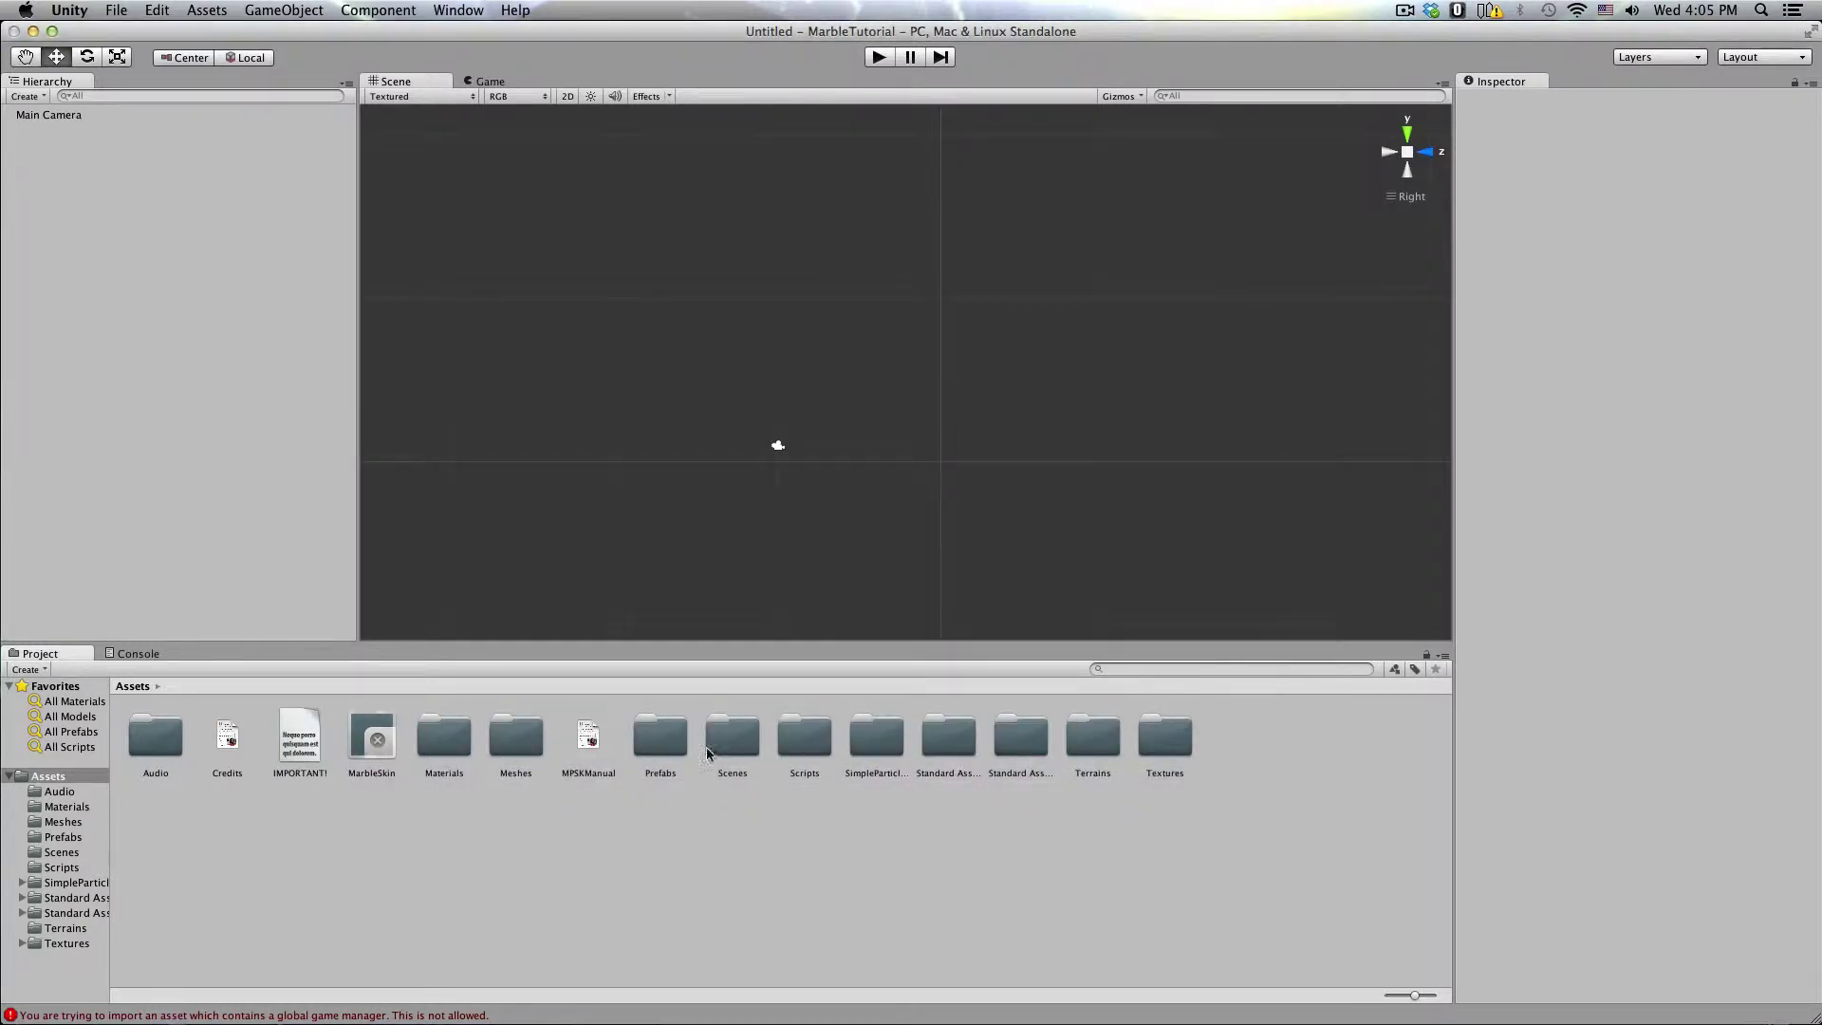
Step: Duplicate the Starter scene in the Scenes folder and rename the copy Level1
double_click(740, 736)
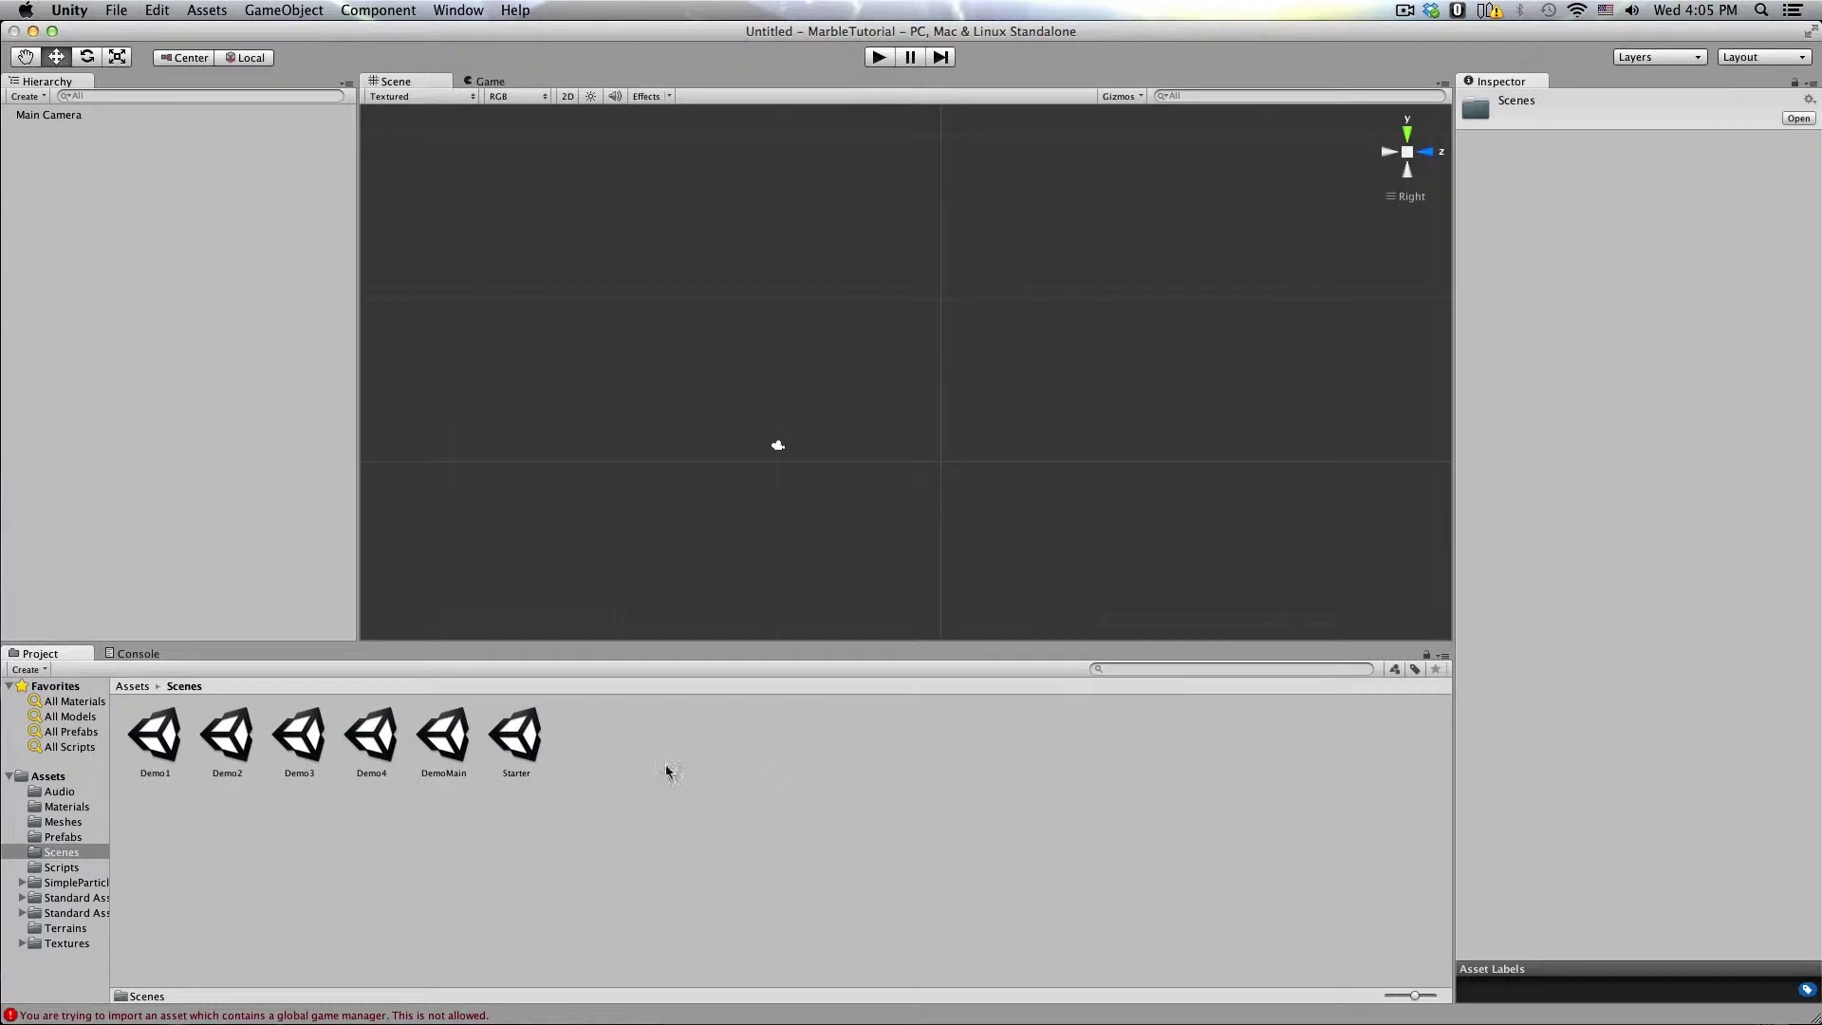
click(519, 741)
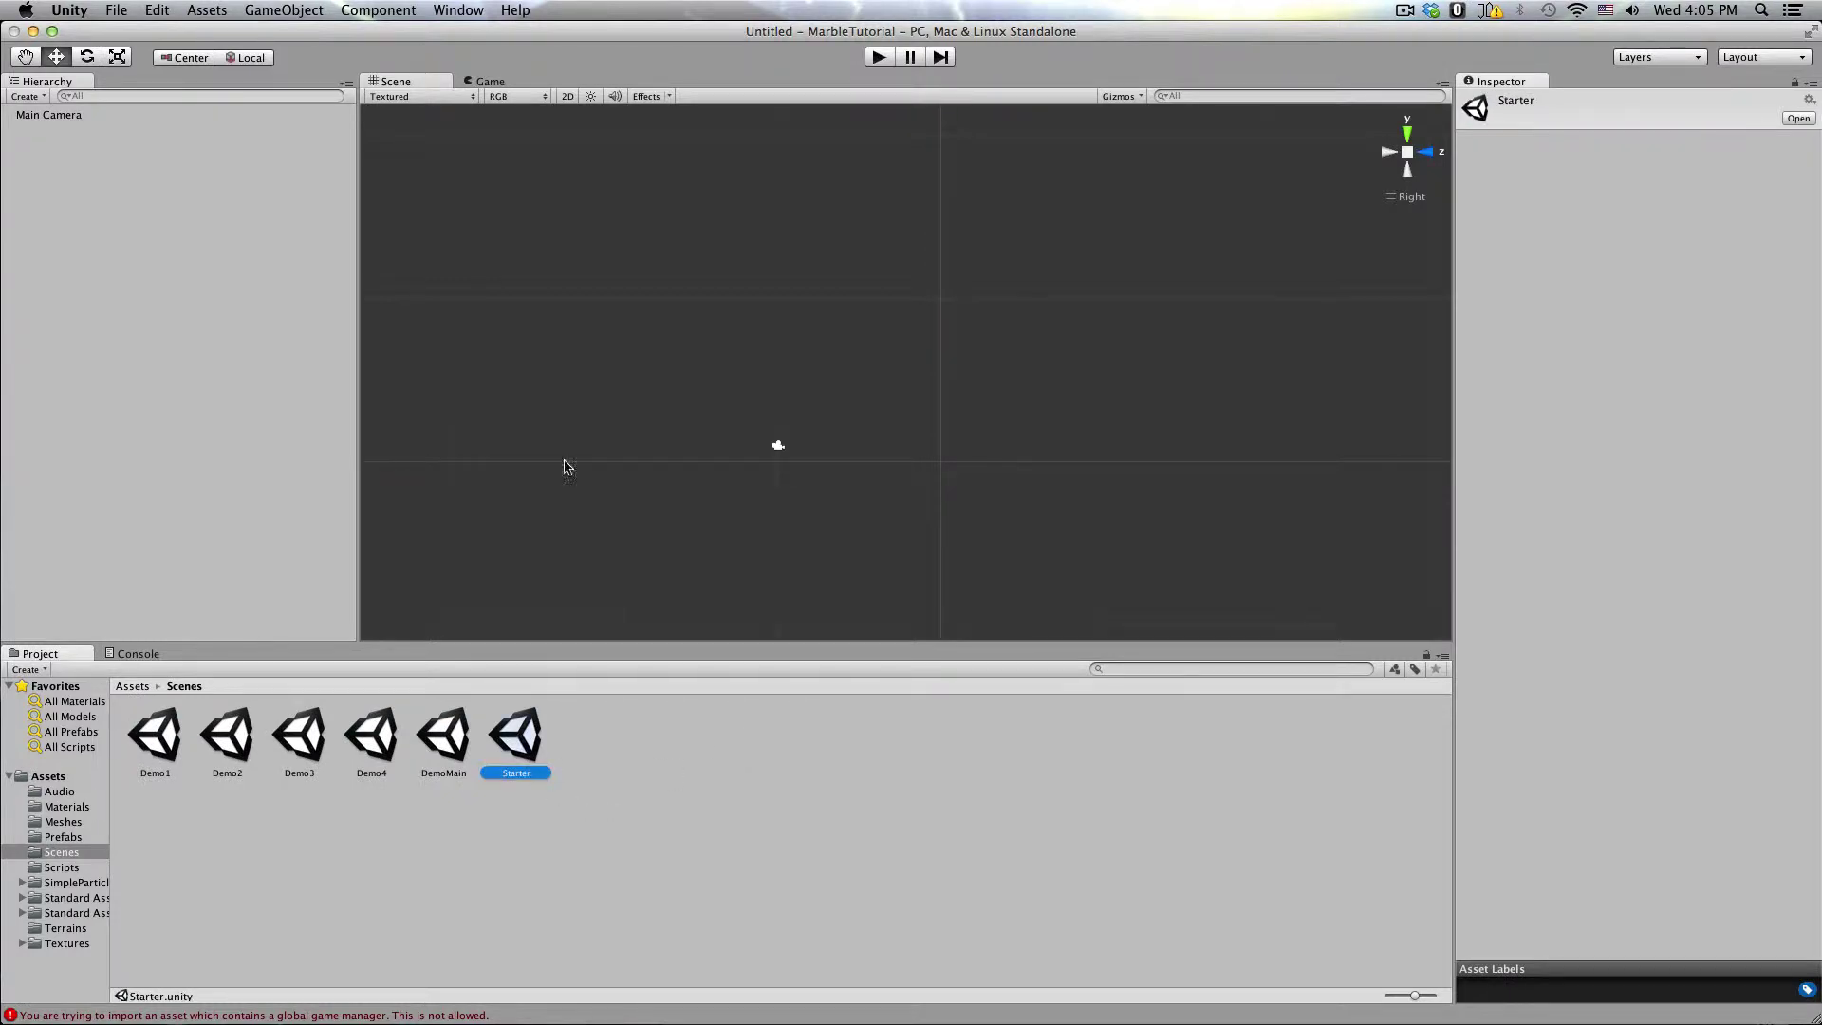
click(157, 9)
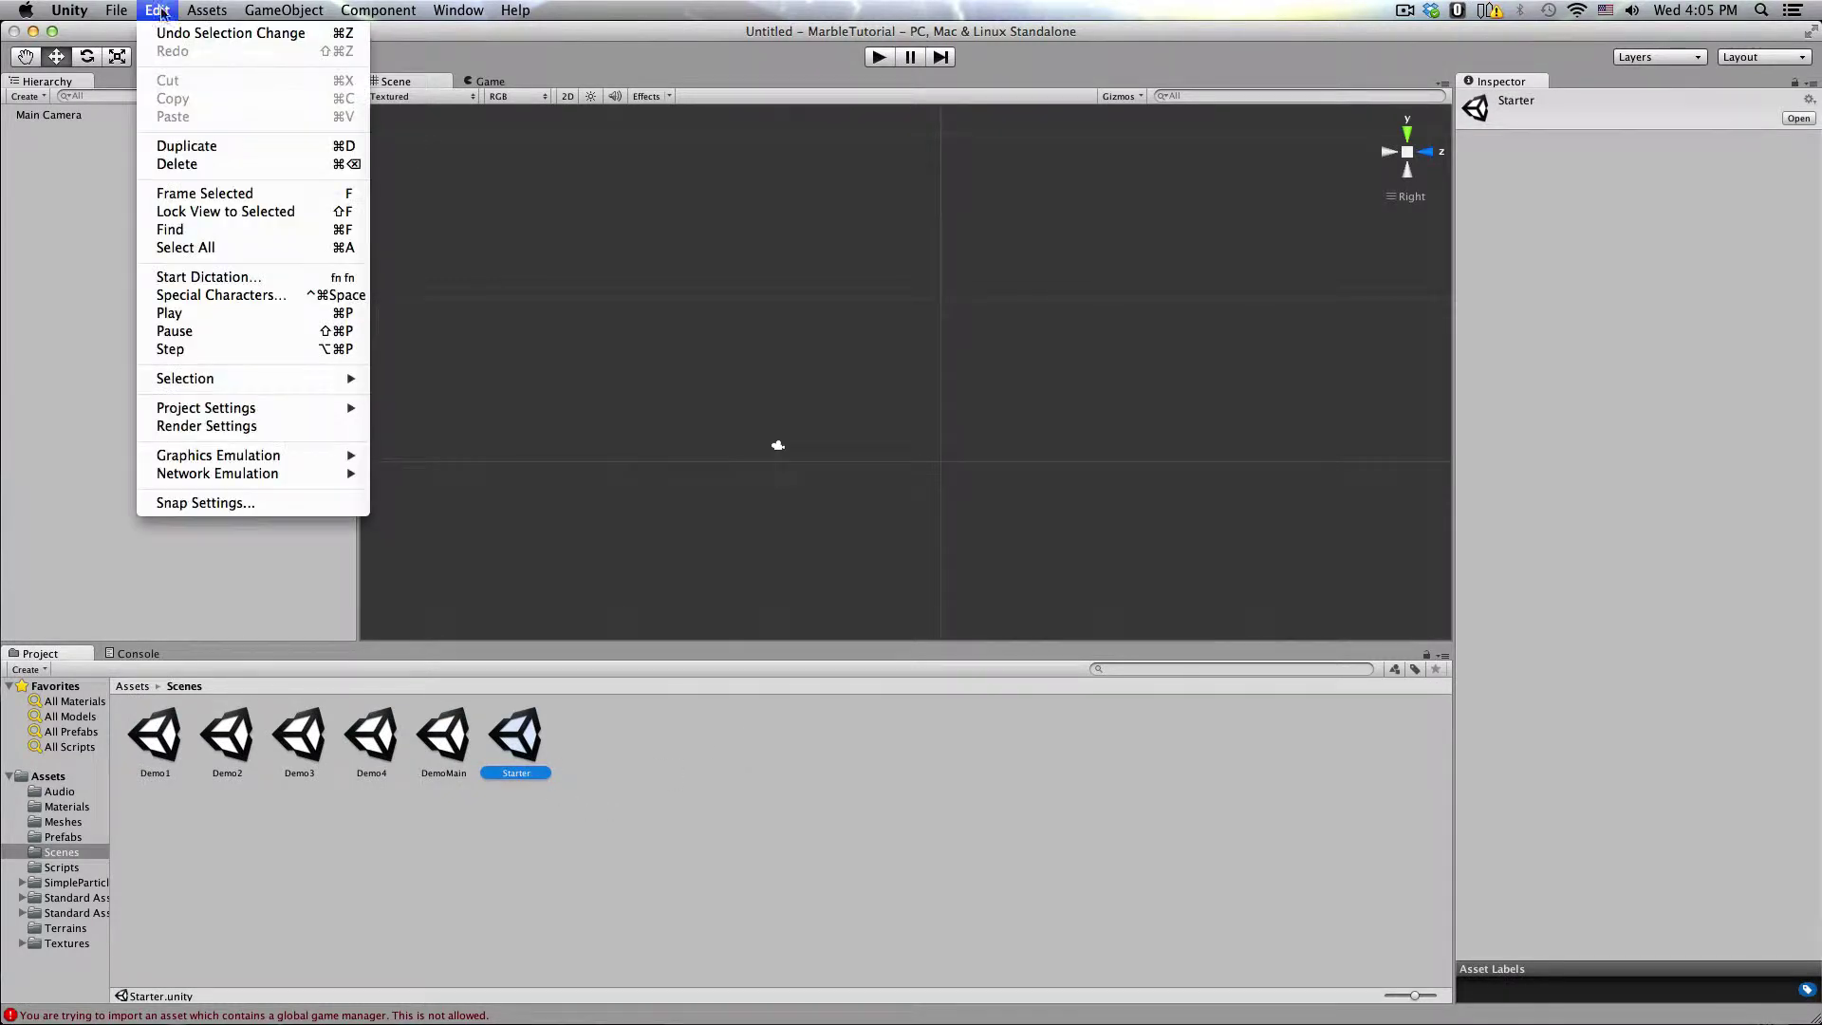
click(165, 148)
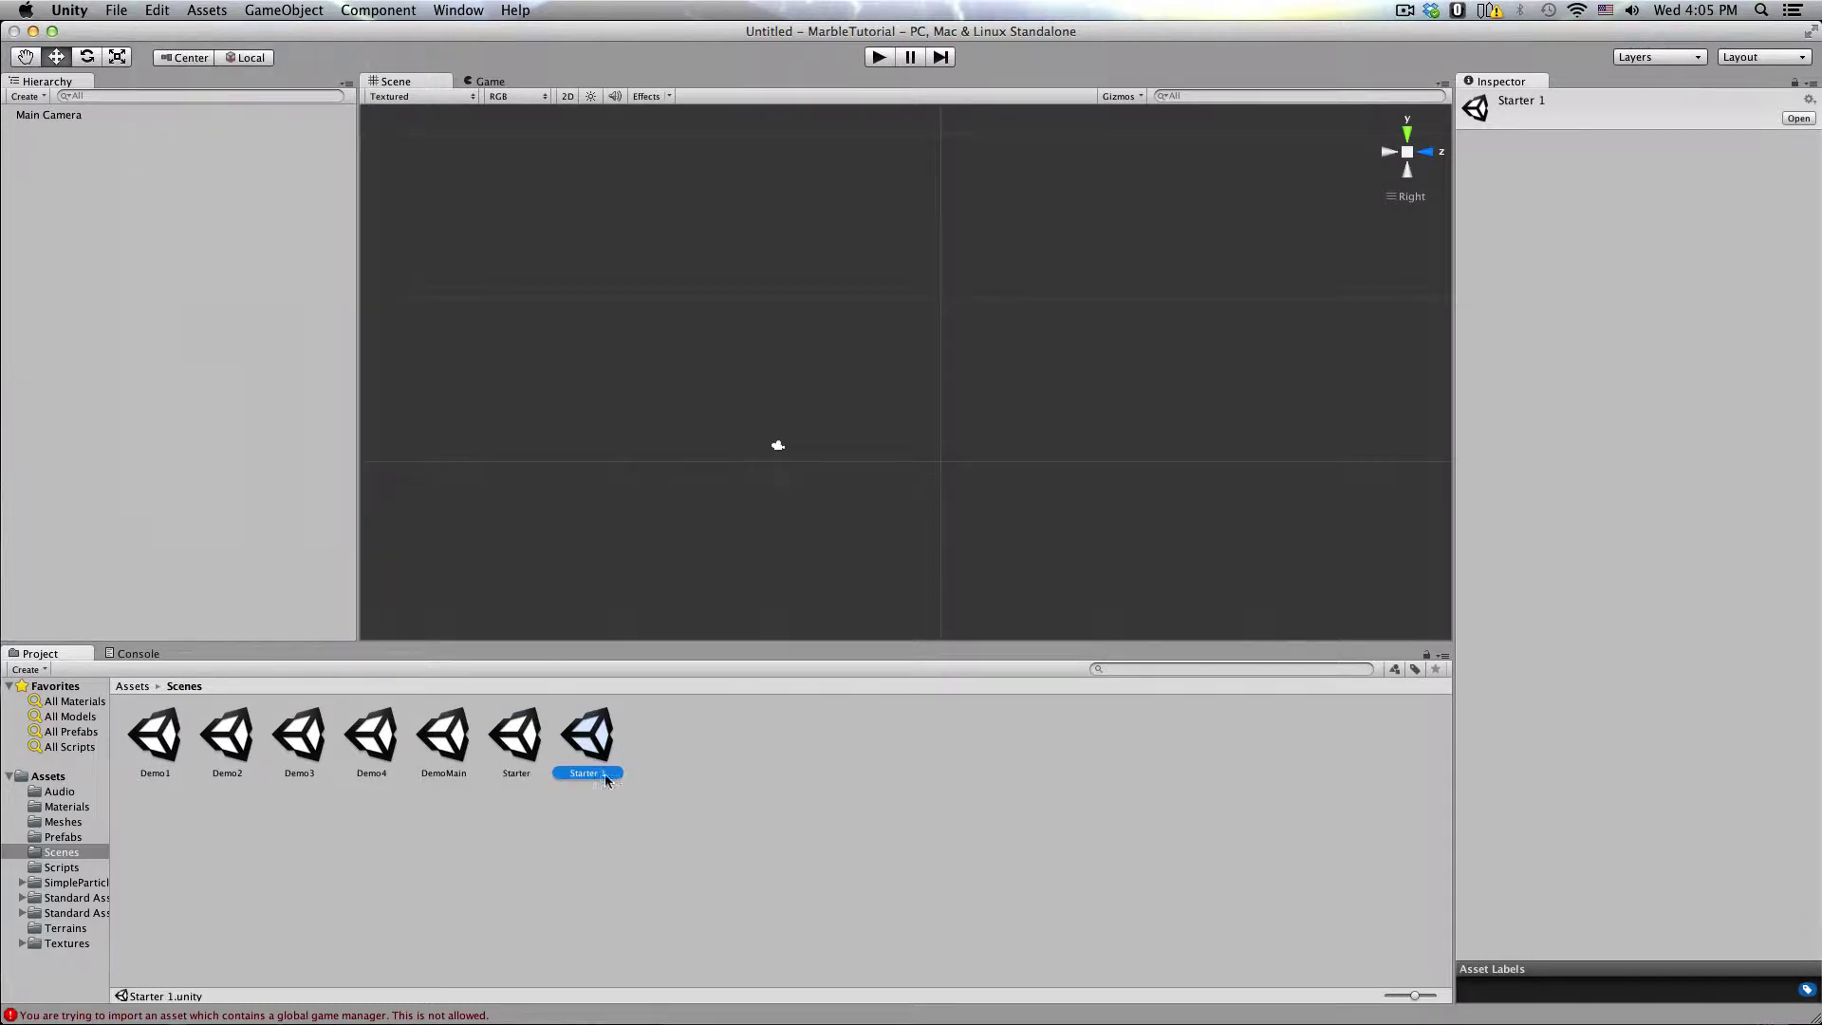
key(Return)
key(Return)
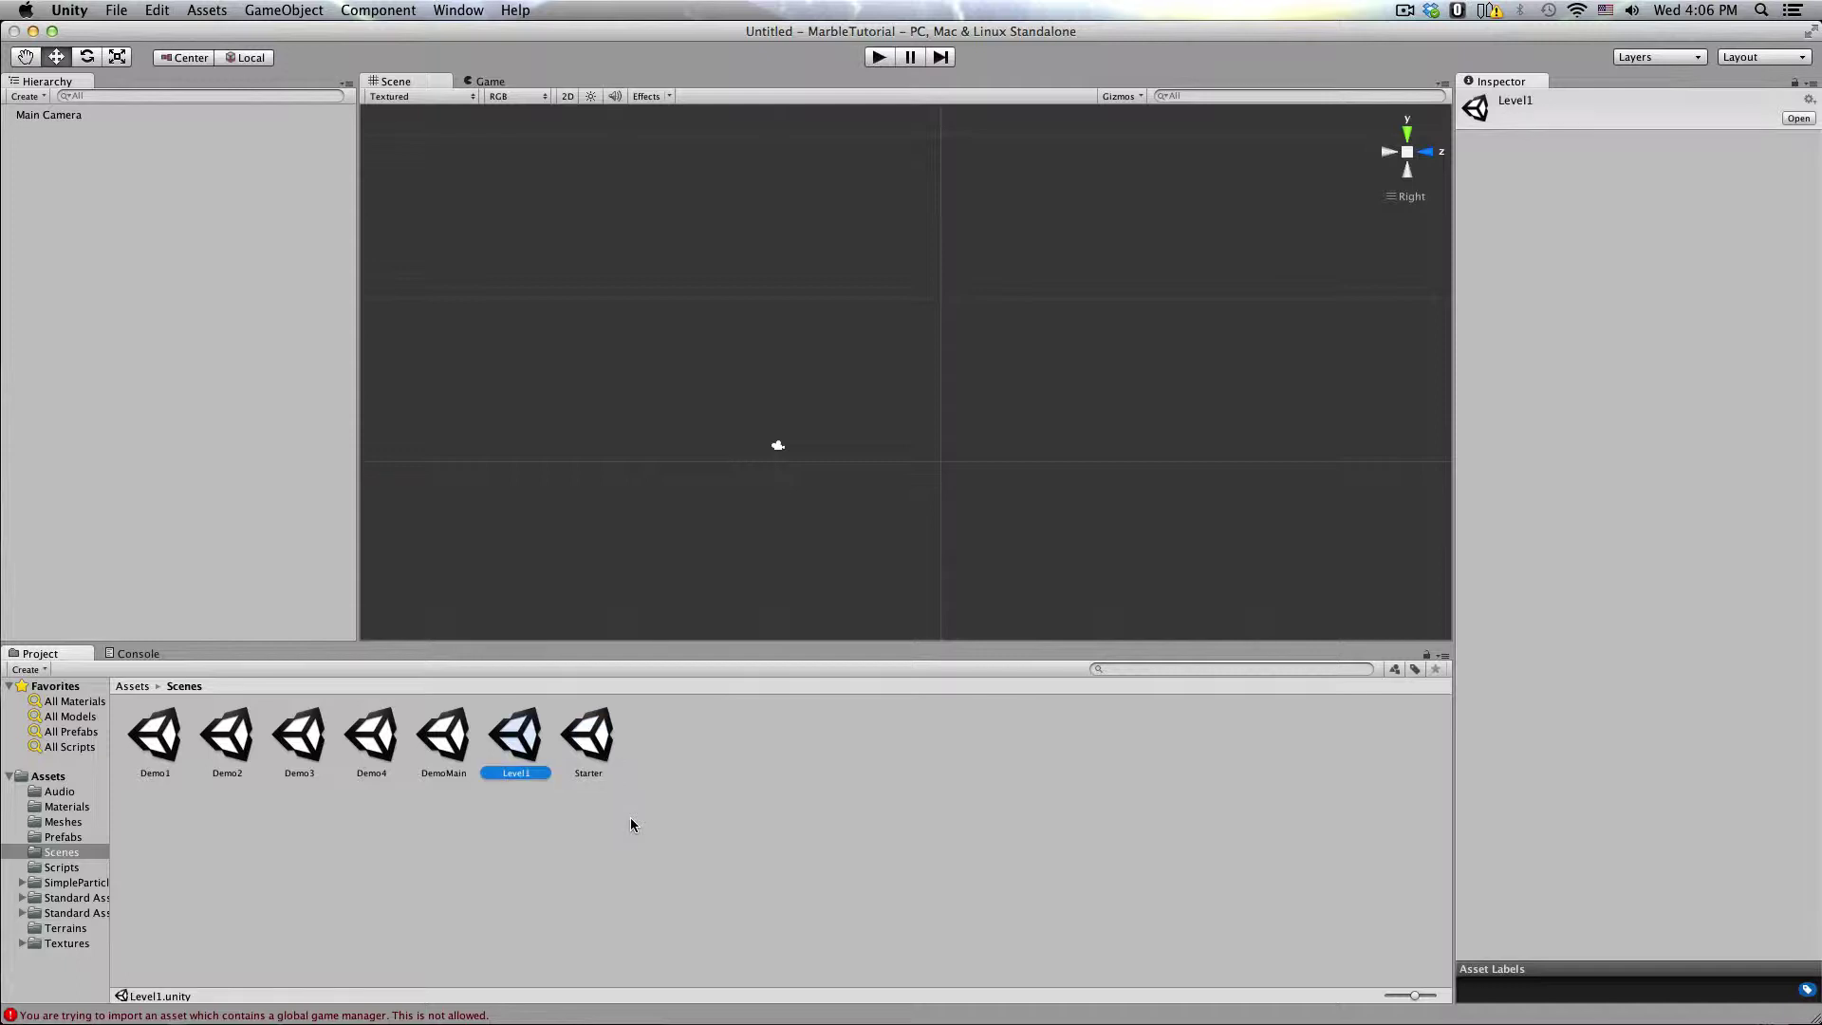
Step: Open the Level1 scene and show it from the top
double_click(522, 750)
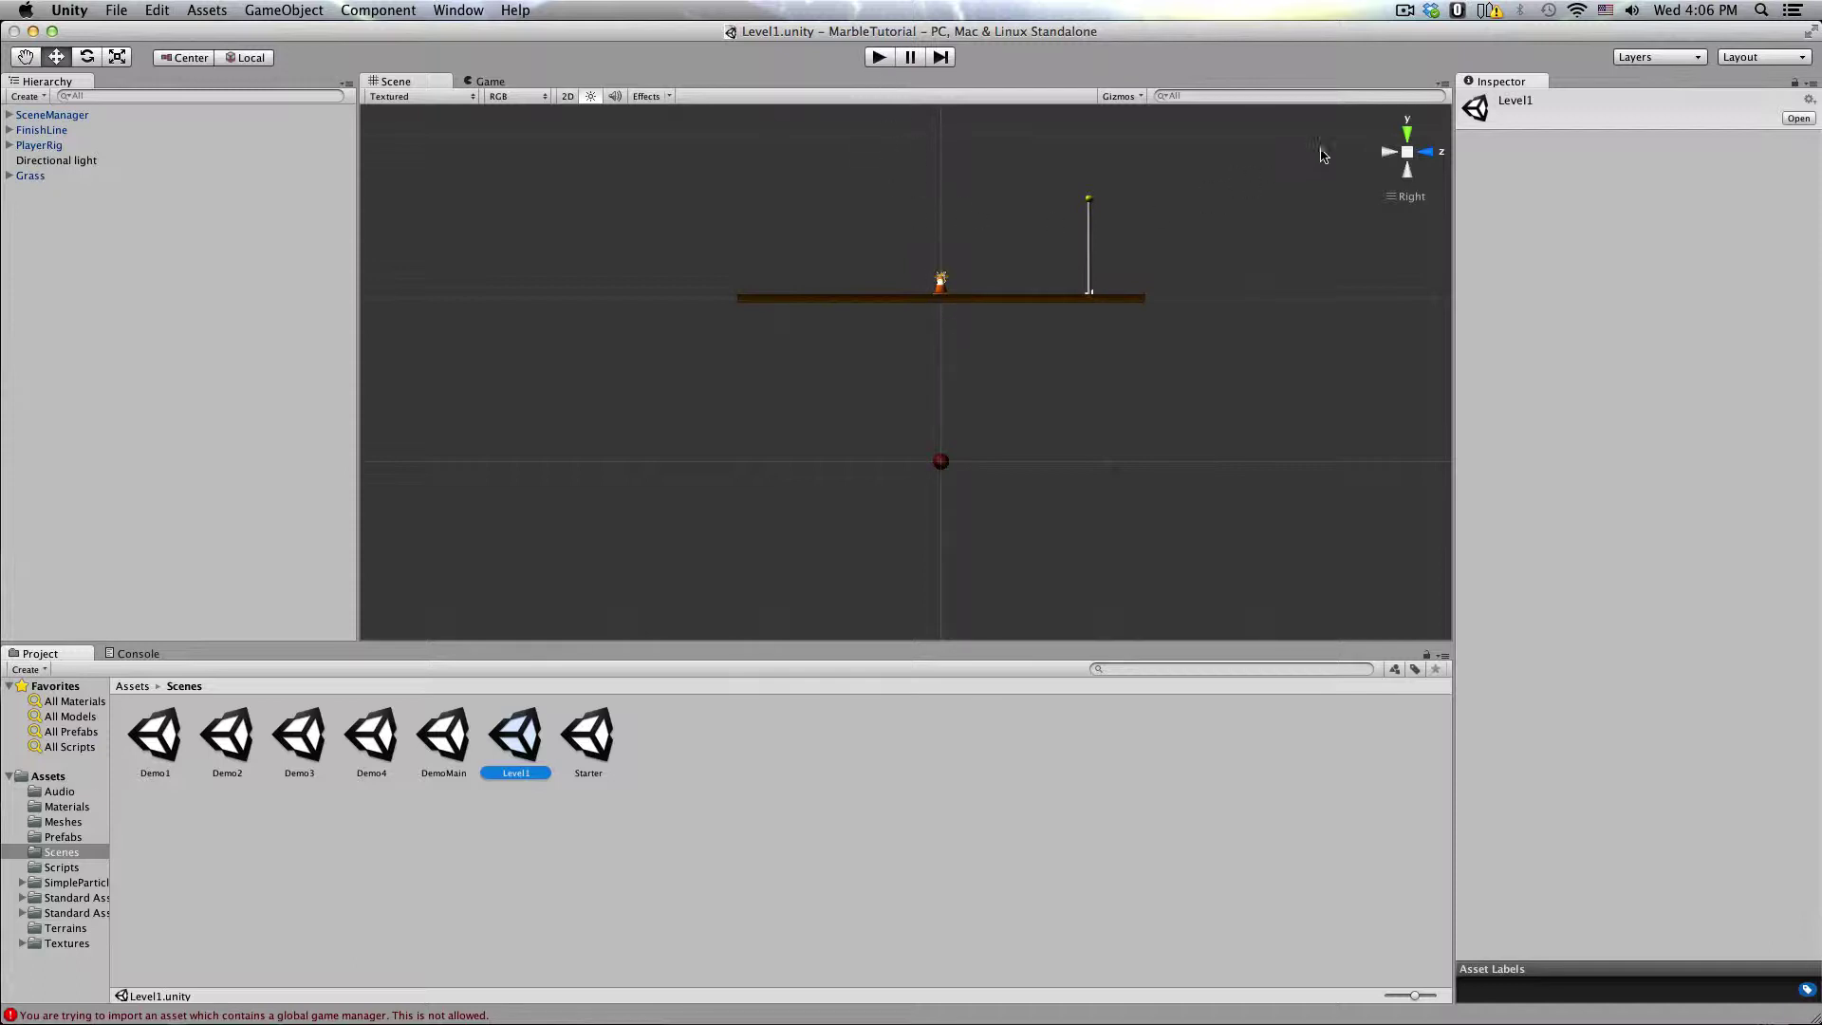
click(1407, 136)
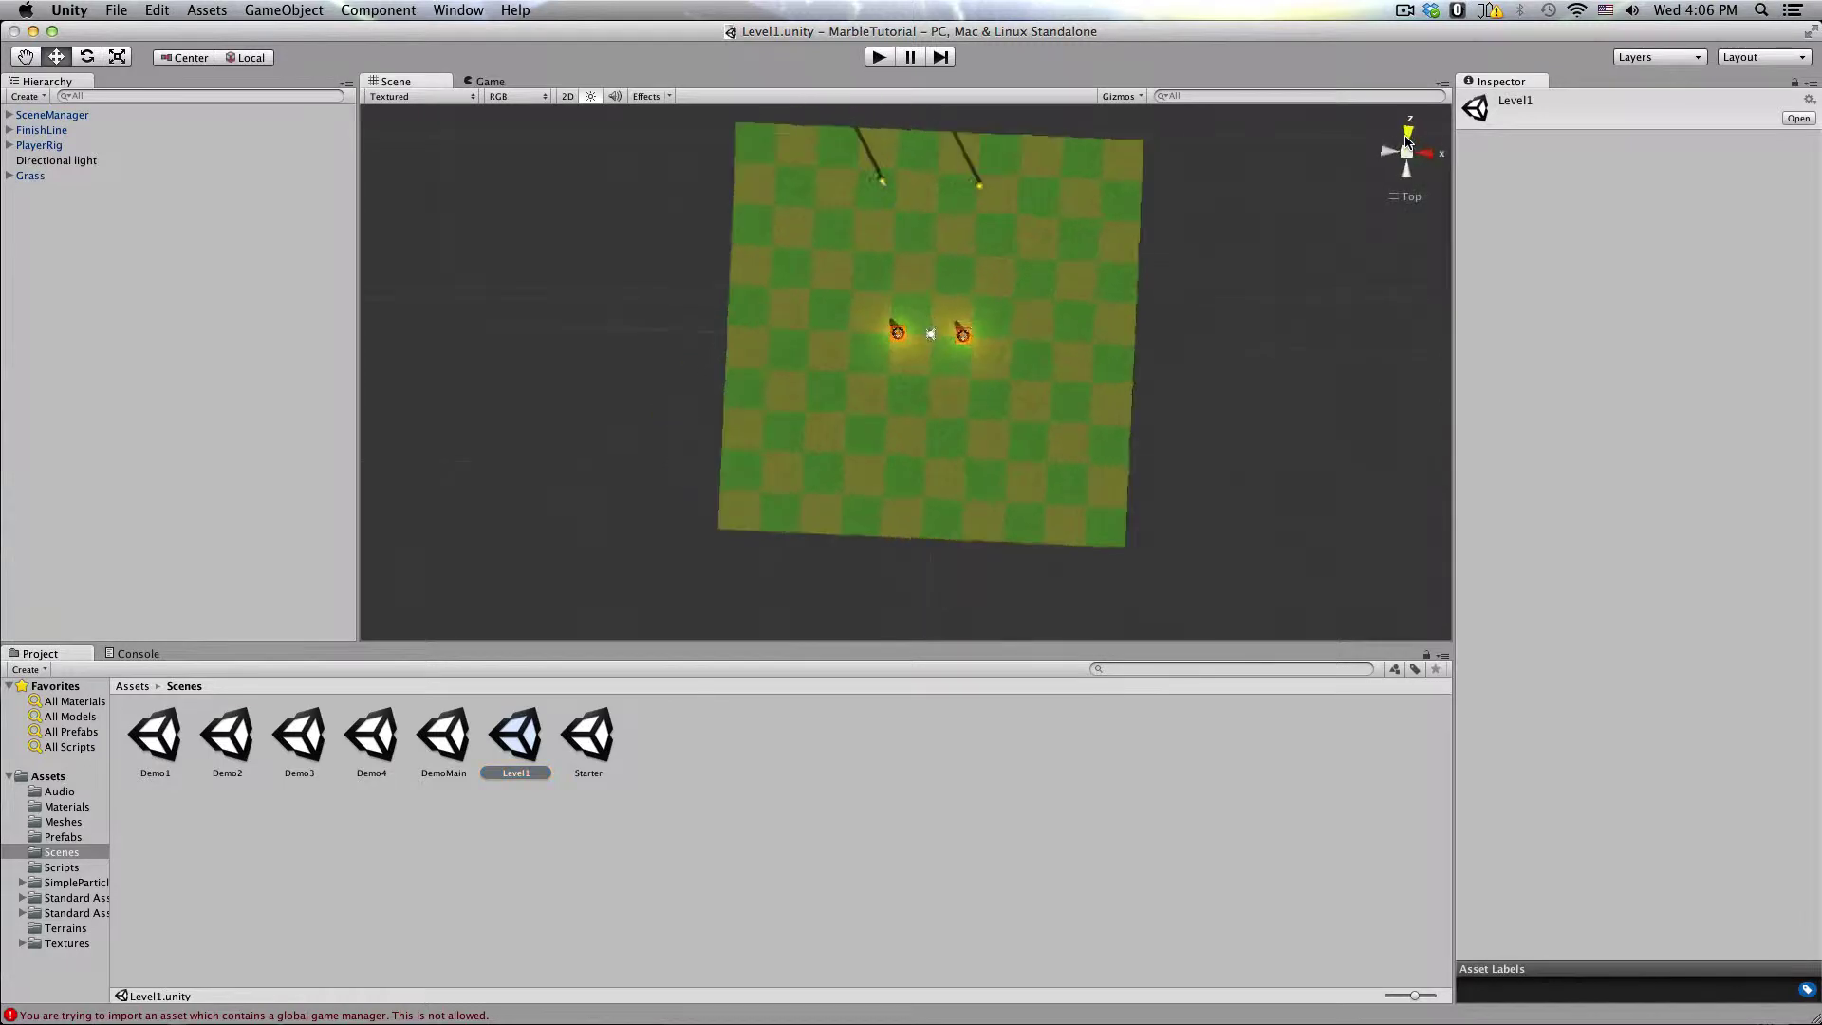
scroll(842, 441, down, 3)
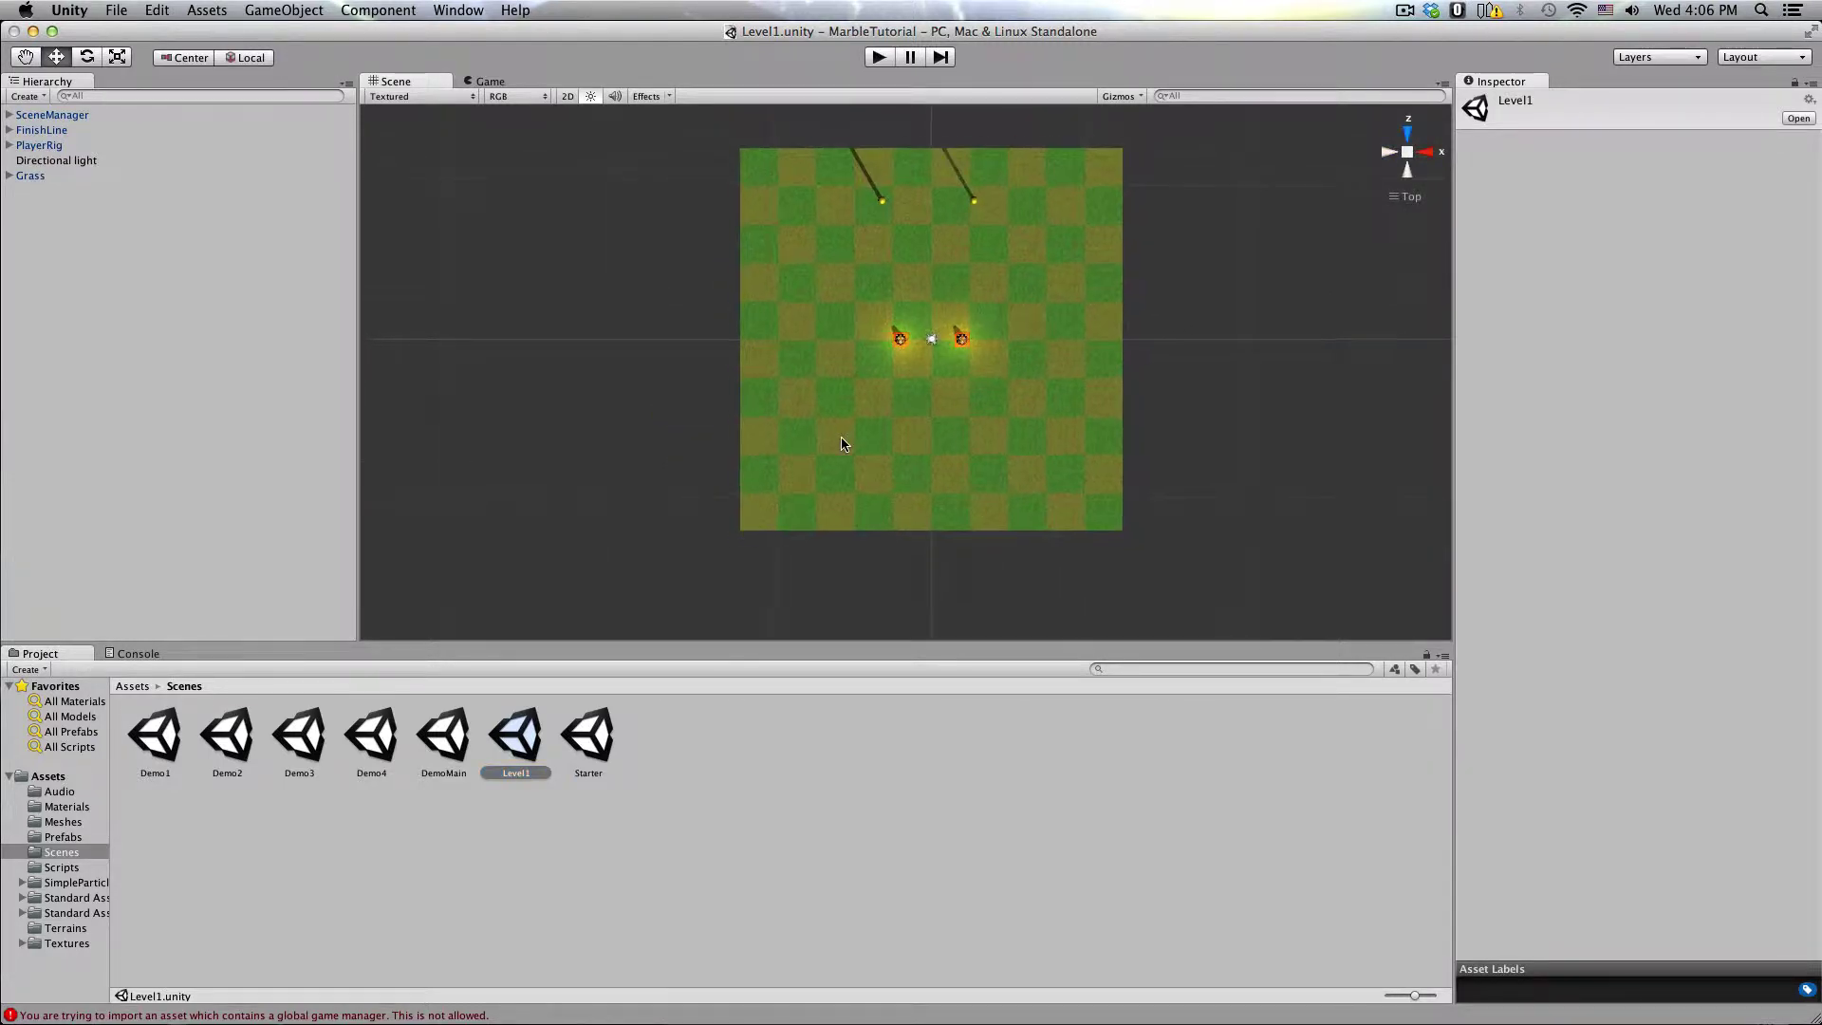
scroll(842, 442, down, 5)
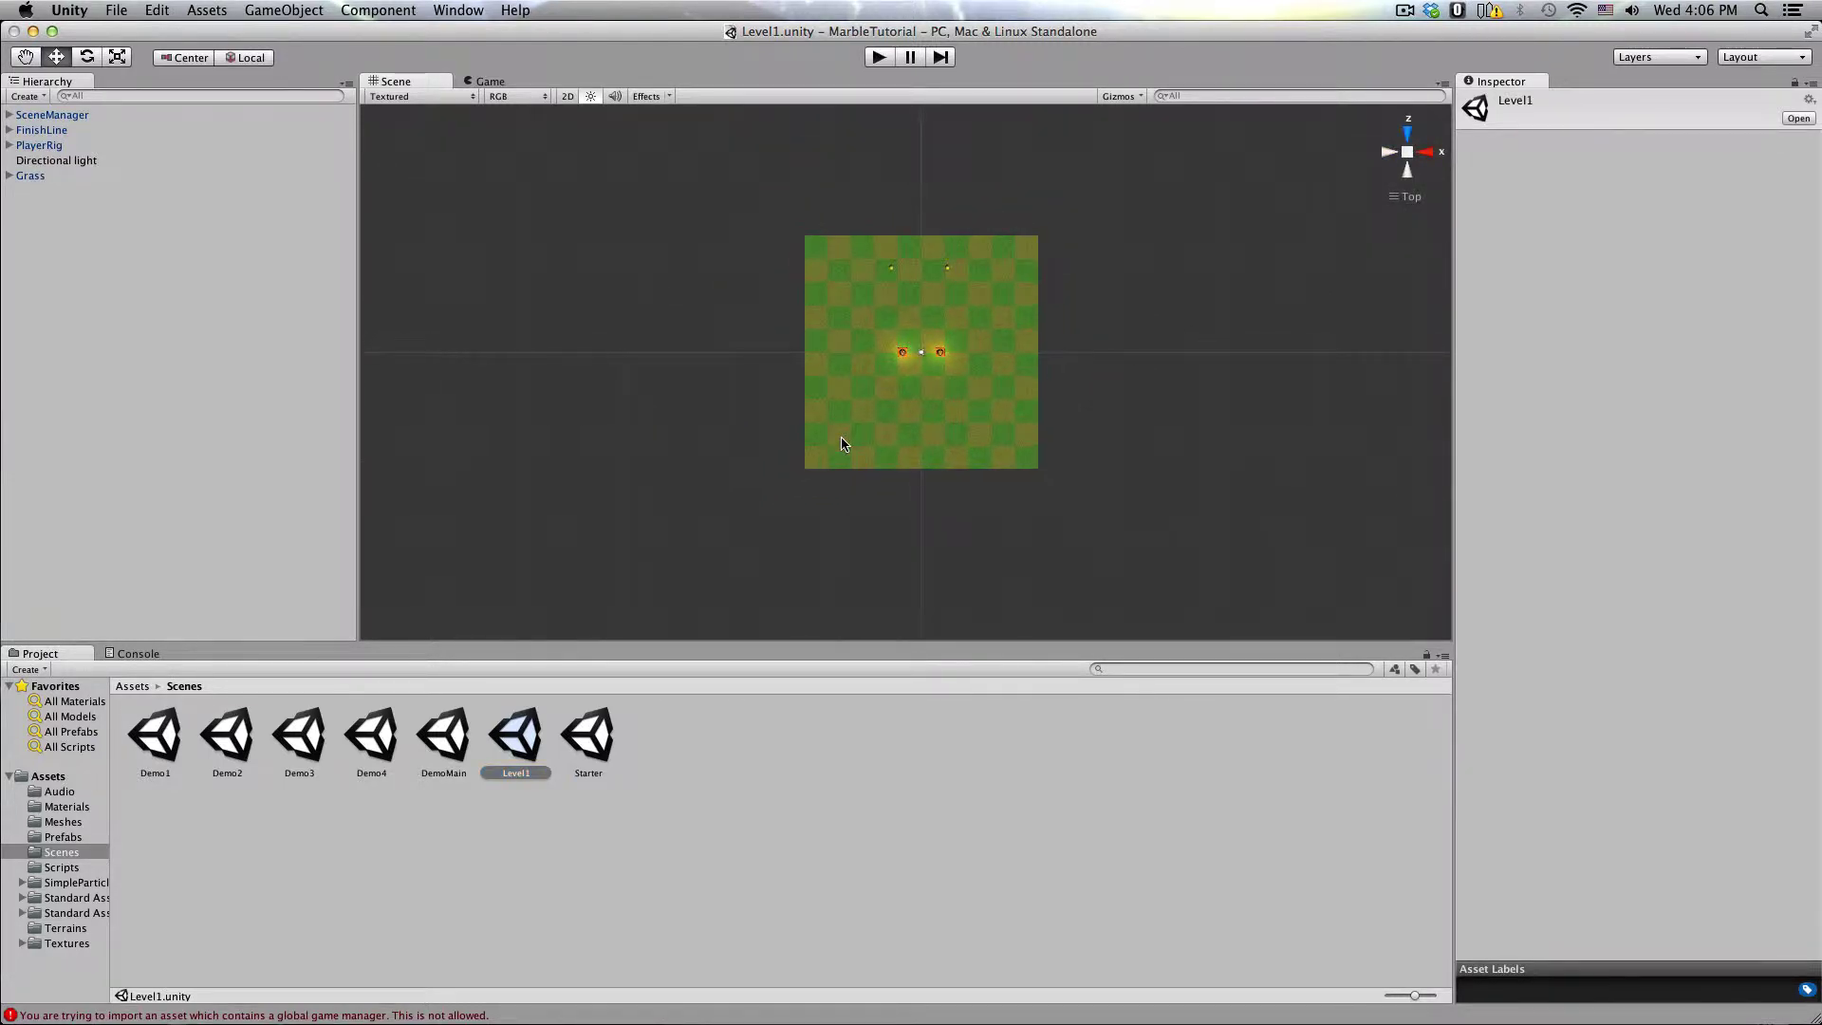
Step: Set the Floor value of the SceneManager's MKScene Manager script to -100
click(102, 115)
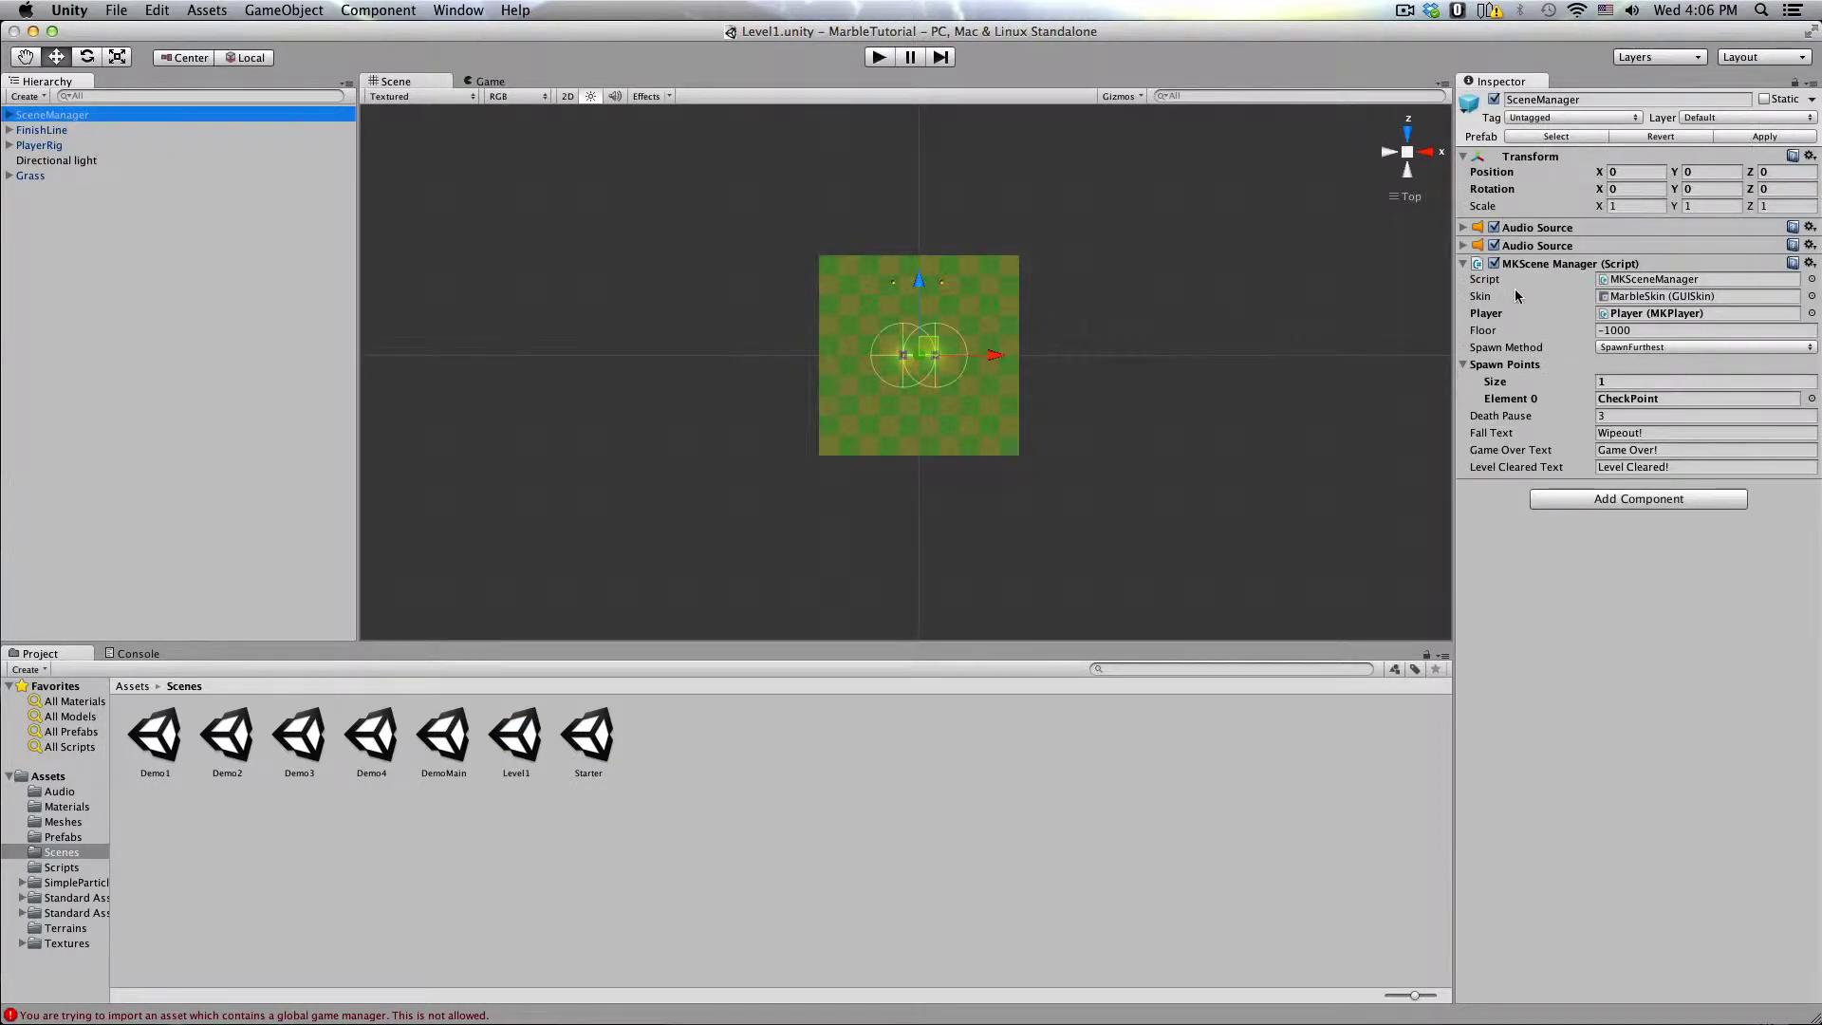
click(1632, 331)
text(-10)
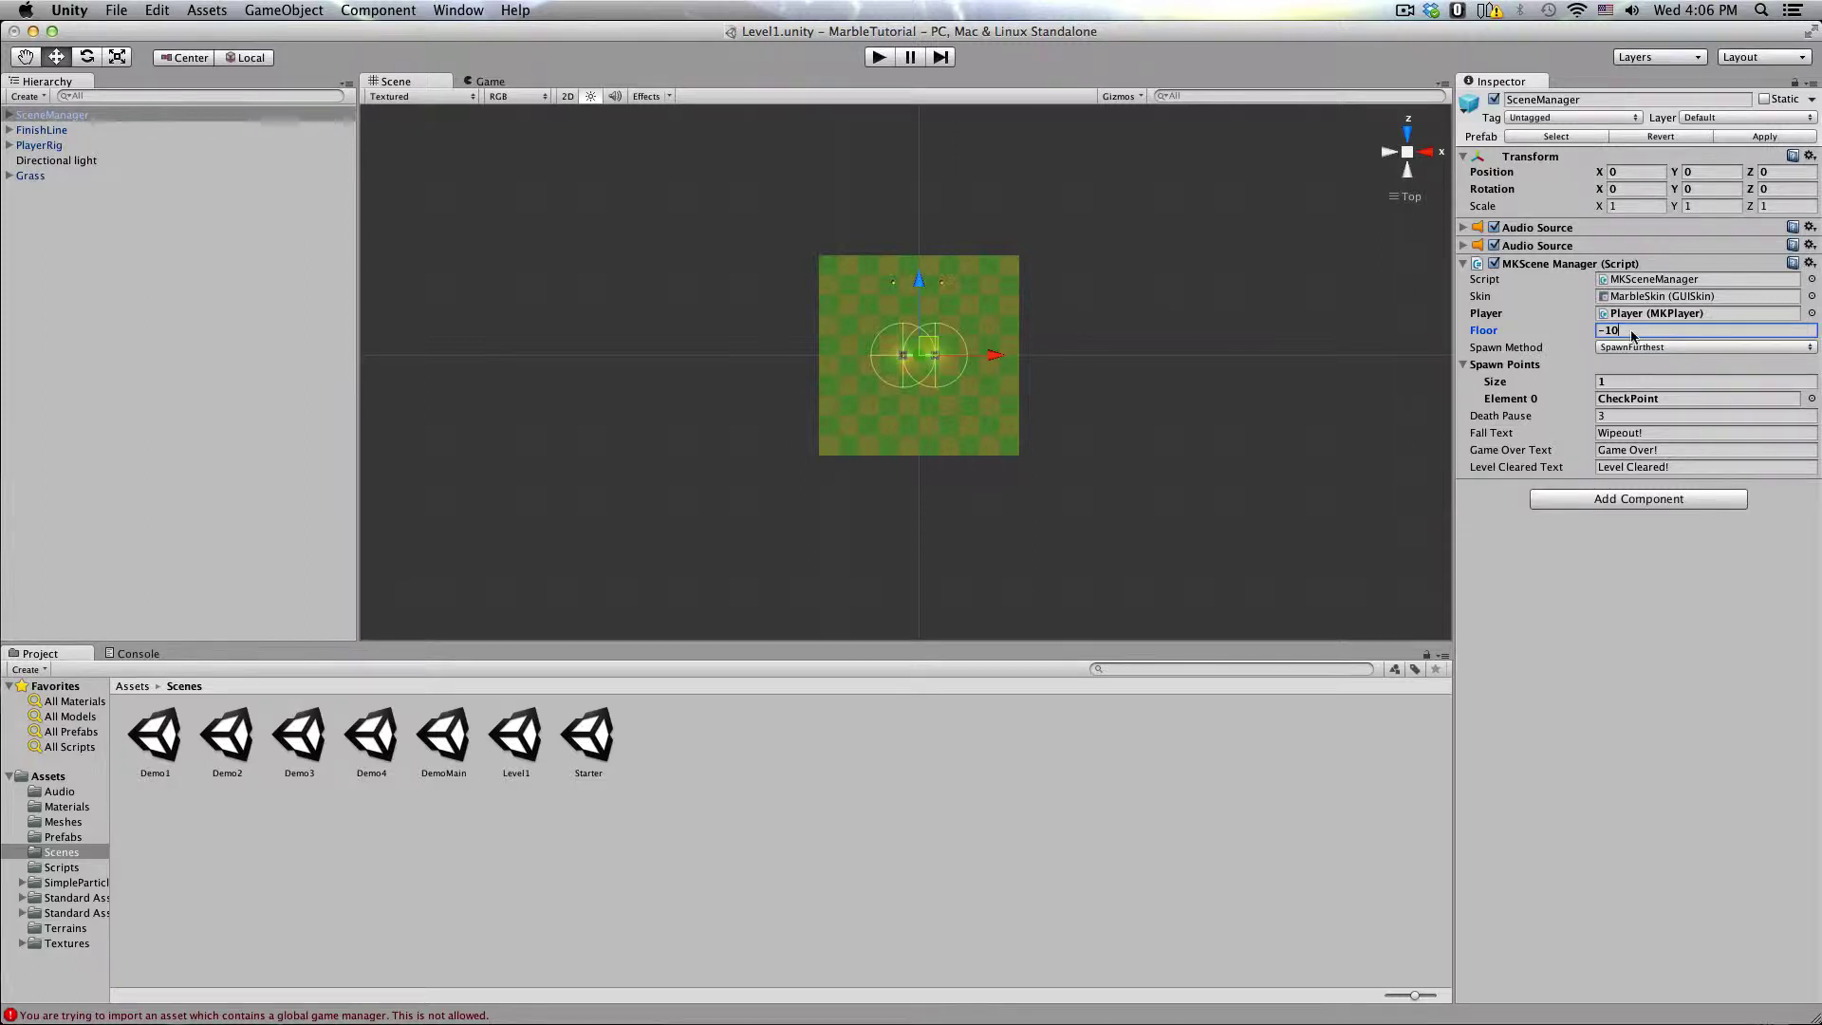
key(BackSpace)
text(00)
Step: Create a plane in the scene and set its X and Z scale to 100
click(207, 9)
mouse_move(245, 11)
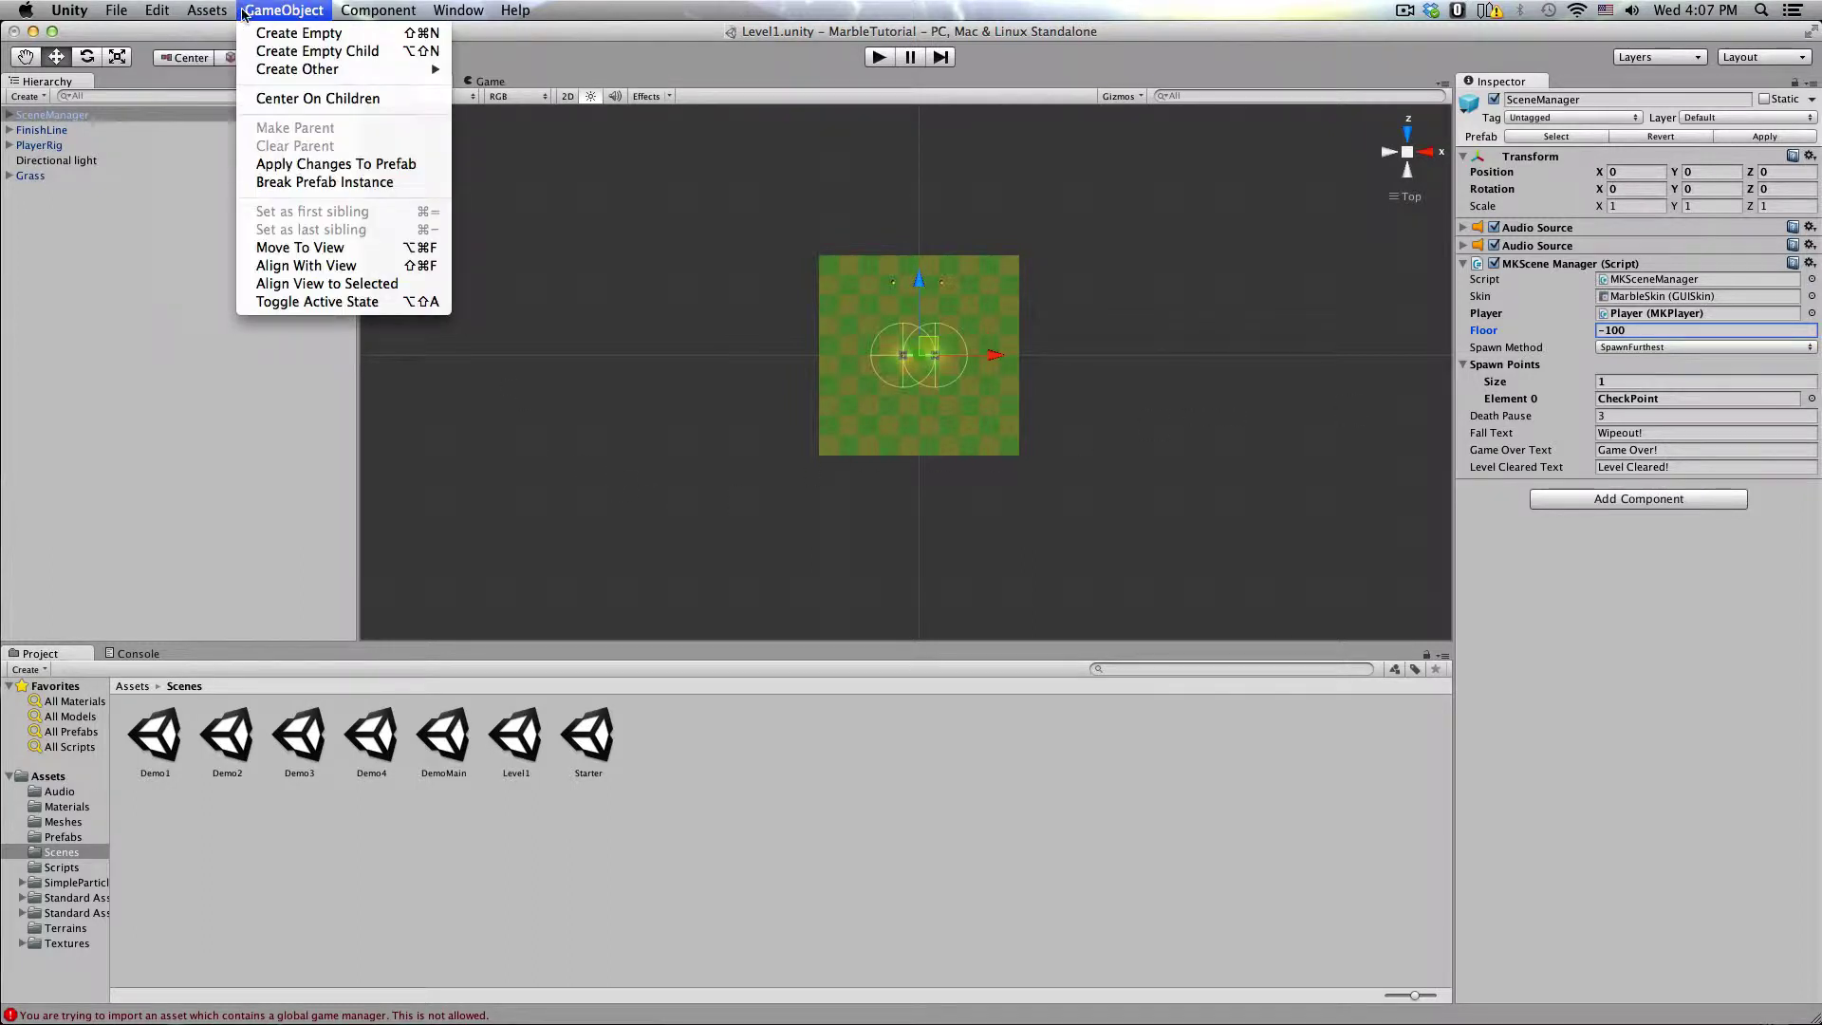
mouse_move(353, 70)
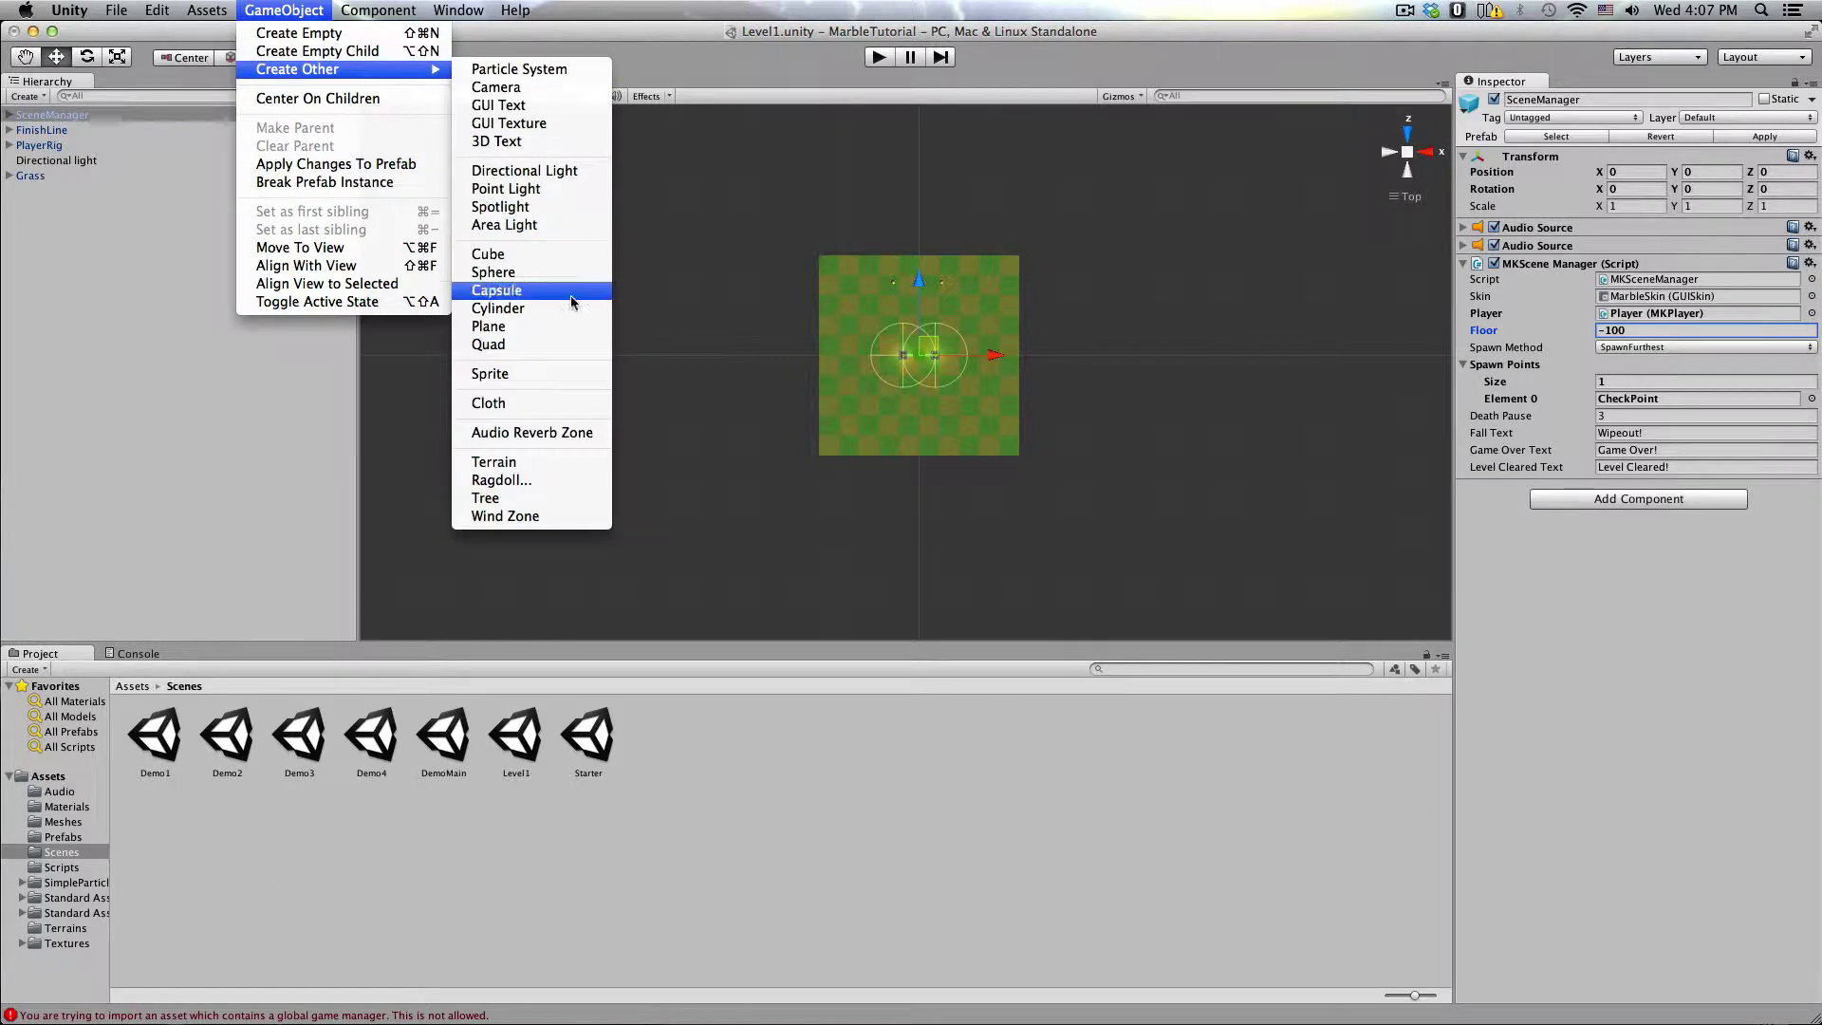
click(572, 327)
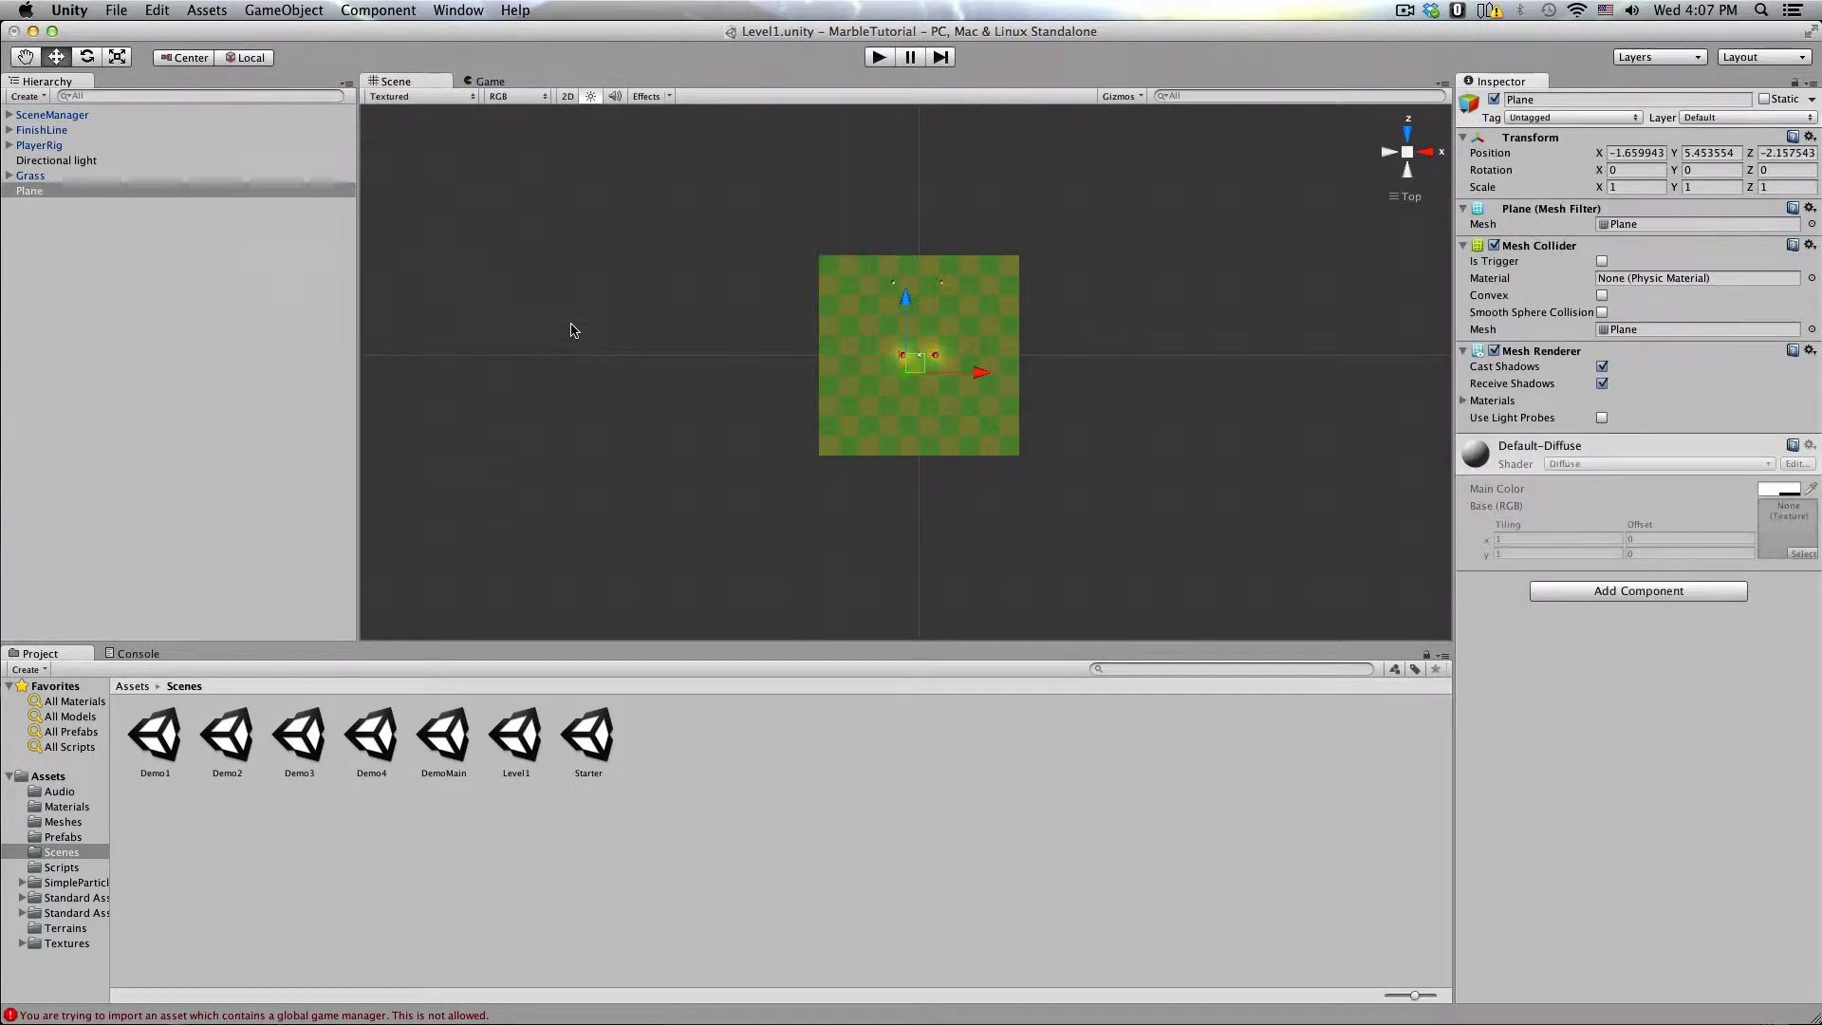
click(1630, 186)
text(100)
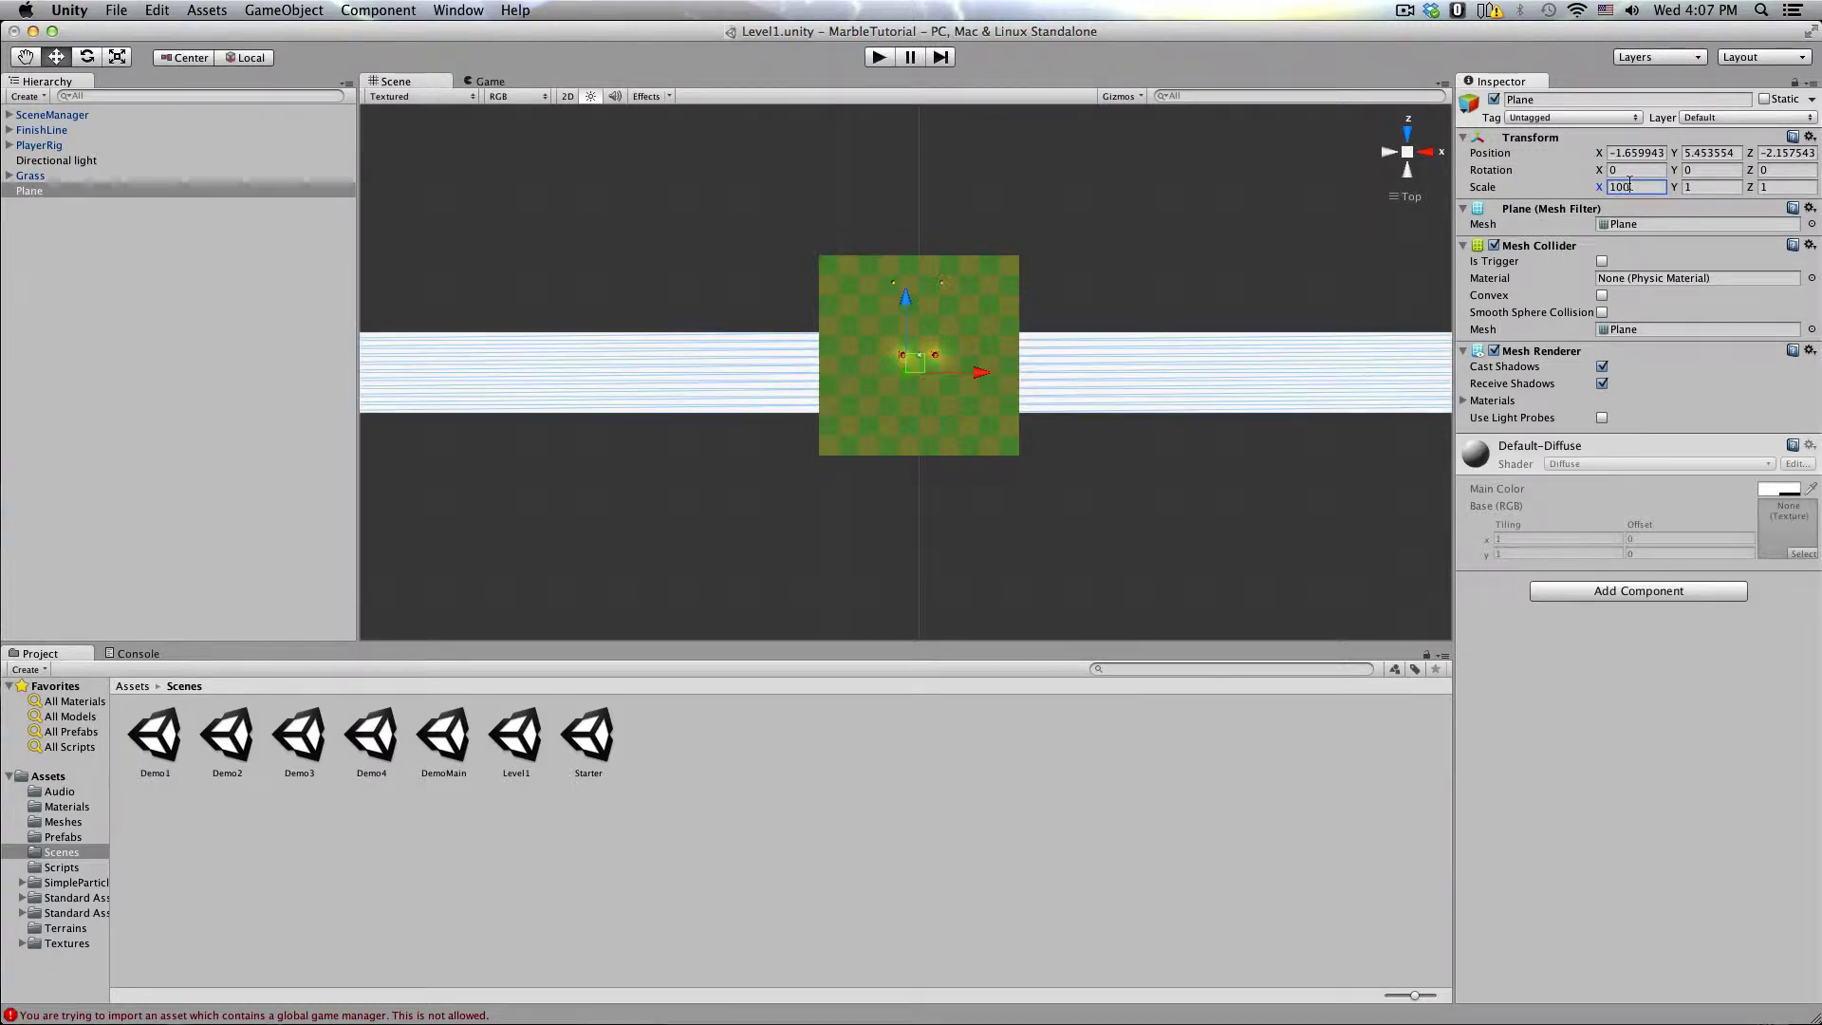
click(1689, 187)
click(1803, 184)
text(100)
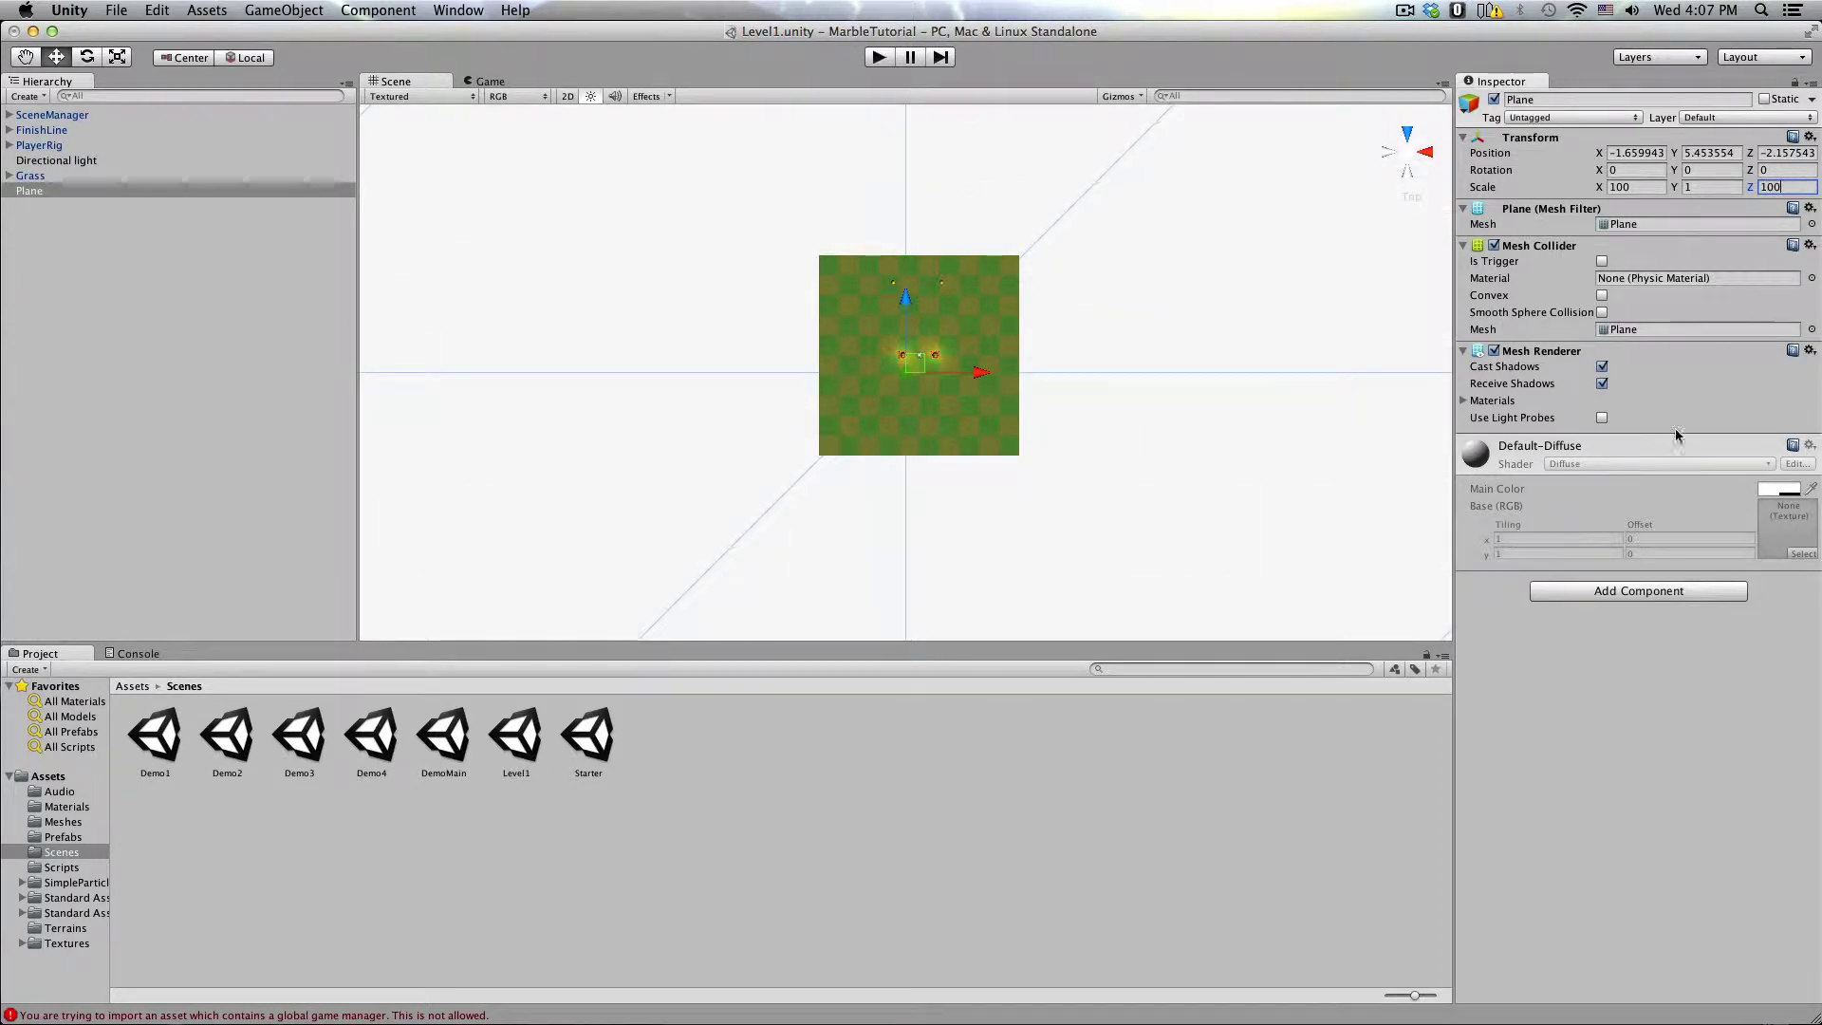
click(1575, 651)
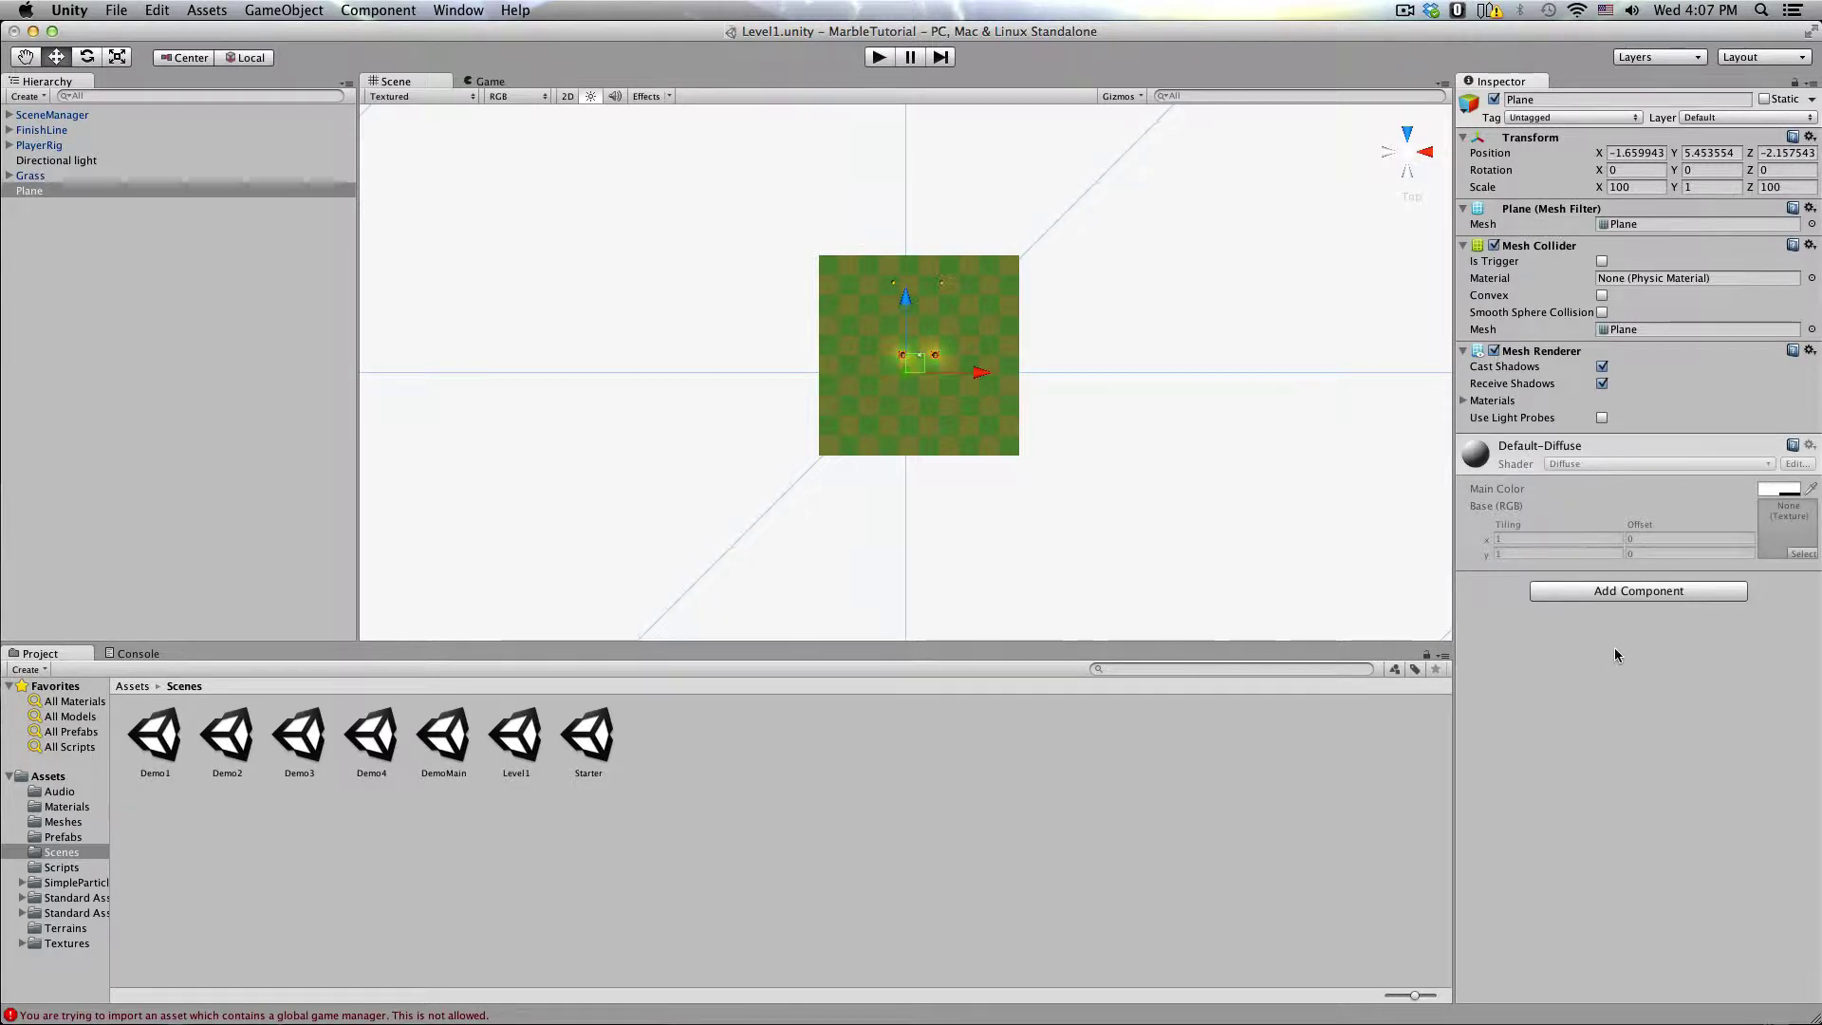
Step: Add the MKGround script component to the plane
click(1621, 594)
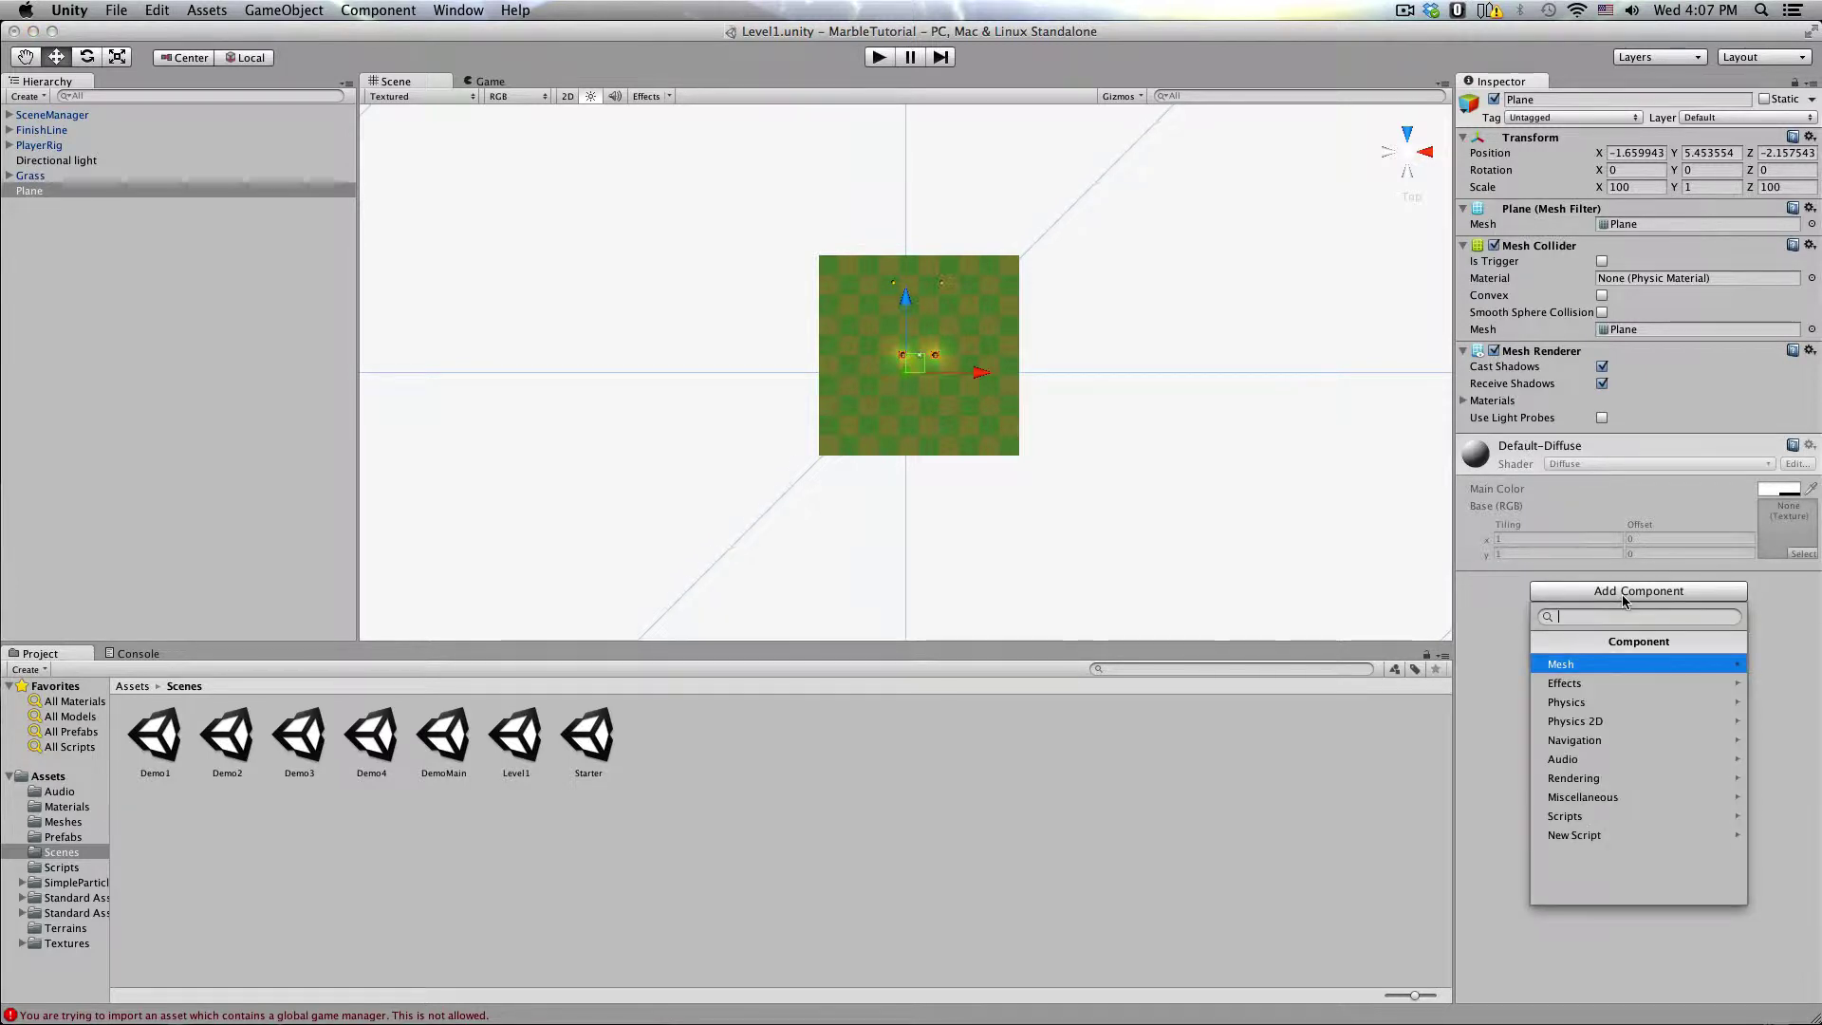
click(1604, 816)
scroll(1605, 825, down, 8)
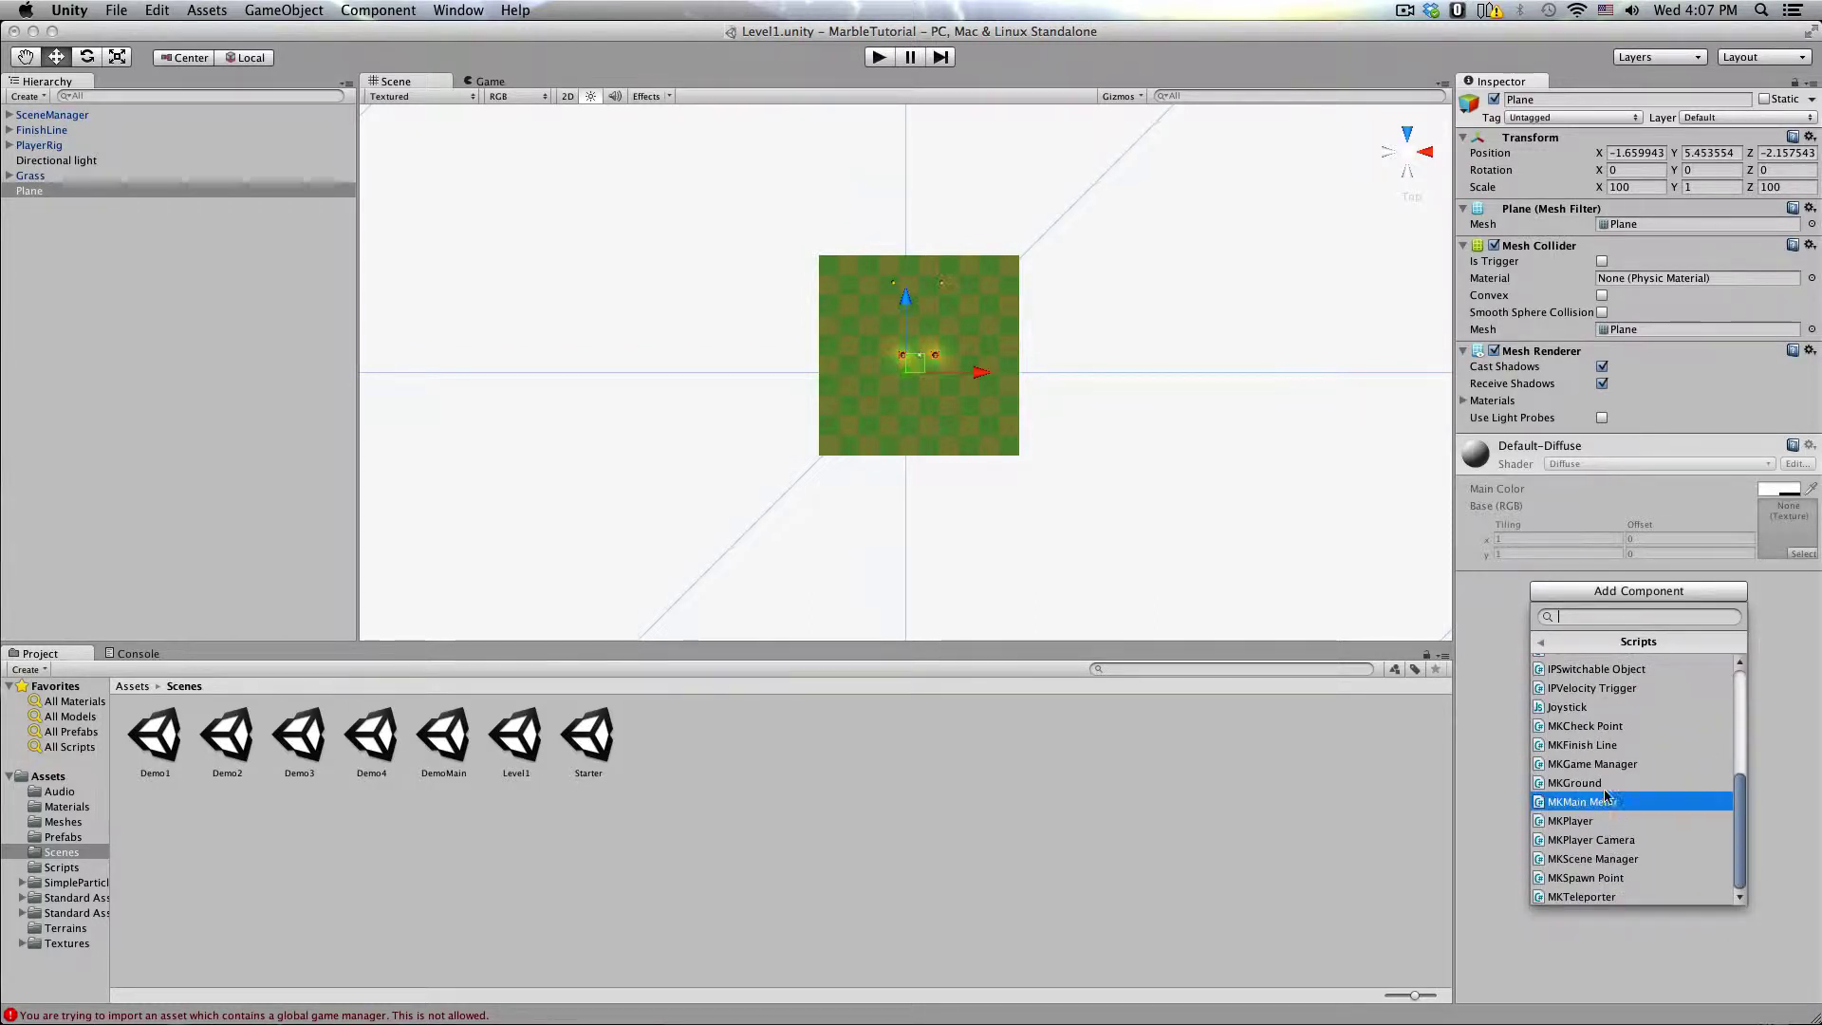
click(1606, 784)
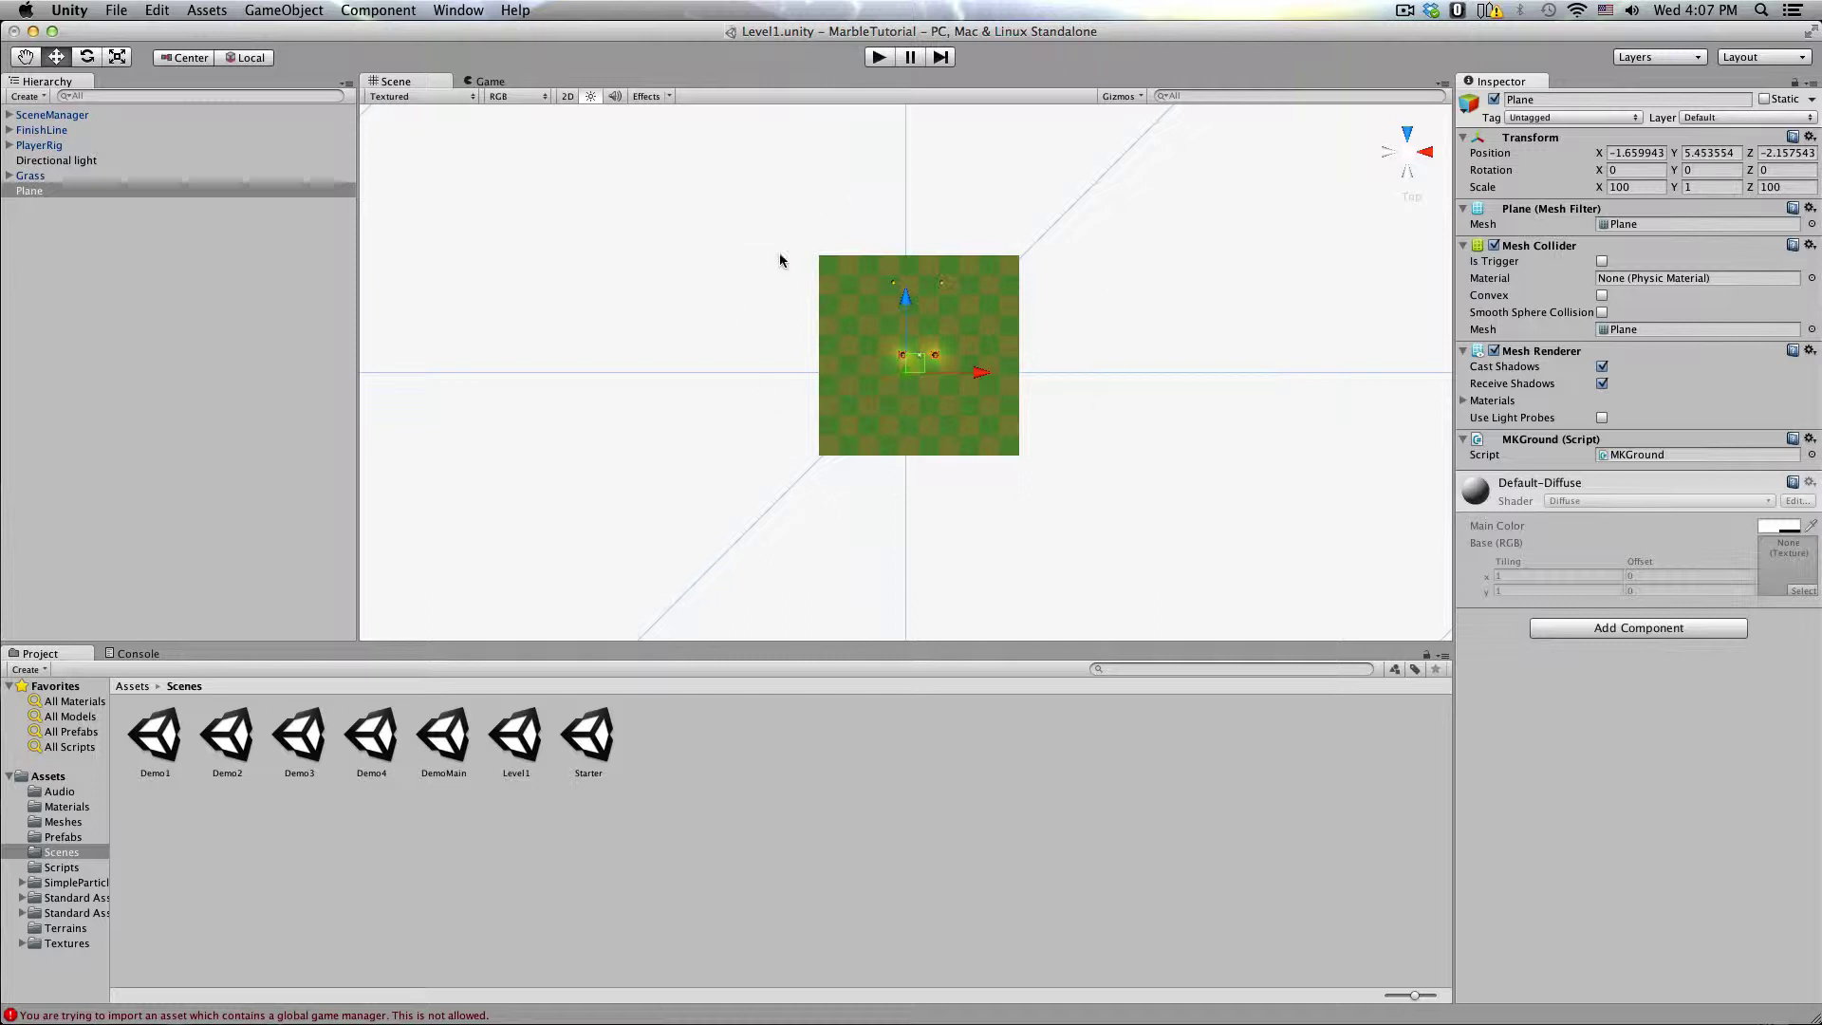
Step: Duplicate the Grass platform
key(q)
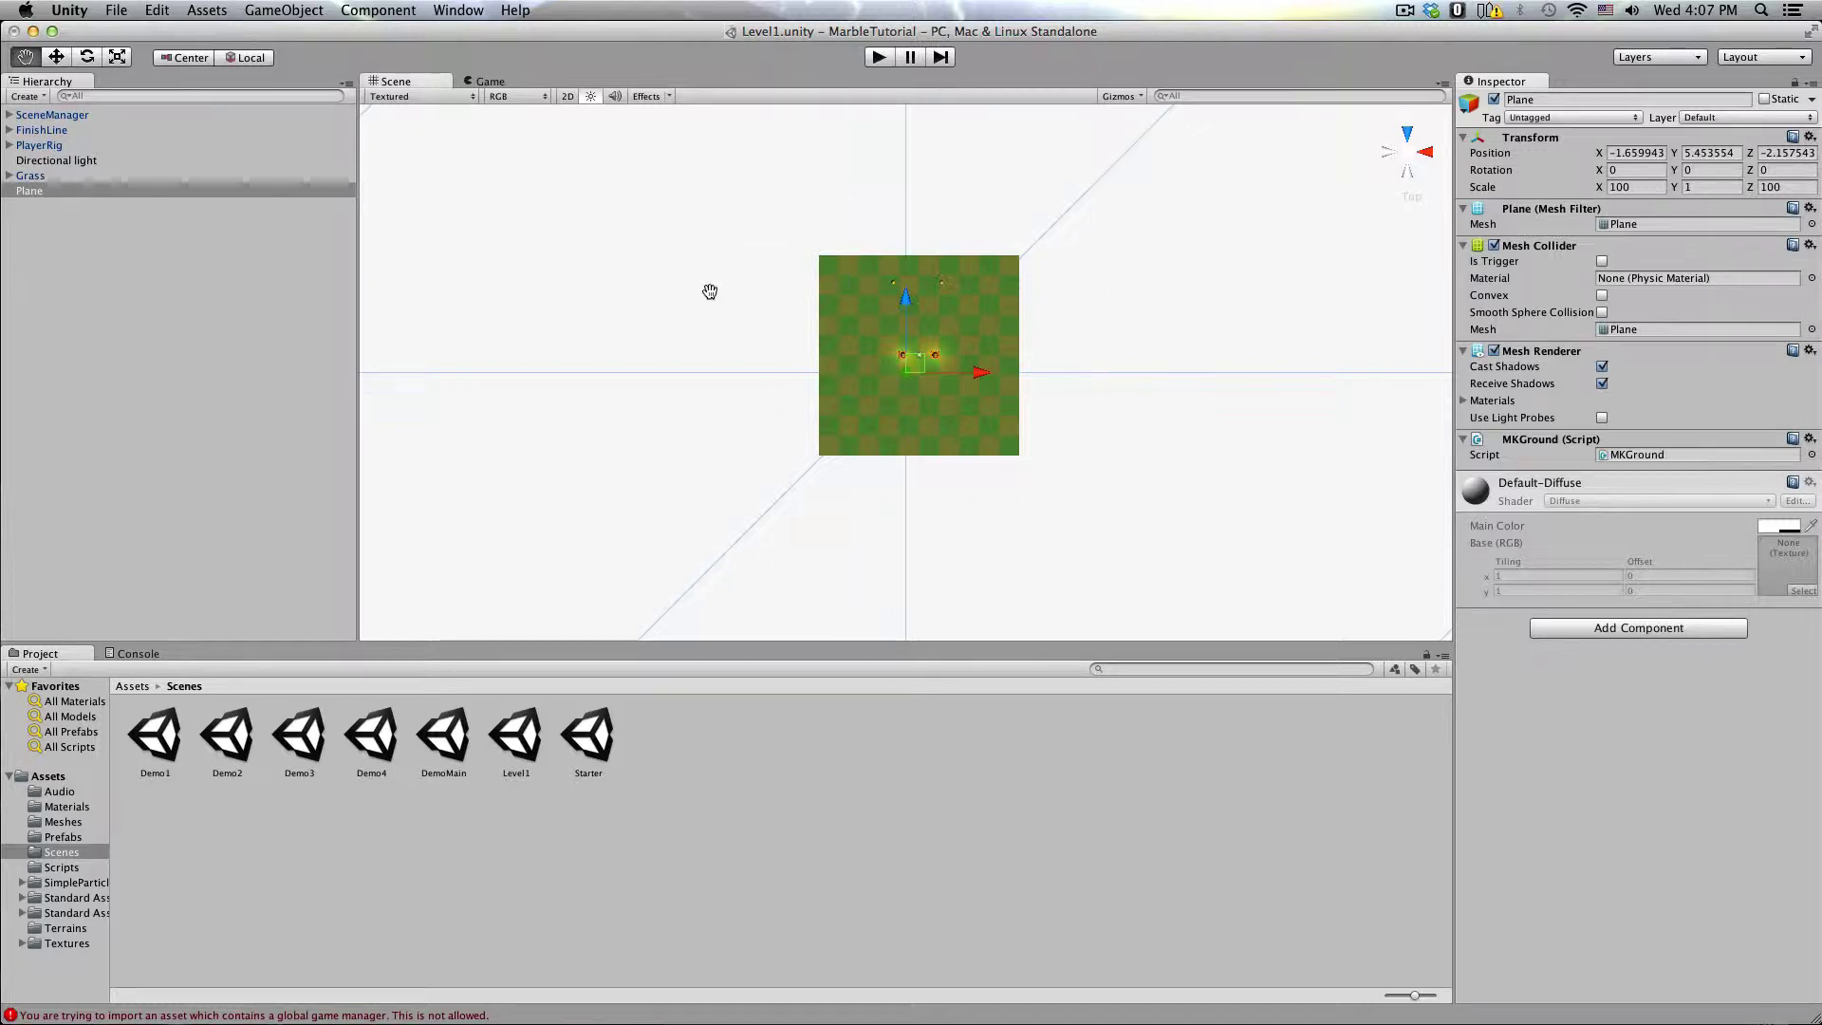
drag(714, 290, 735, 450)
key(w)
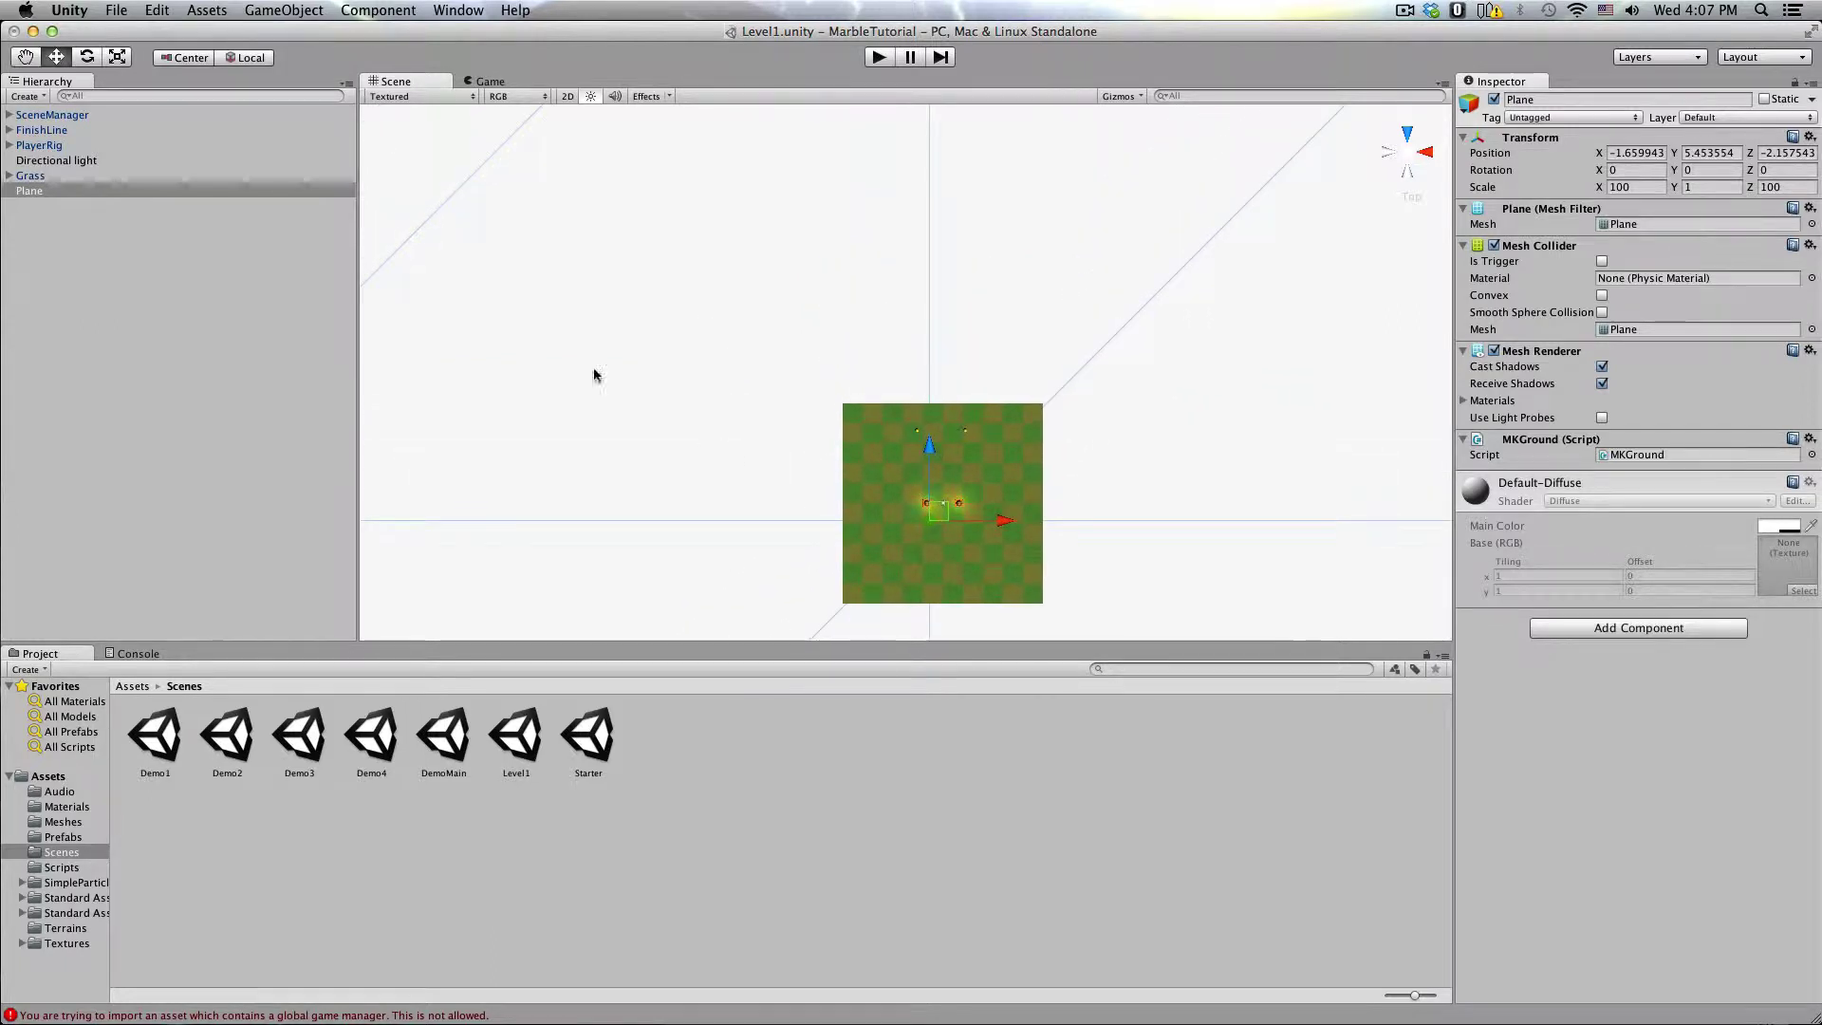
click(167, 177)
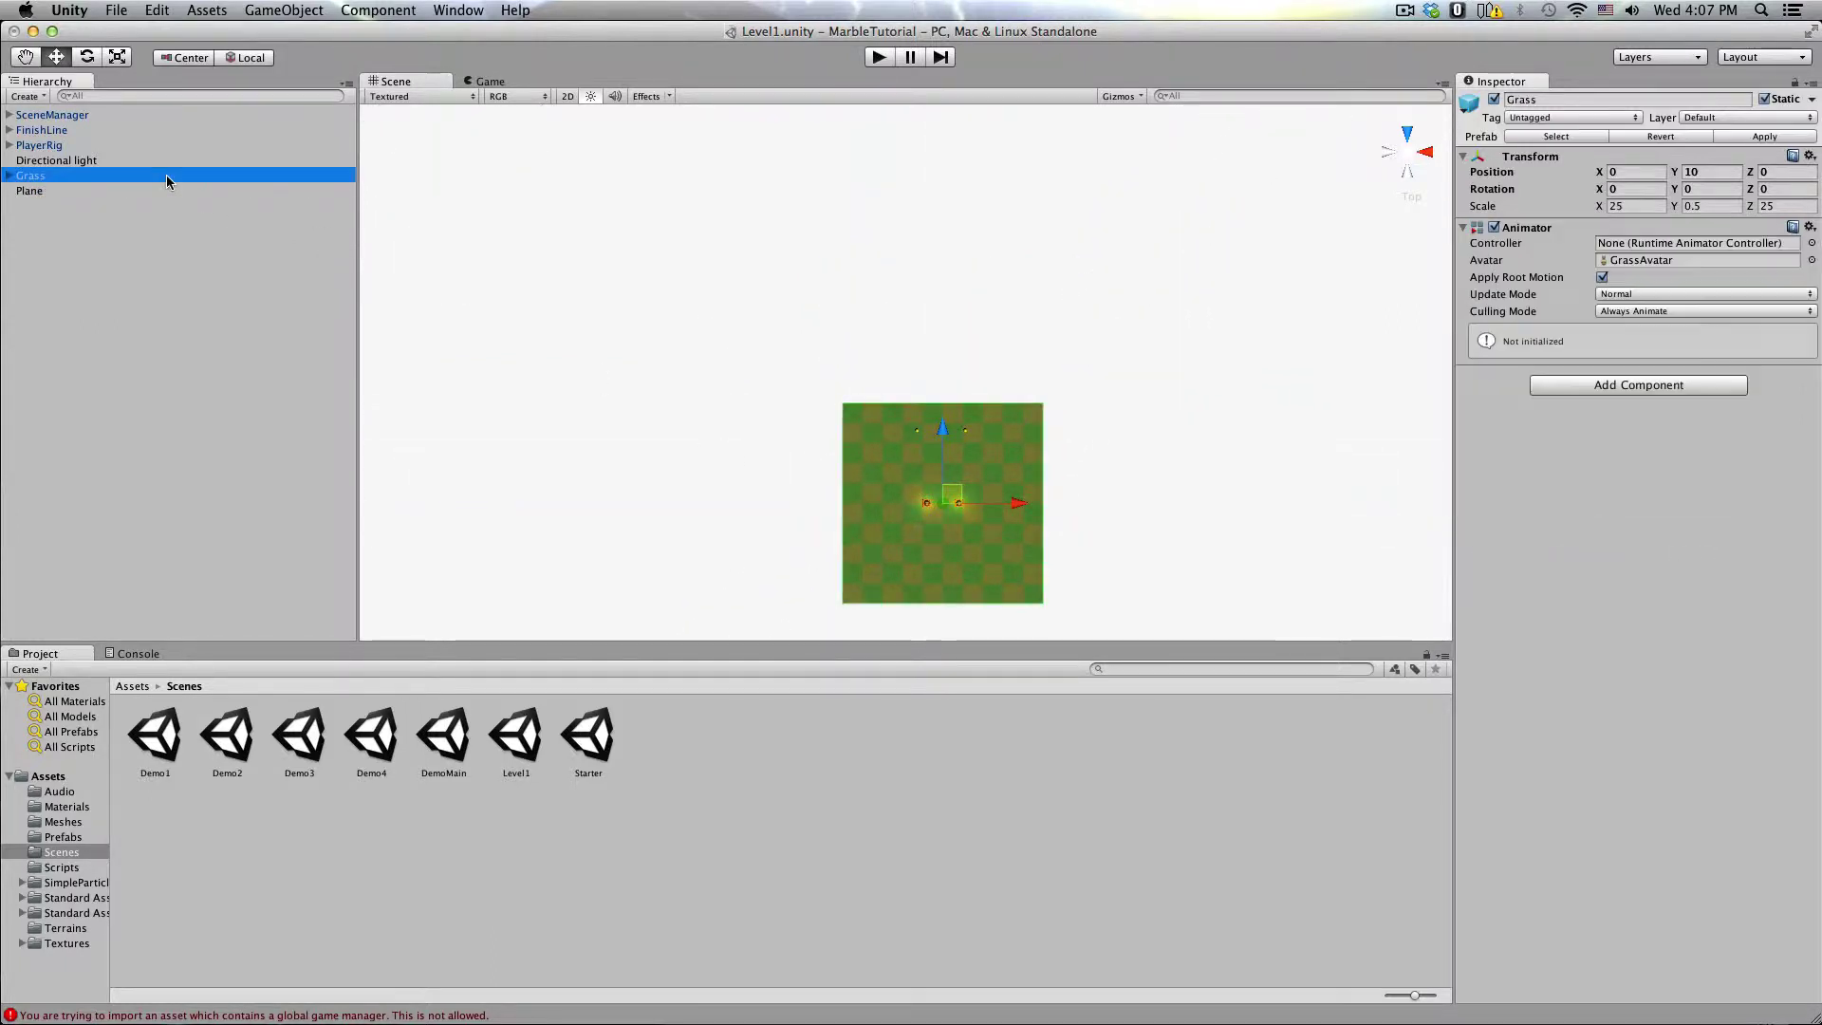
click(152, 9)
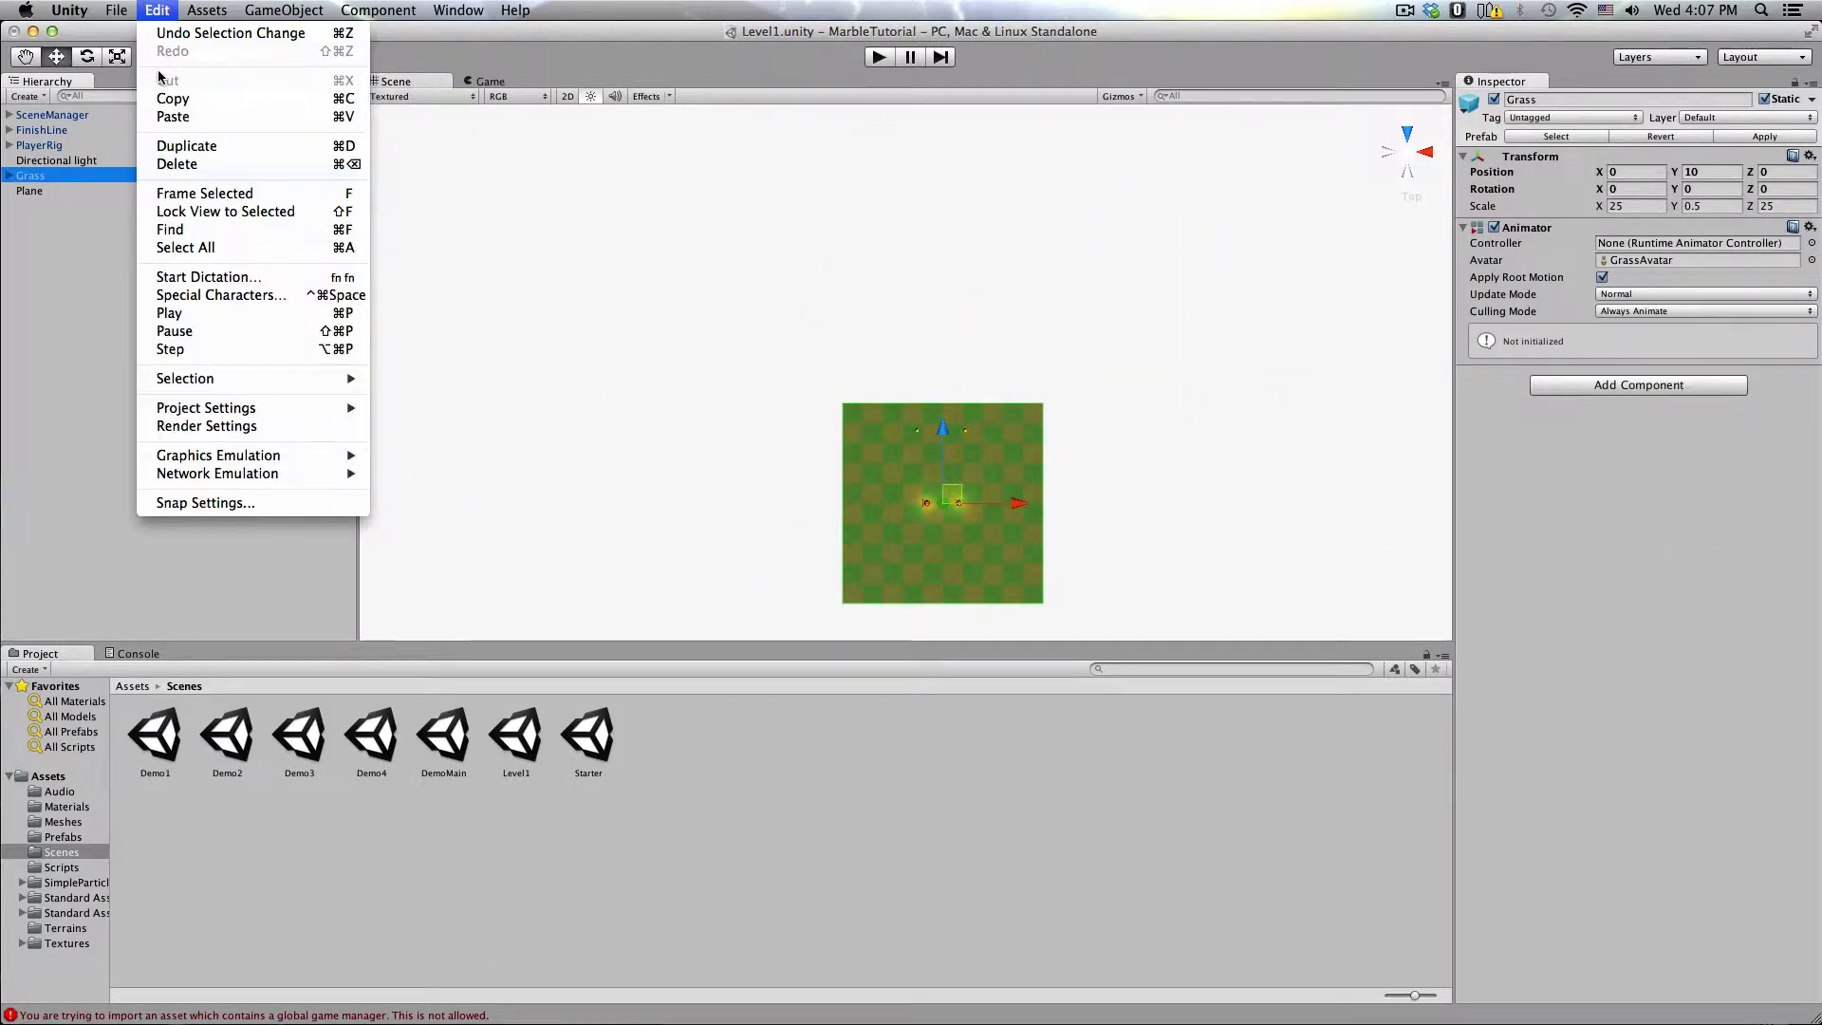
click(167, 145)
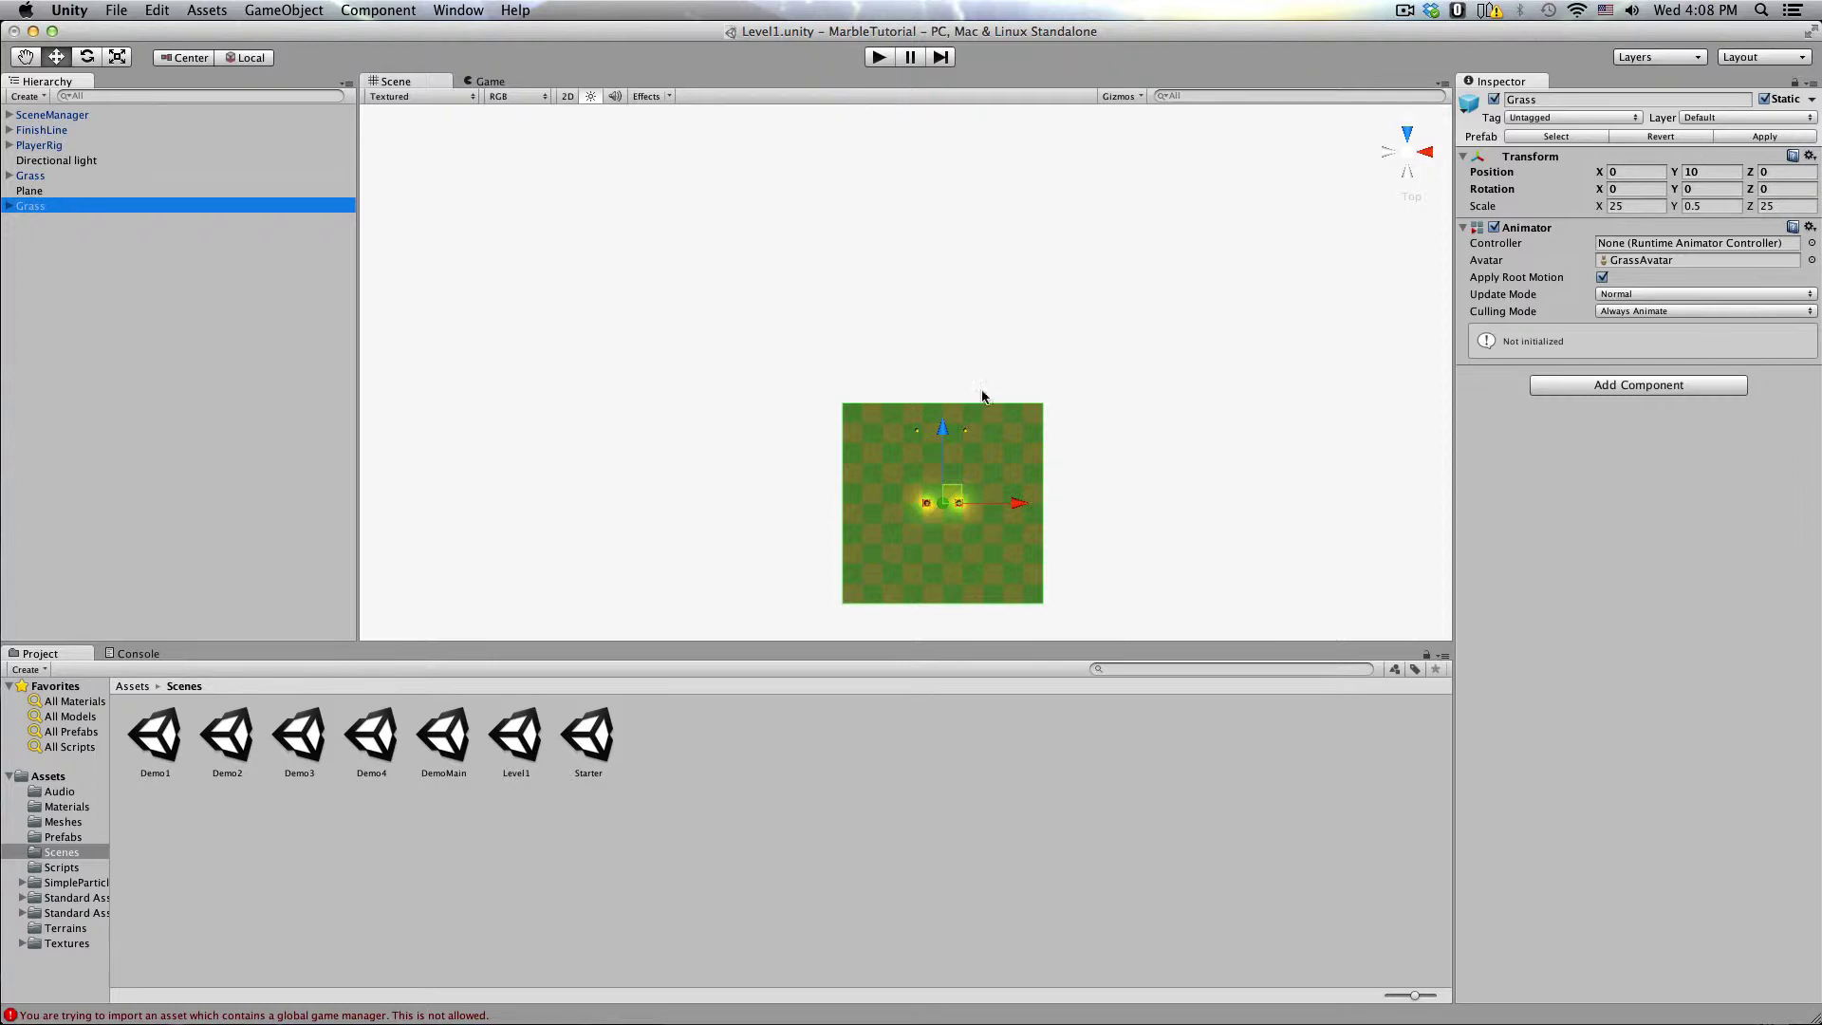
Step: Move the copied Grass platform along Z to about 25.06, against the original's far edge, and set its X scale to 10
drag(944, 428, 941, 212)
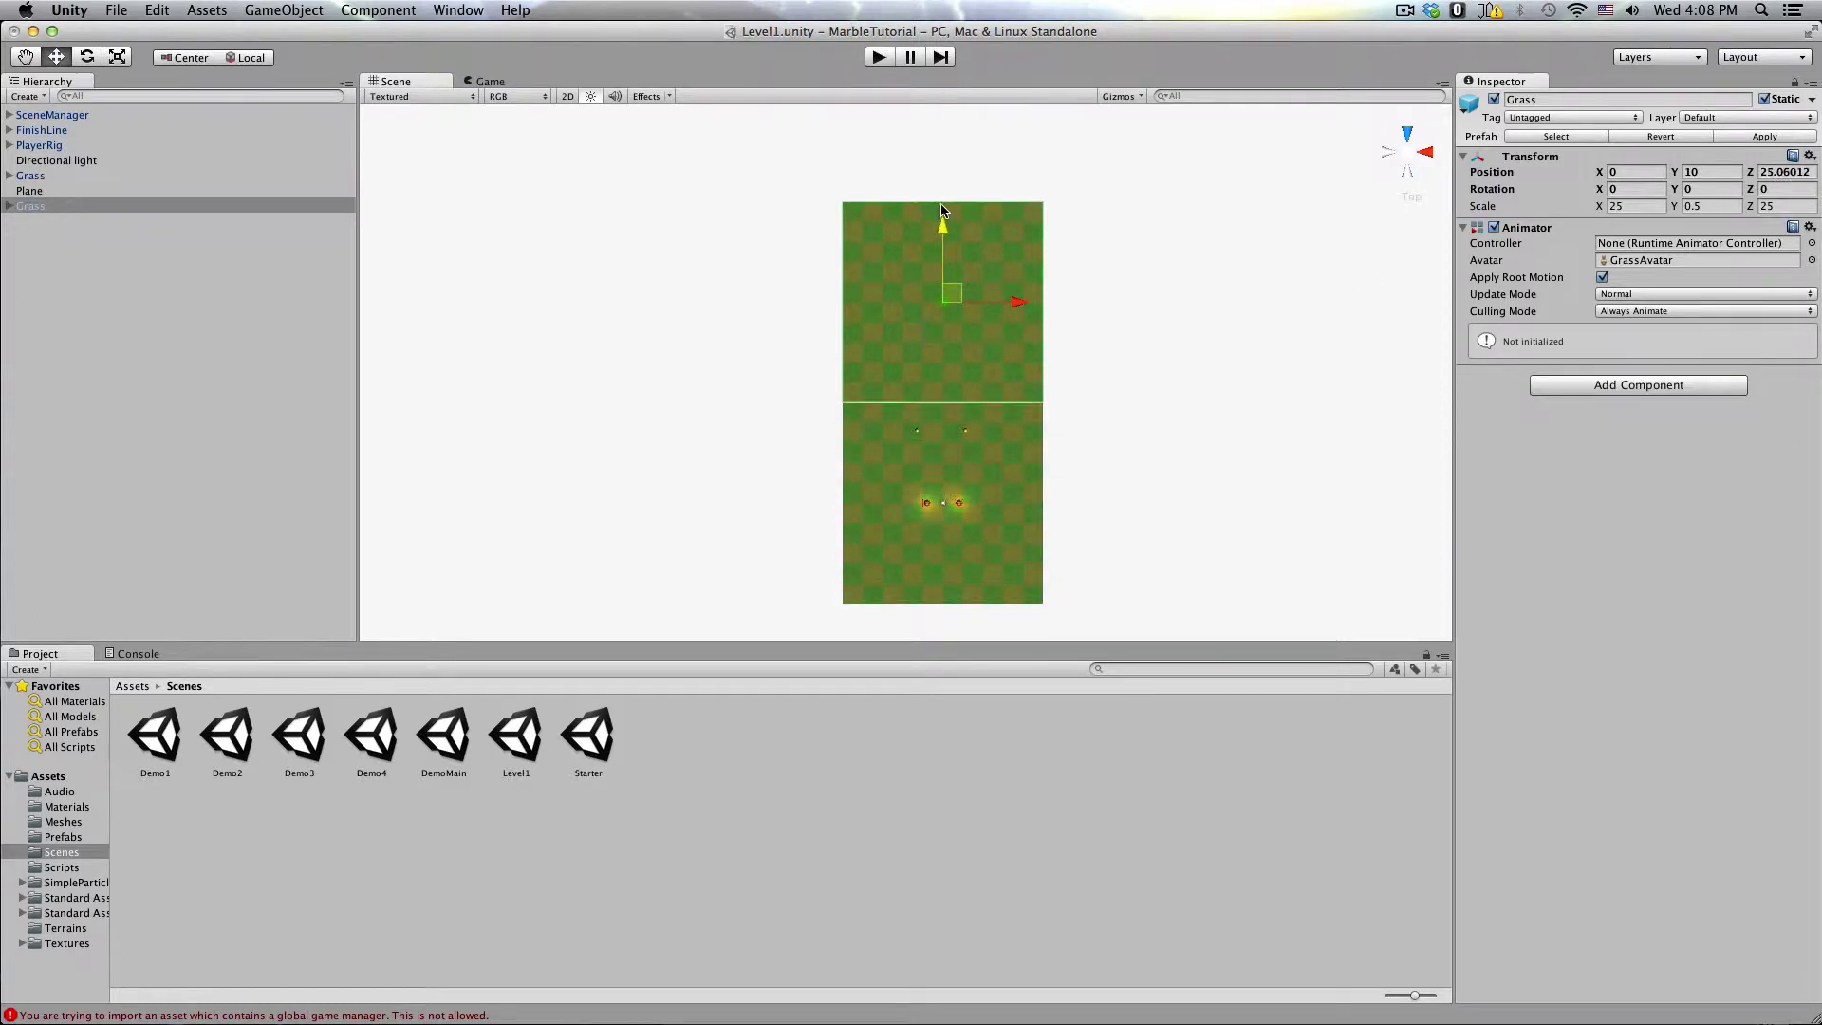
click(1613, 206)
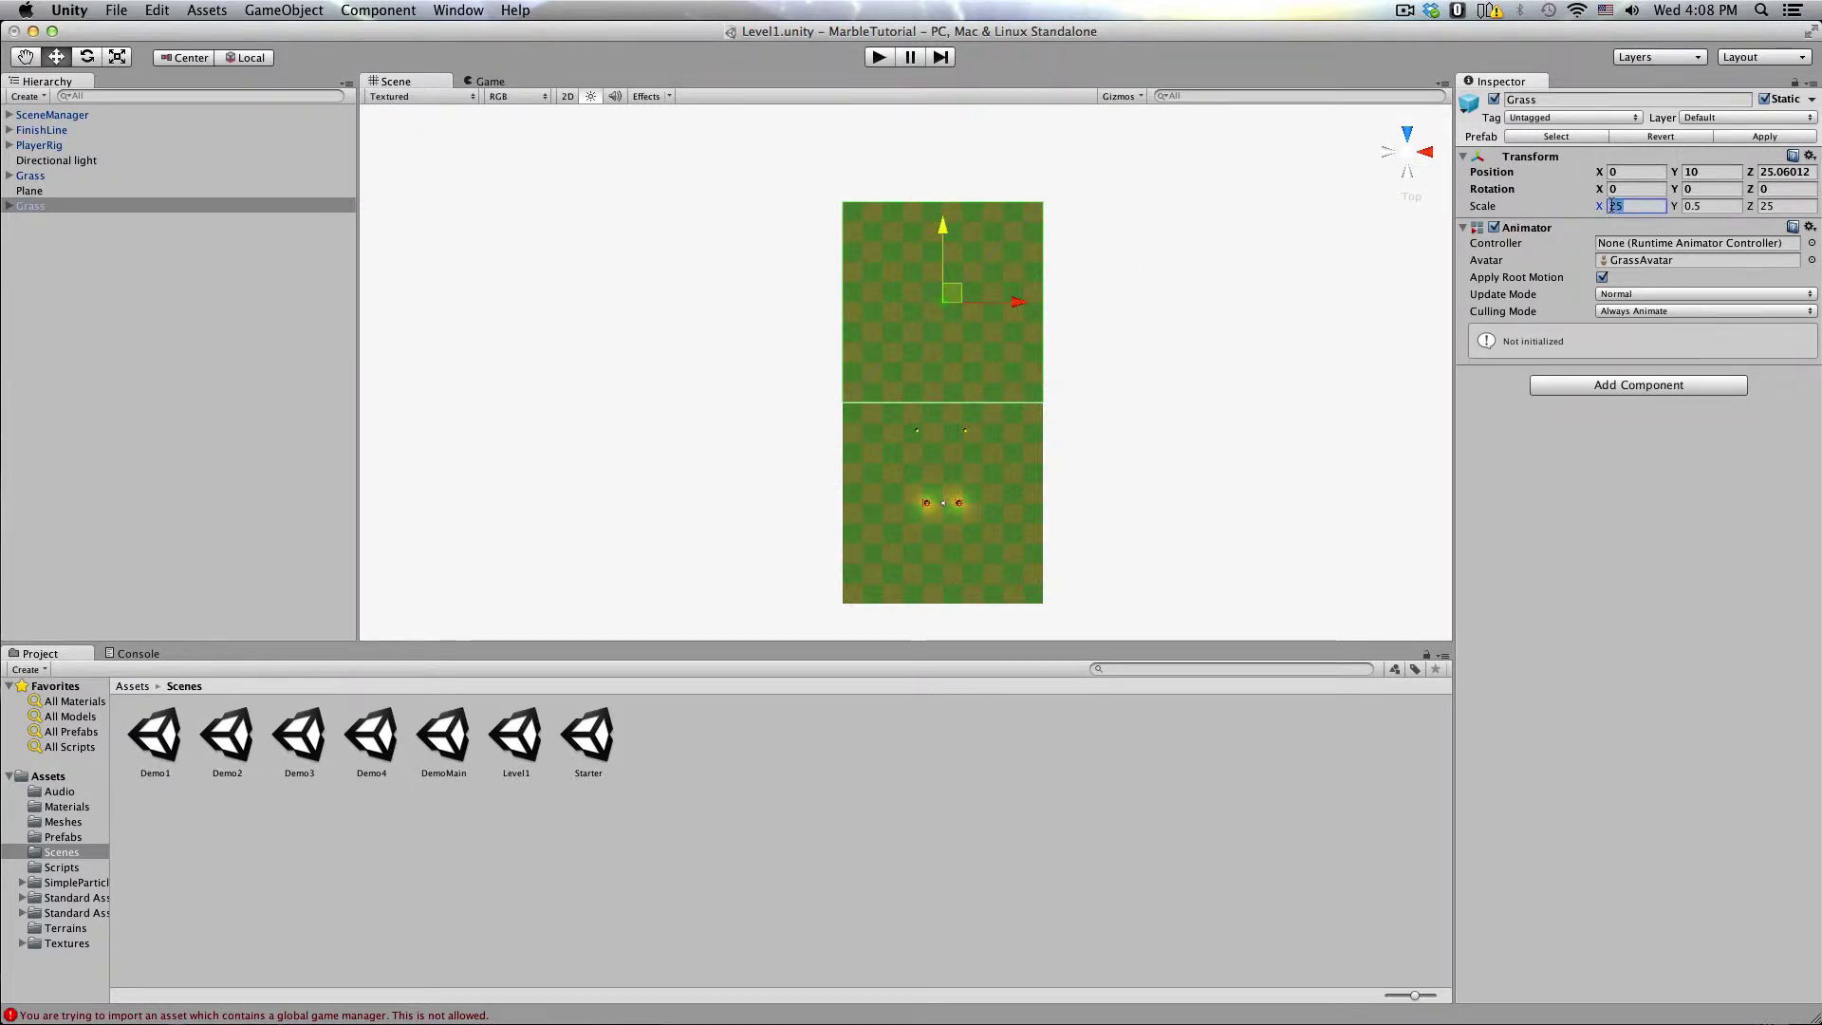
text(10)
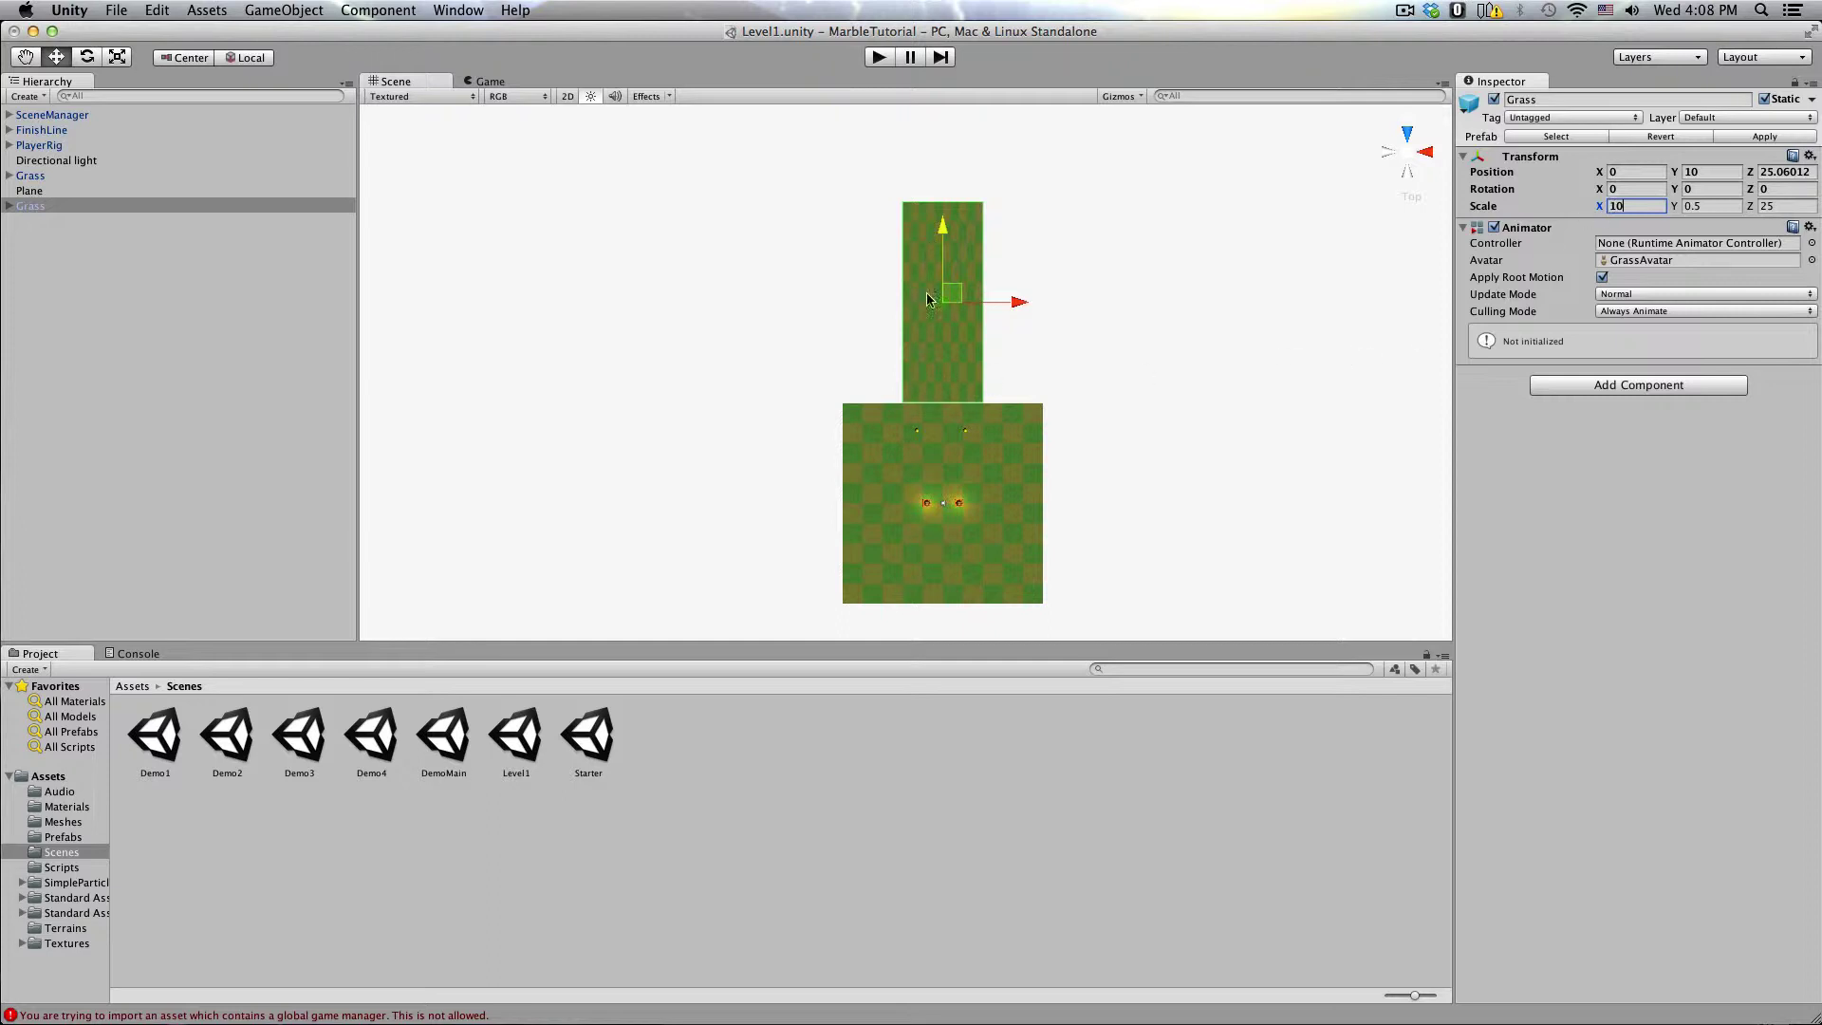
Step: Move the FinishLine along Z to about 33.79, near the far end of the narrow Grass platform
click(131, 137)
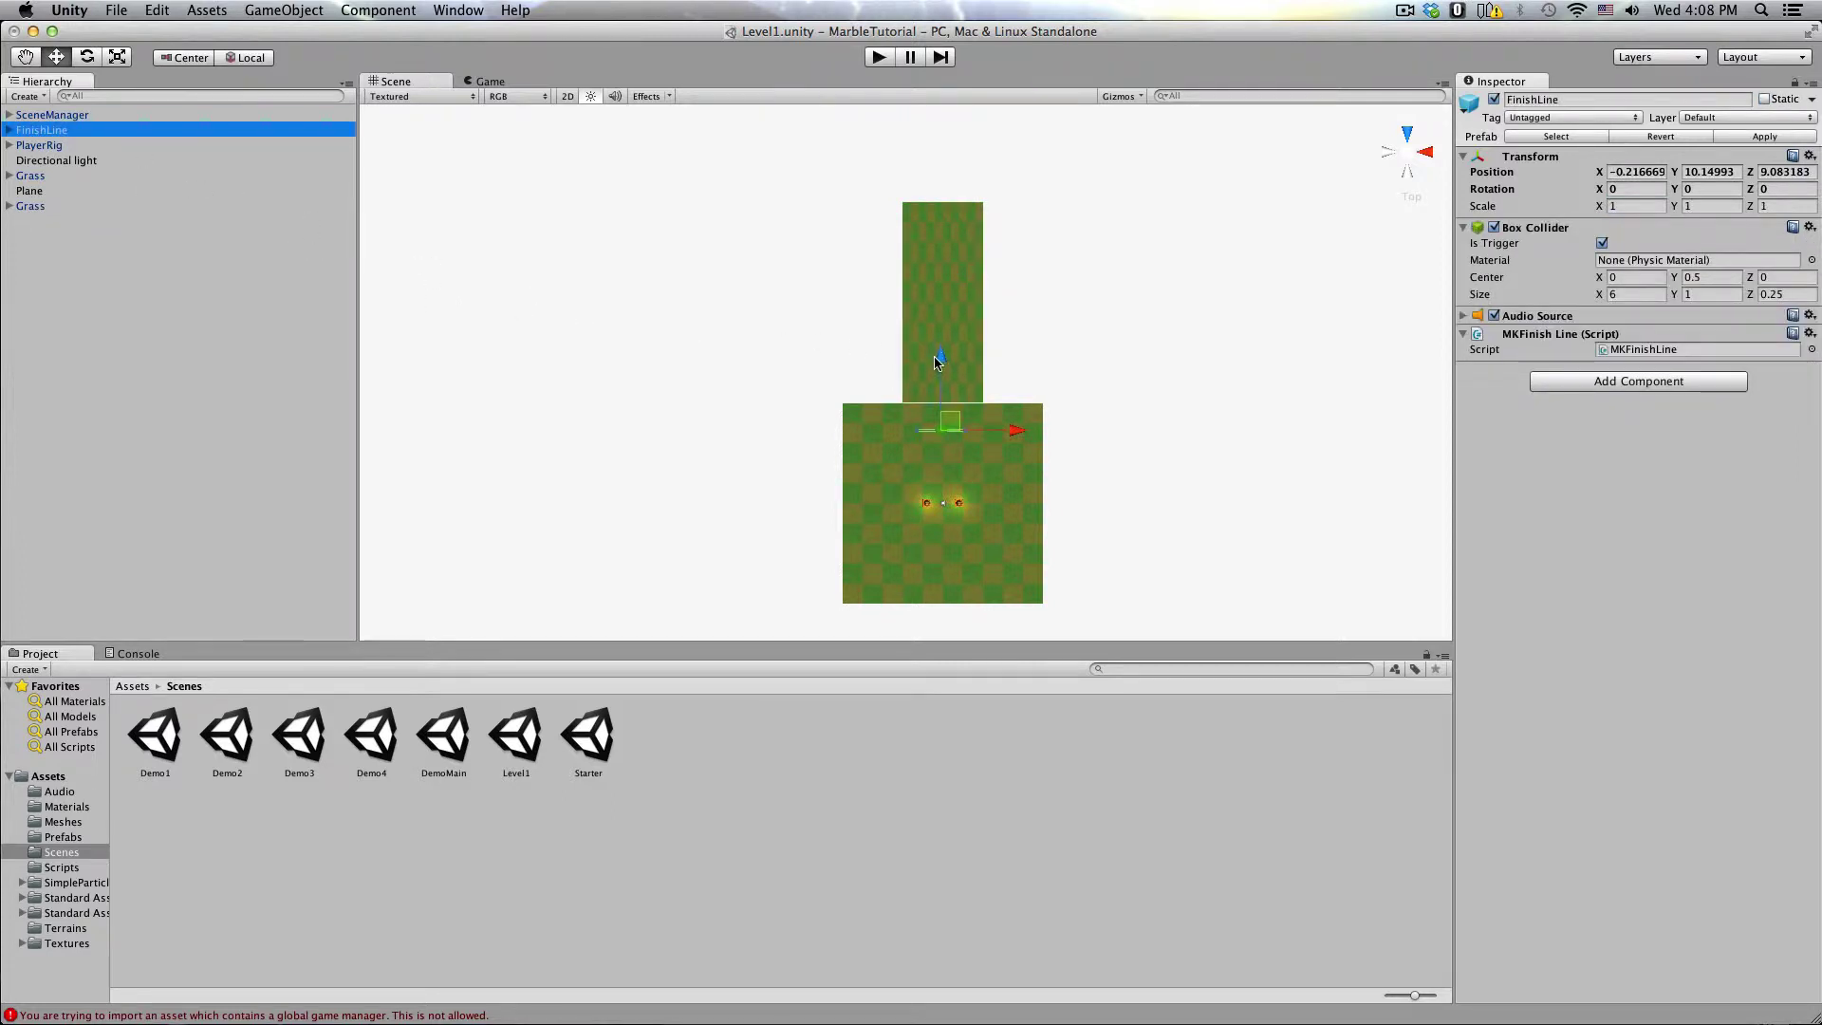
drag(940, 361, 938, 148)
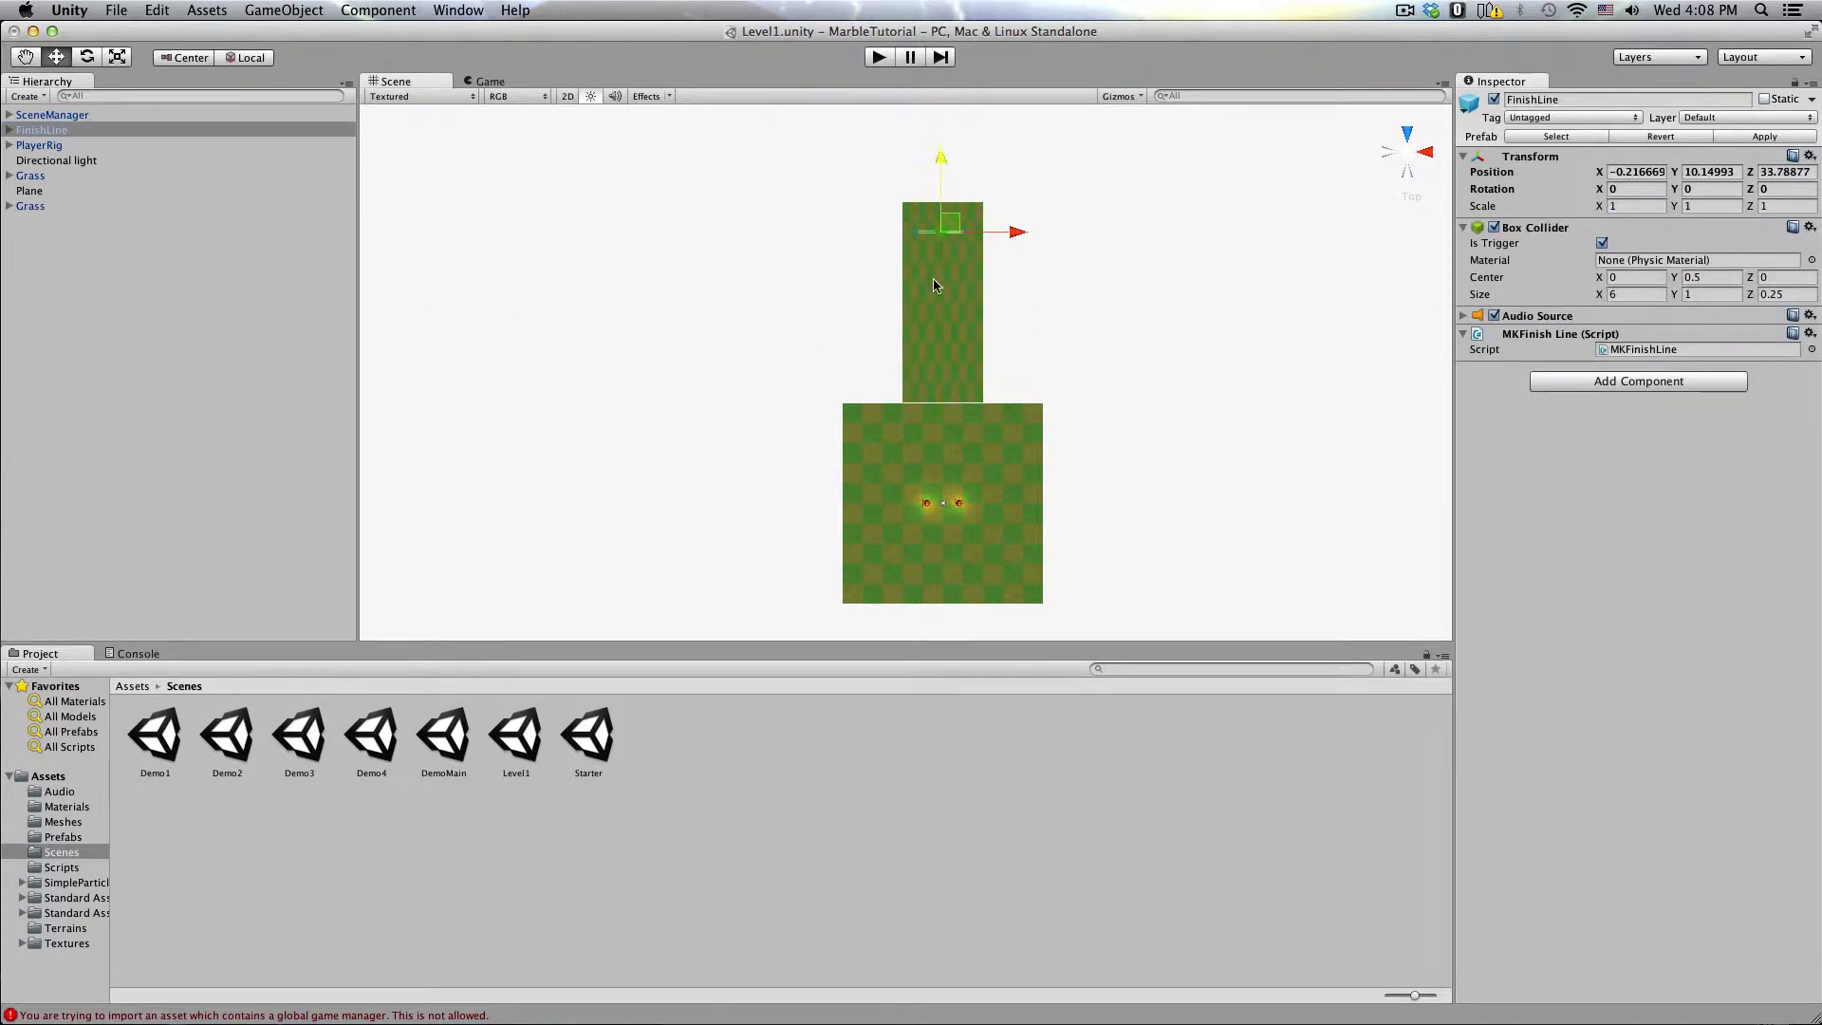
Step: Move the narrow Grass platform along Z to about 24.94, closing the gap to the large platform
click(144, 176)
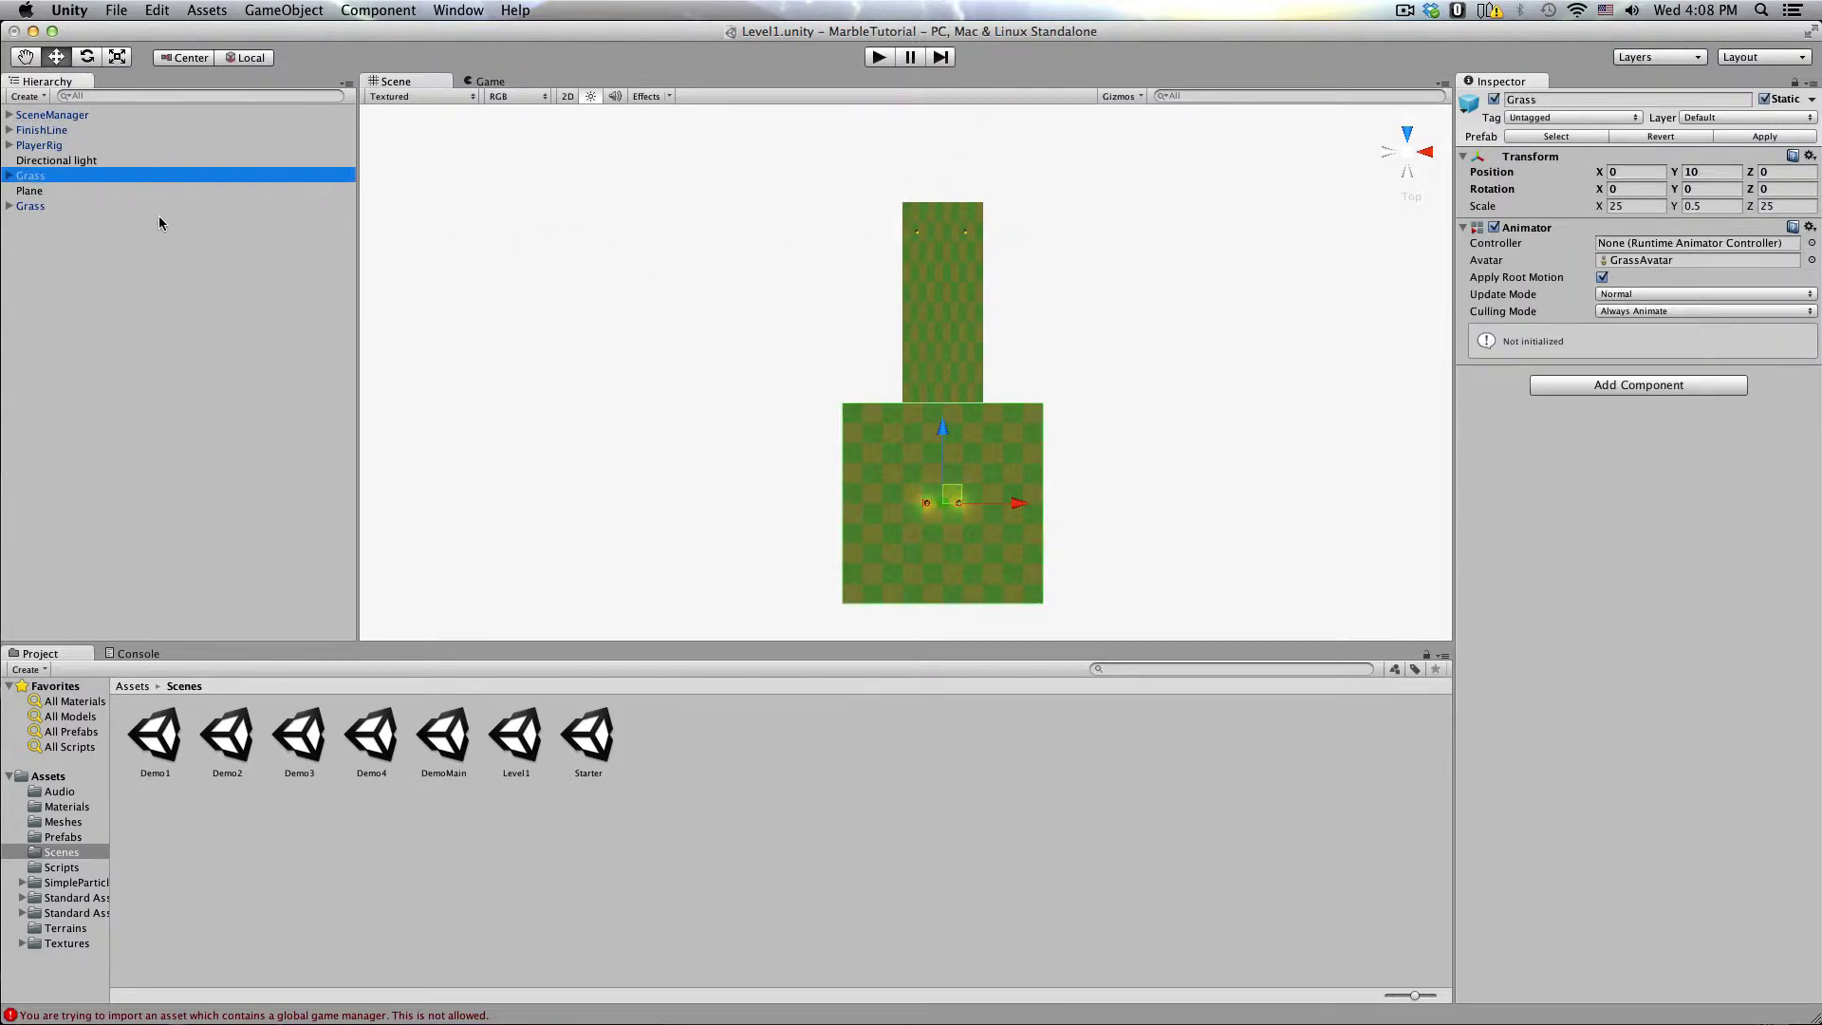
click(157, 206)
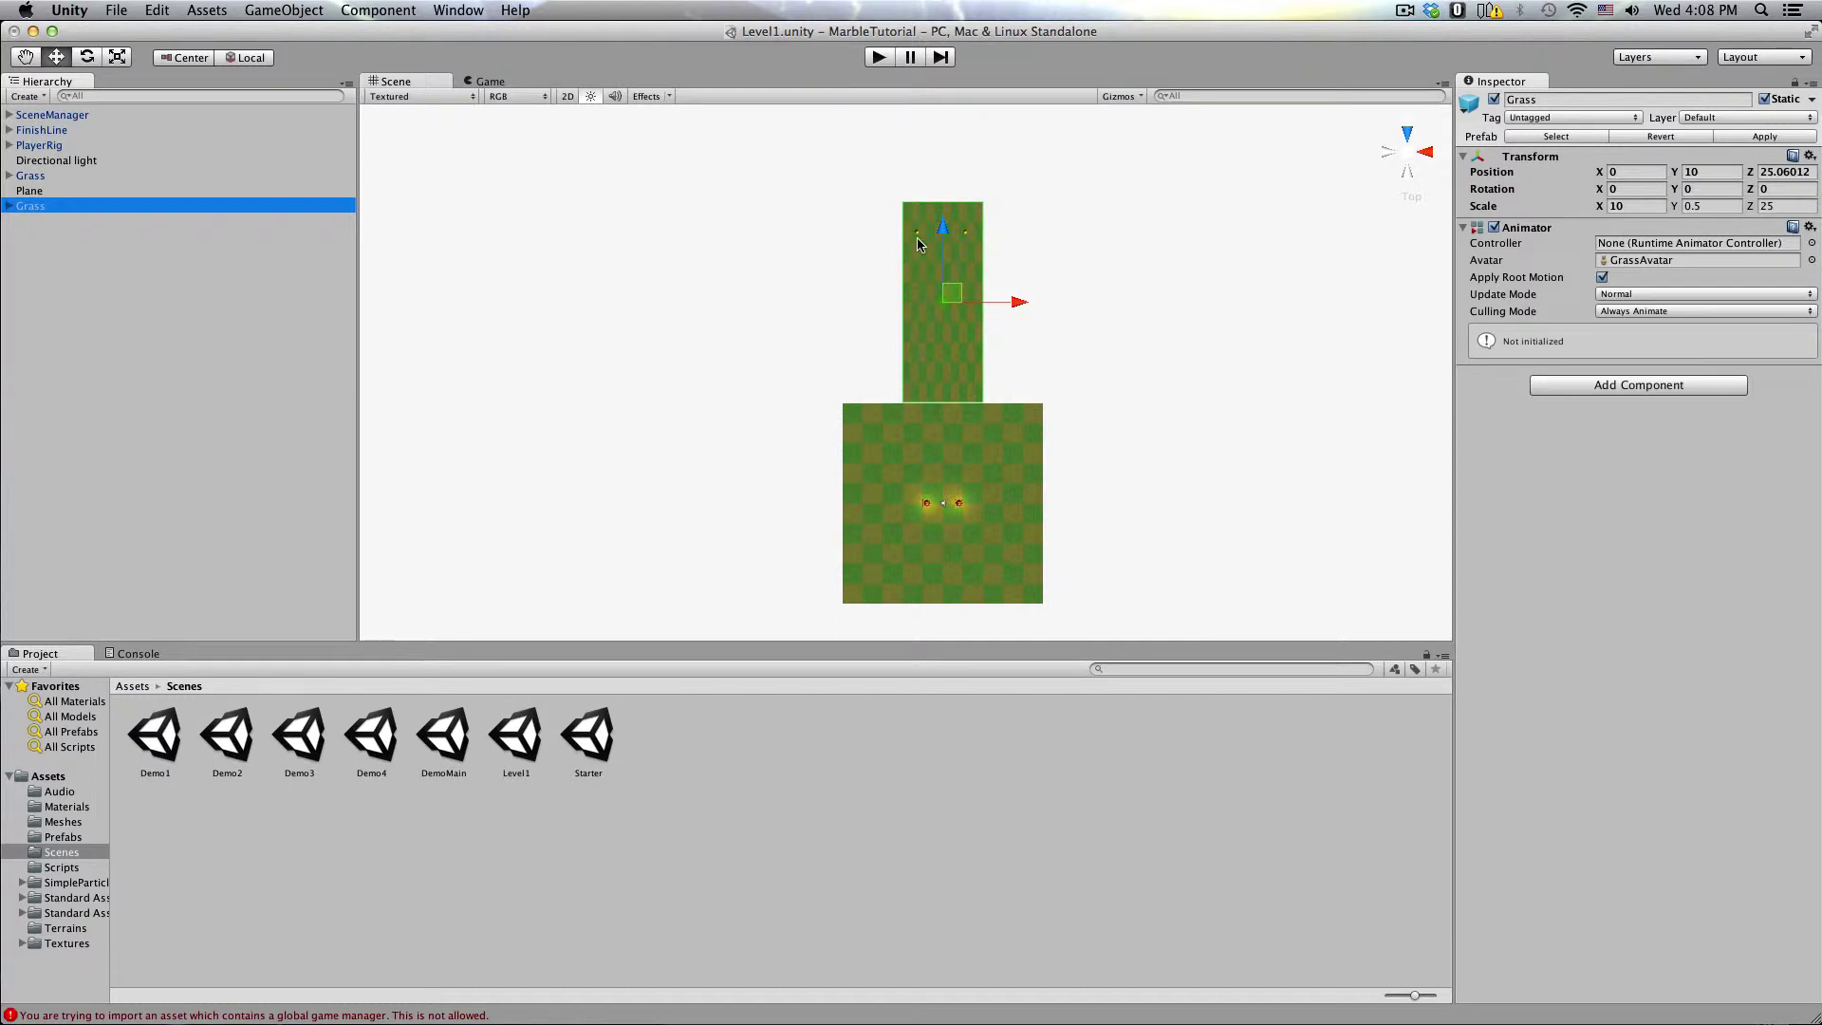
click(943, 233)
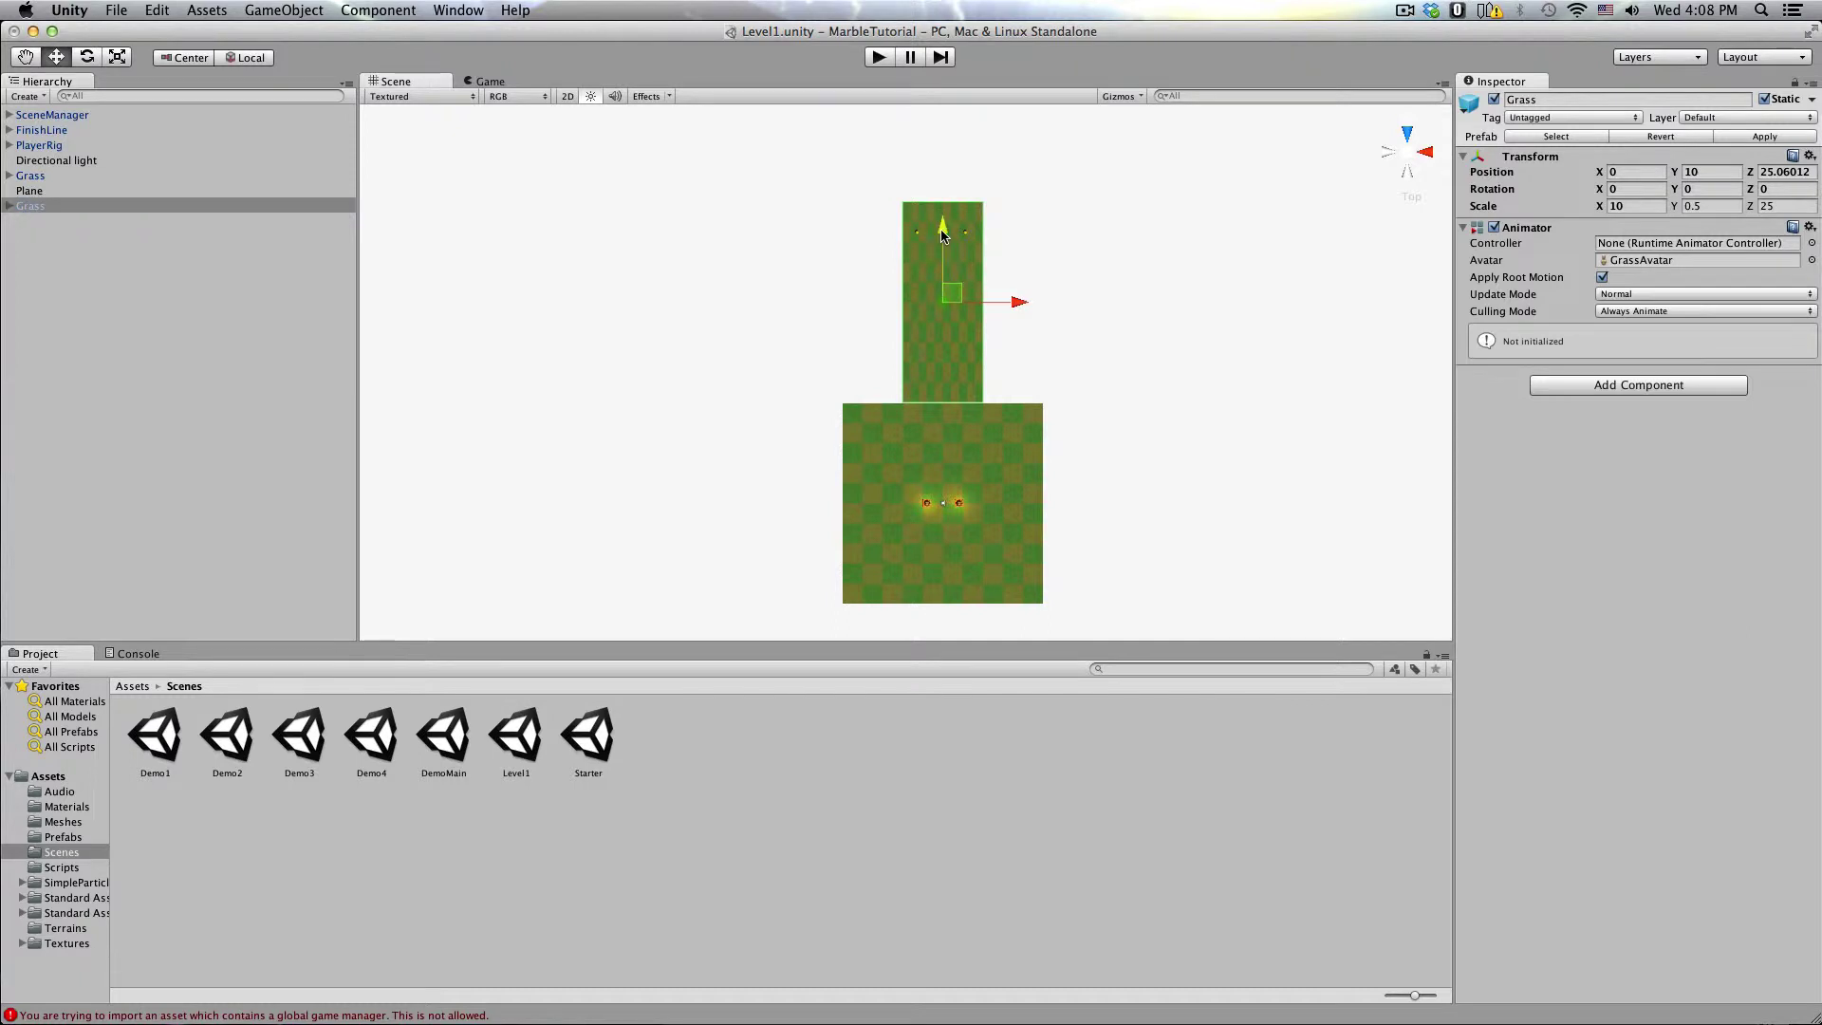
drag(941, 231, 941, 232)
drag(942, 233, 942, 231)
Step: Play-test the level by rolling the marble across the platforms towards the finish line and back, and end play mode
click(884, 59)
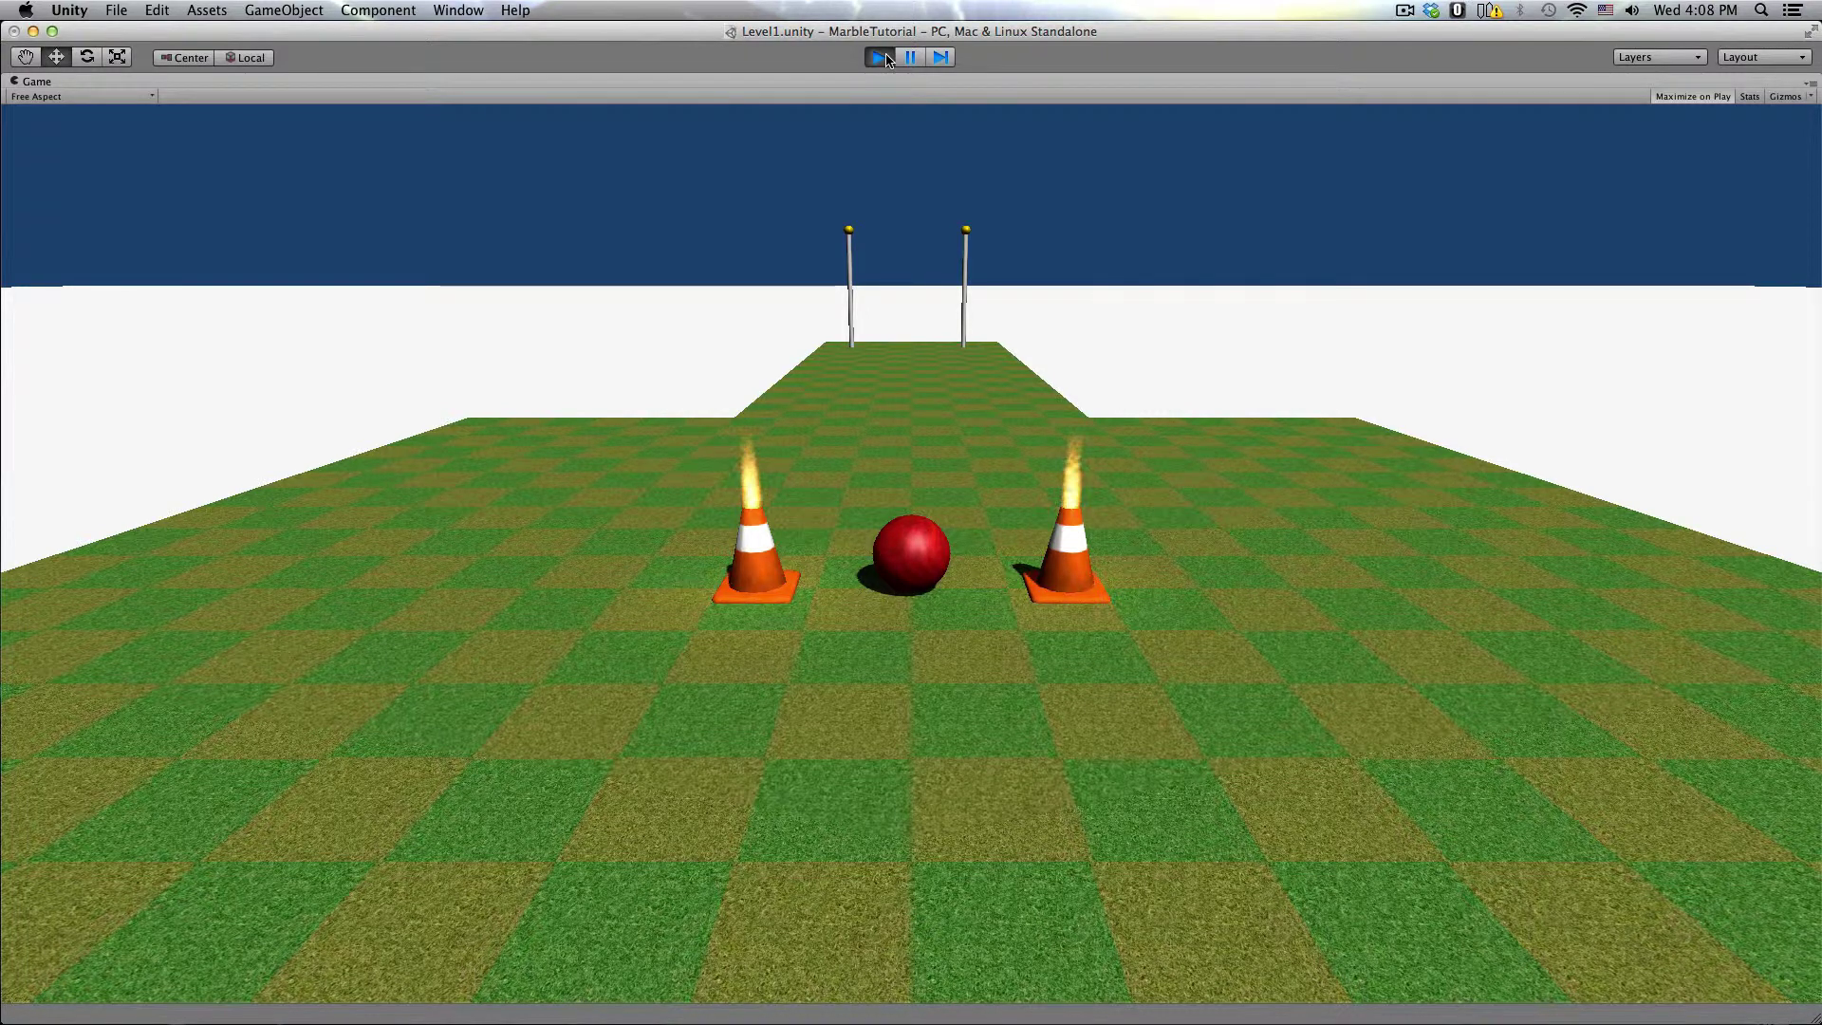
key(XF86AudioMute)
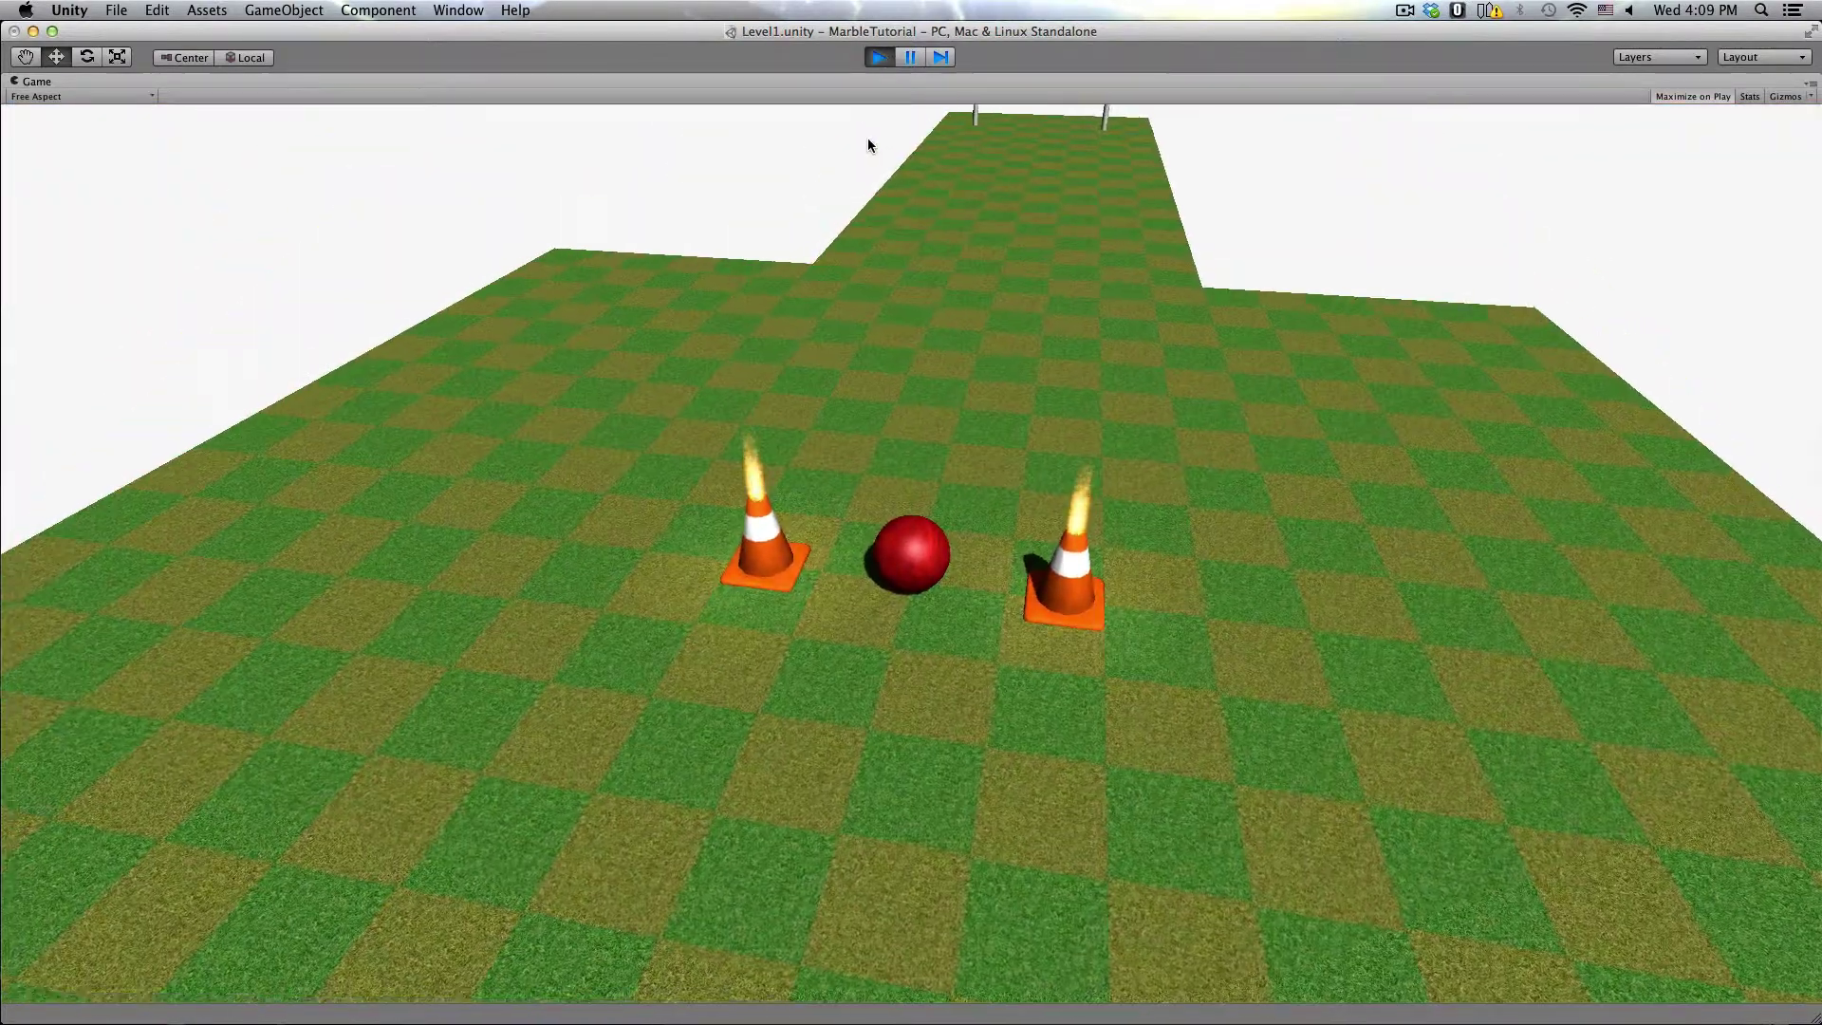
key(Up)
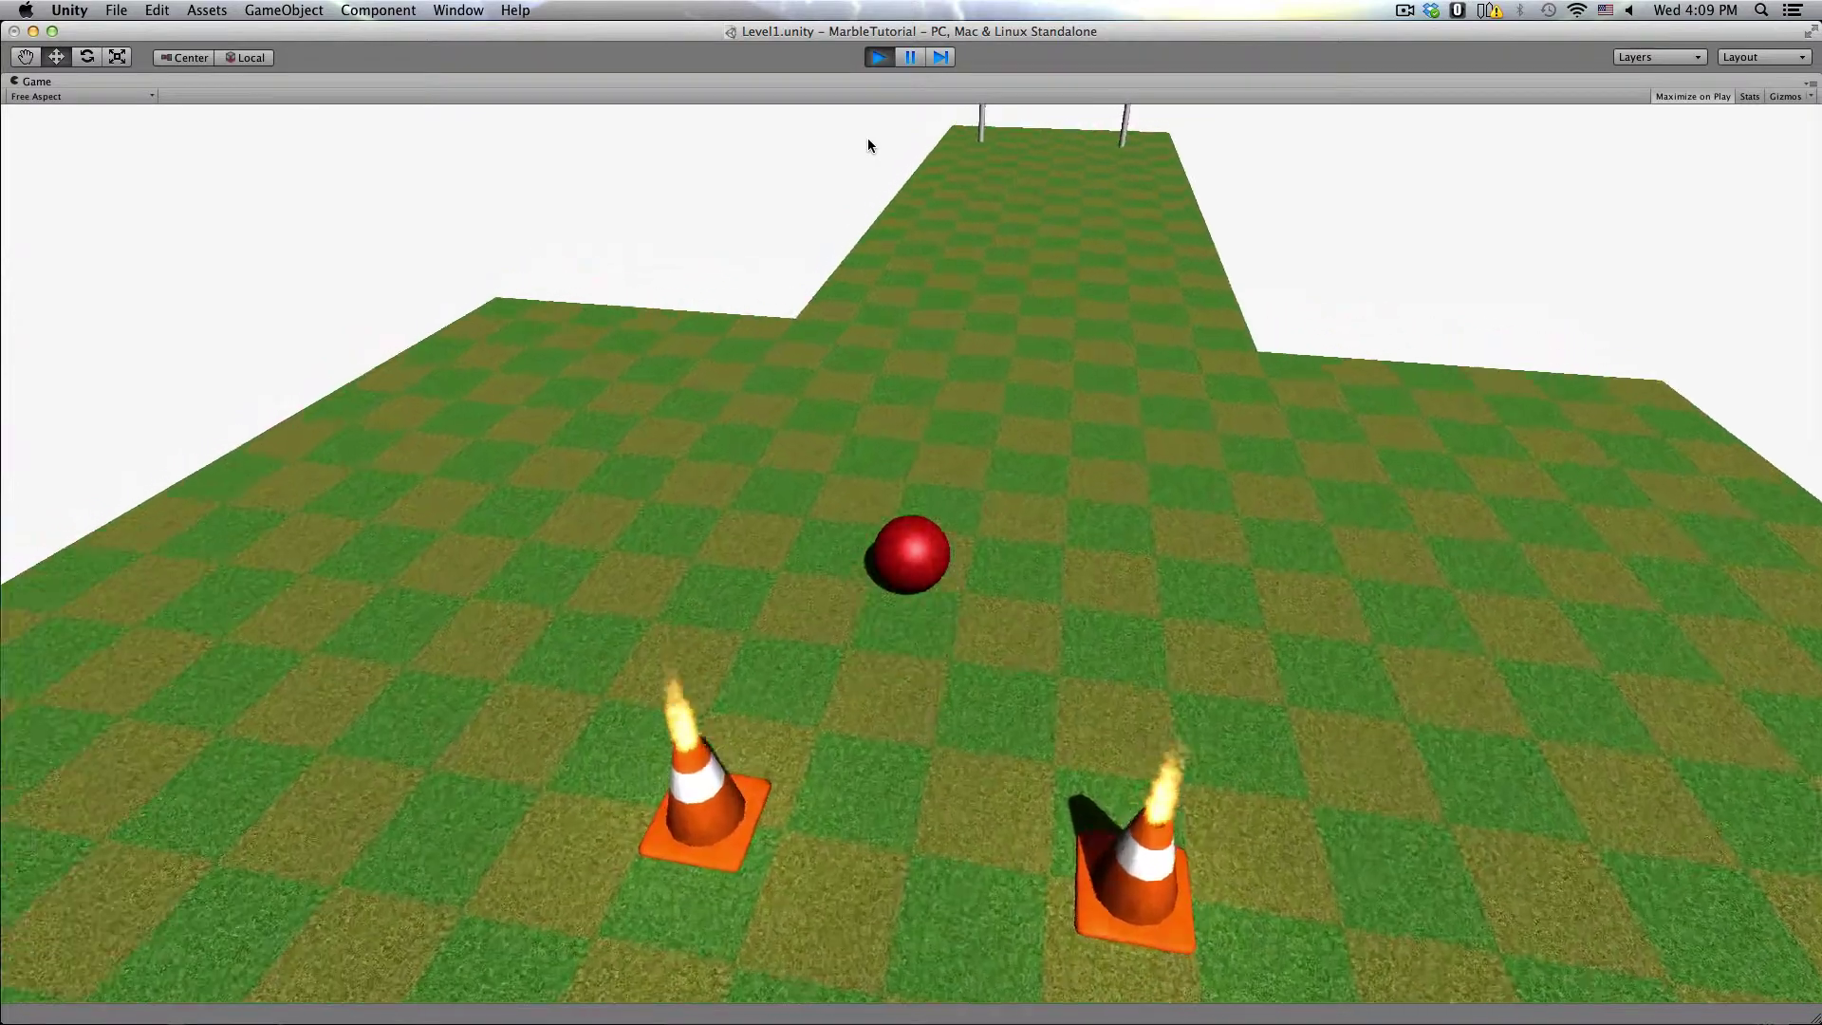
key(Up)
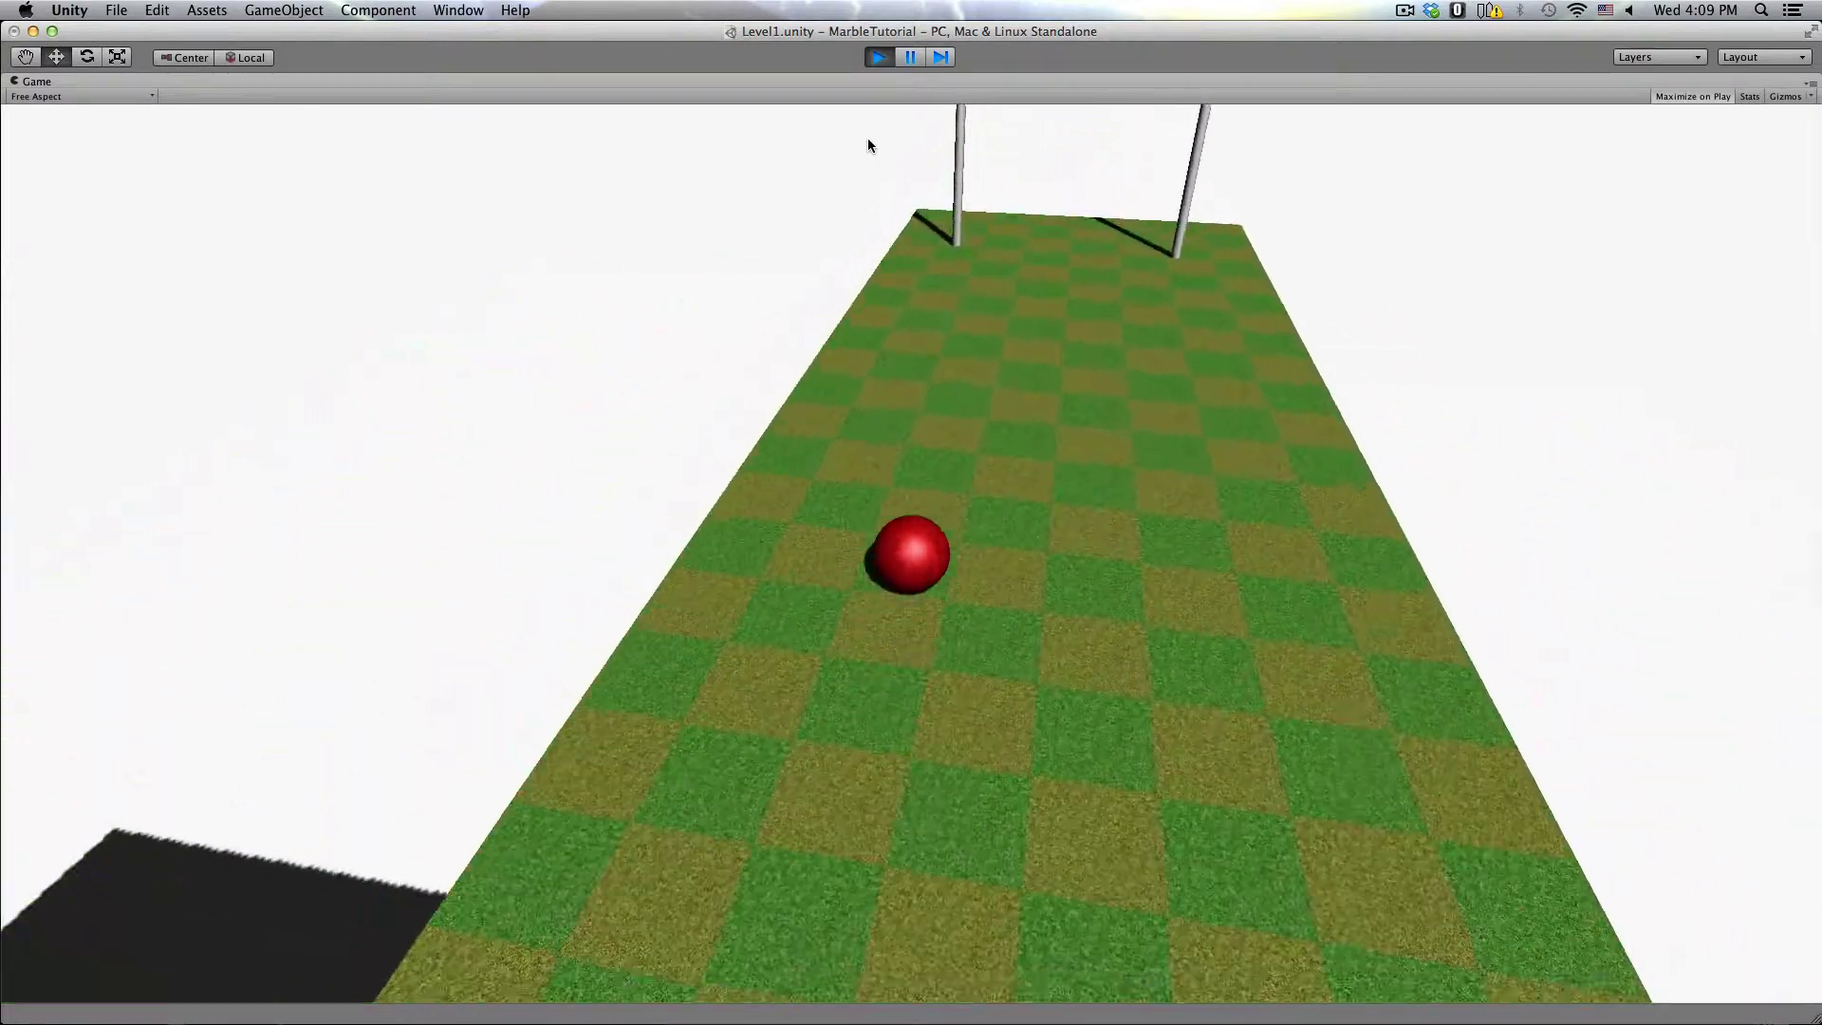
key(Left)
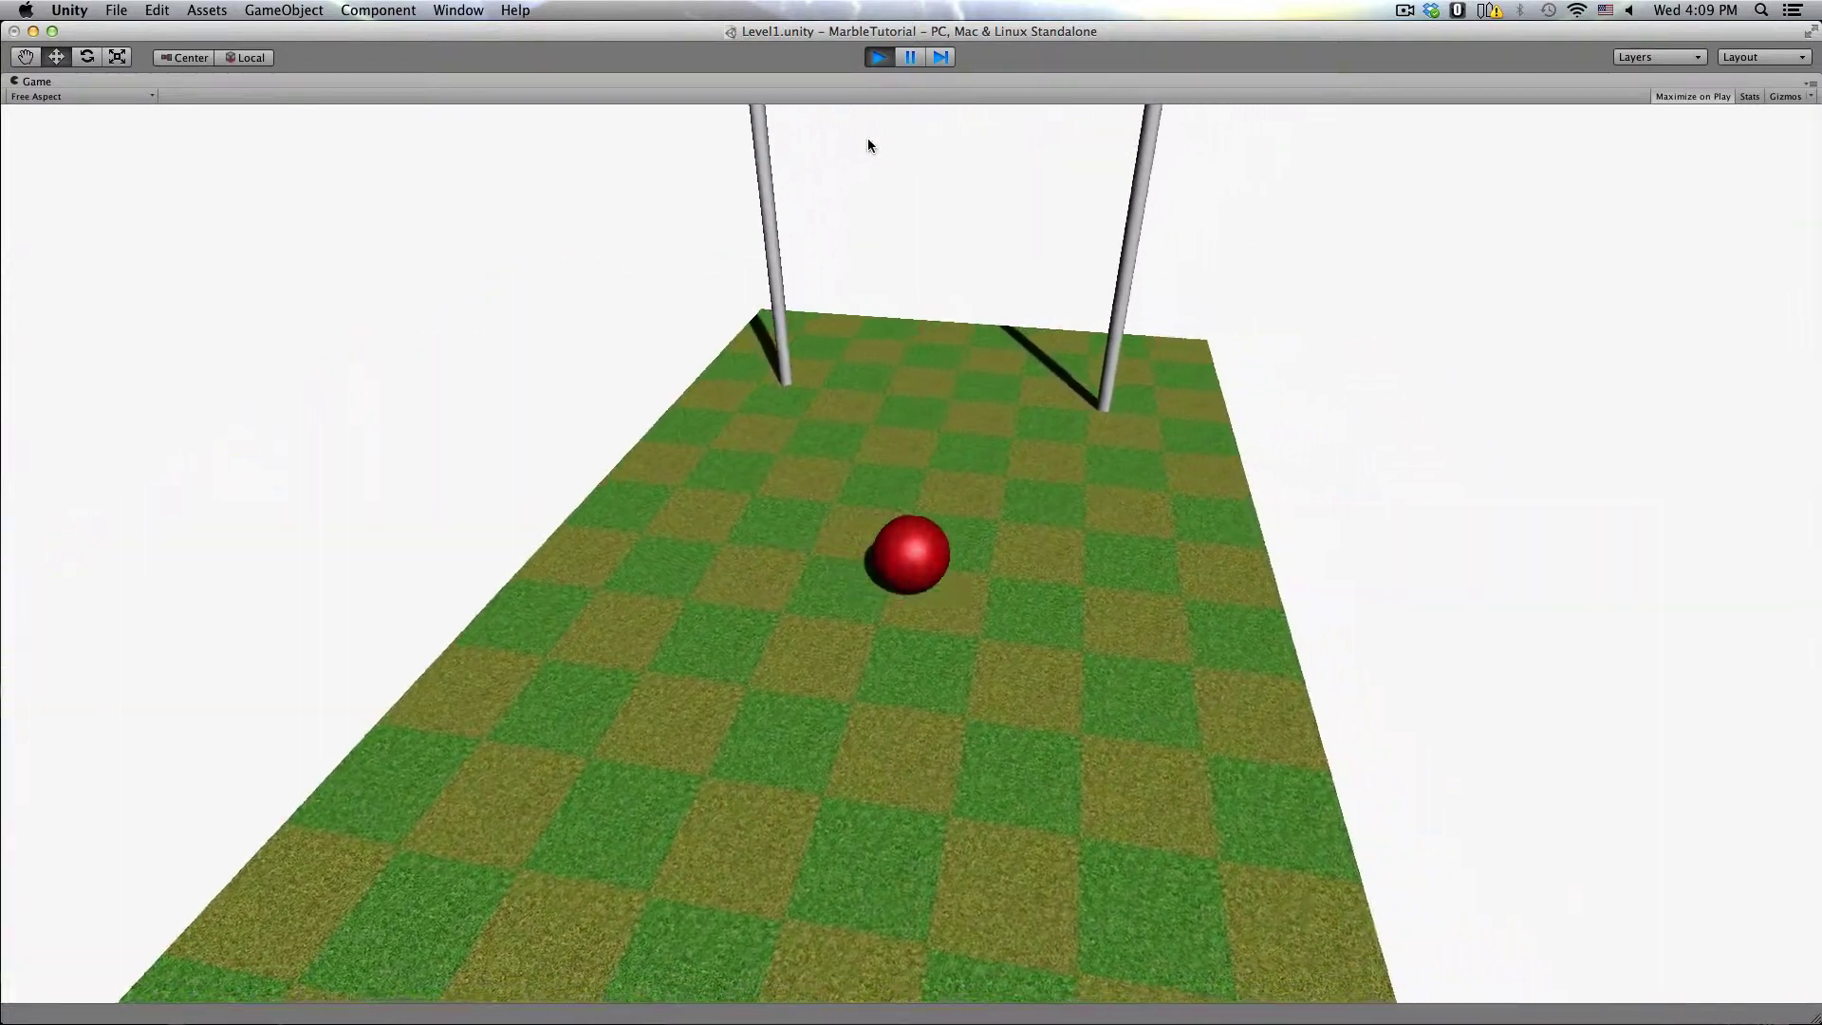
key(Down)
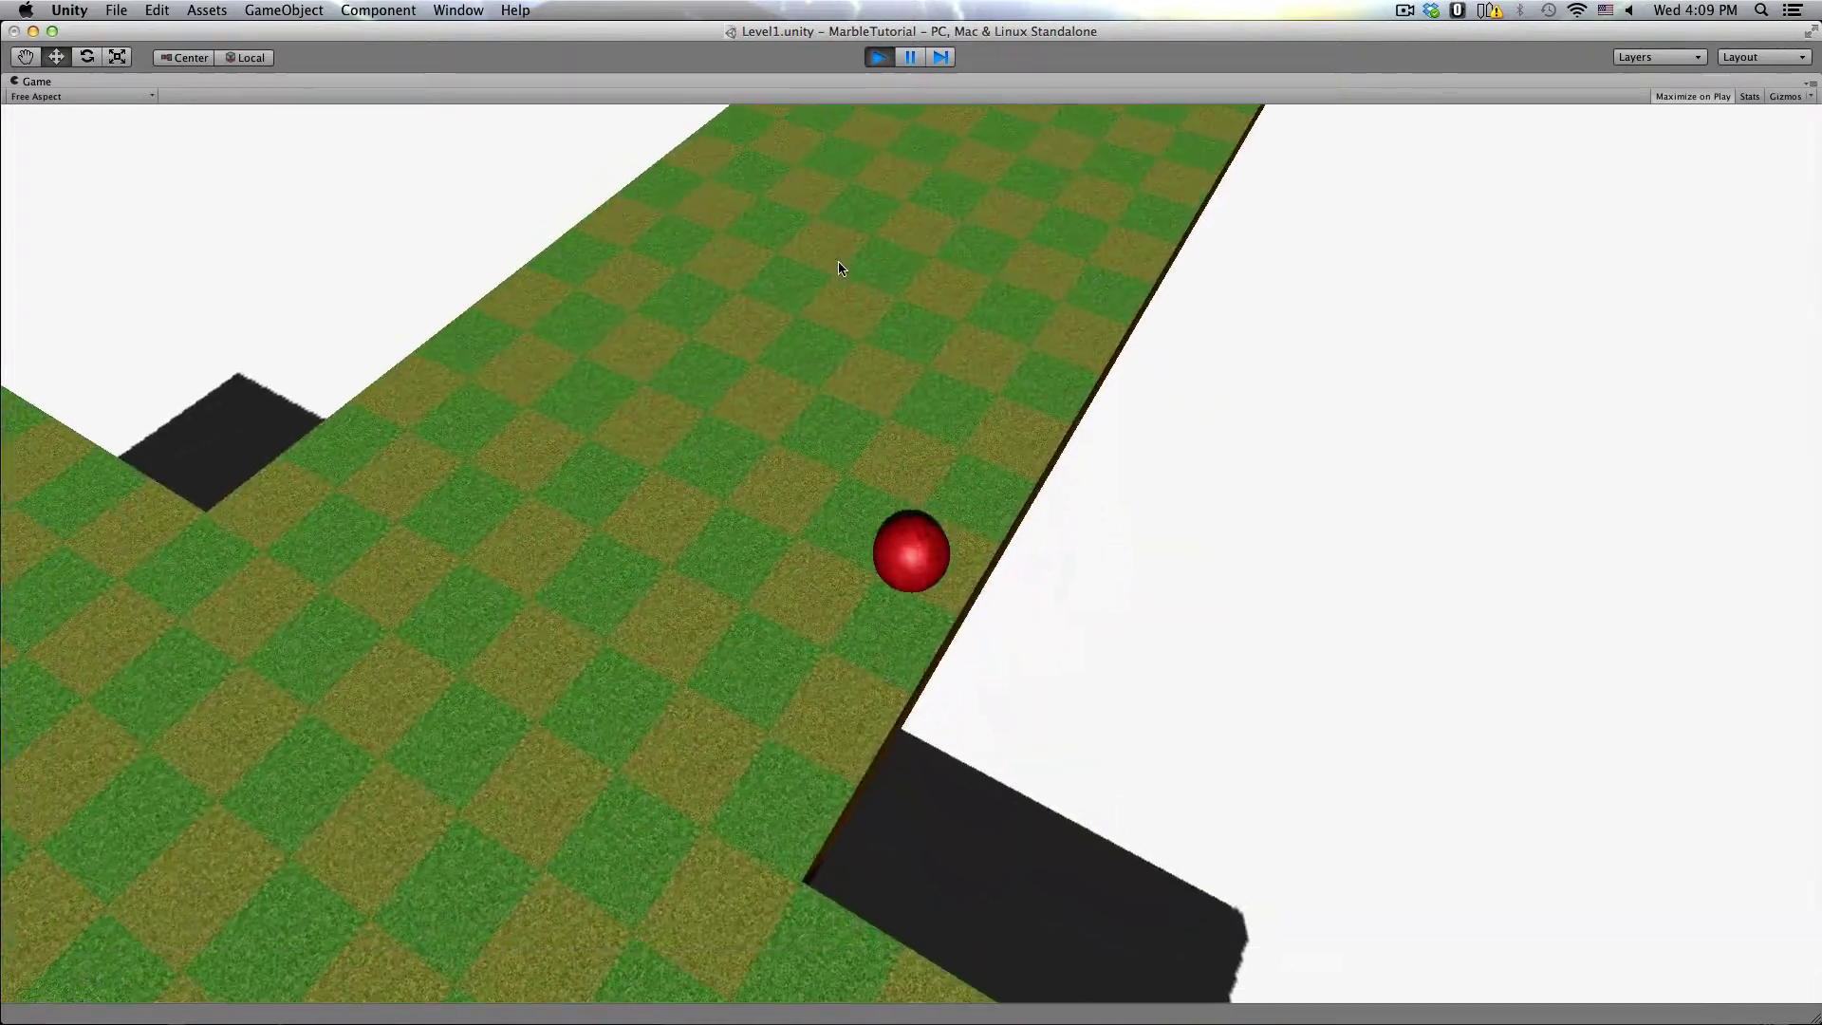
key(Left)
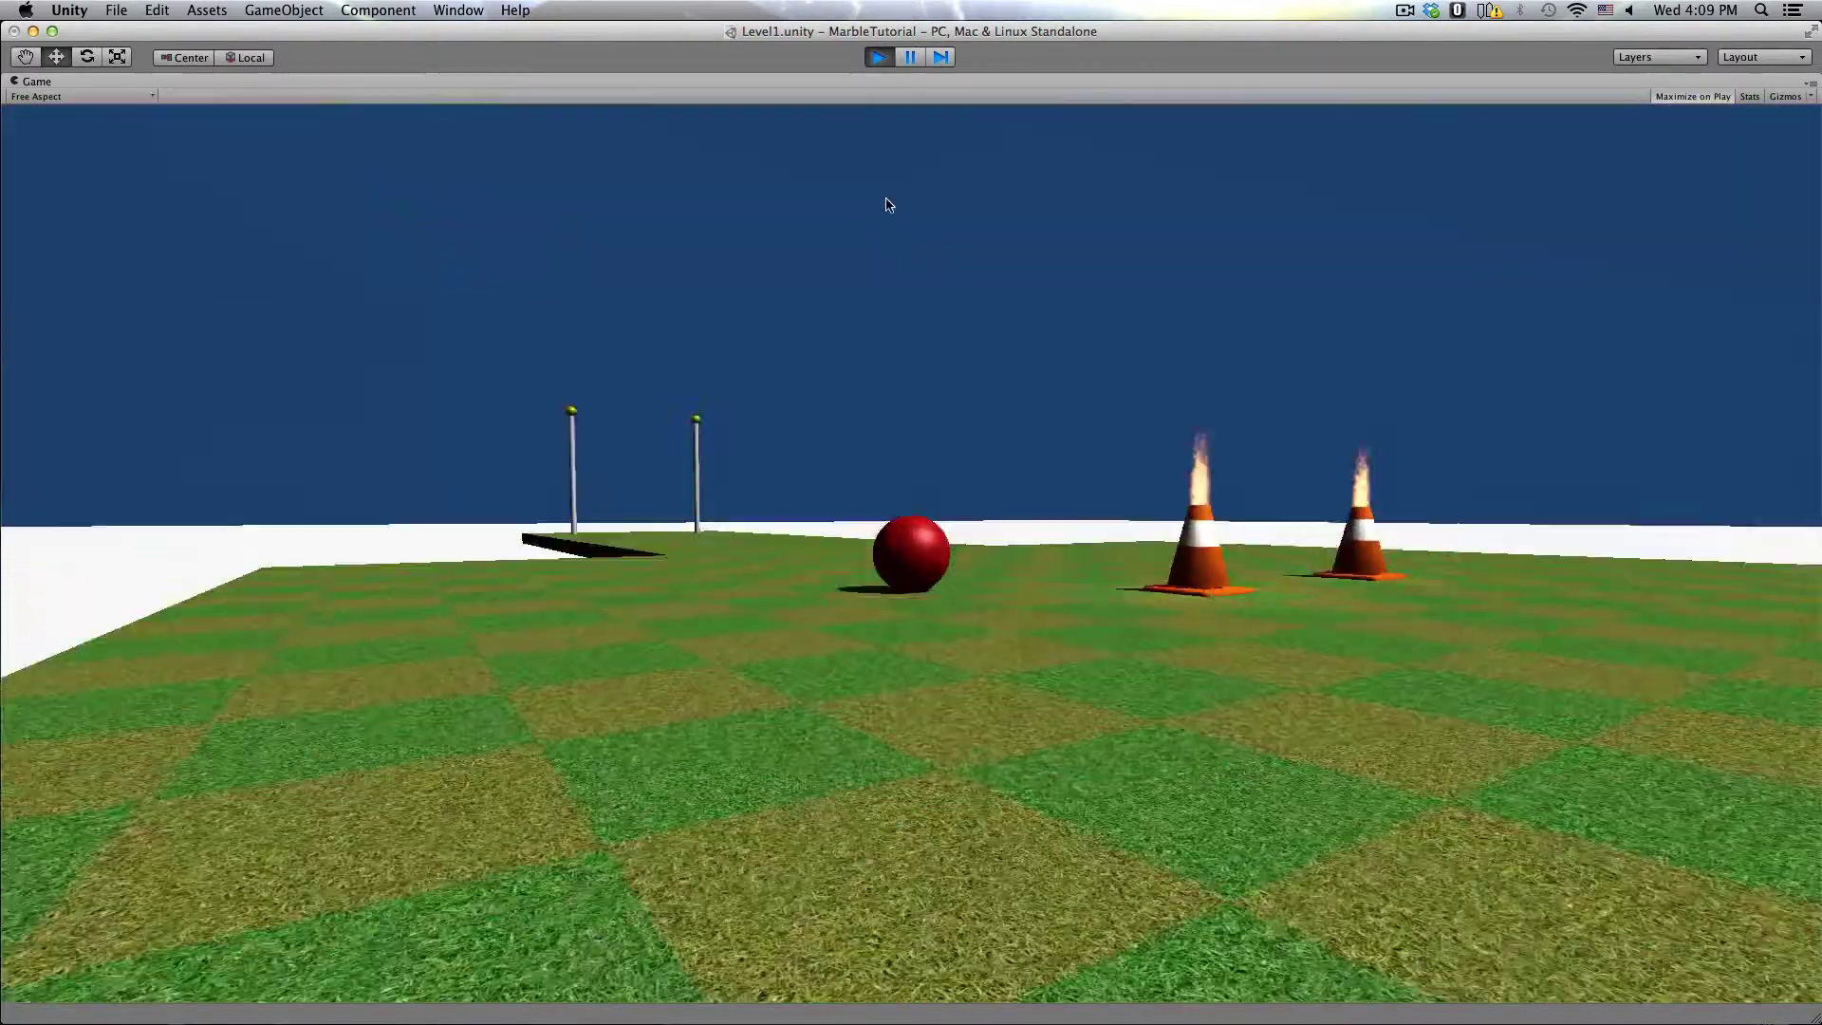
click(875, 55)
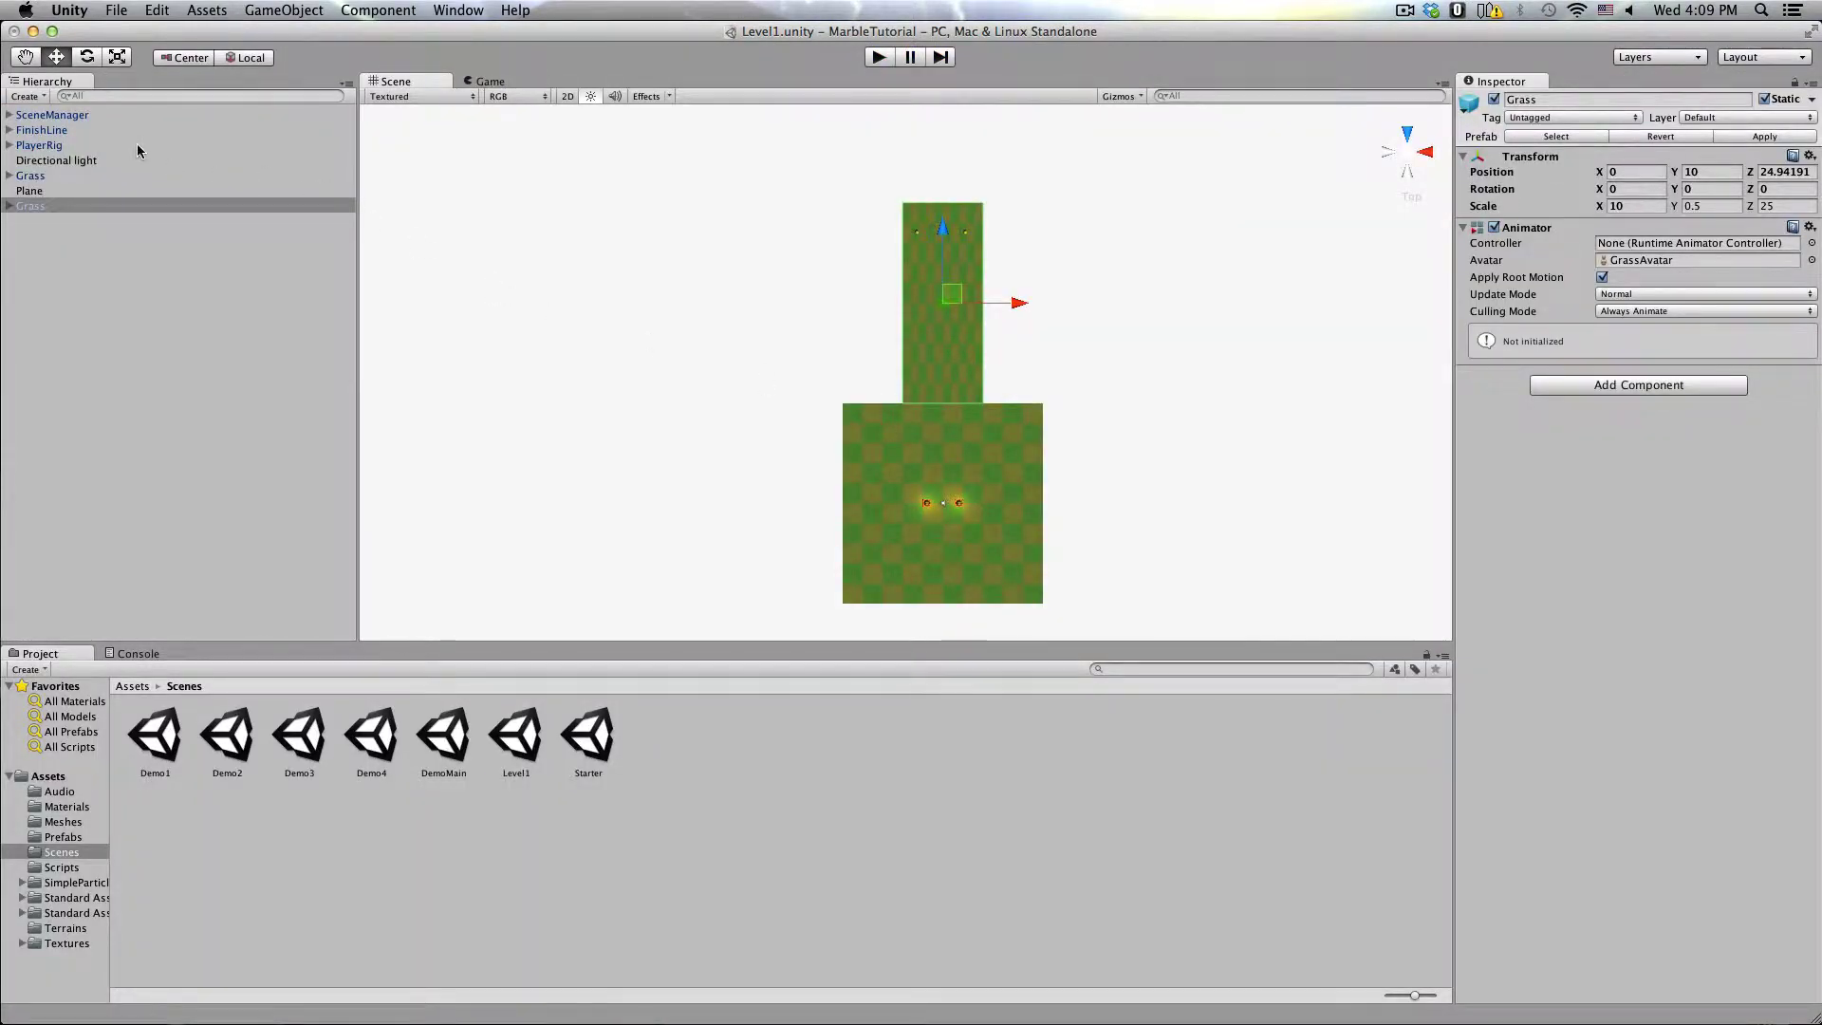
Step: Open the Prefabs folder of the project assets and look over the available prefabs
click(132, 686)
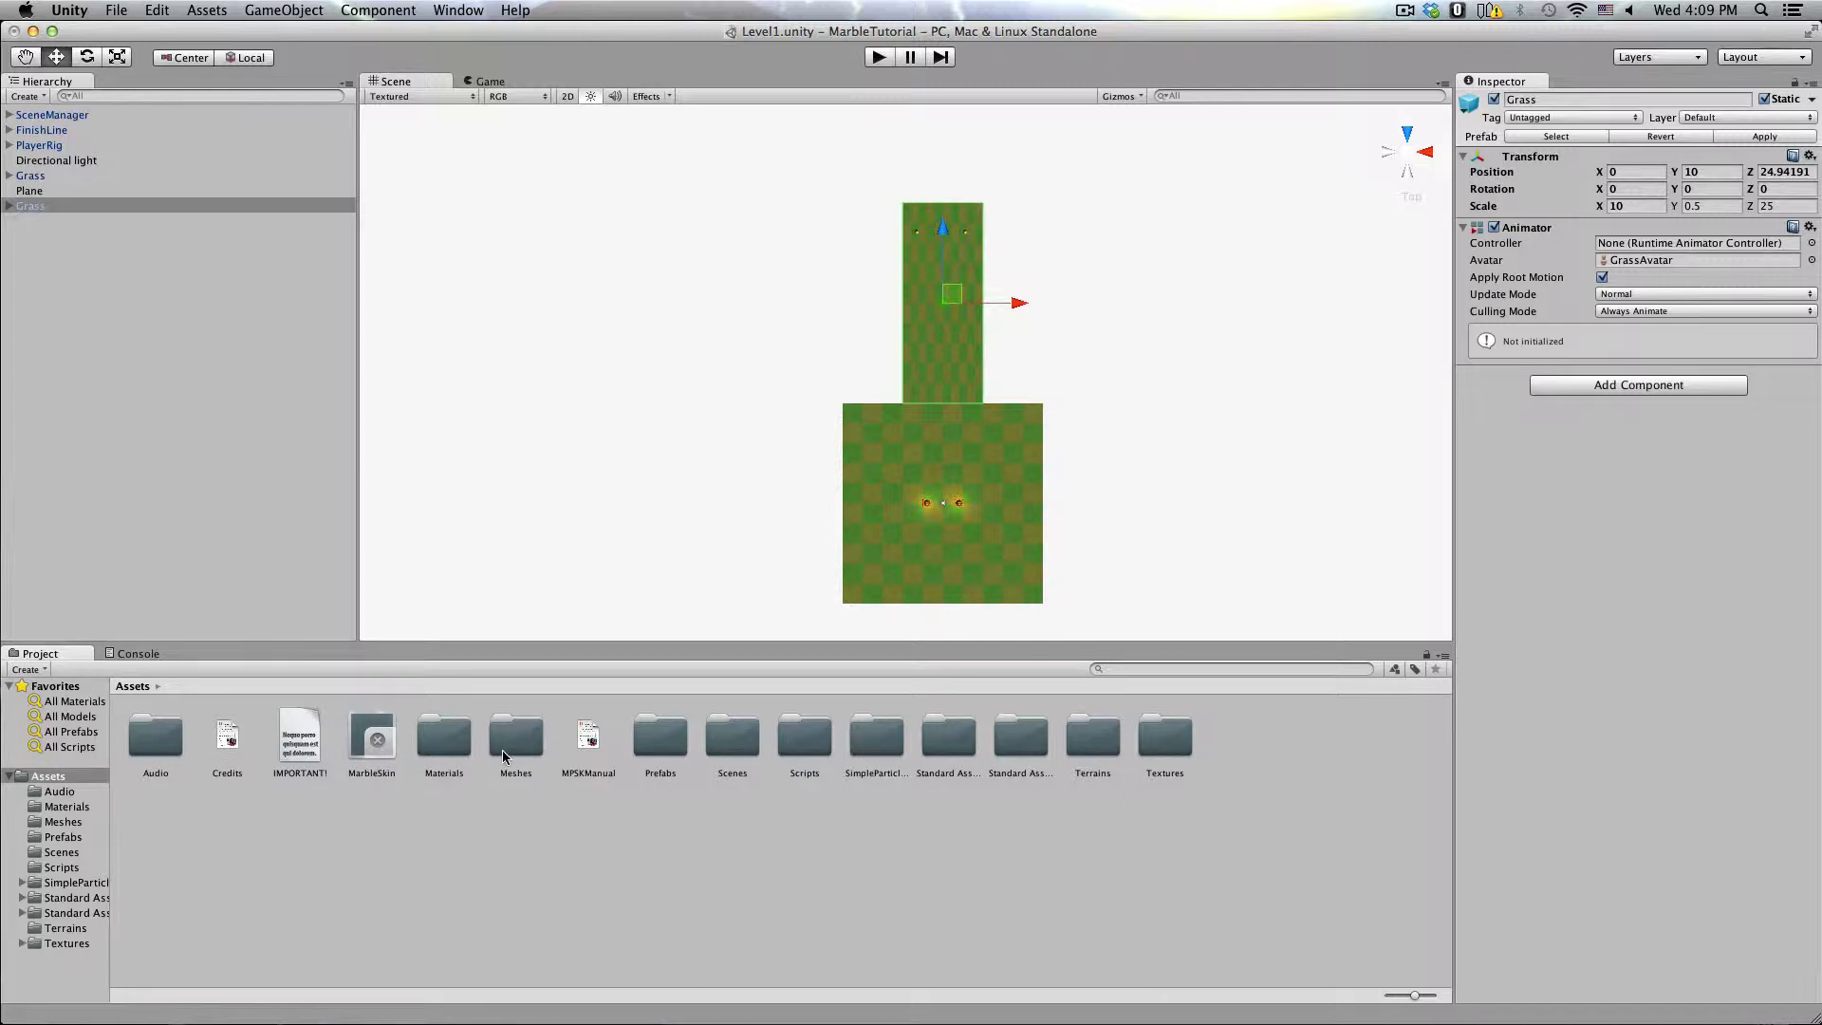
double_click(665, 742)
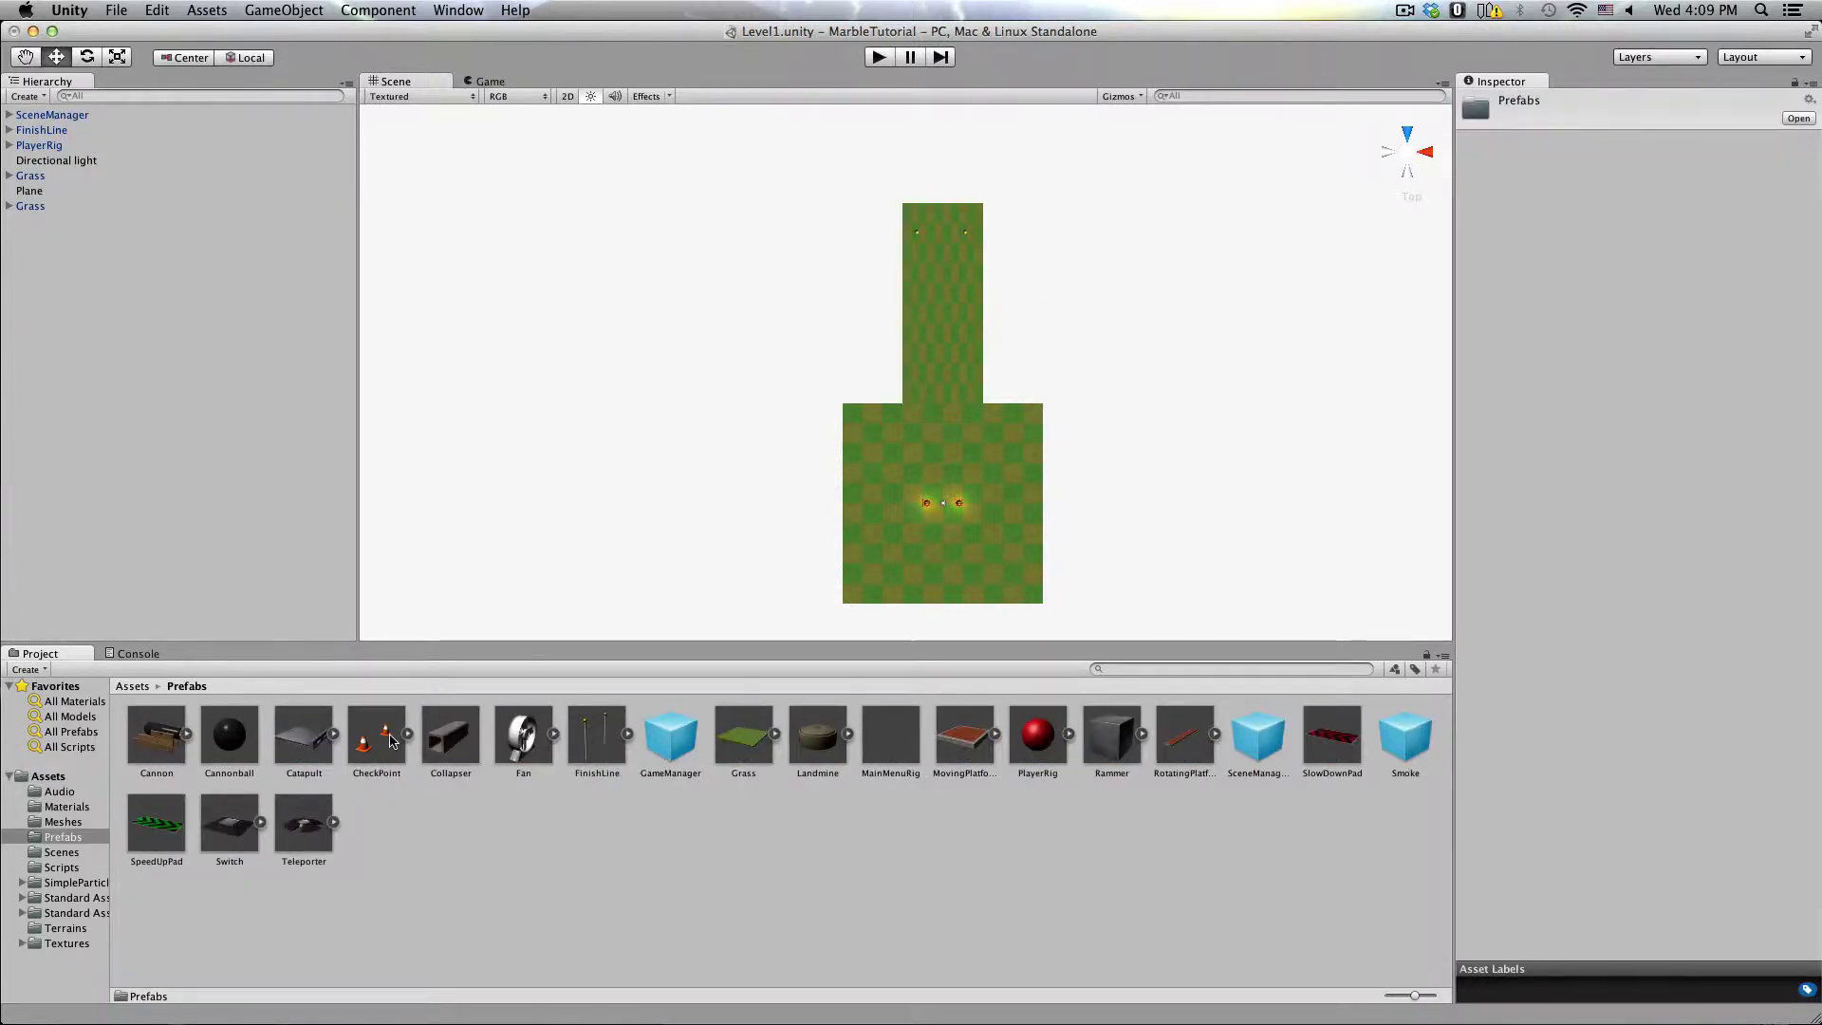
click(935, 506)
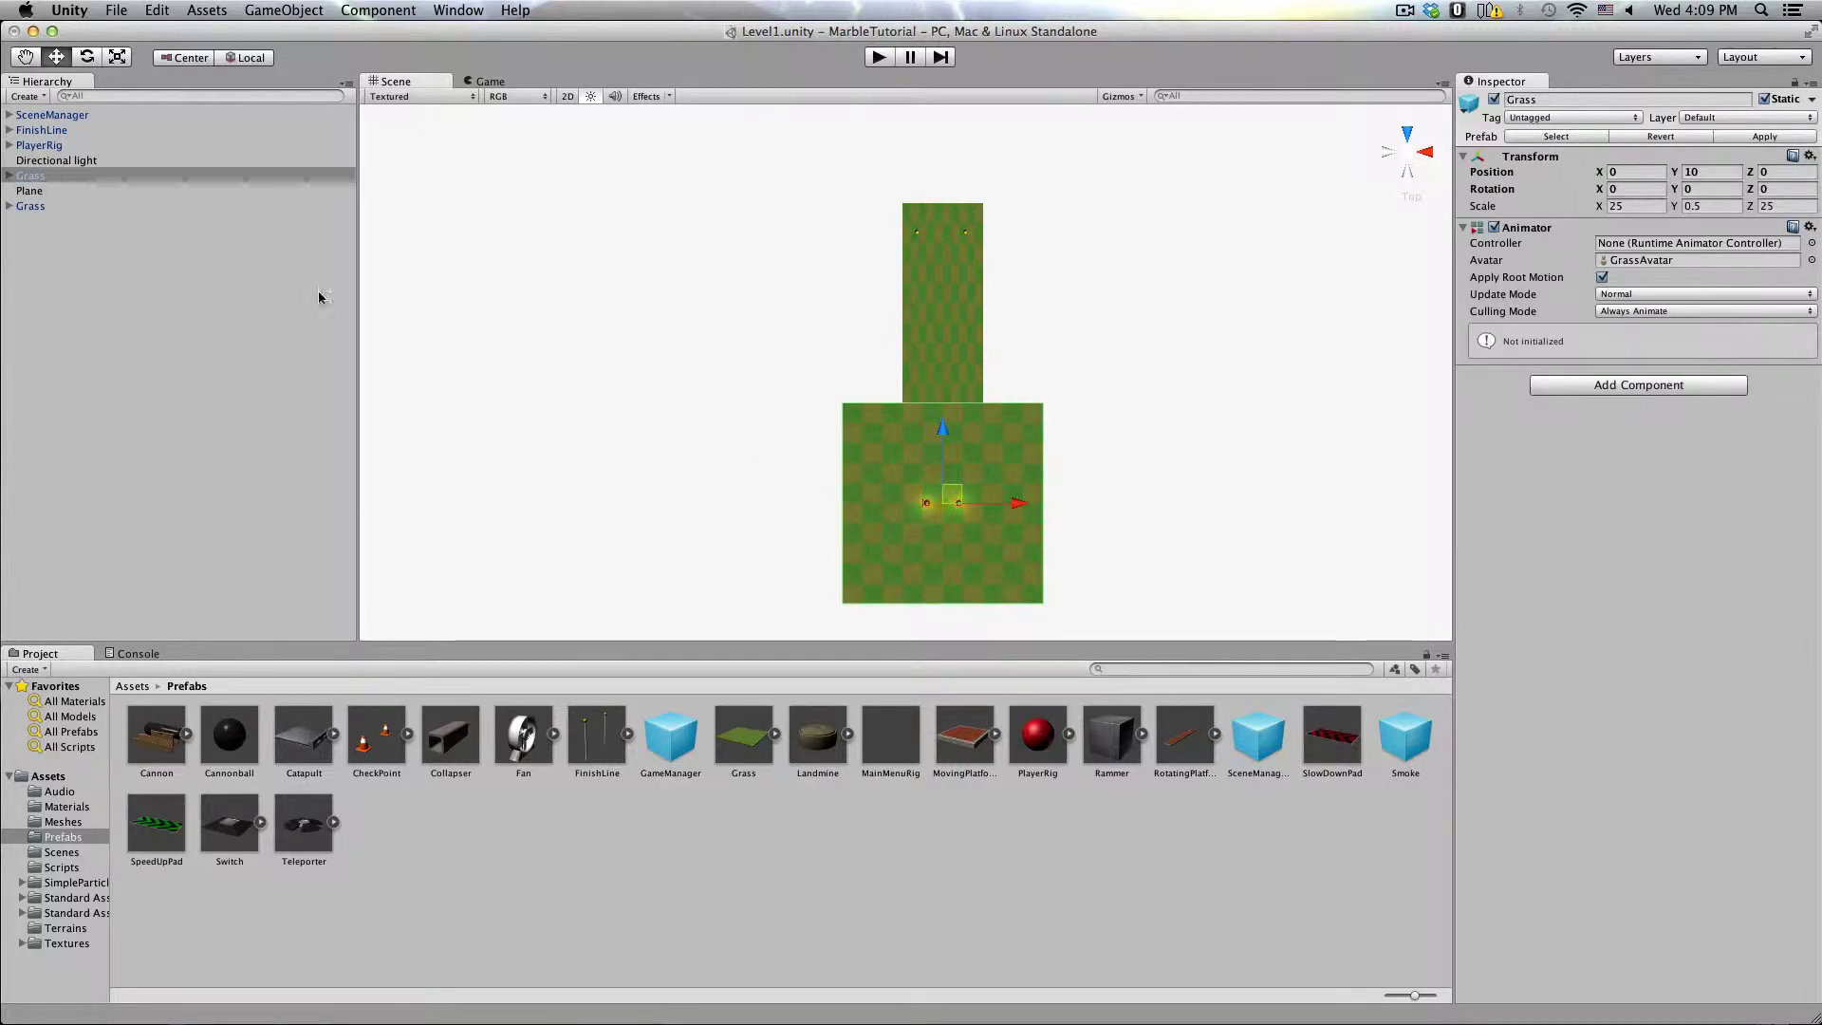
Step: Duplicate the CheckPoint under SceneManager and move the copy along Z to about 24.11, onto the middle of the narrow platform
click(20, 115)
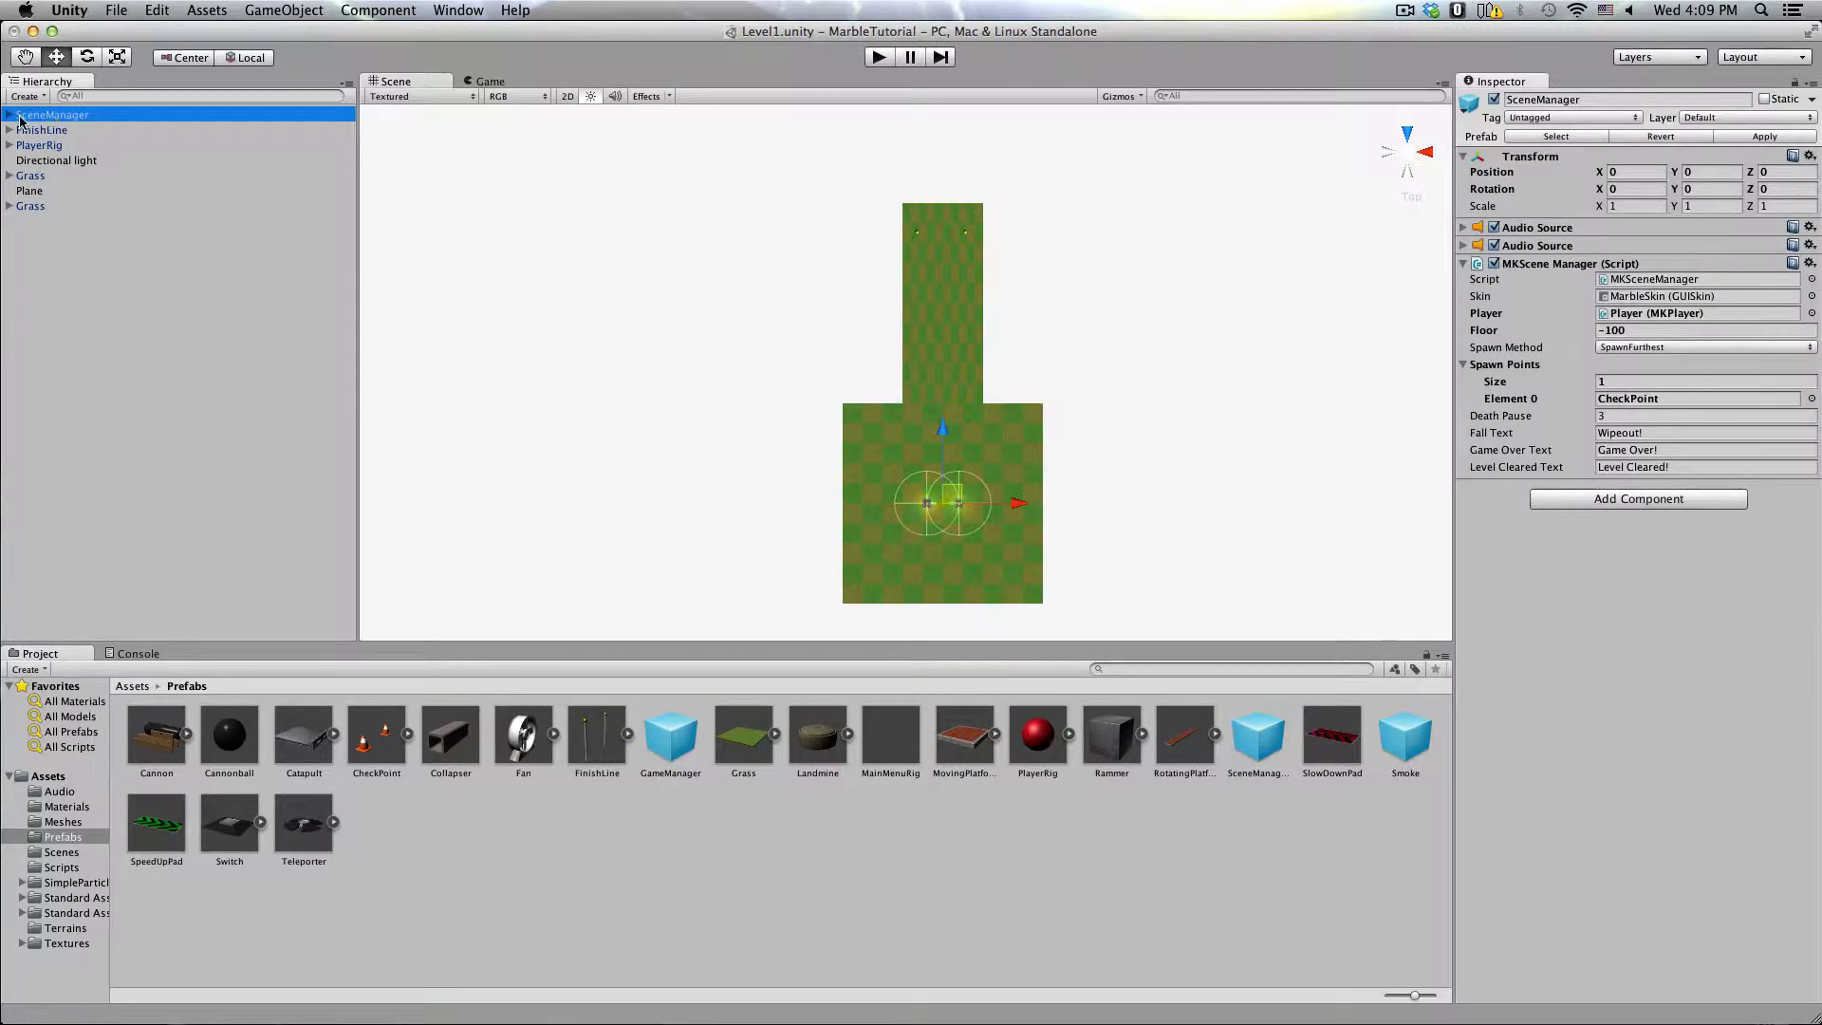
click(9, 114)
click(34, 131)
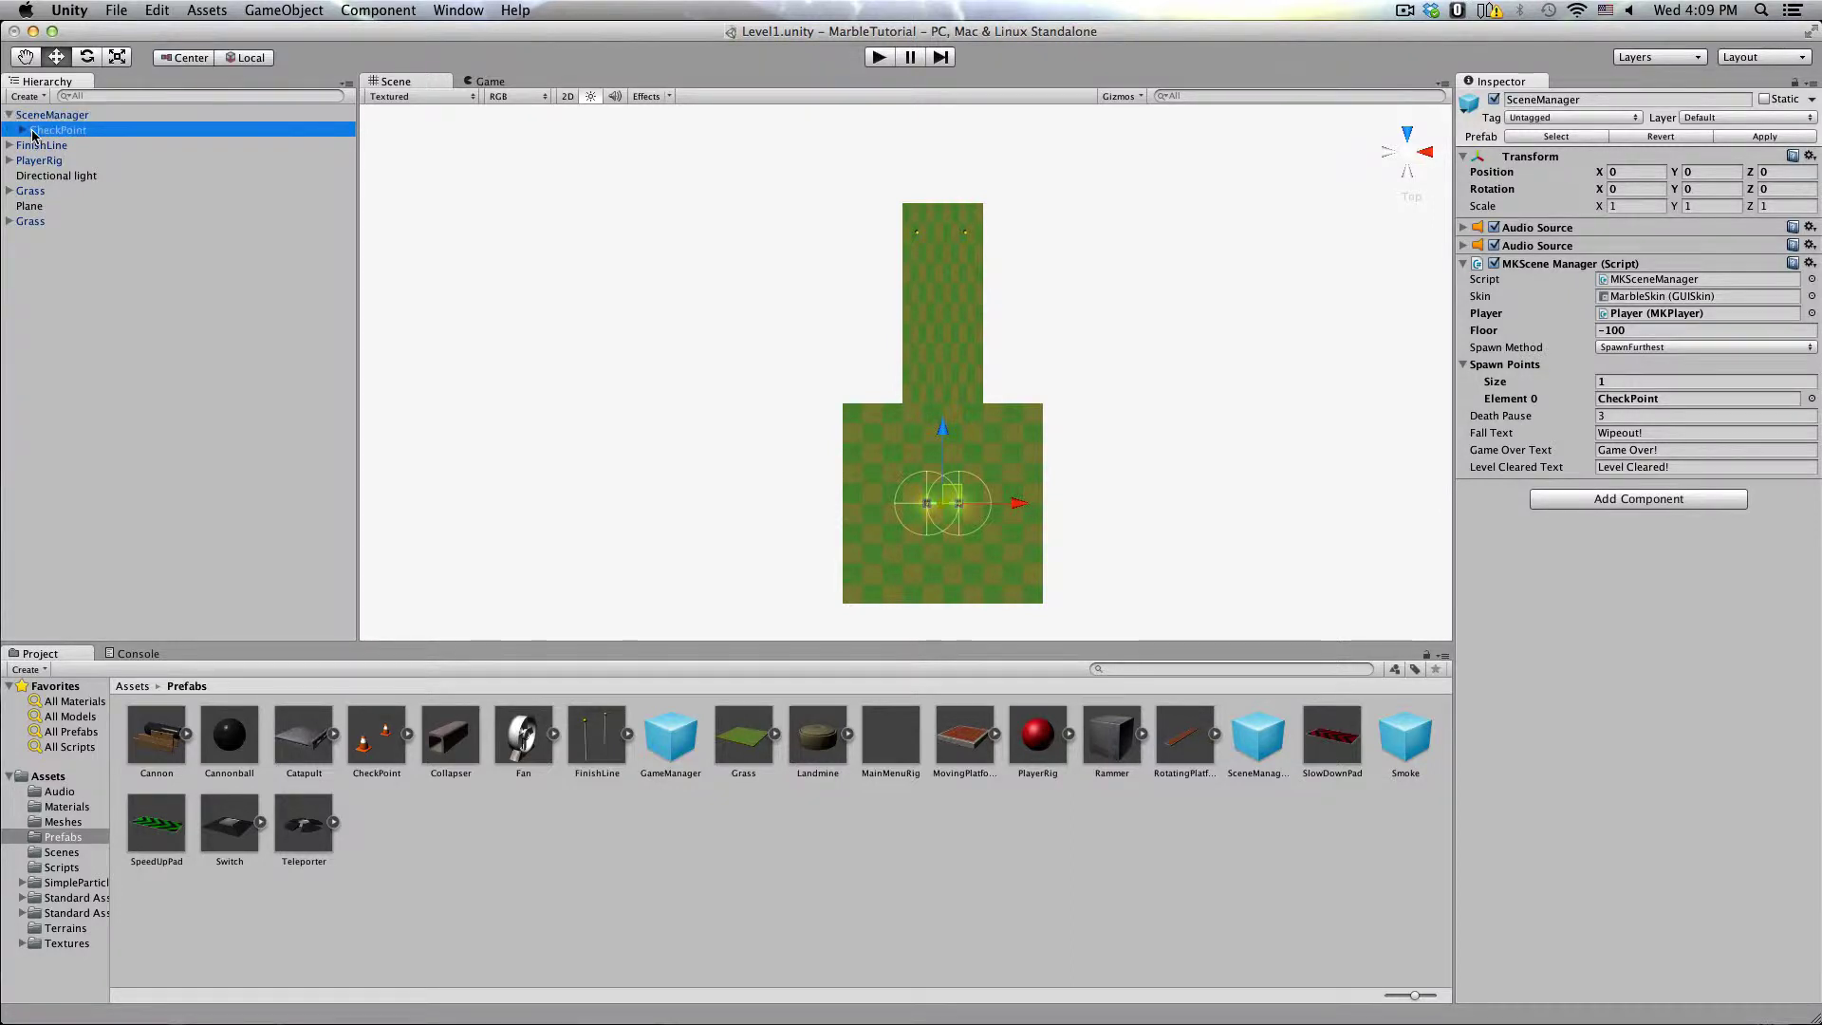
click(157, 9)
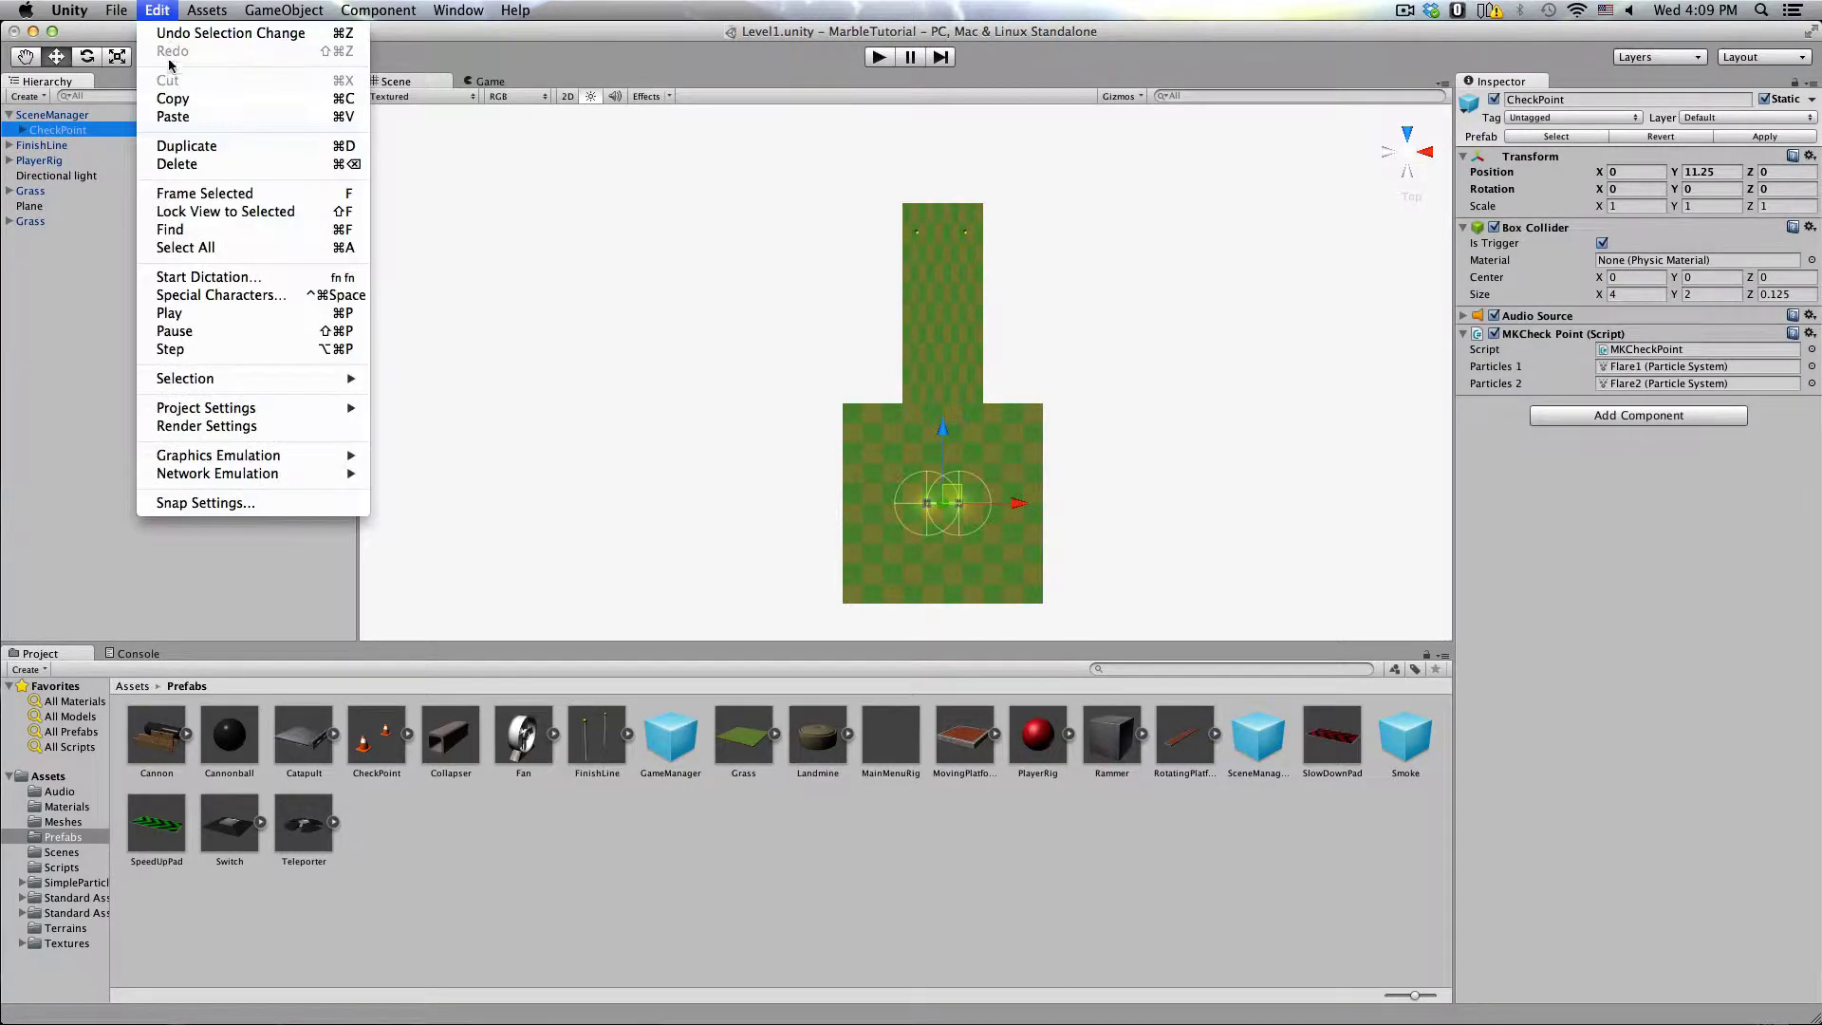
click(180, 145)
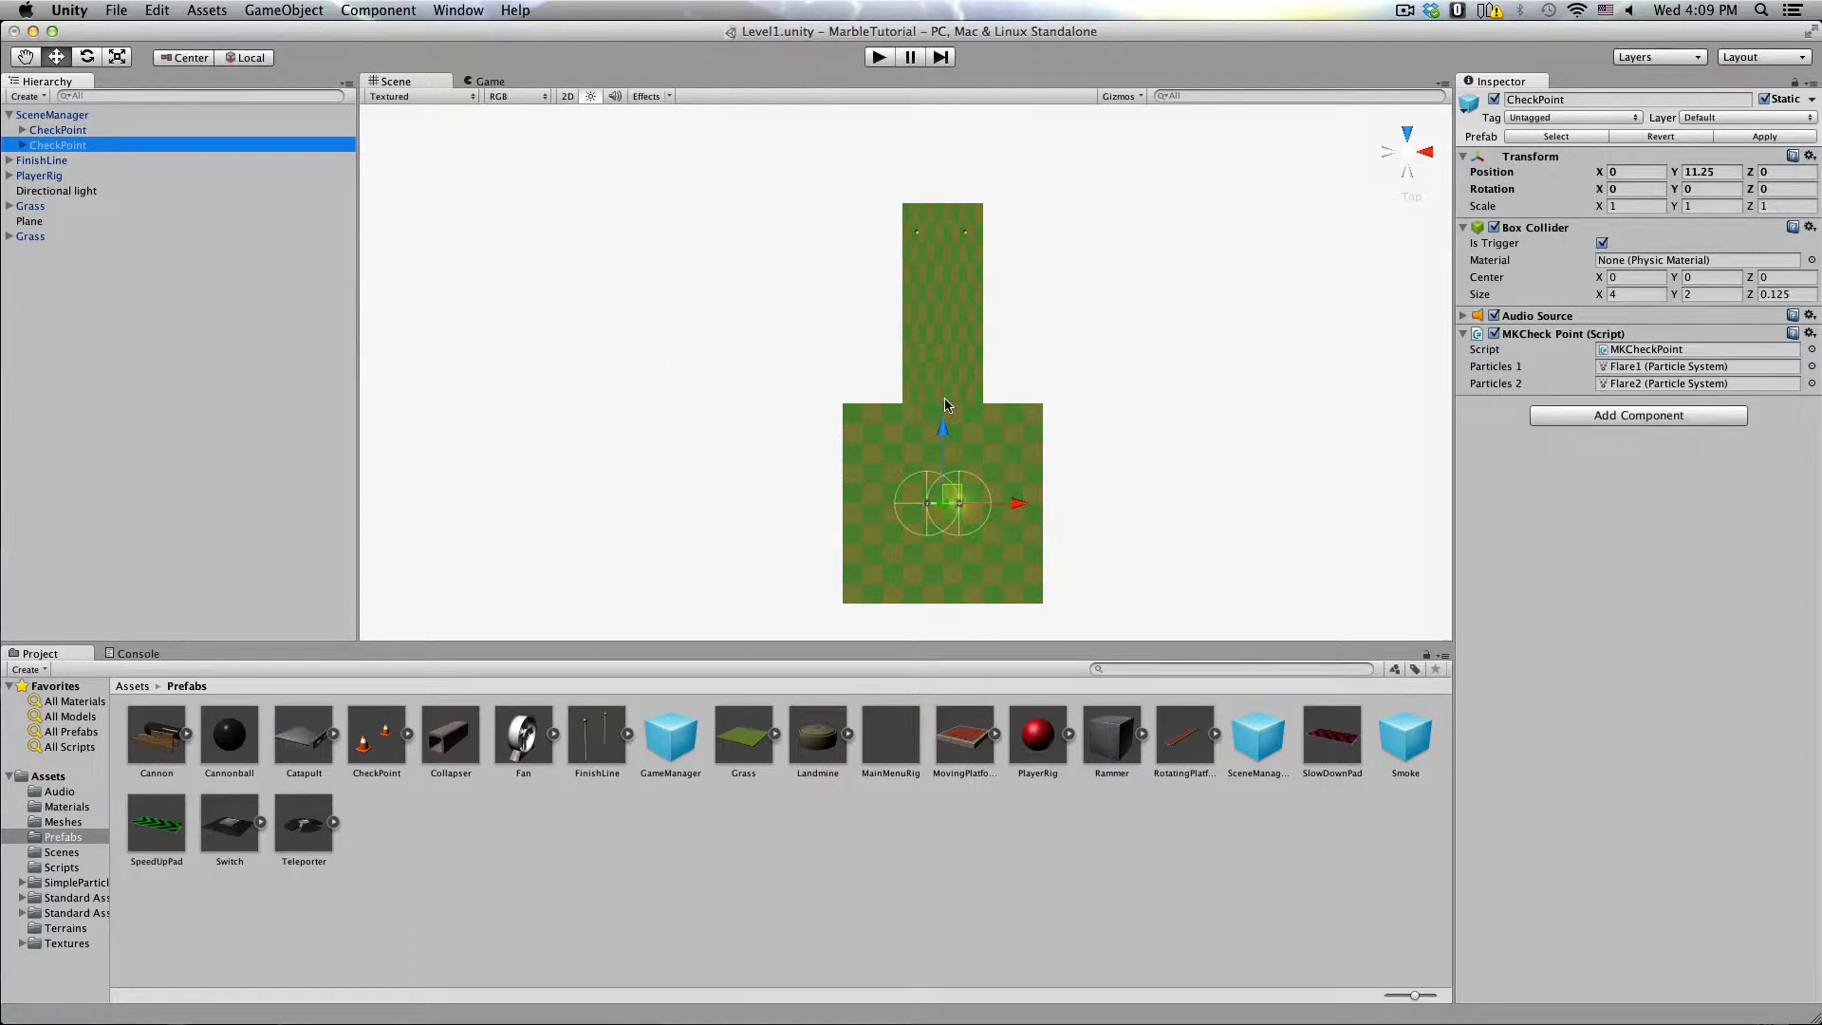
drag(944, 434, 945, 233)
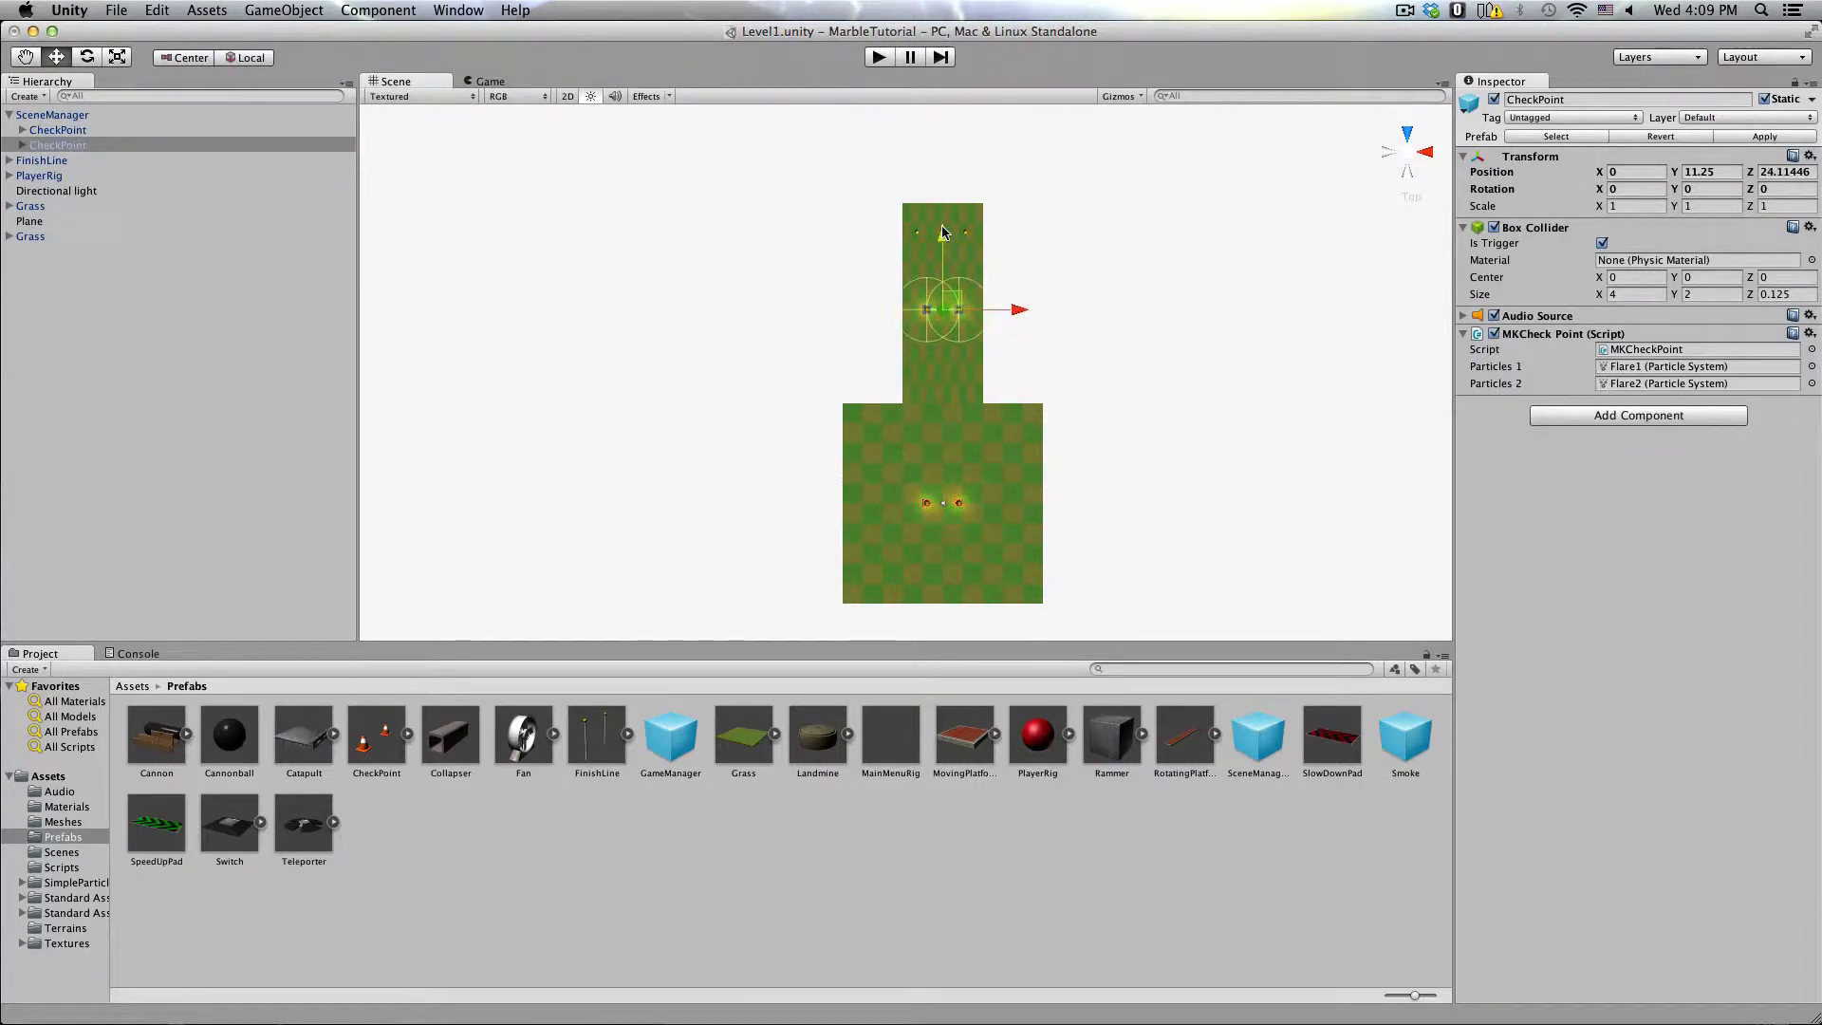
Step: Rename the original checkpoint CheckPoint1 and the copy on the narrow platform CheckPoint2
click(81, 137)
key(Return)
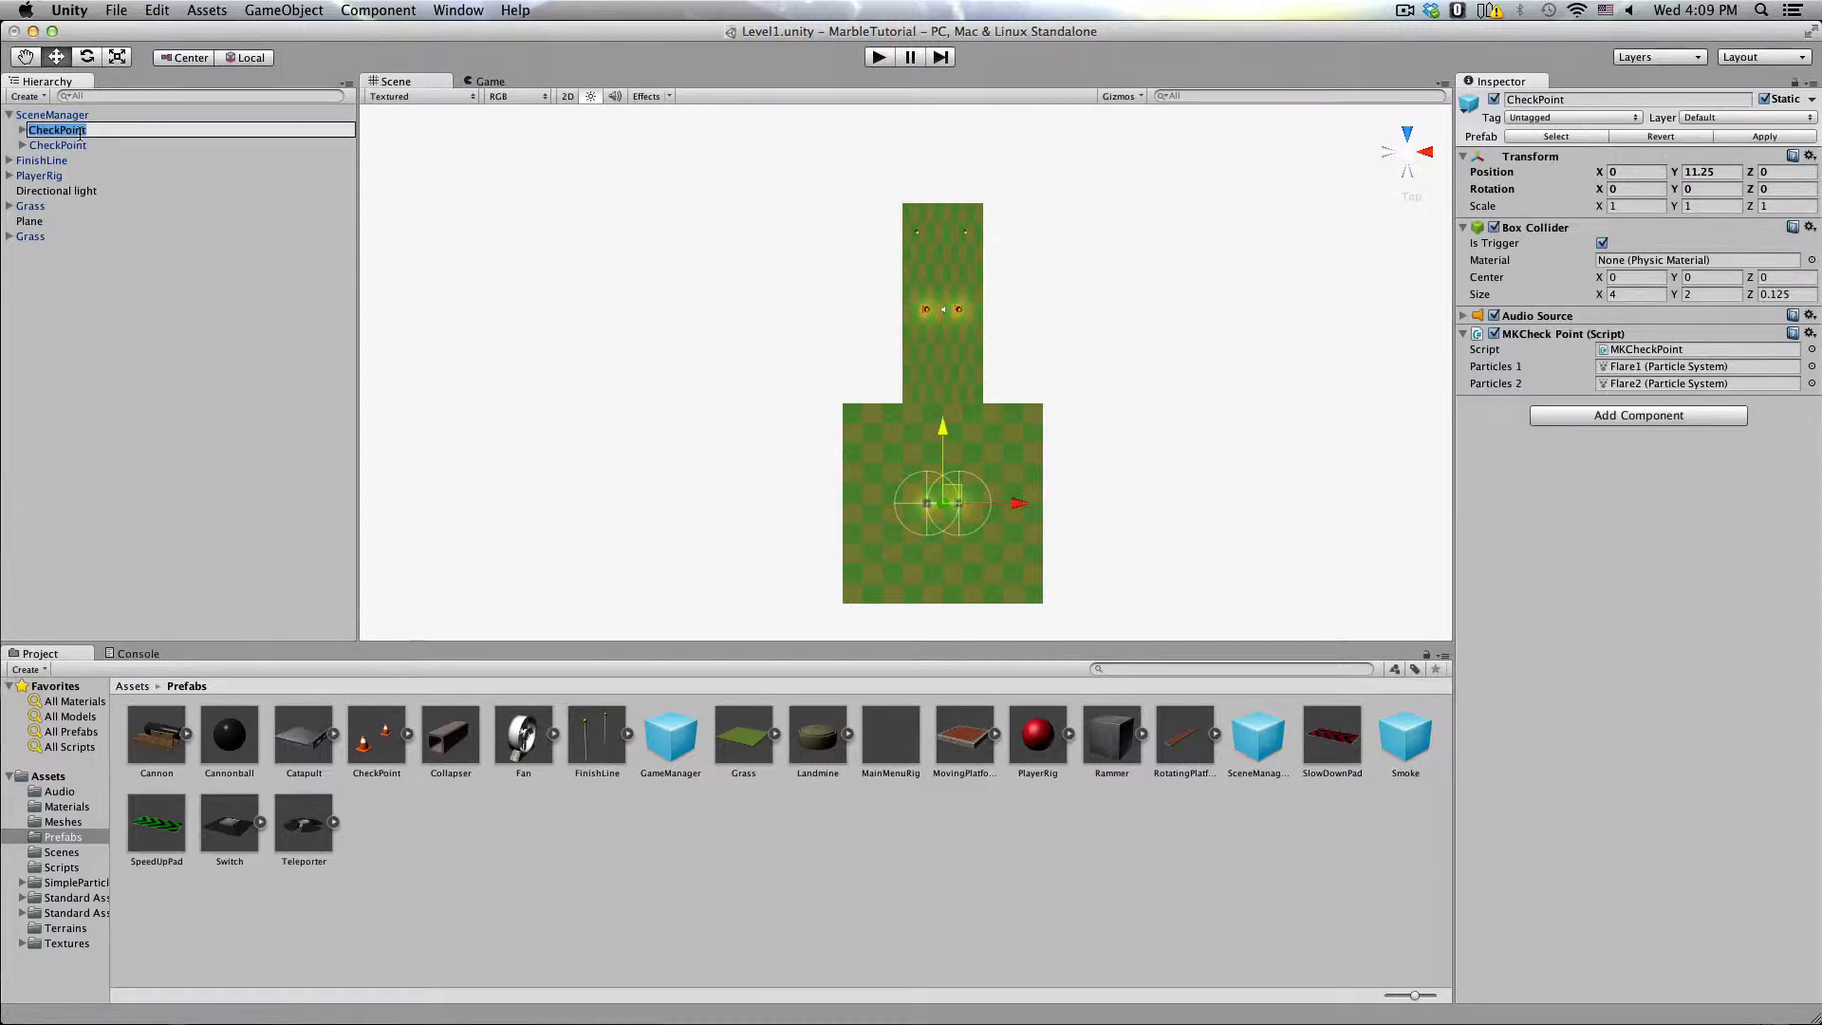
text(1)
key(Return)
key(Down)
key(Return)
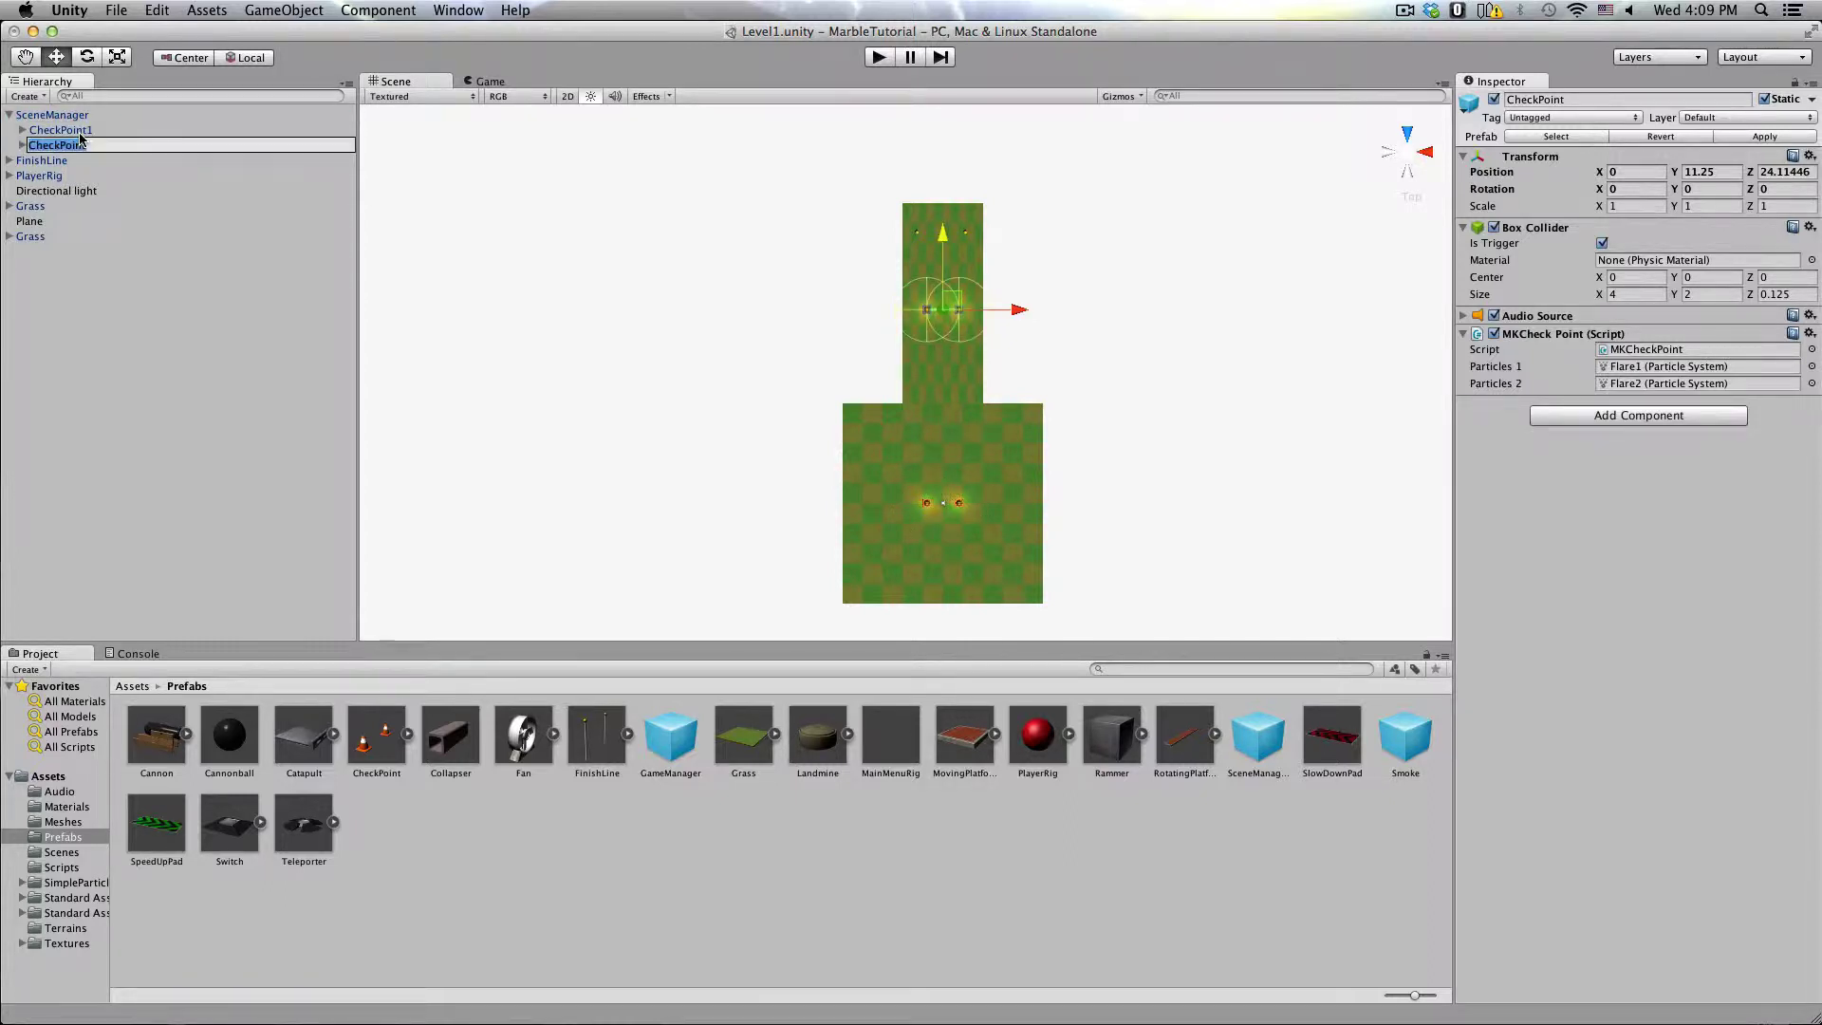
key(Right)
text(2)
key(Return)
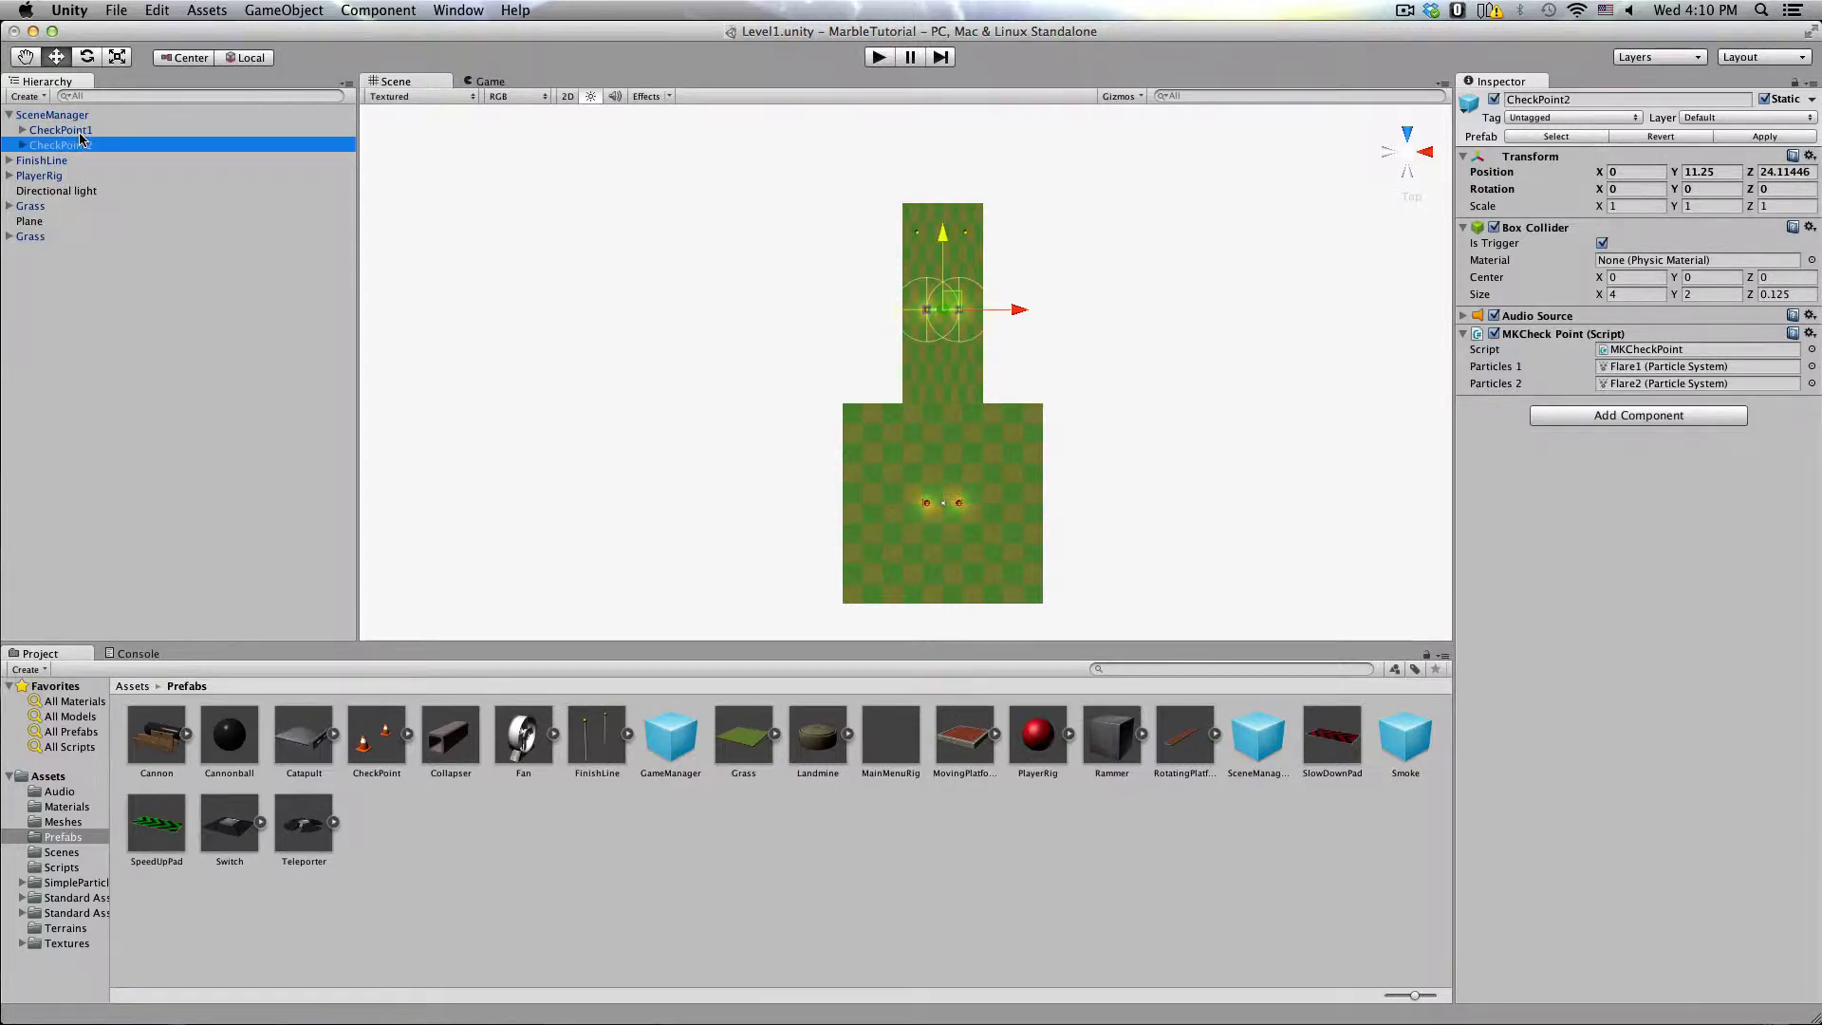
Step: Add CheckPoint2 as a second element of the SceneManager's Spawn Points list
click(42, 116)
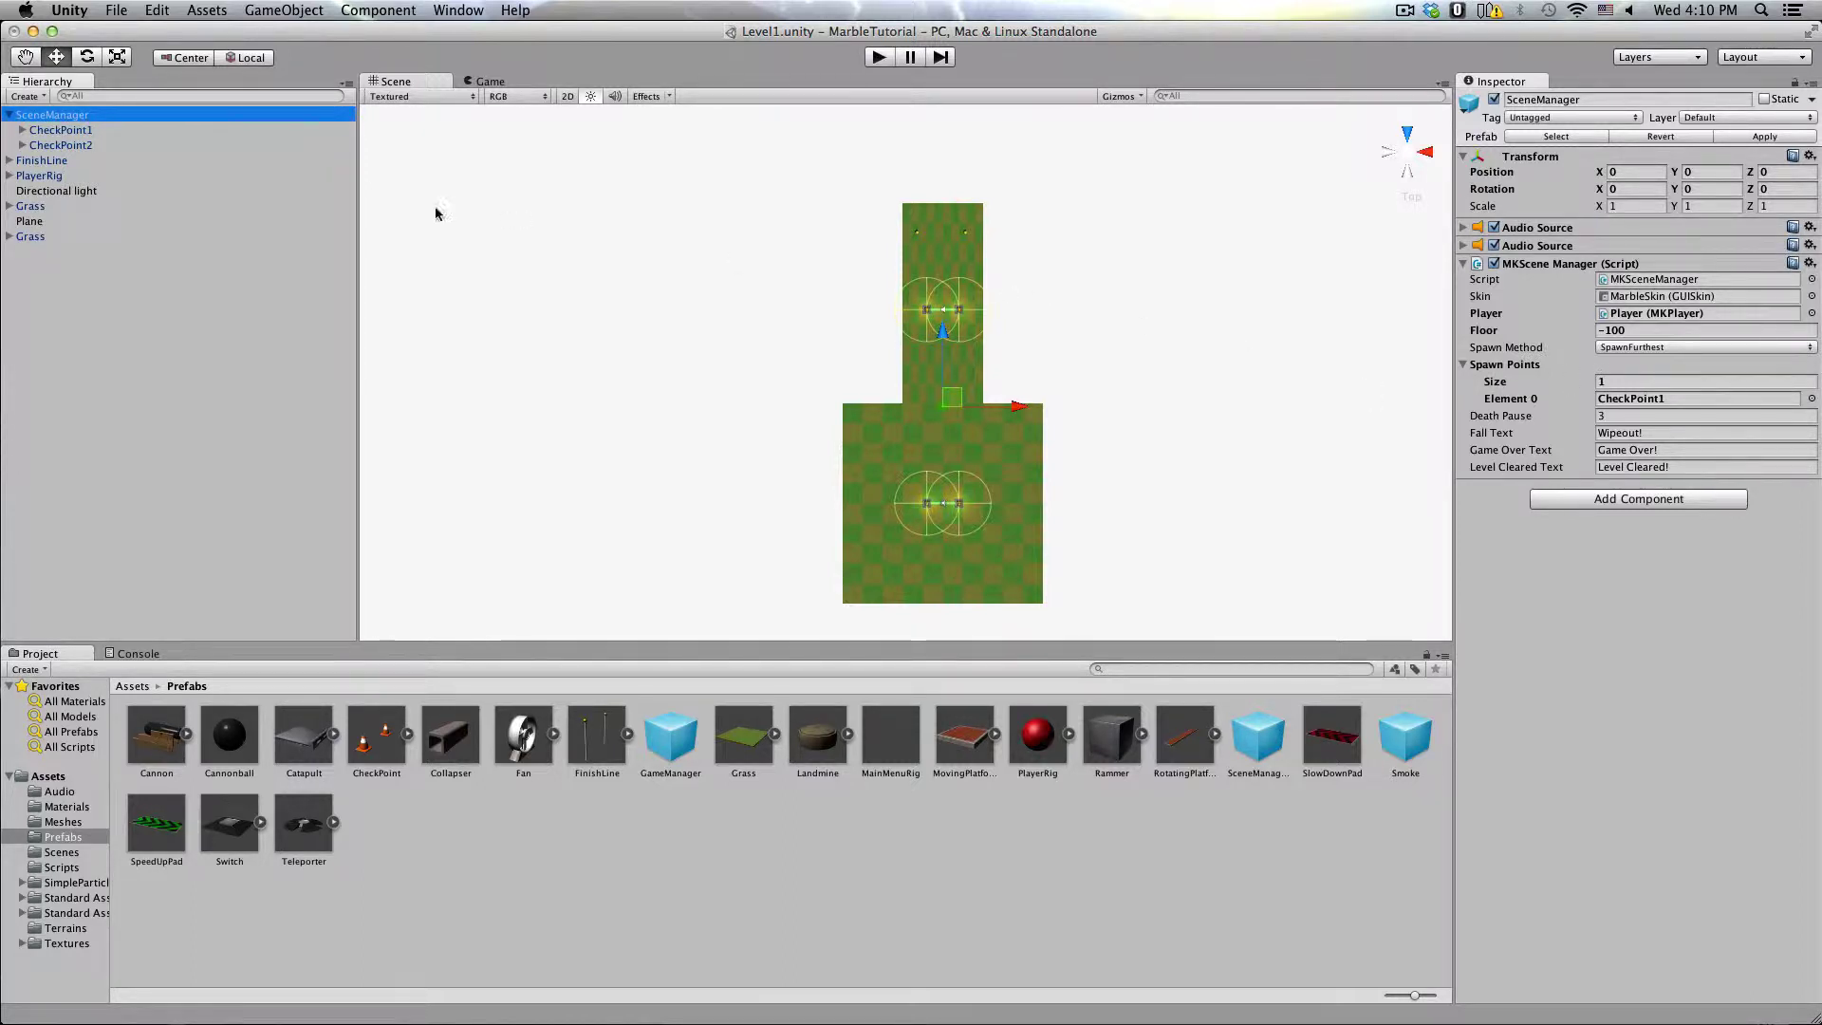
click(77, 144)
drag(78, 144, 1474, 373)
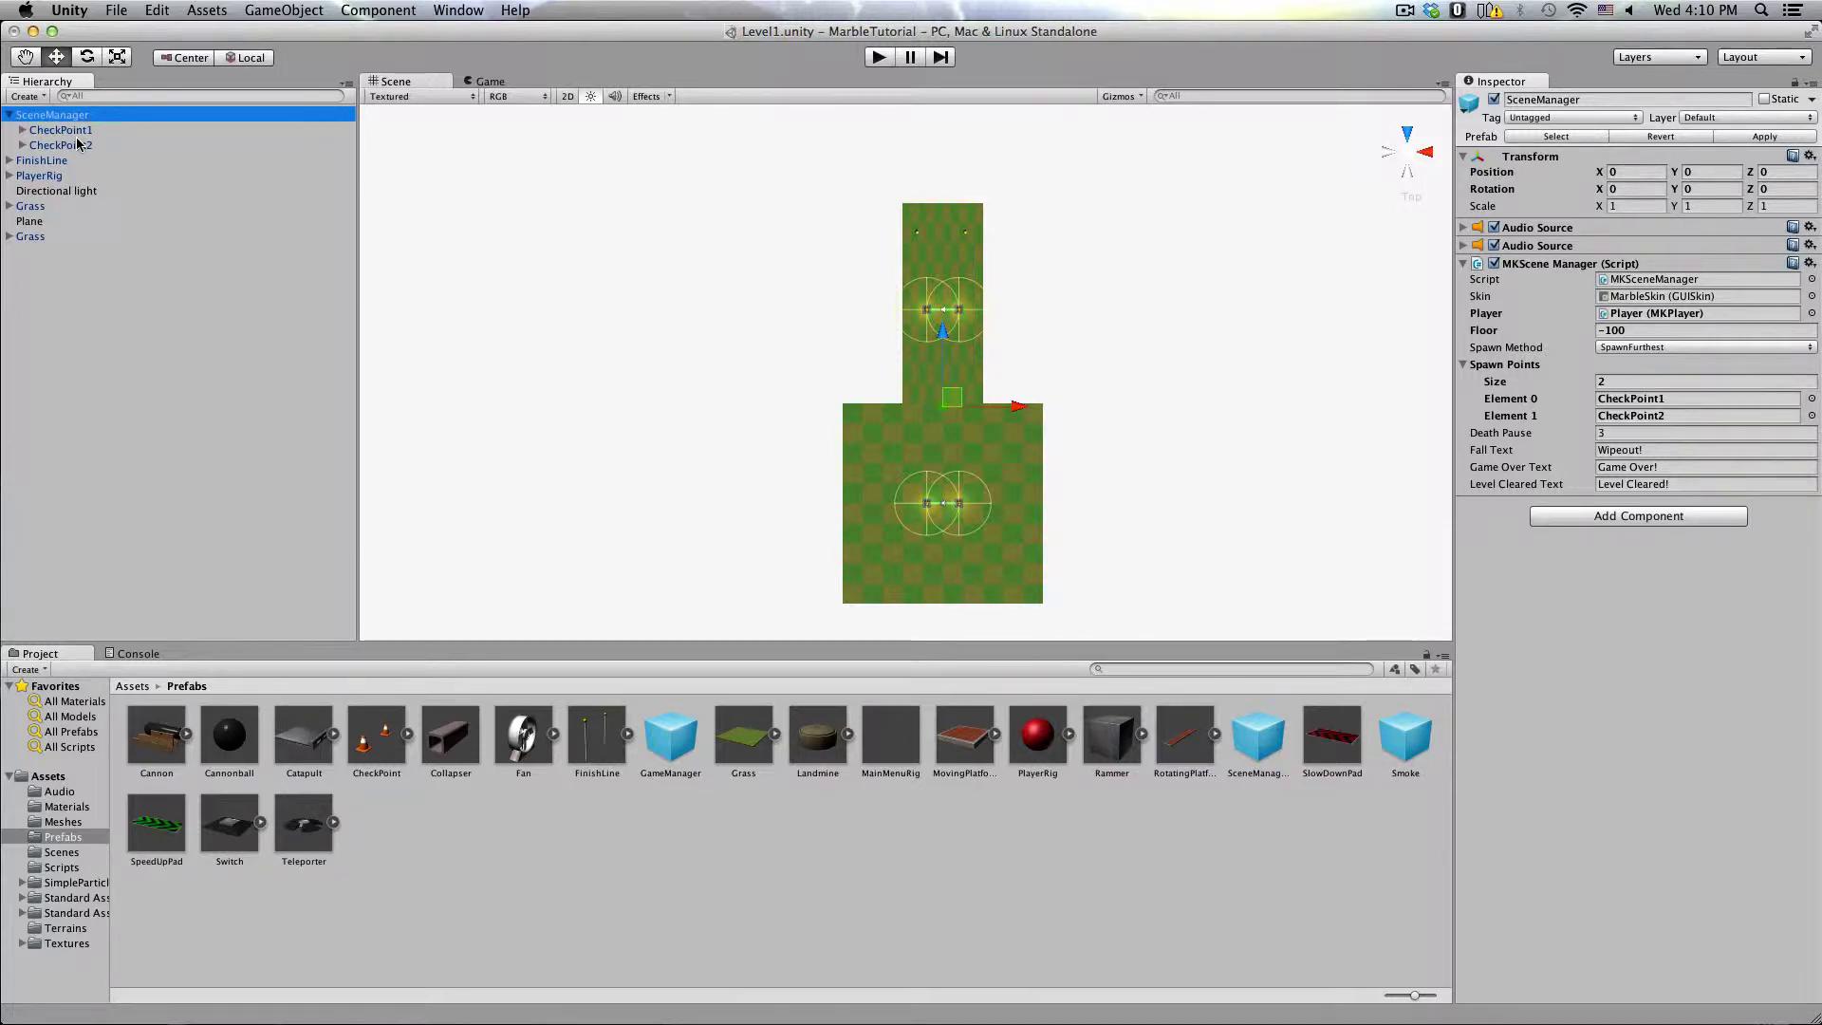
click(10, 115)
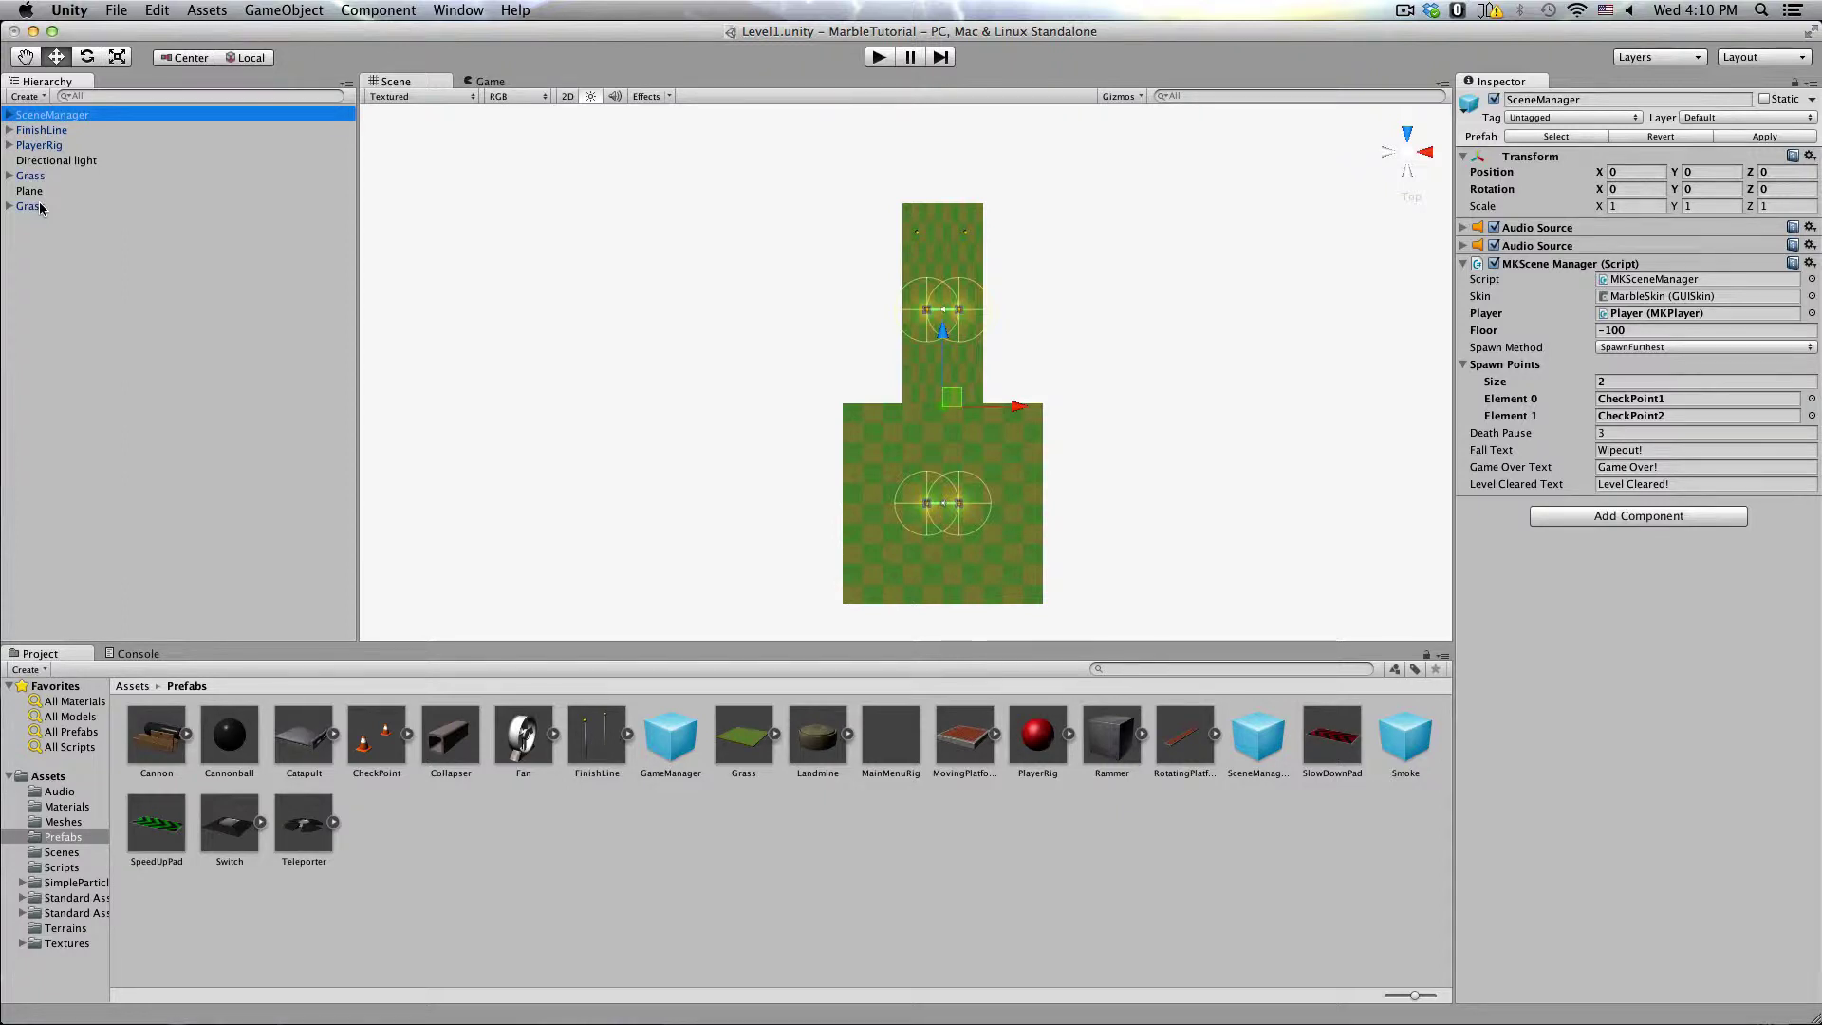
click(12, 117)
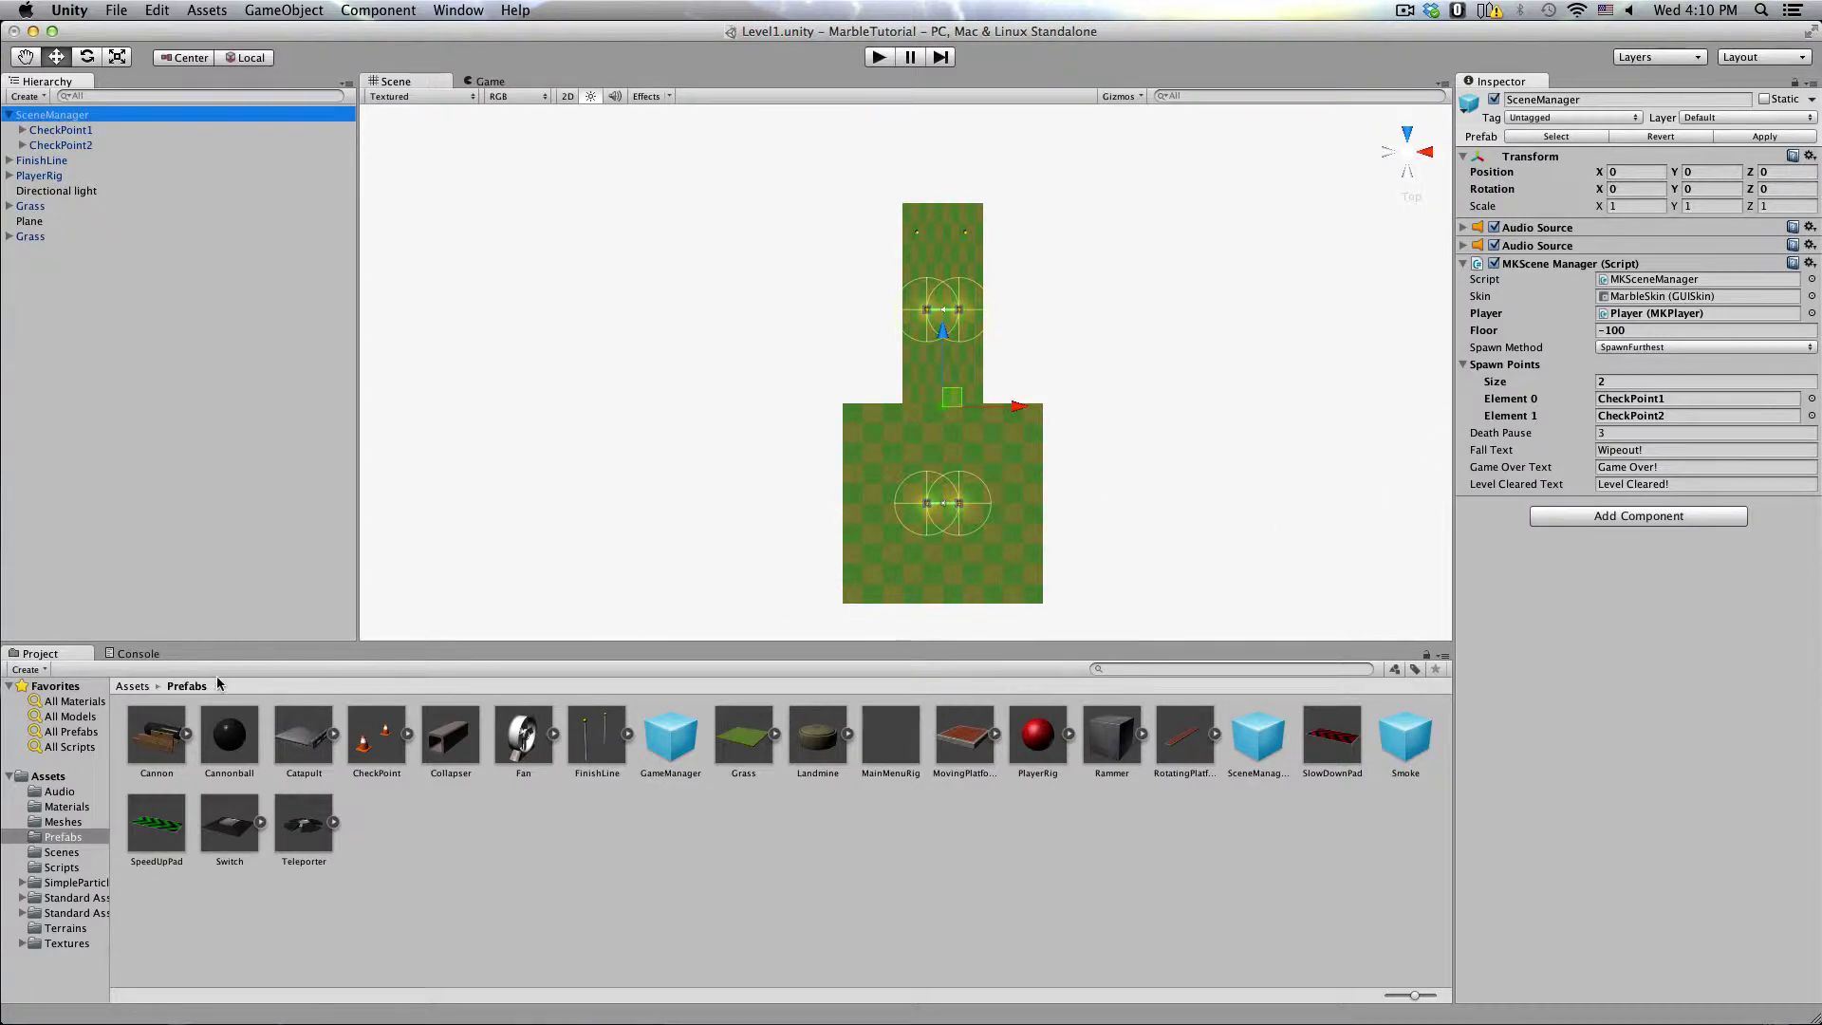
Step: Open the Scenes folder of the project assets and save the current Level1 scene
click(127, 686)
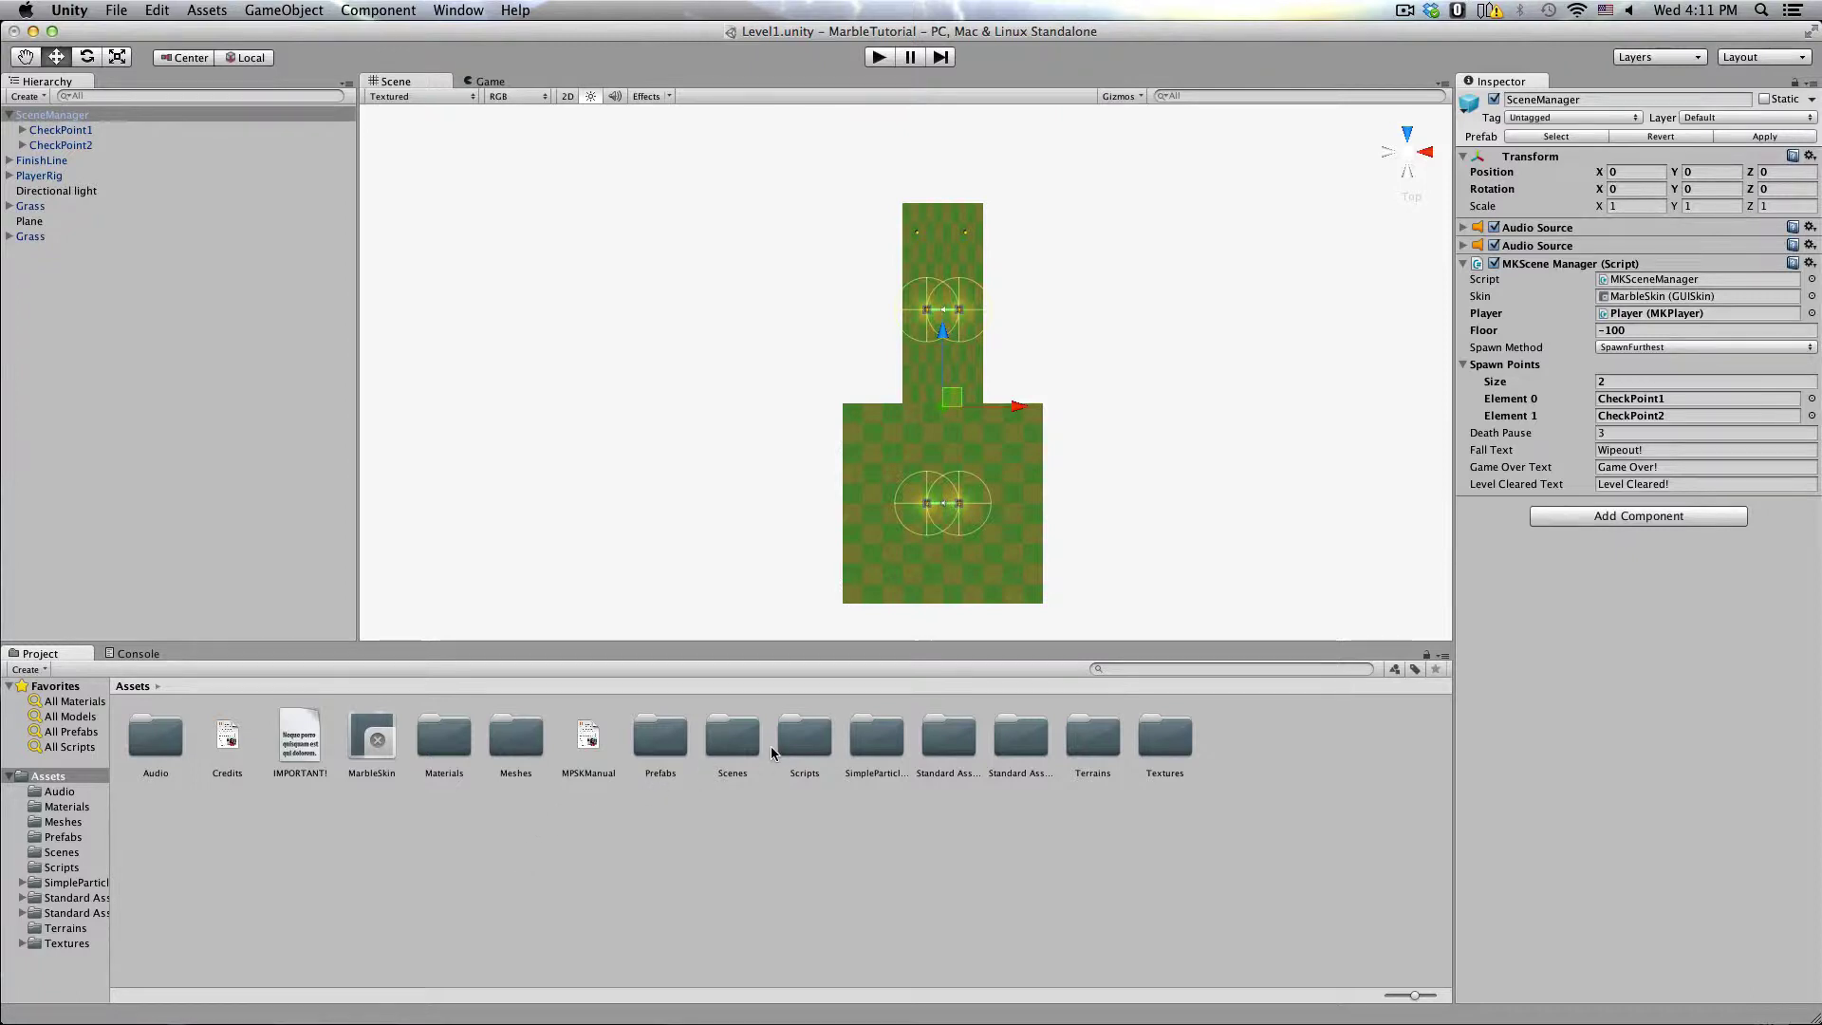
double_click(744, 738)
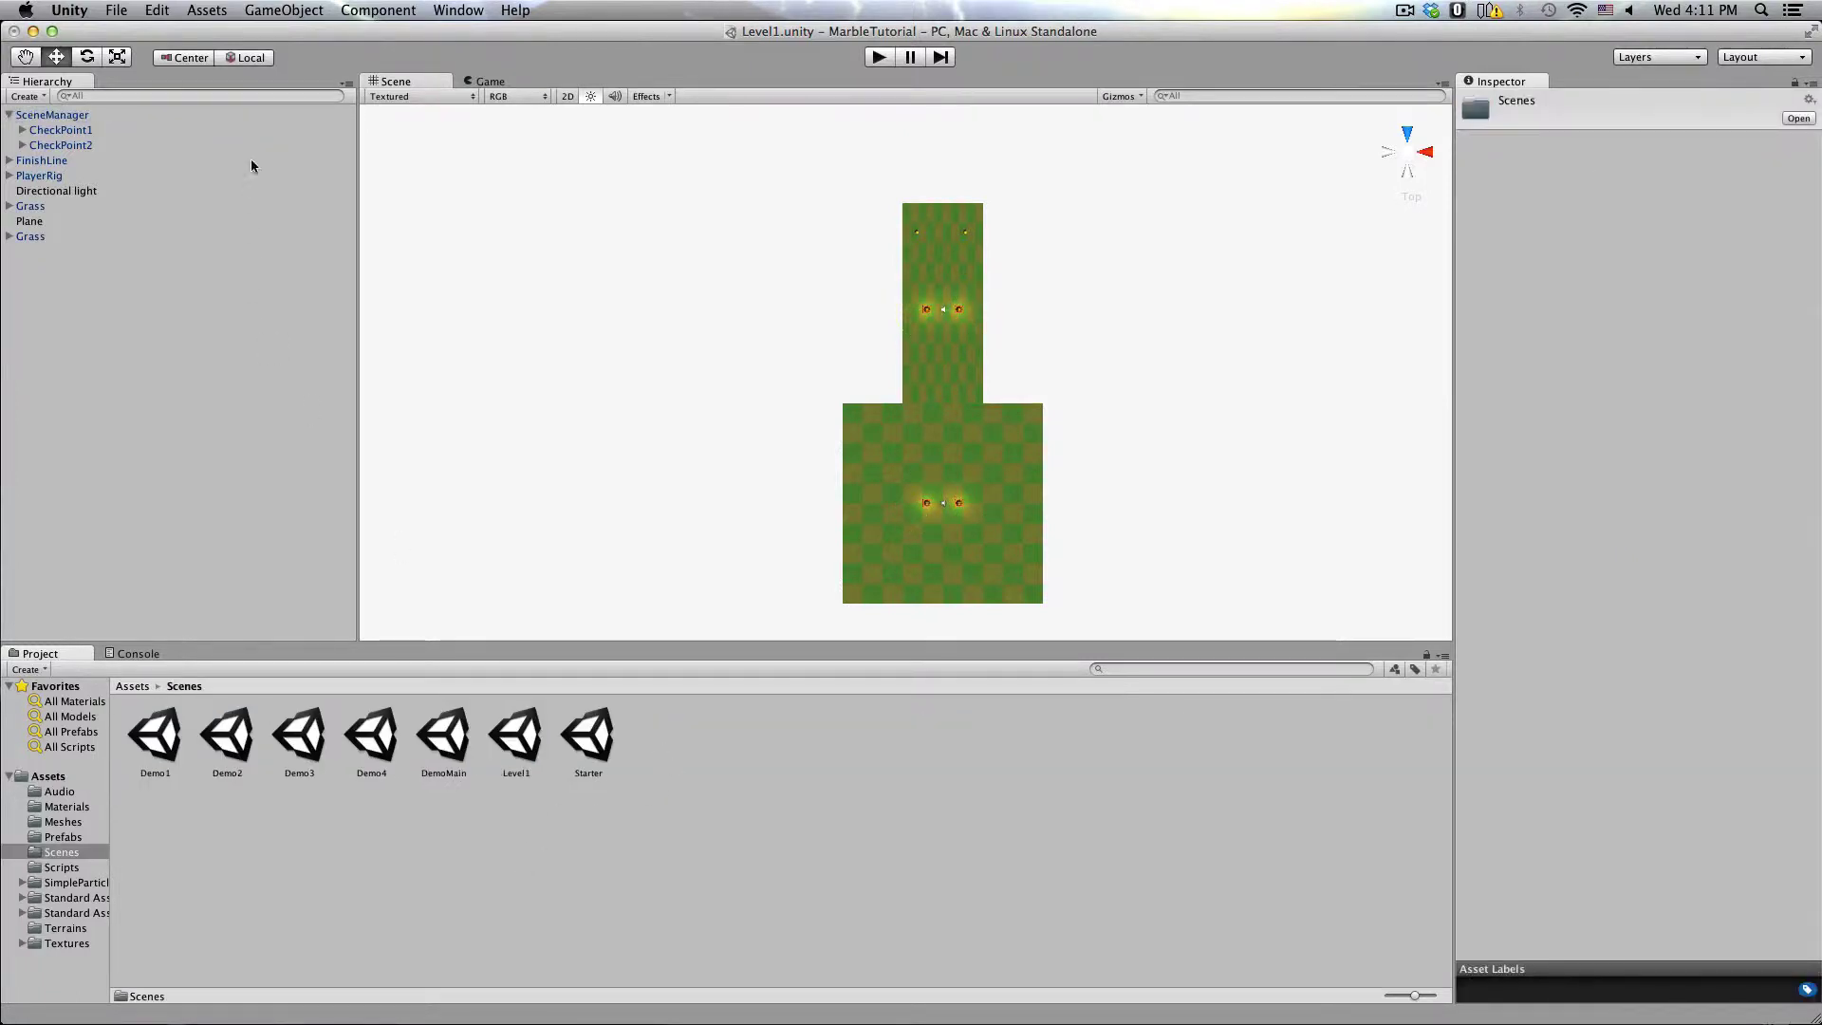
click(117, 10)
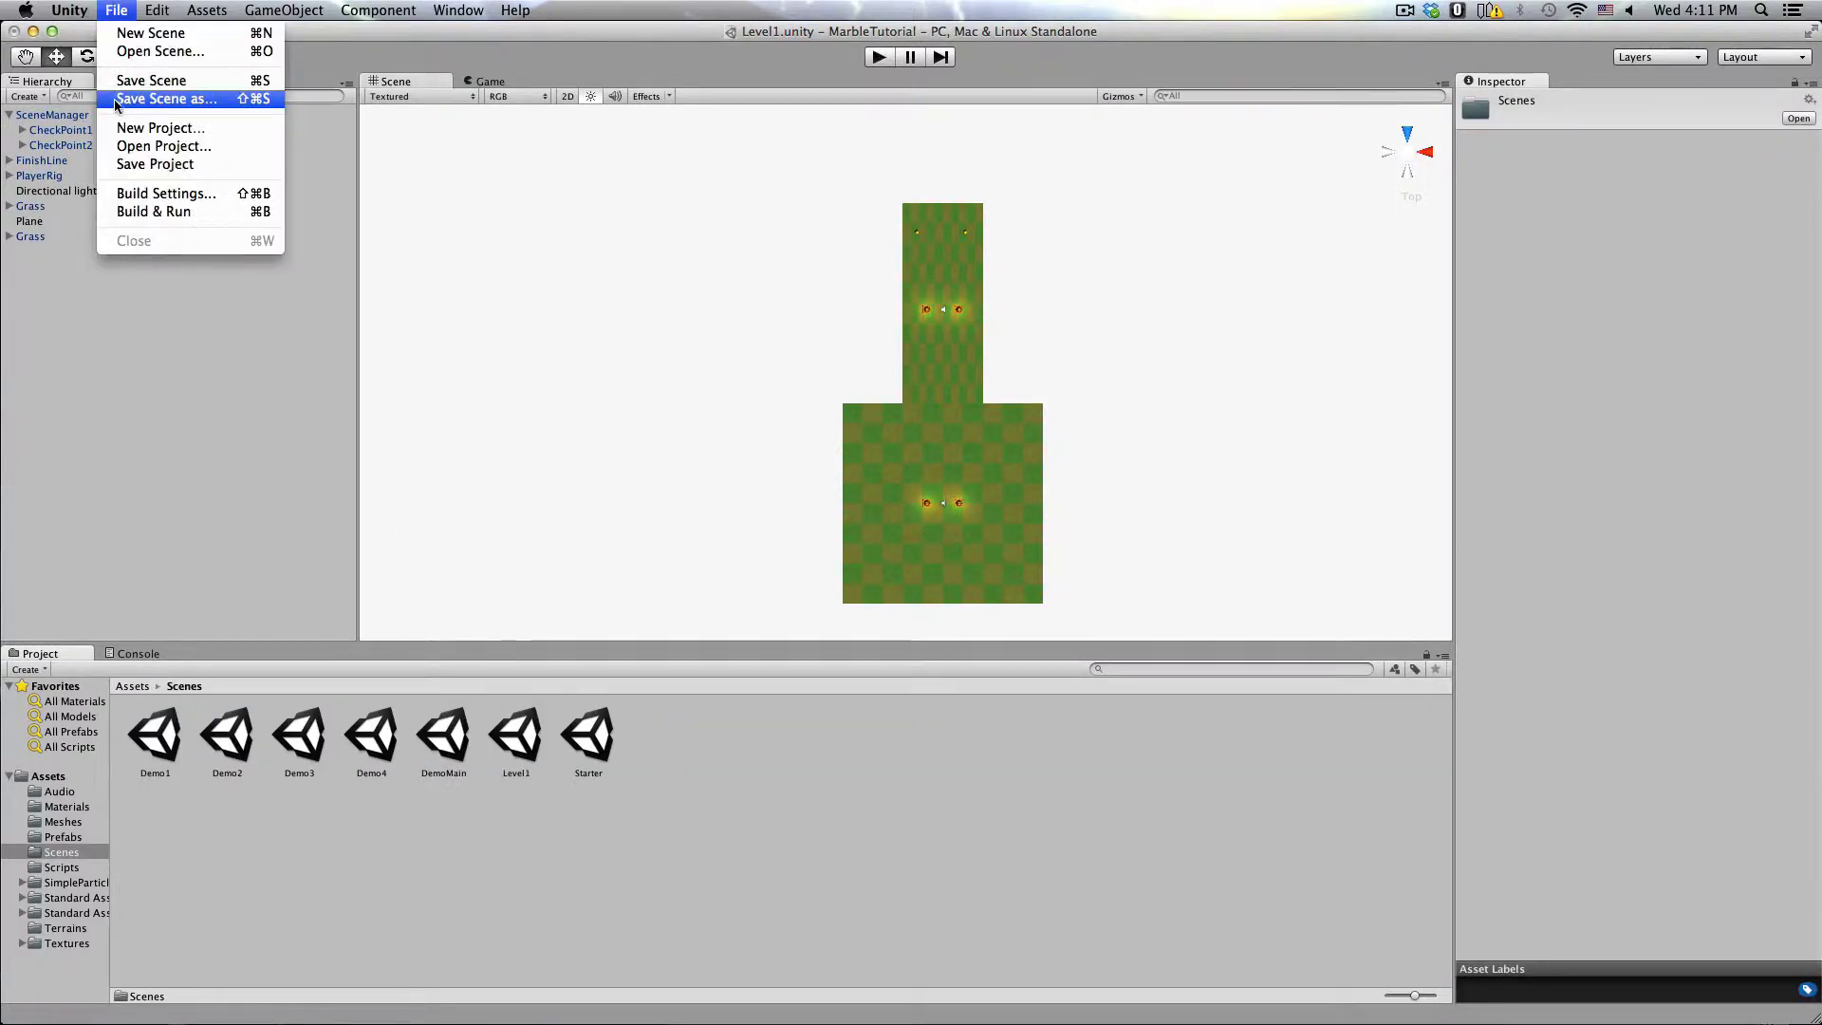
click(123, 80)
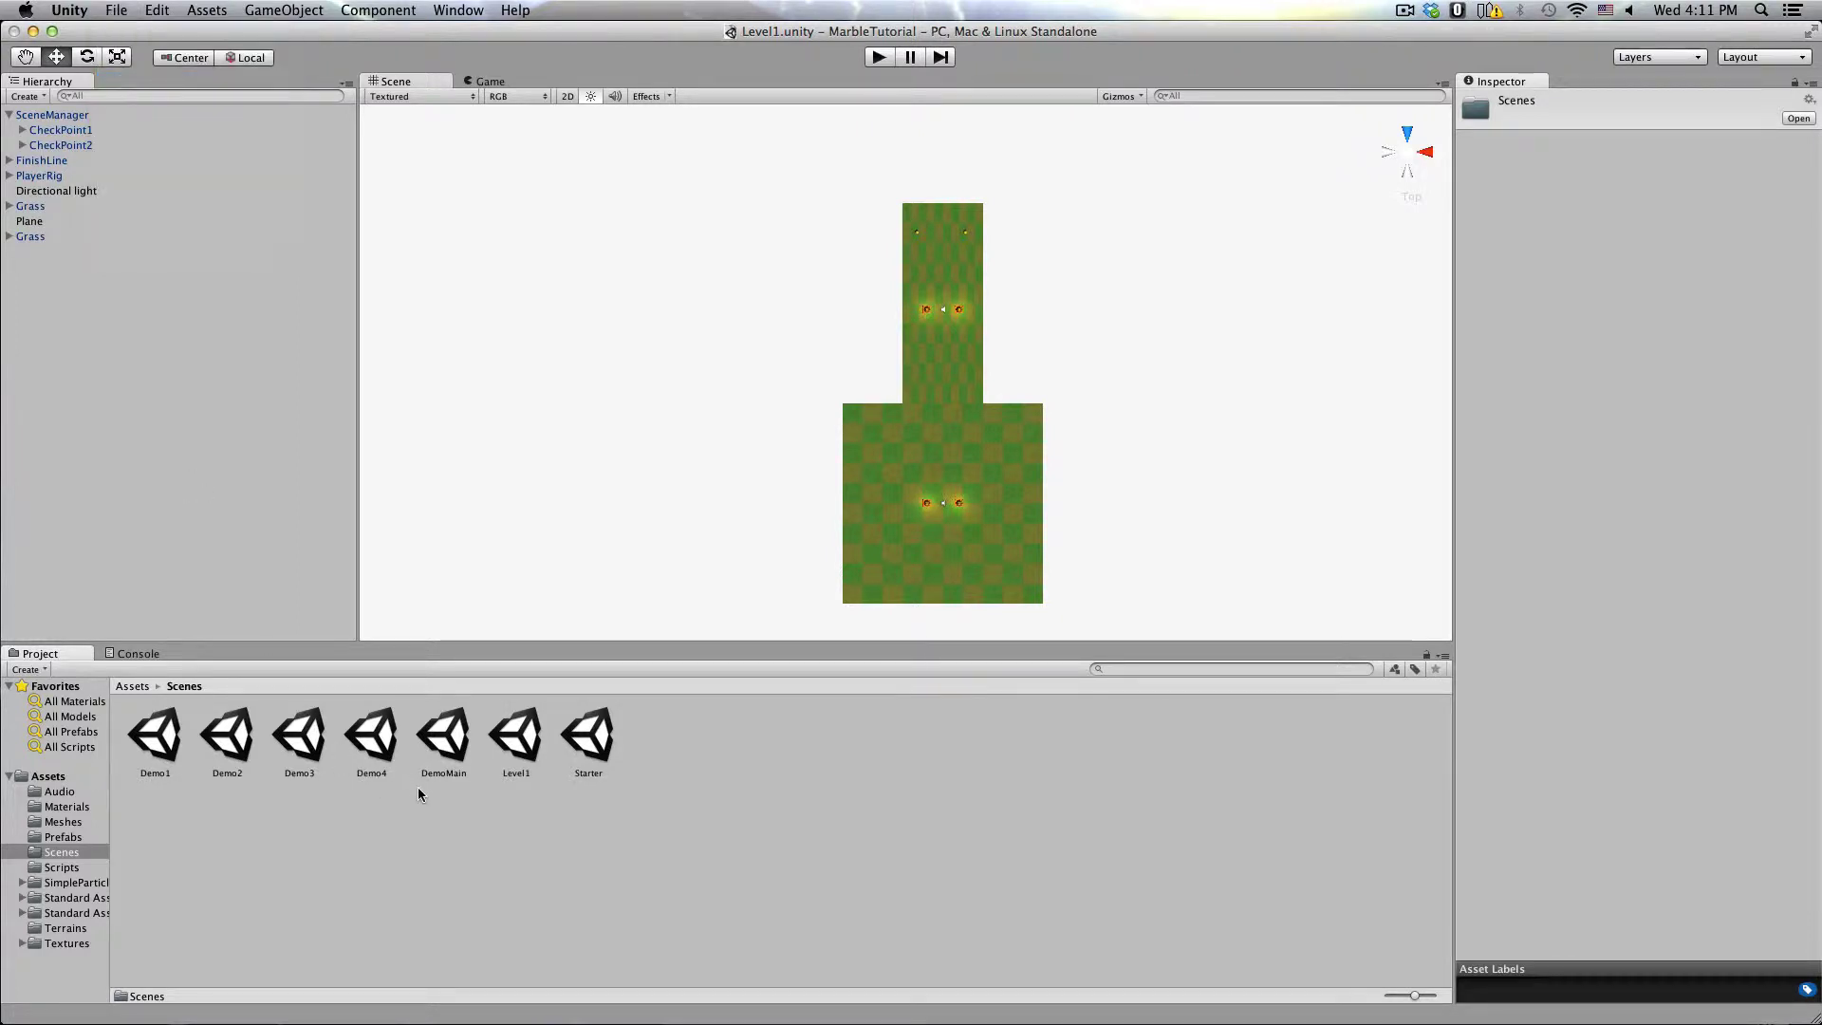
Step: Make three further level scenes in the Scenes folder by duplicating Level1 and then each newest copy
click(504, 745)
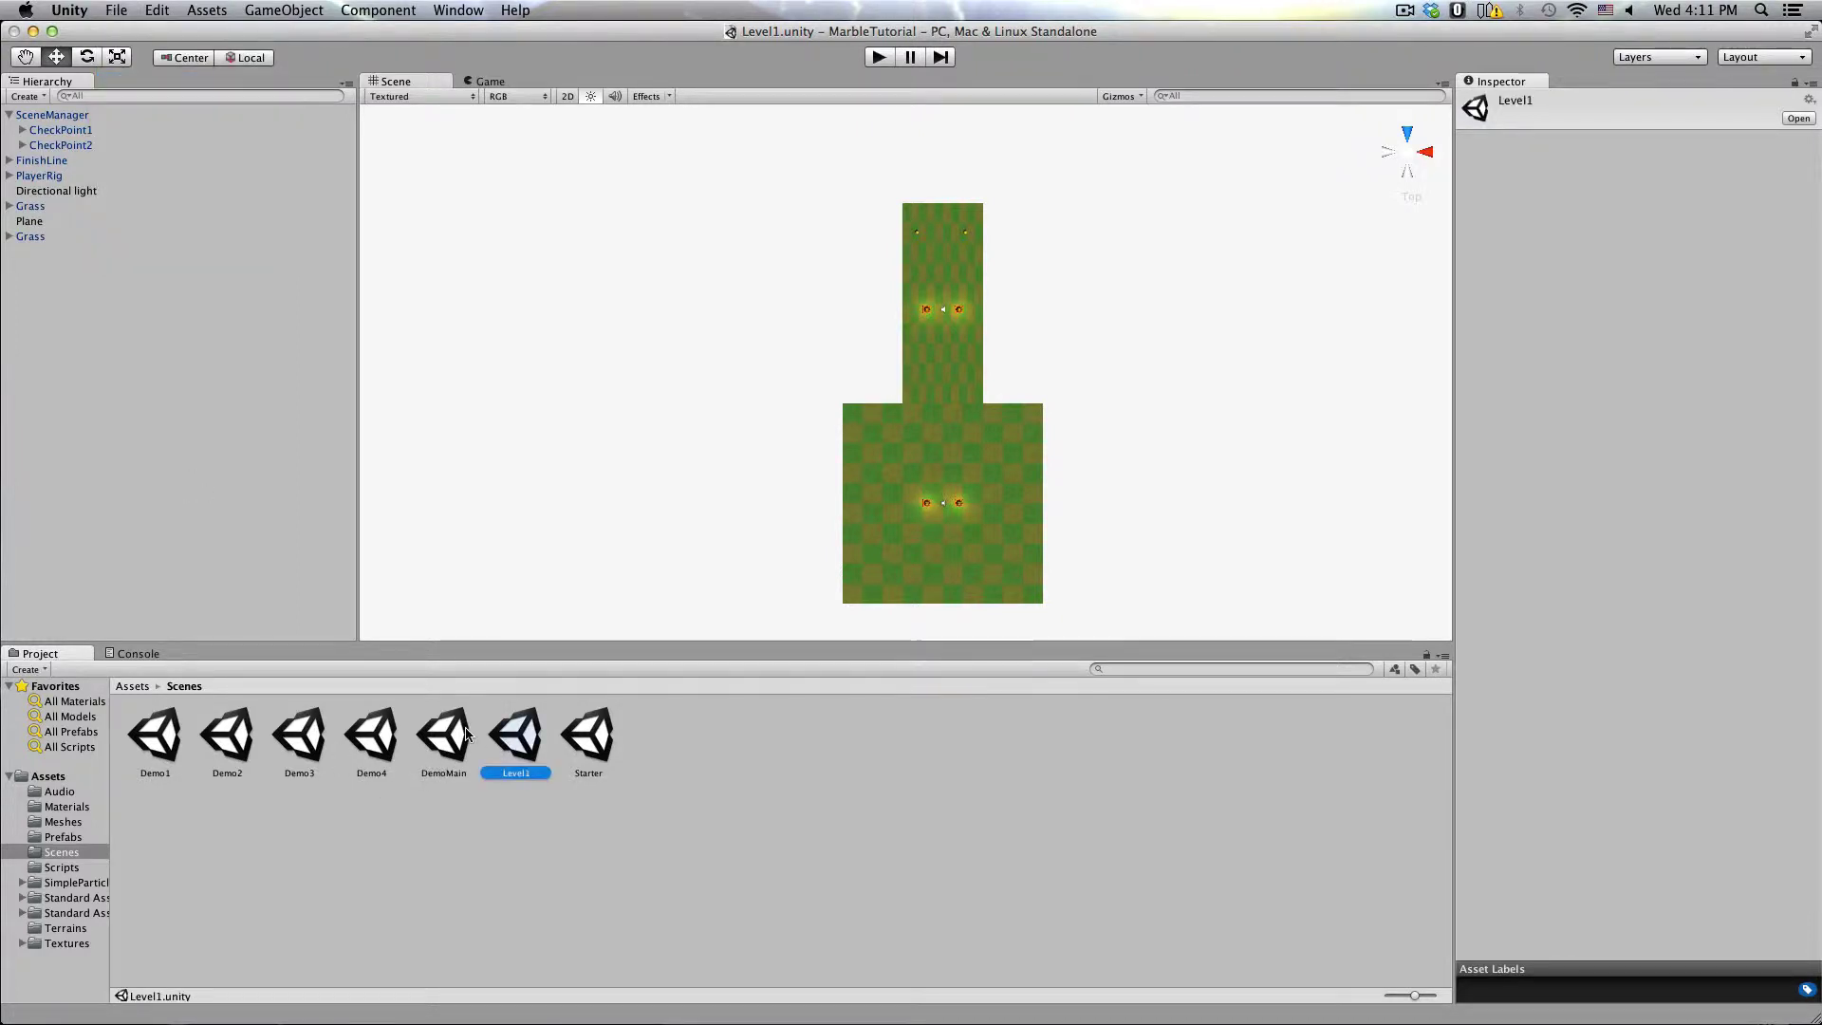
click(155, 9)
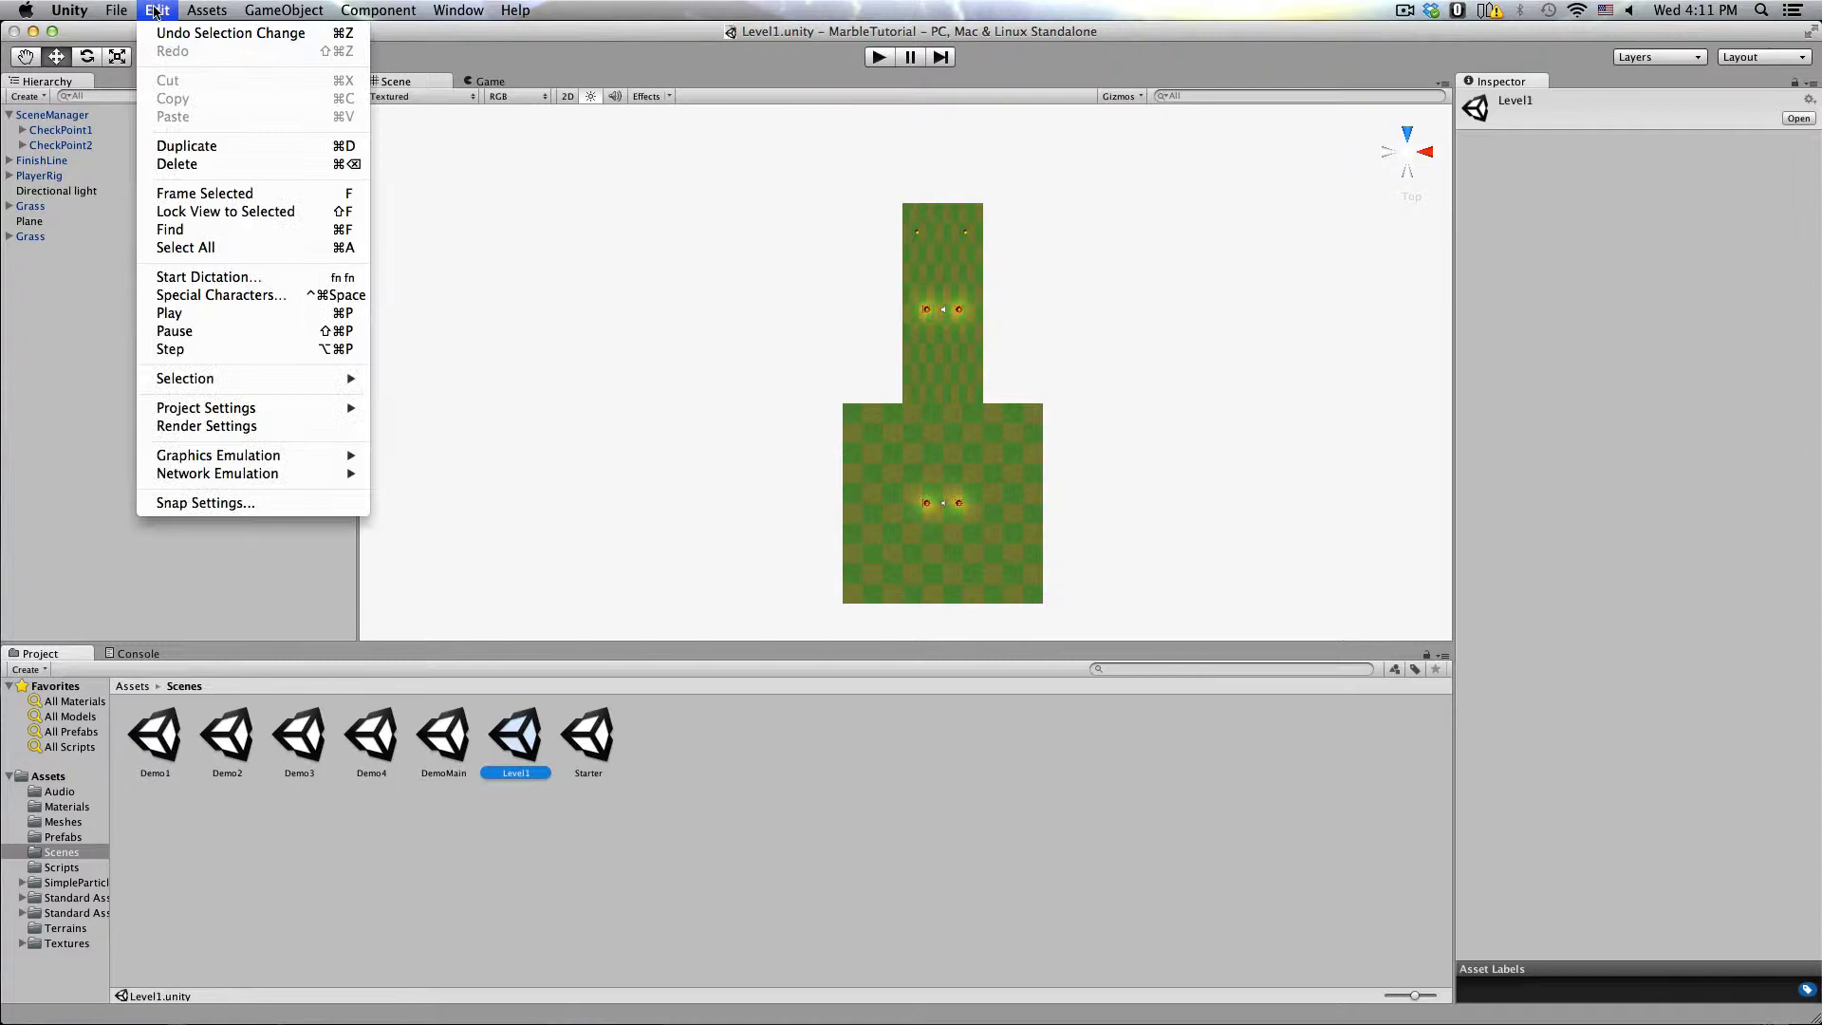
click(187, 145)
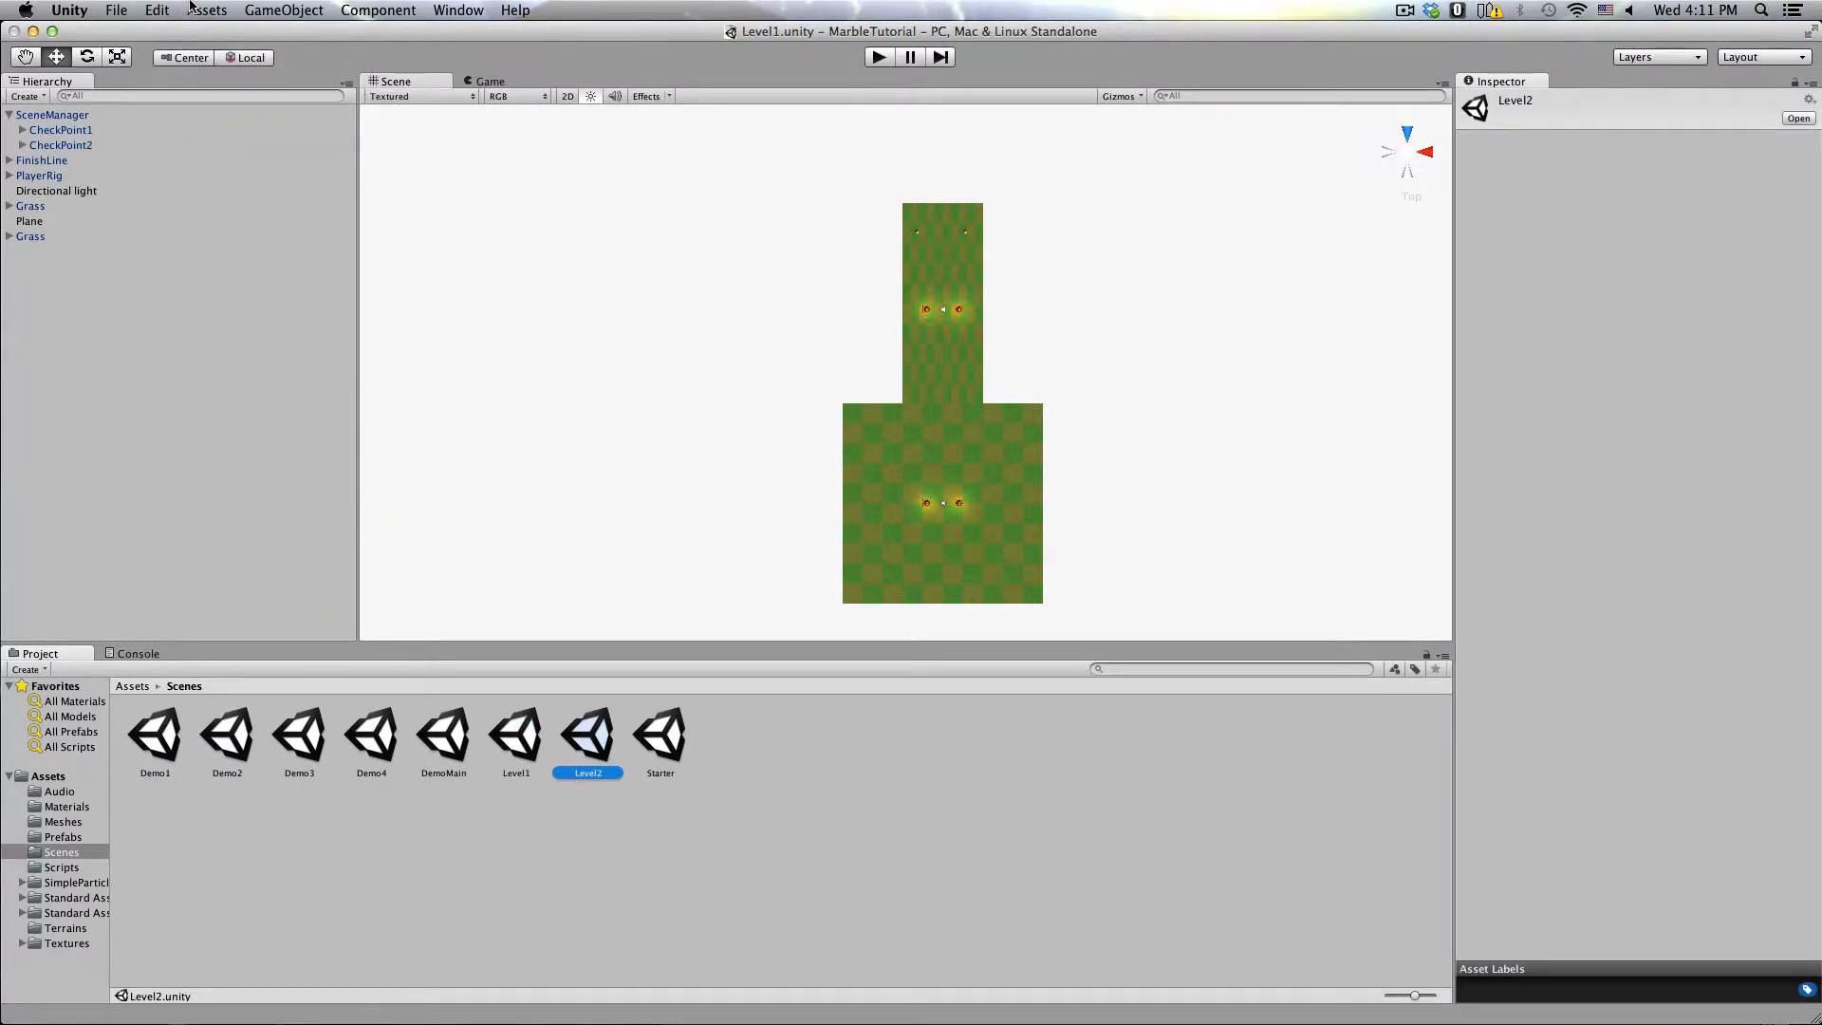
click(159, 9)
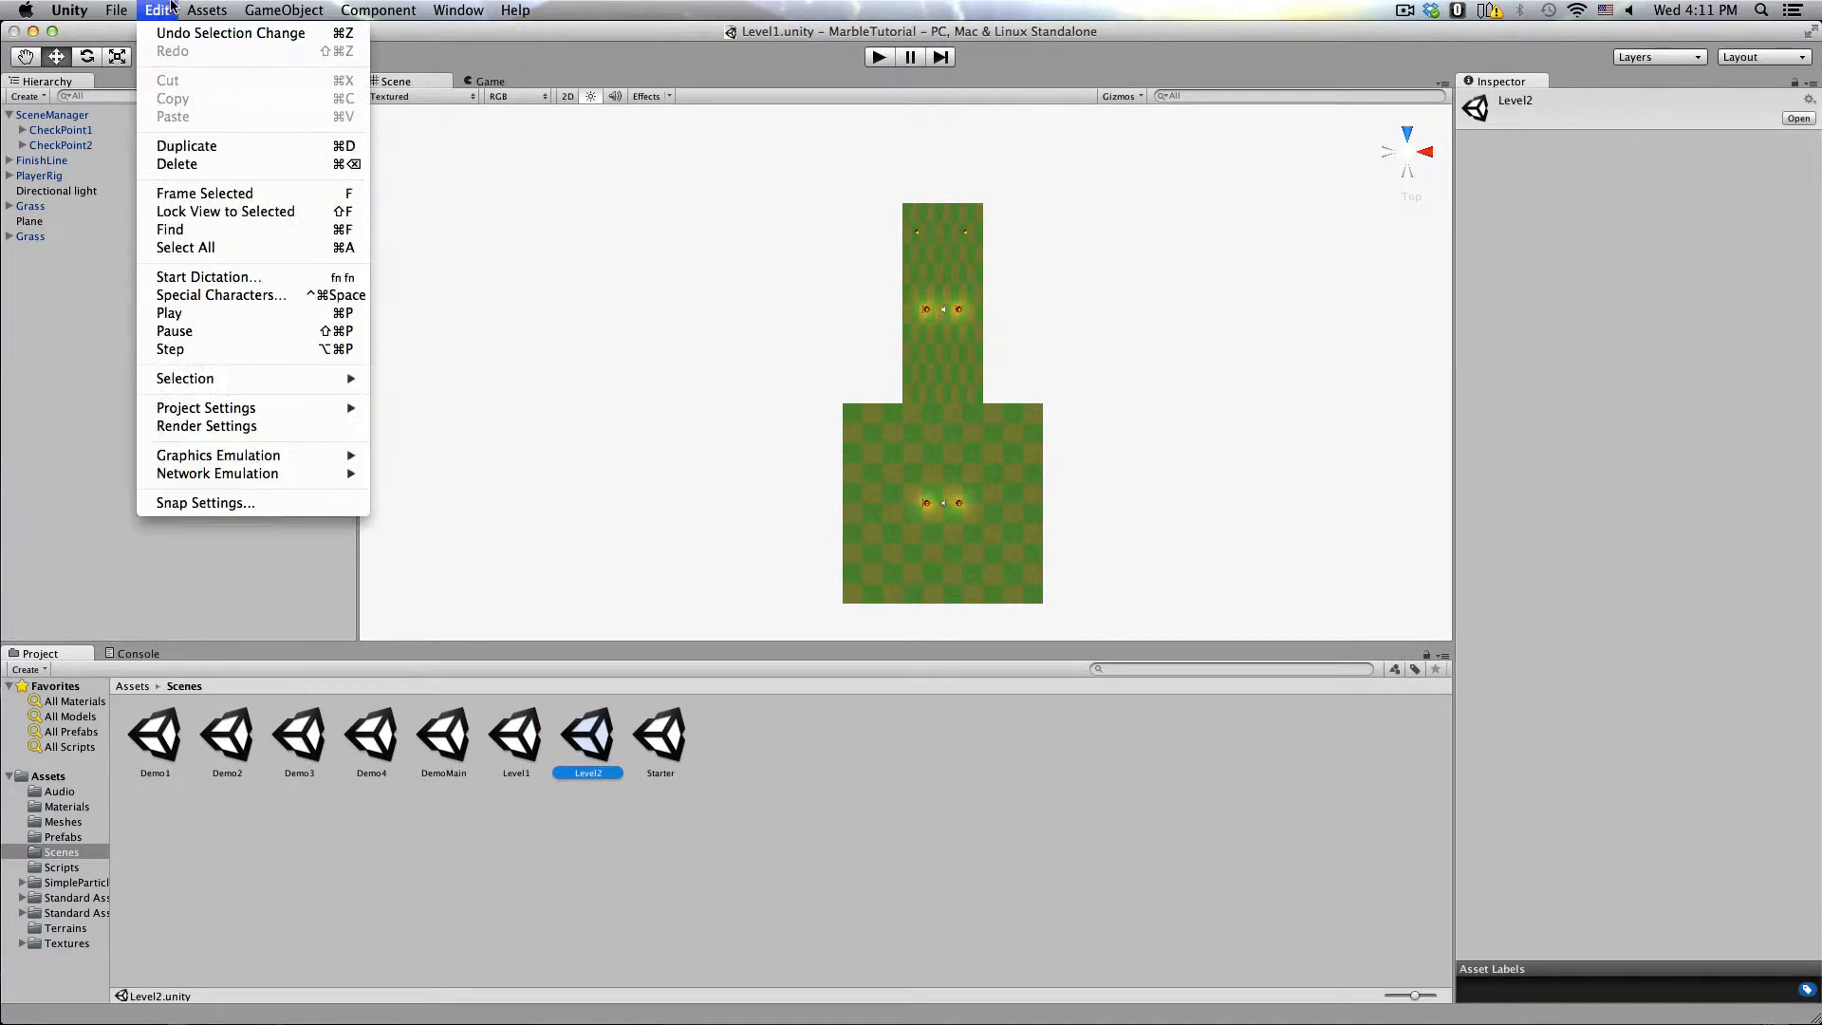
click(181, 144)
click(155, 9)
click(183, 145)
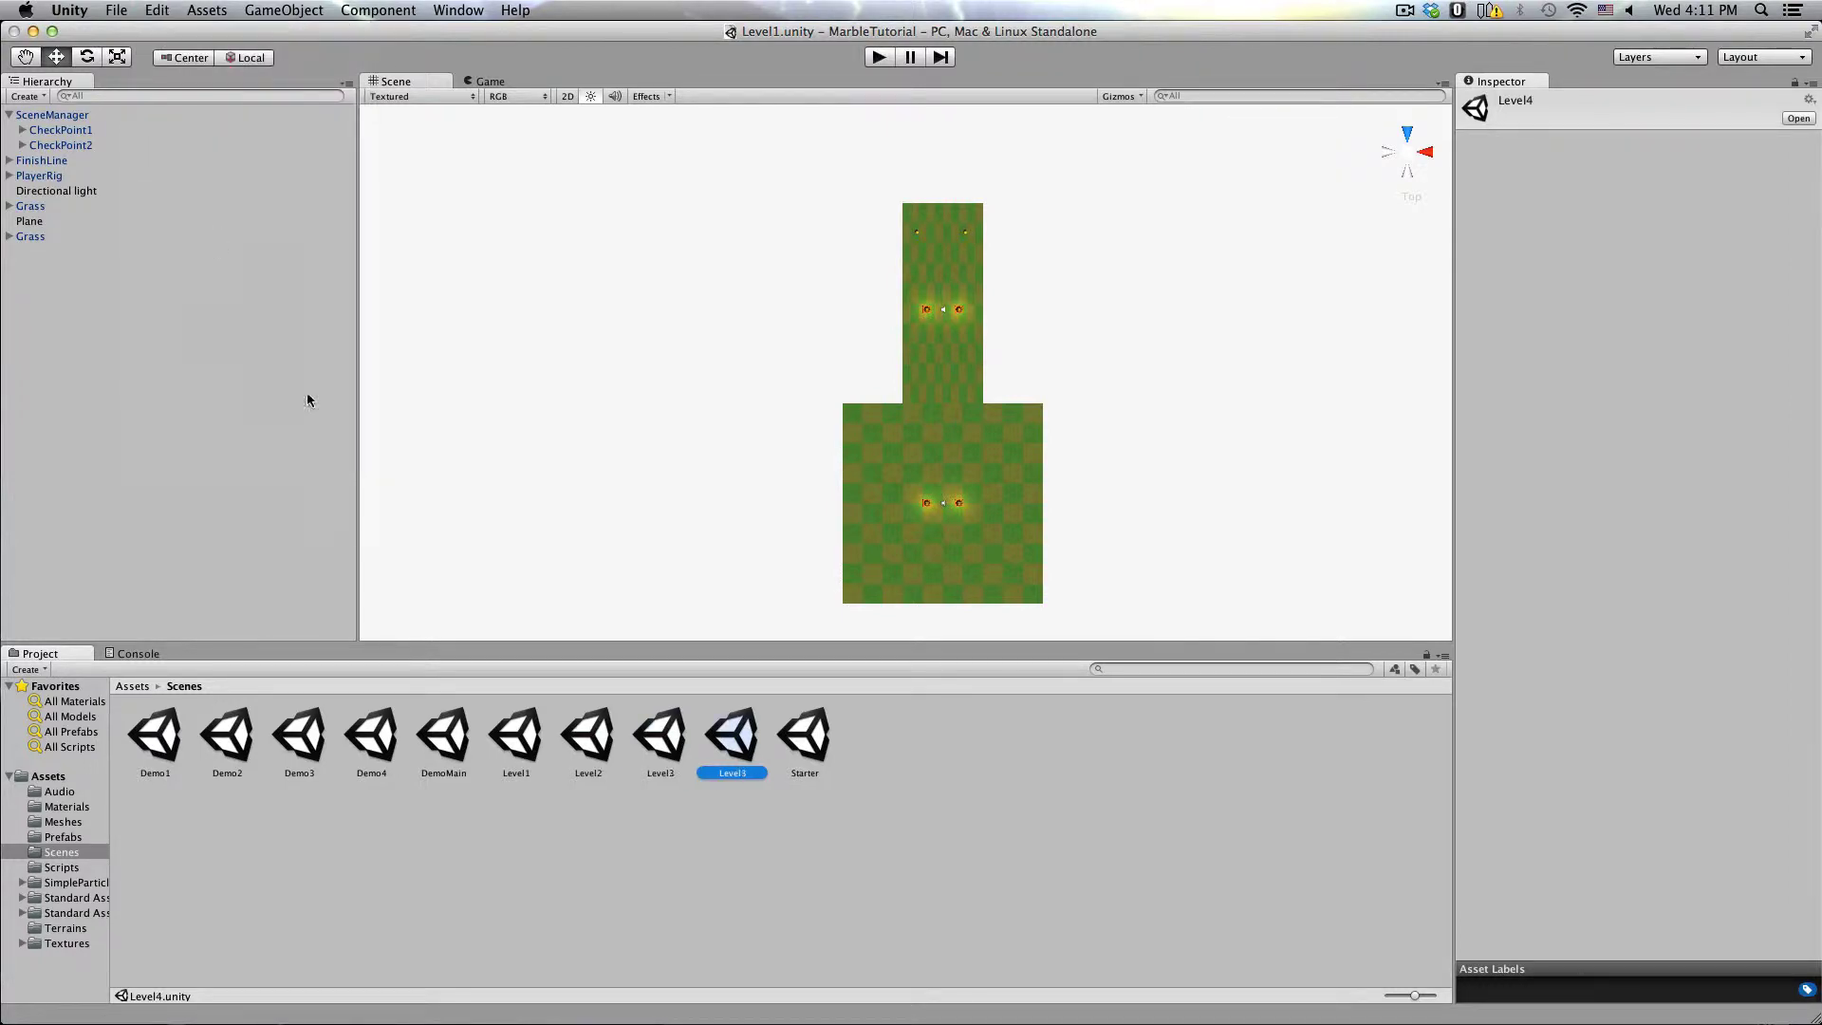
Step: Duplicate the Level1 scene in the Scenes folder and rename the copy MainMenu
click(842, 906)
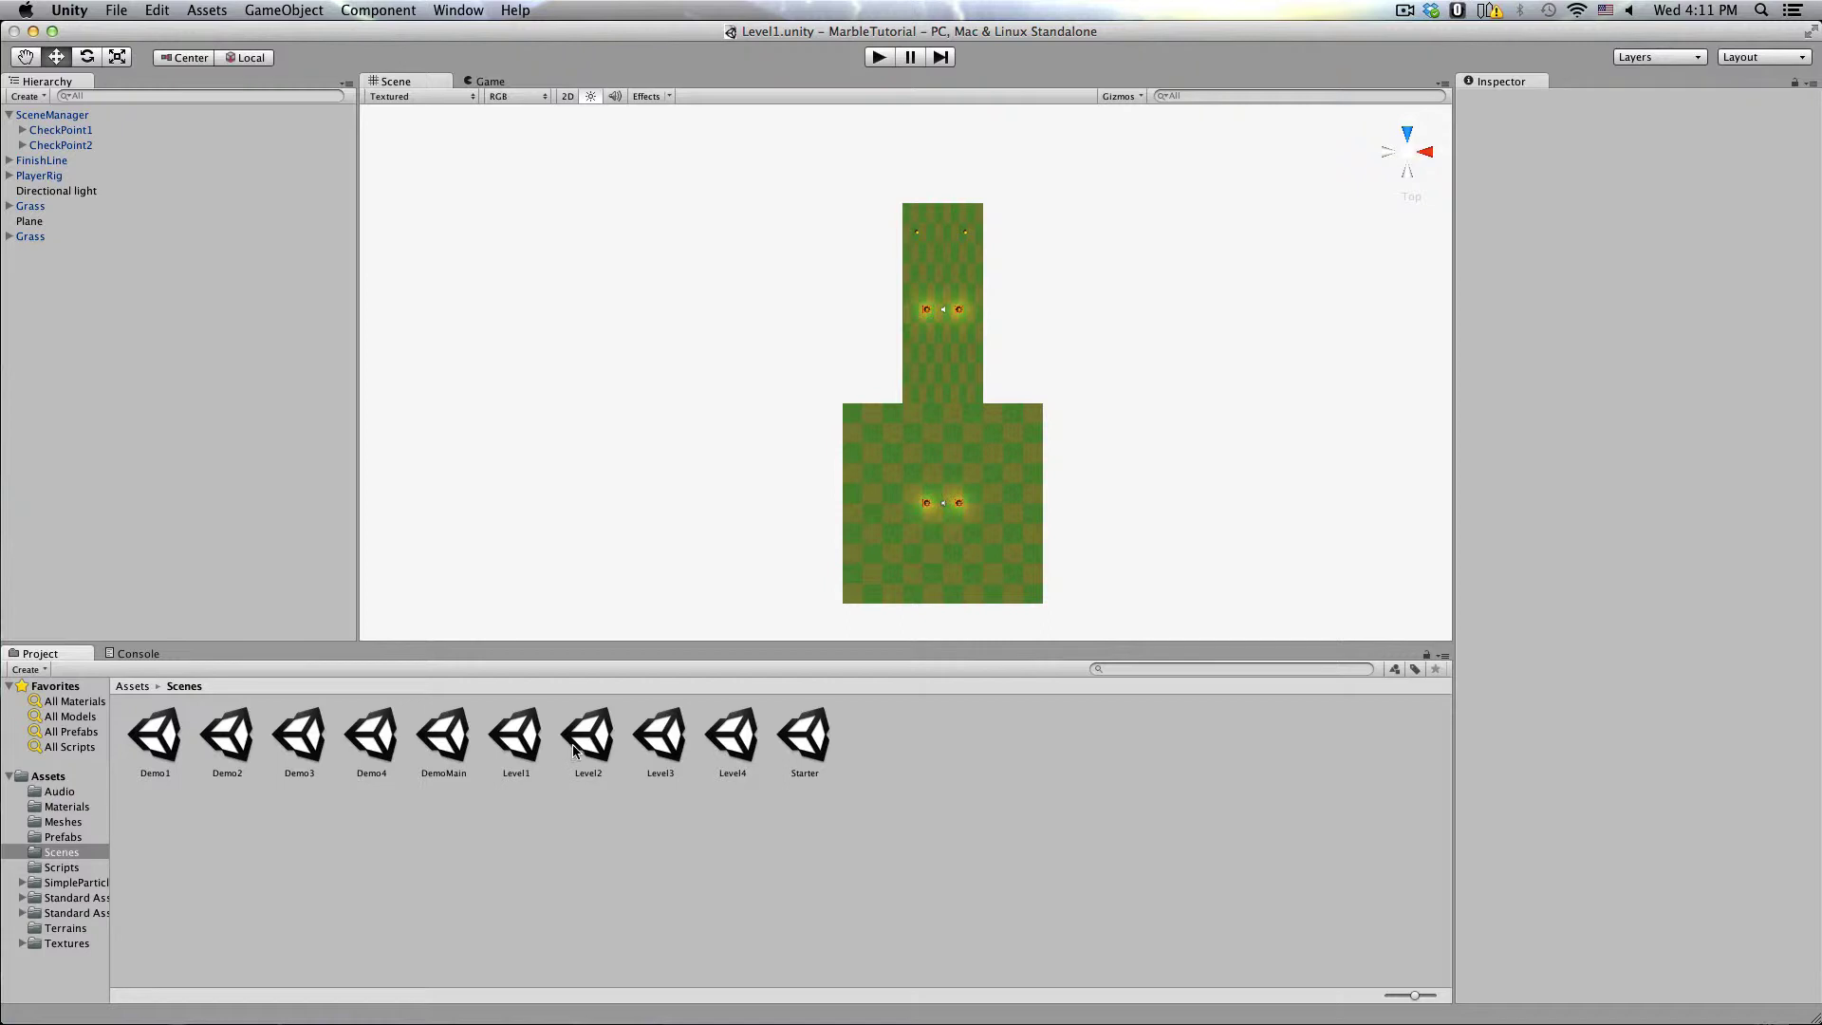
click(539, 746)
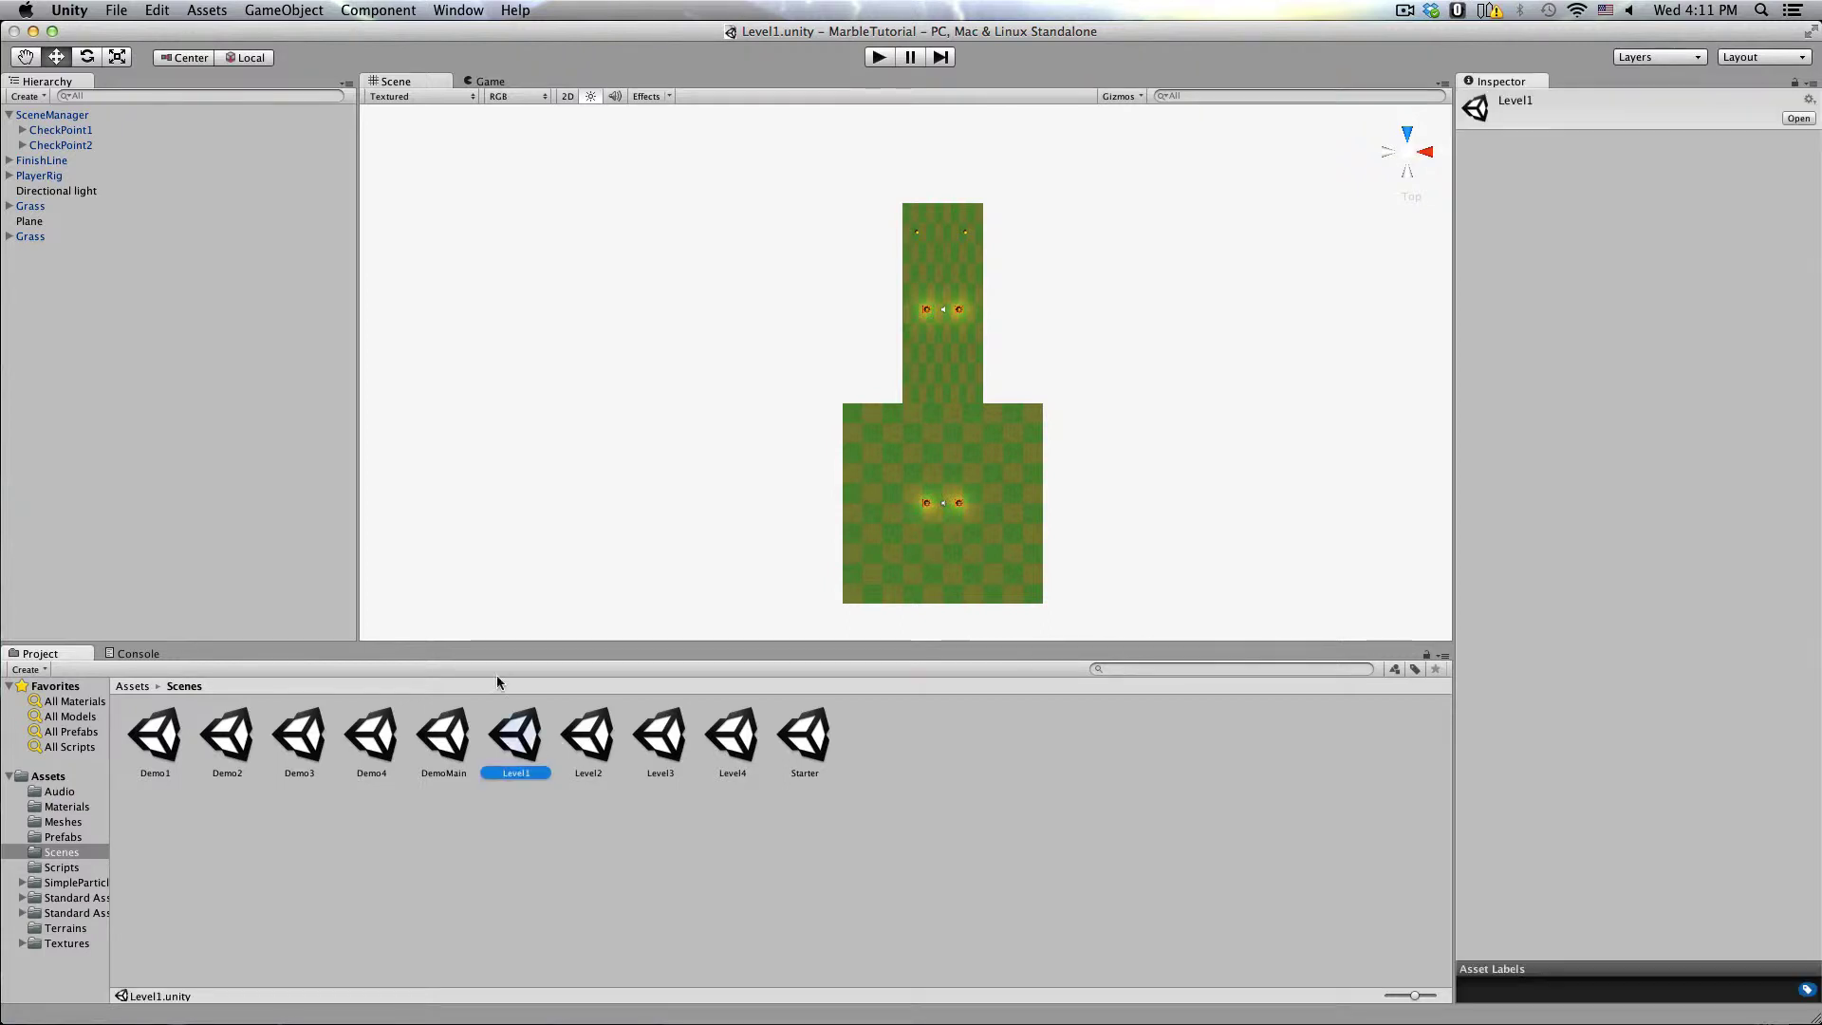
click(157, 9)
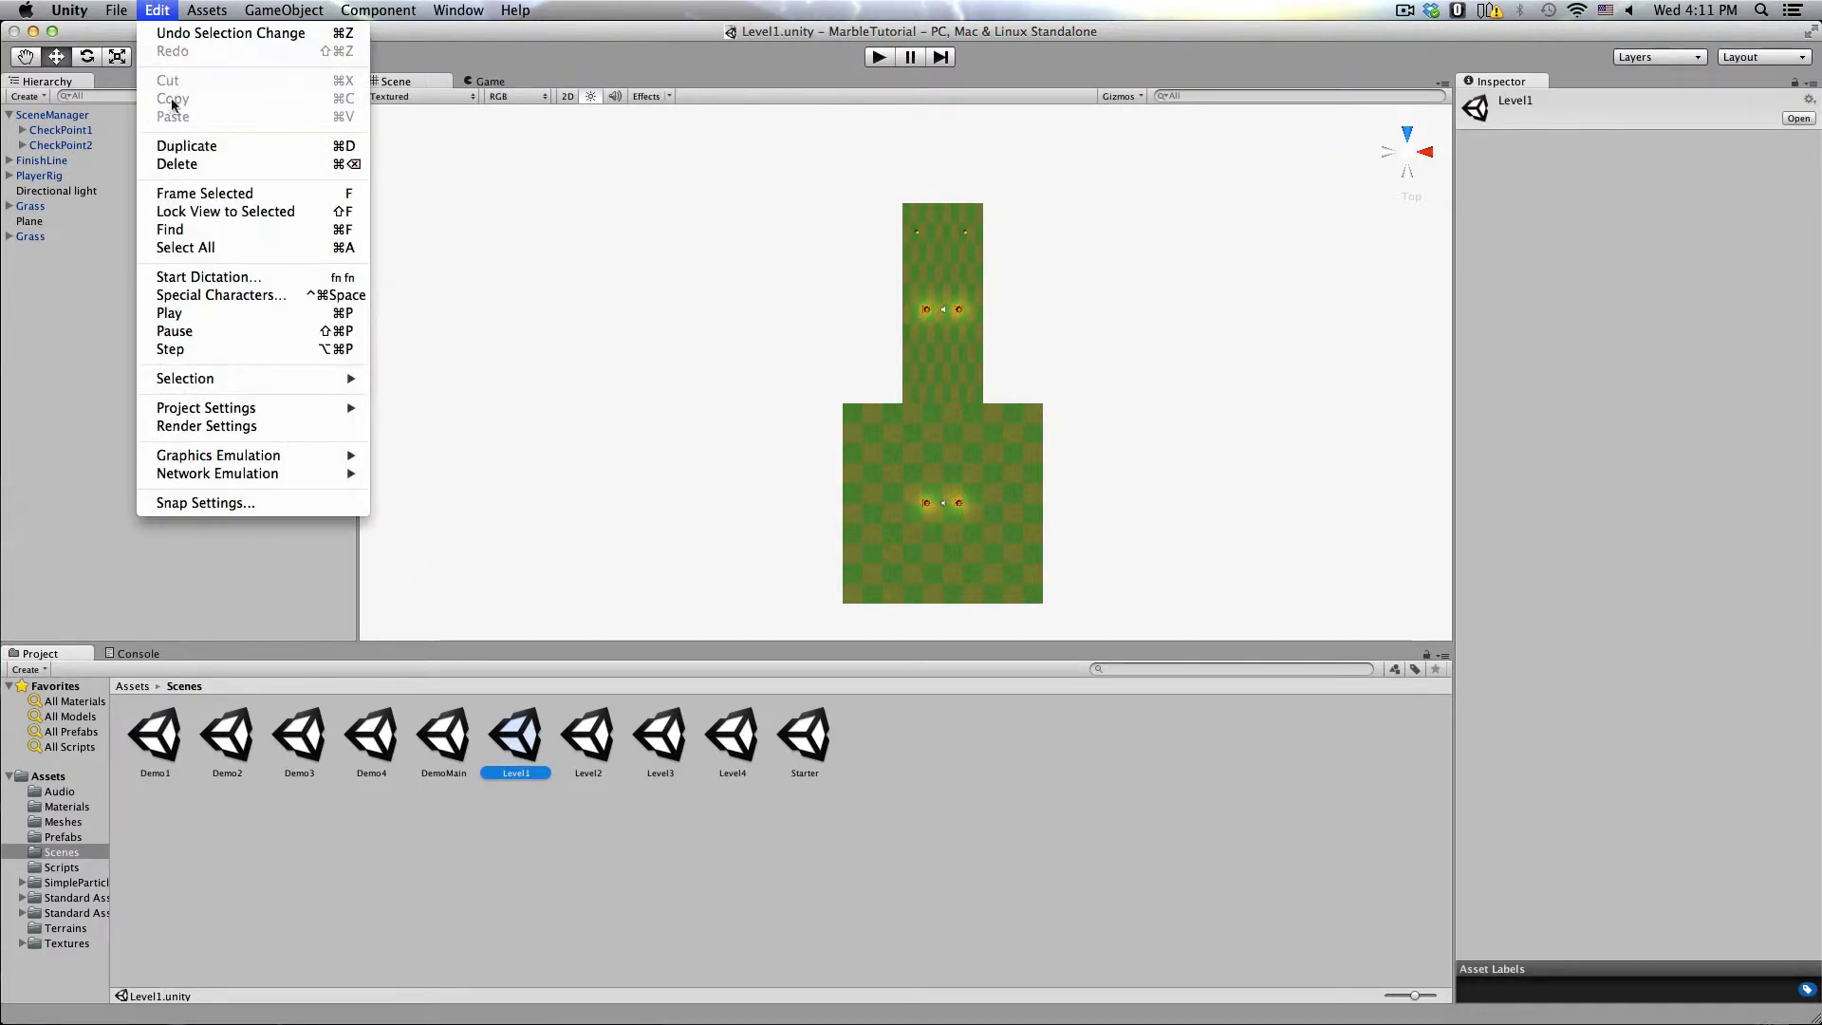
click(180, 148)
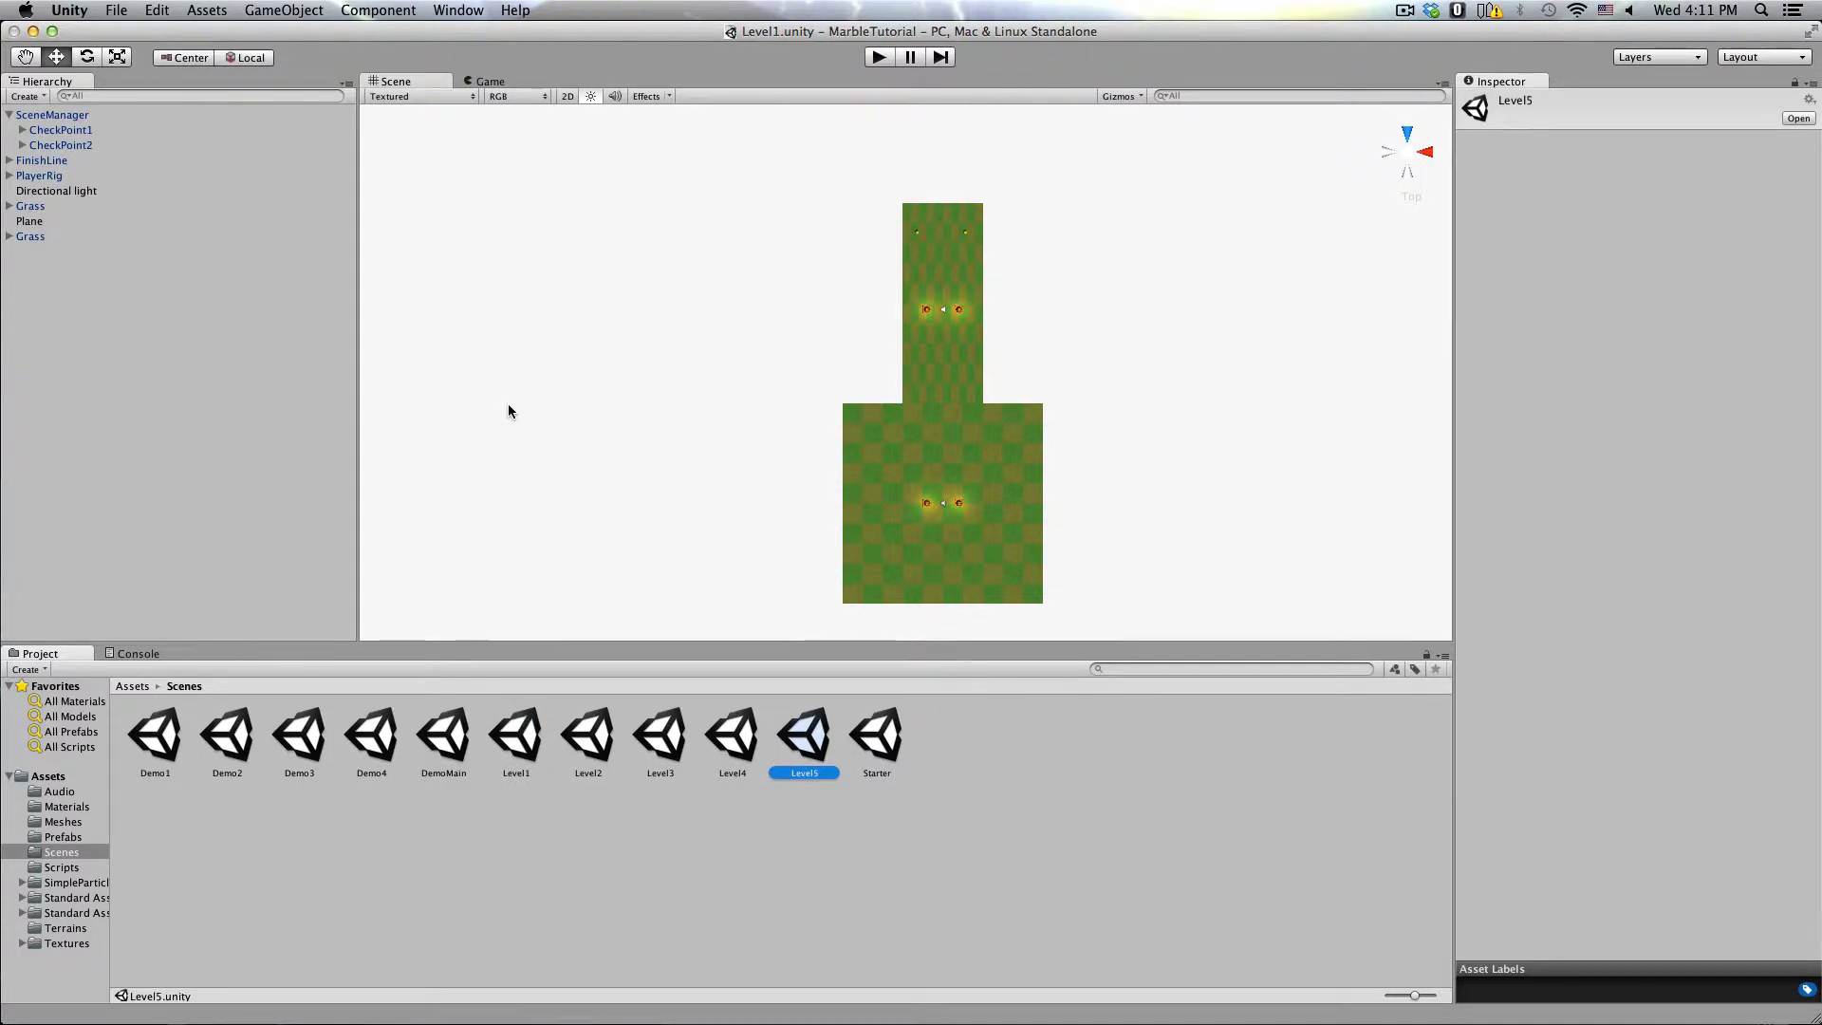
key(Return)
text(Main)
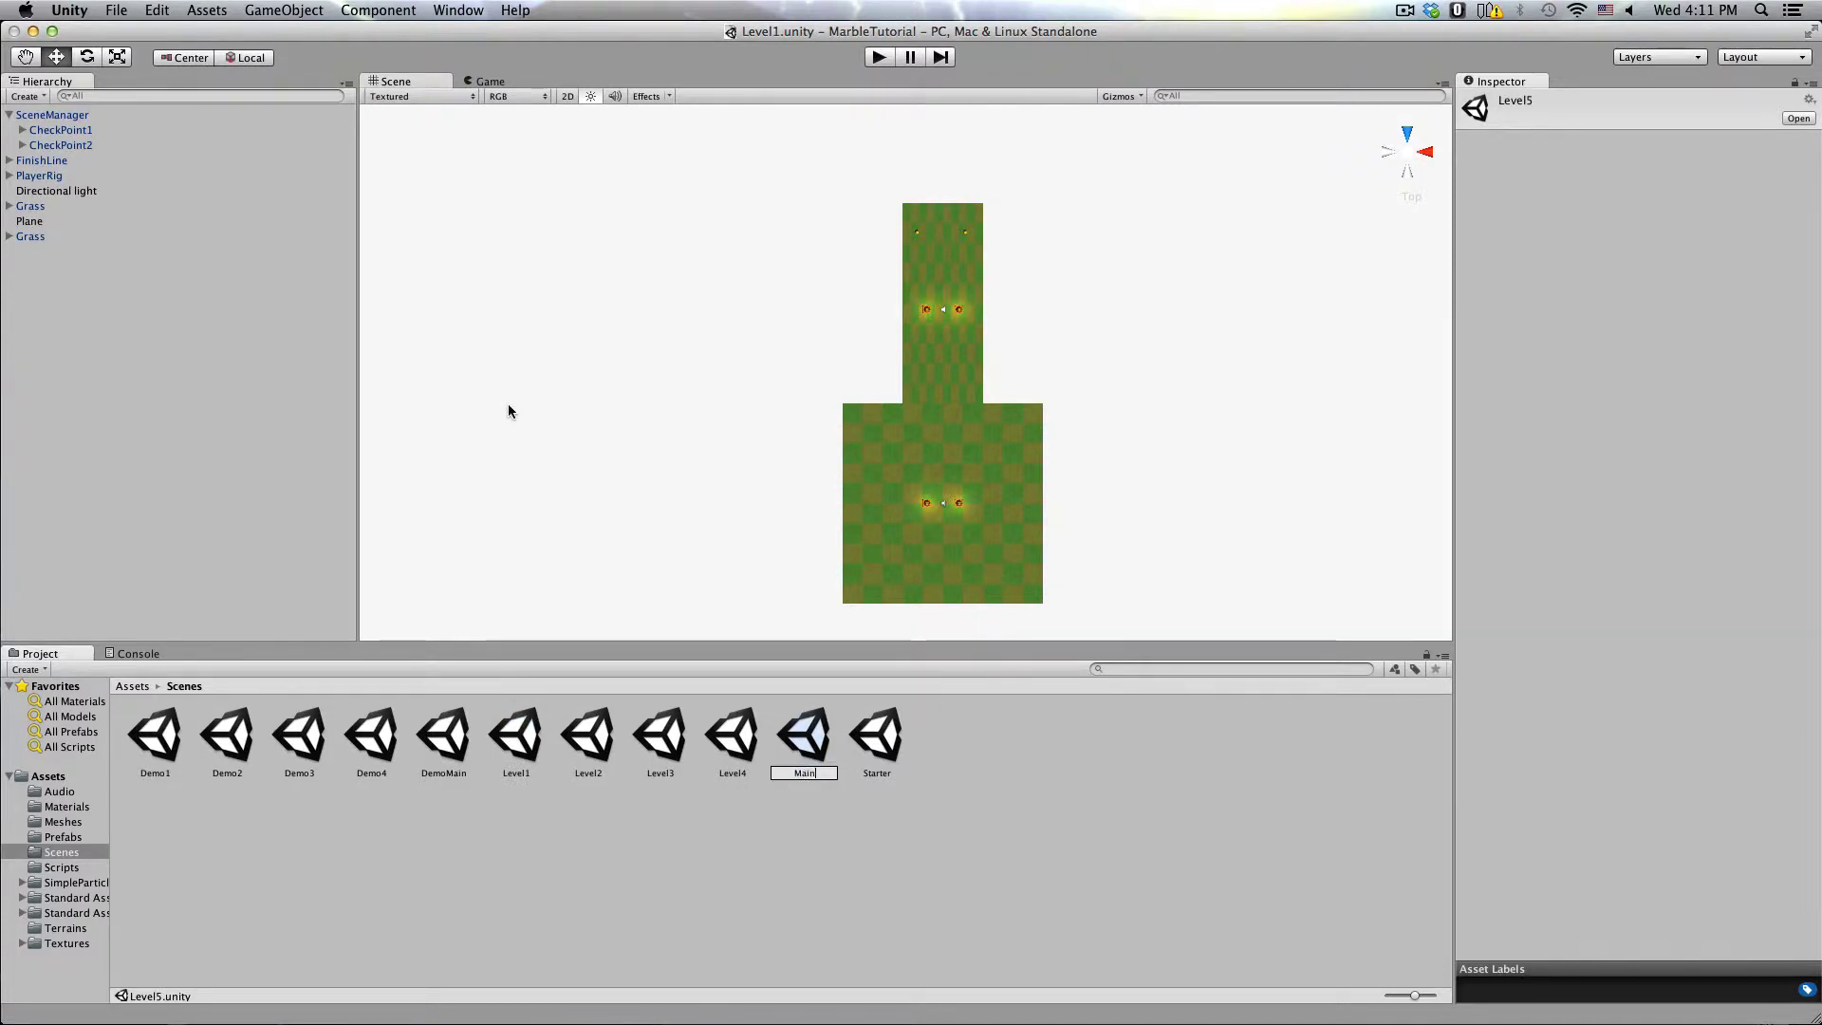
text(Menu)
key(Return)
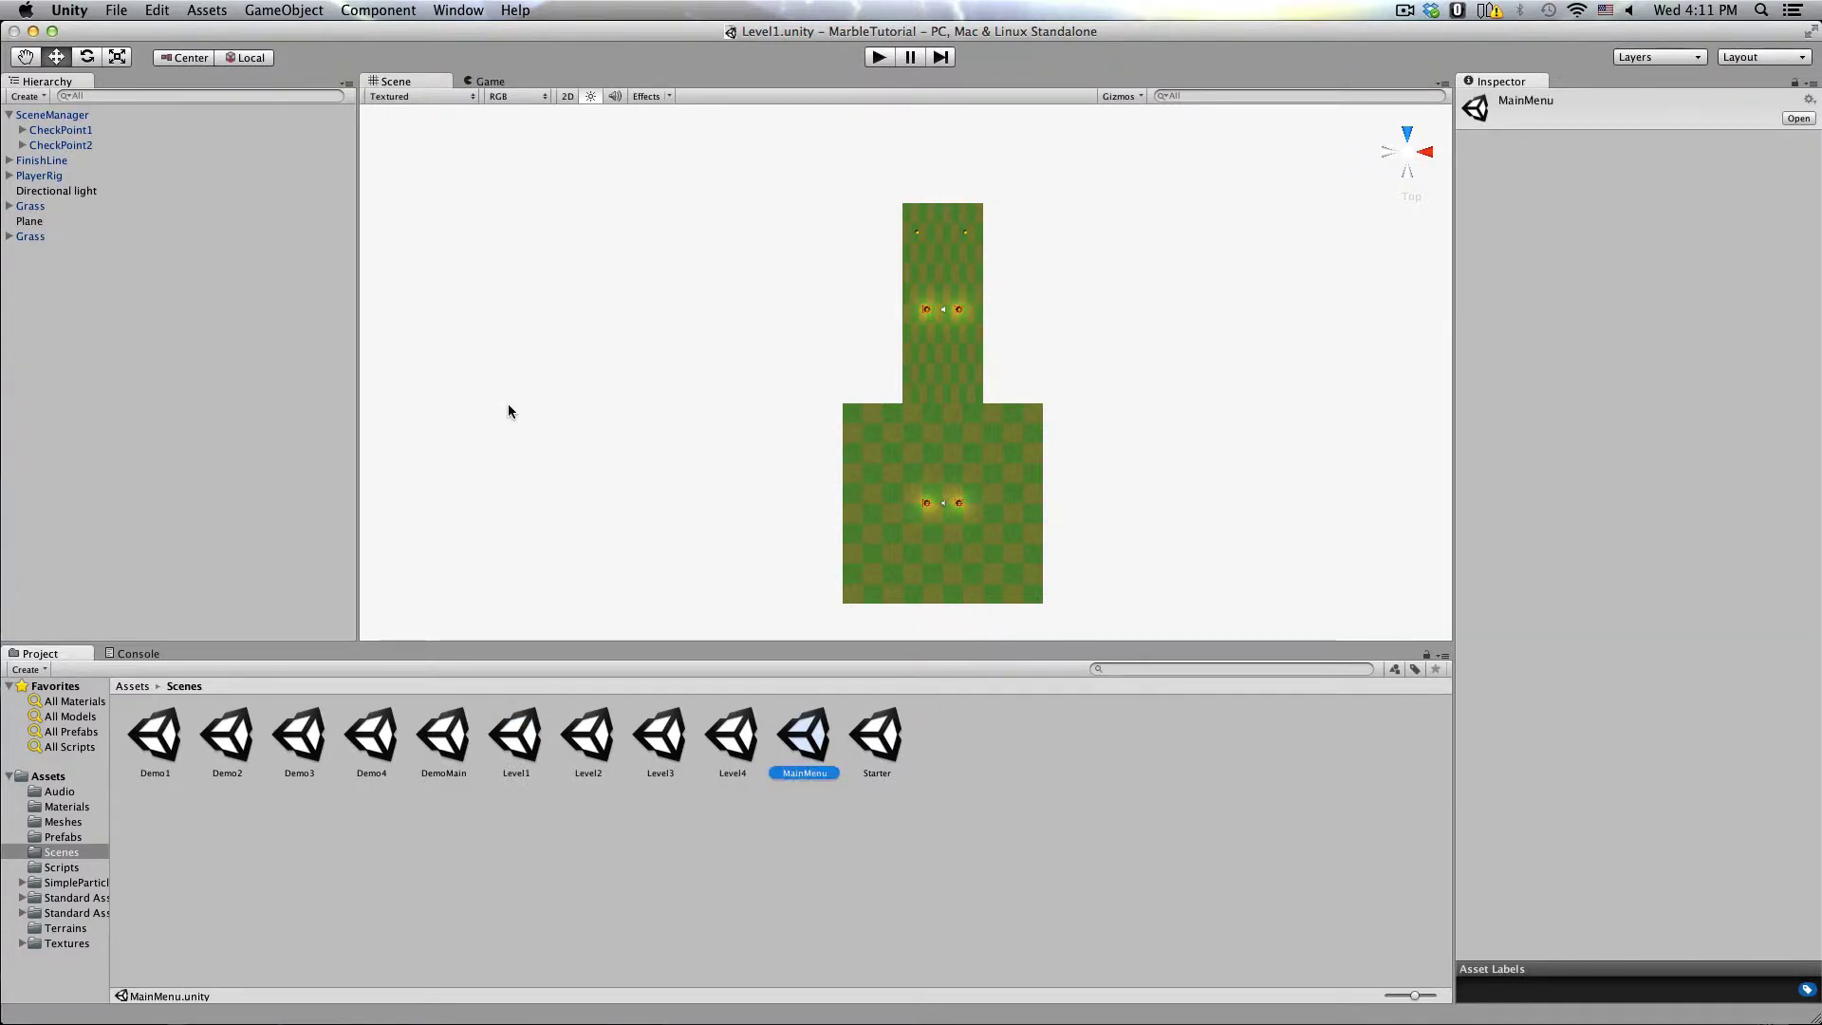
Step: Open the MainMenu scene and delete the PlayerRig object from it
double_click(822, 743)
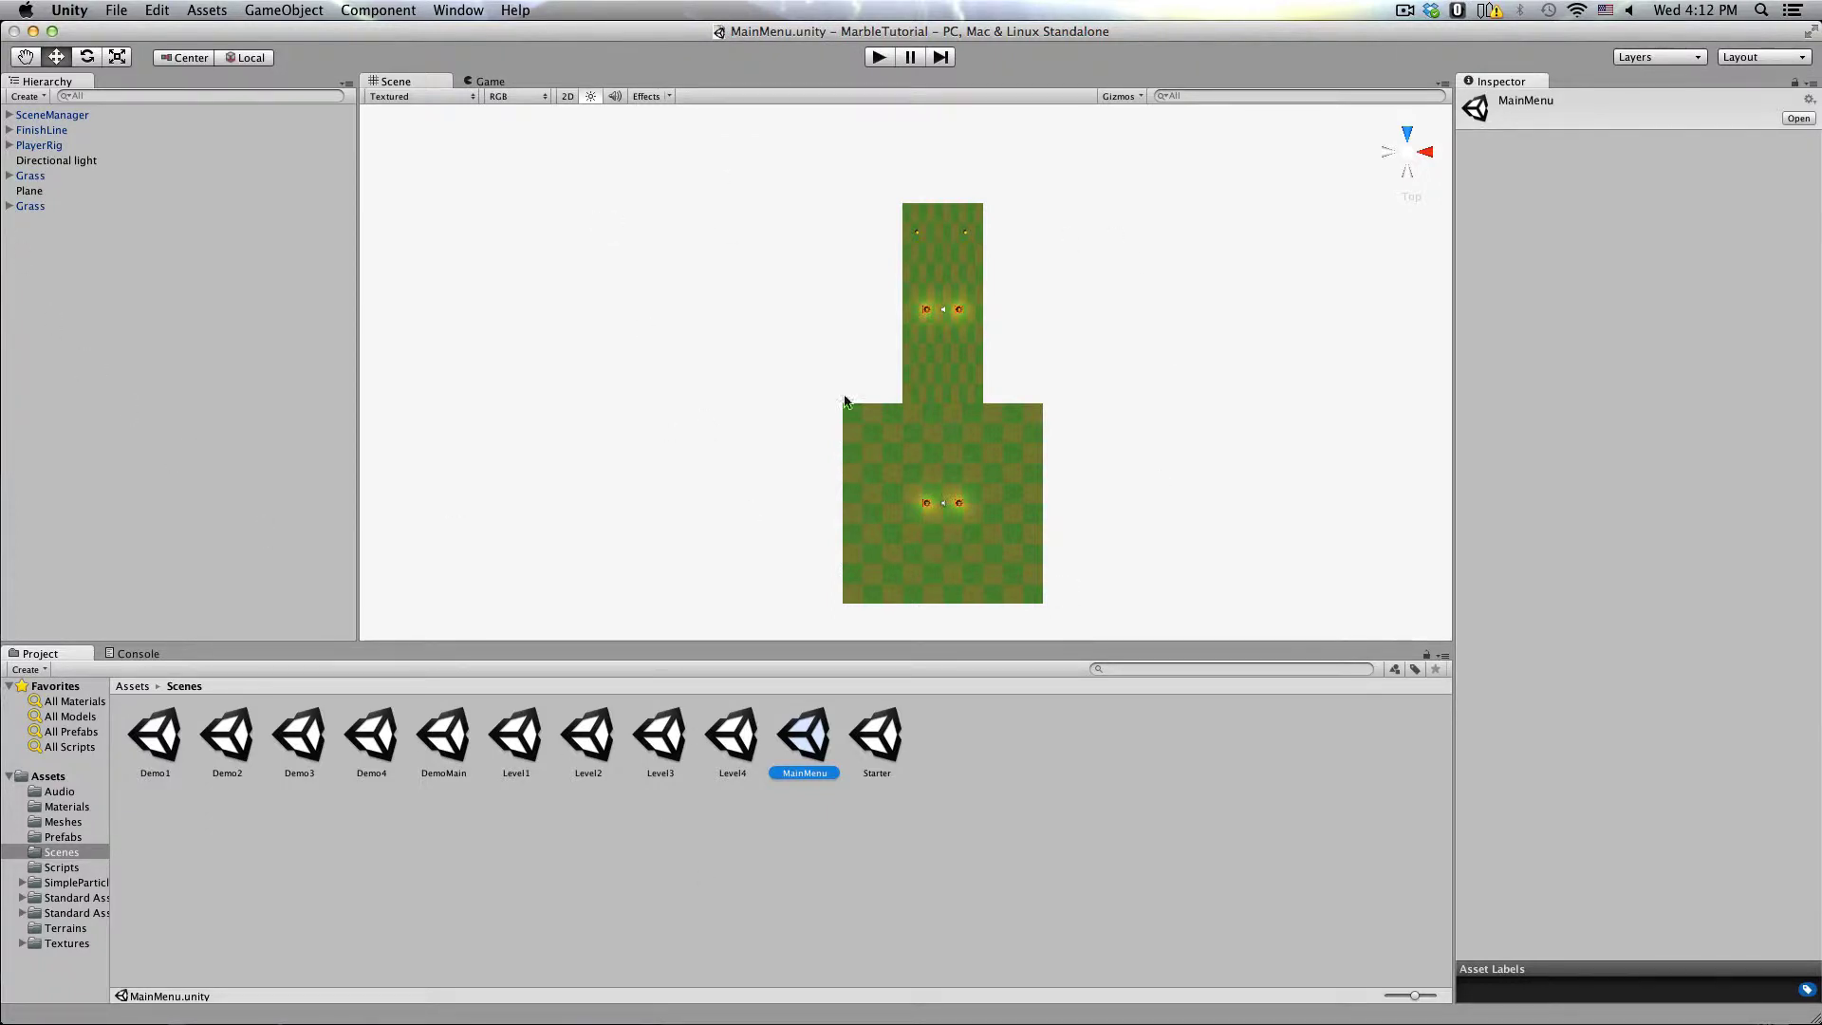
click(28, 146)
right_click(30, 145)
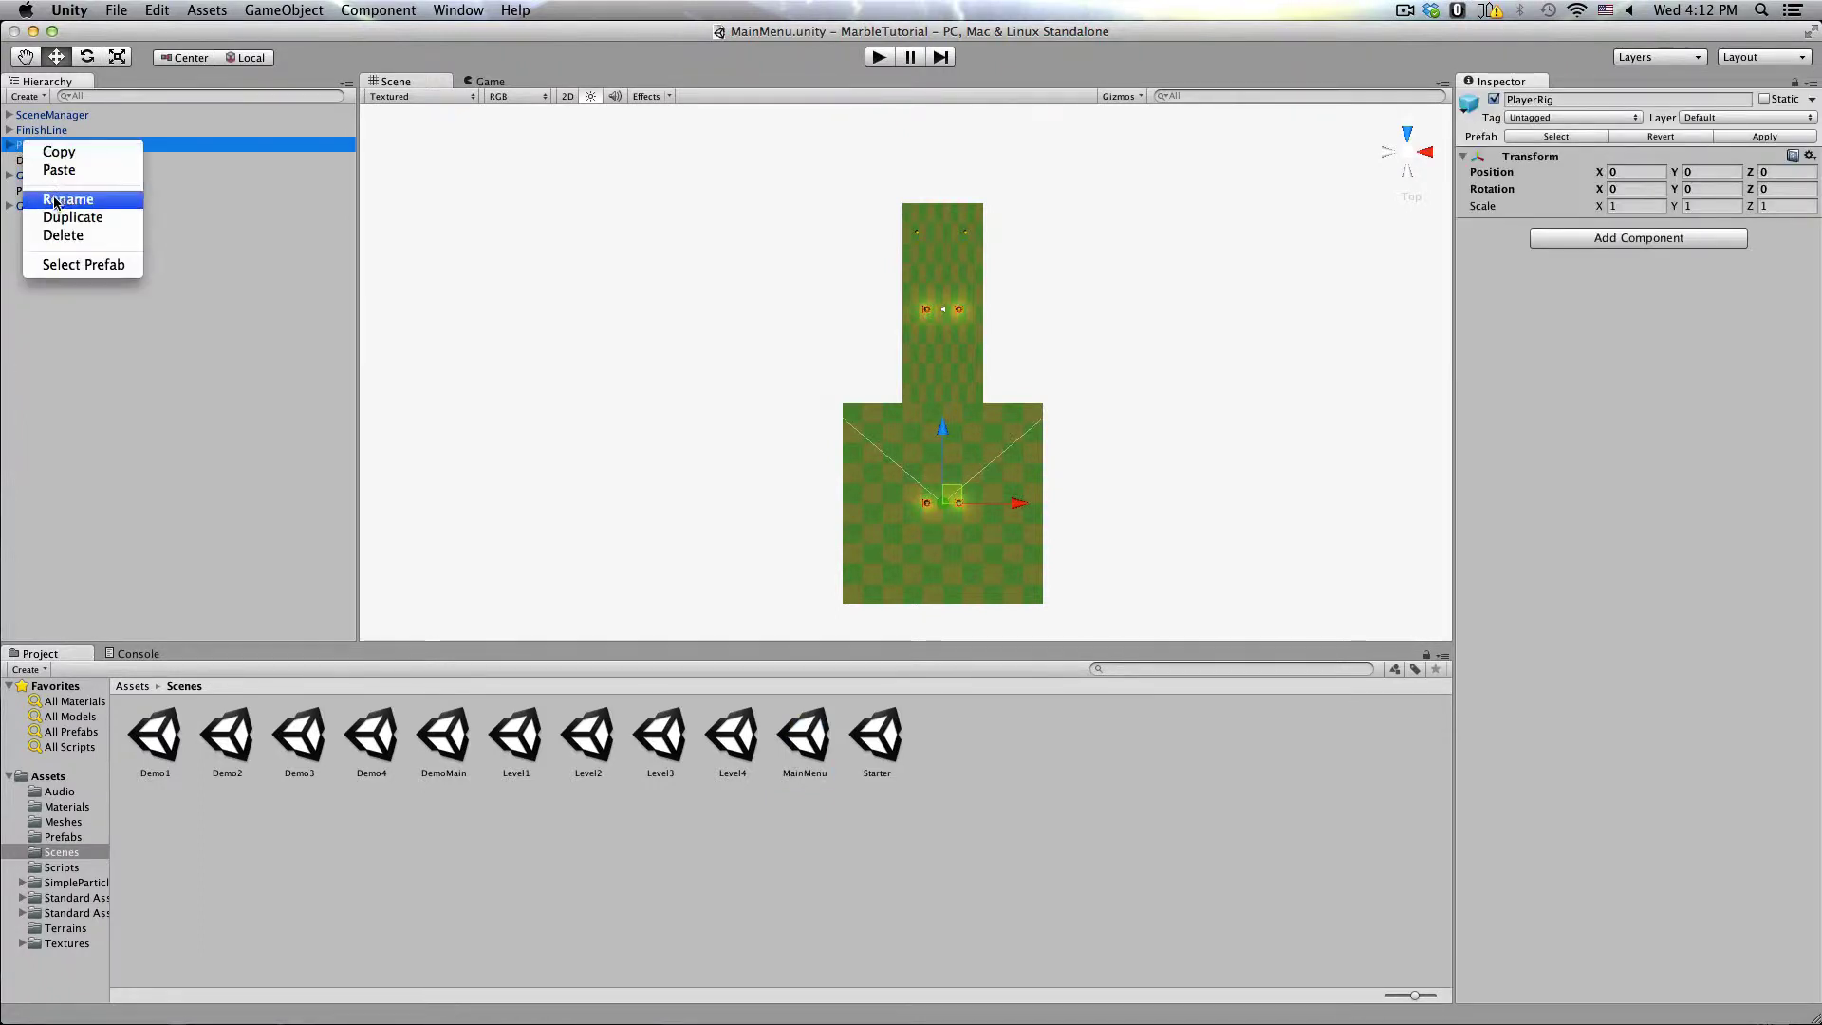
click(63, 235)
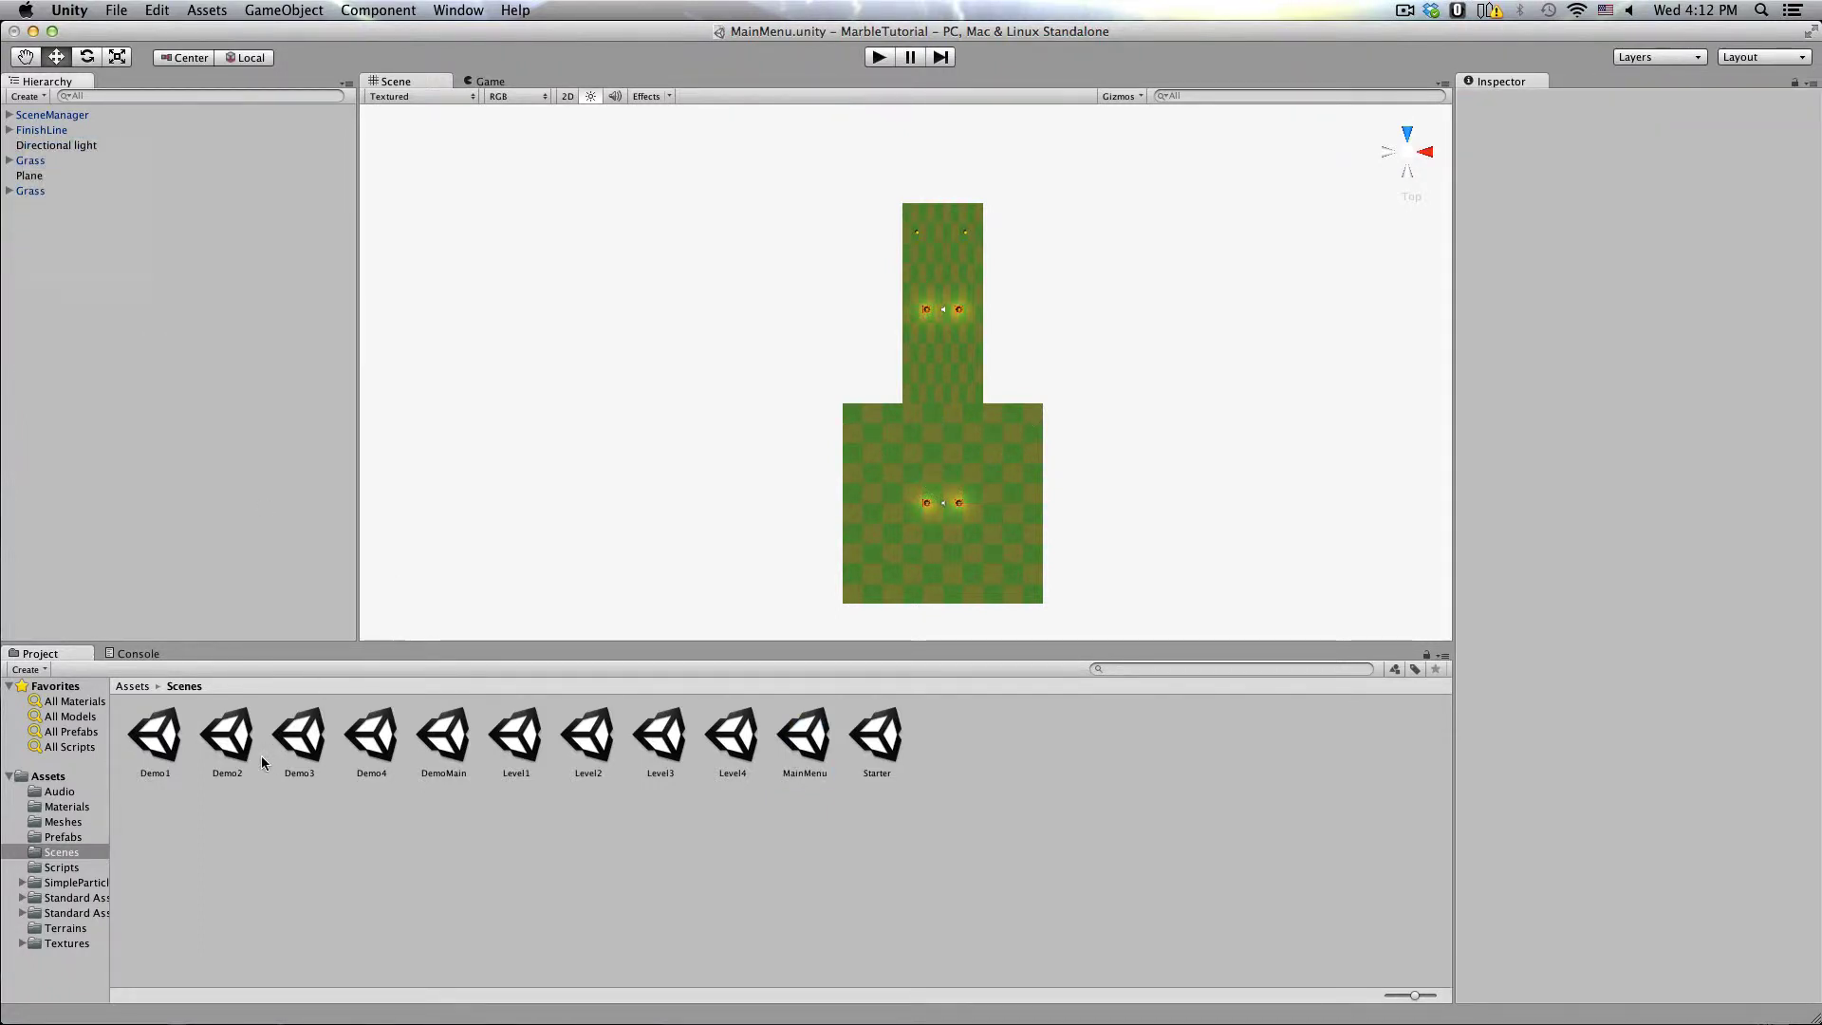
Step: Add the MainMenuRig and GameManager prefabs from the Prefabs folder to the MainMenu scene's hierarchy
click(130, 687)
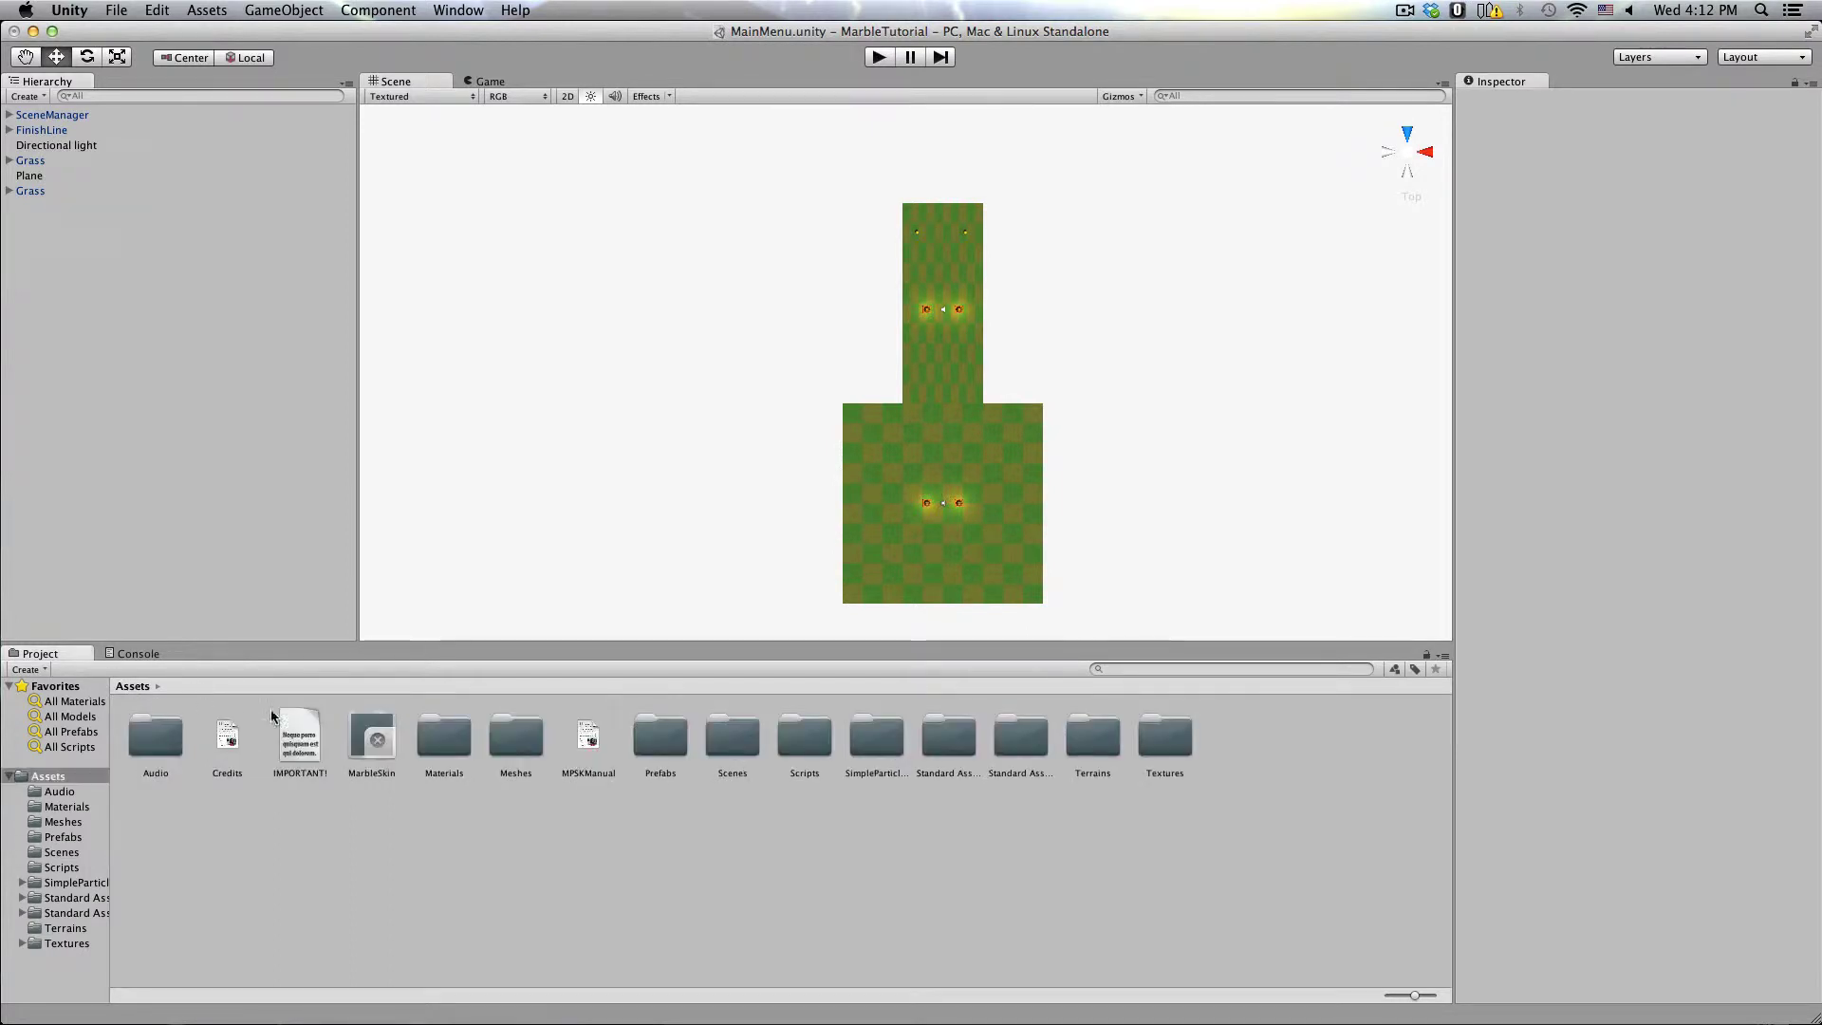
double_click(653, 745)
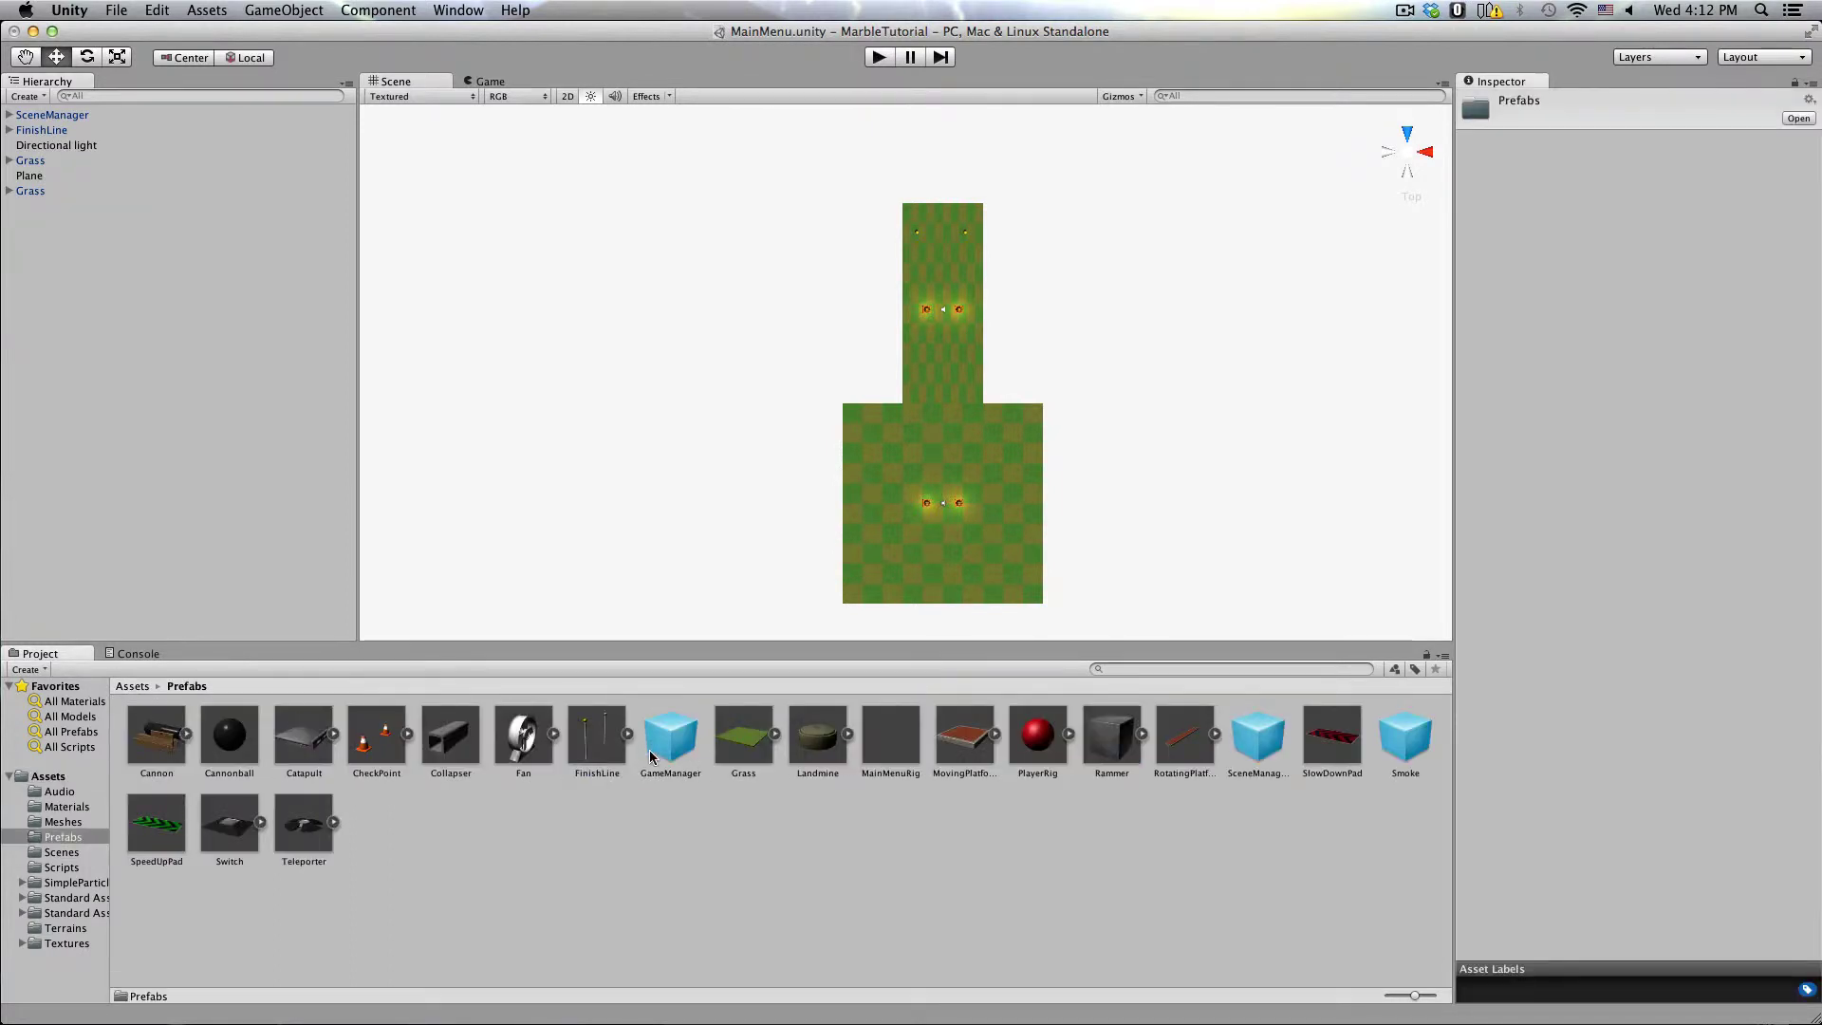
drag(880, 777, 161, 340)
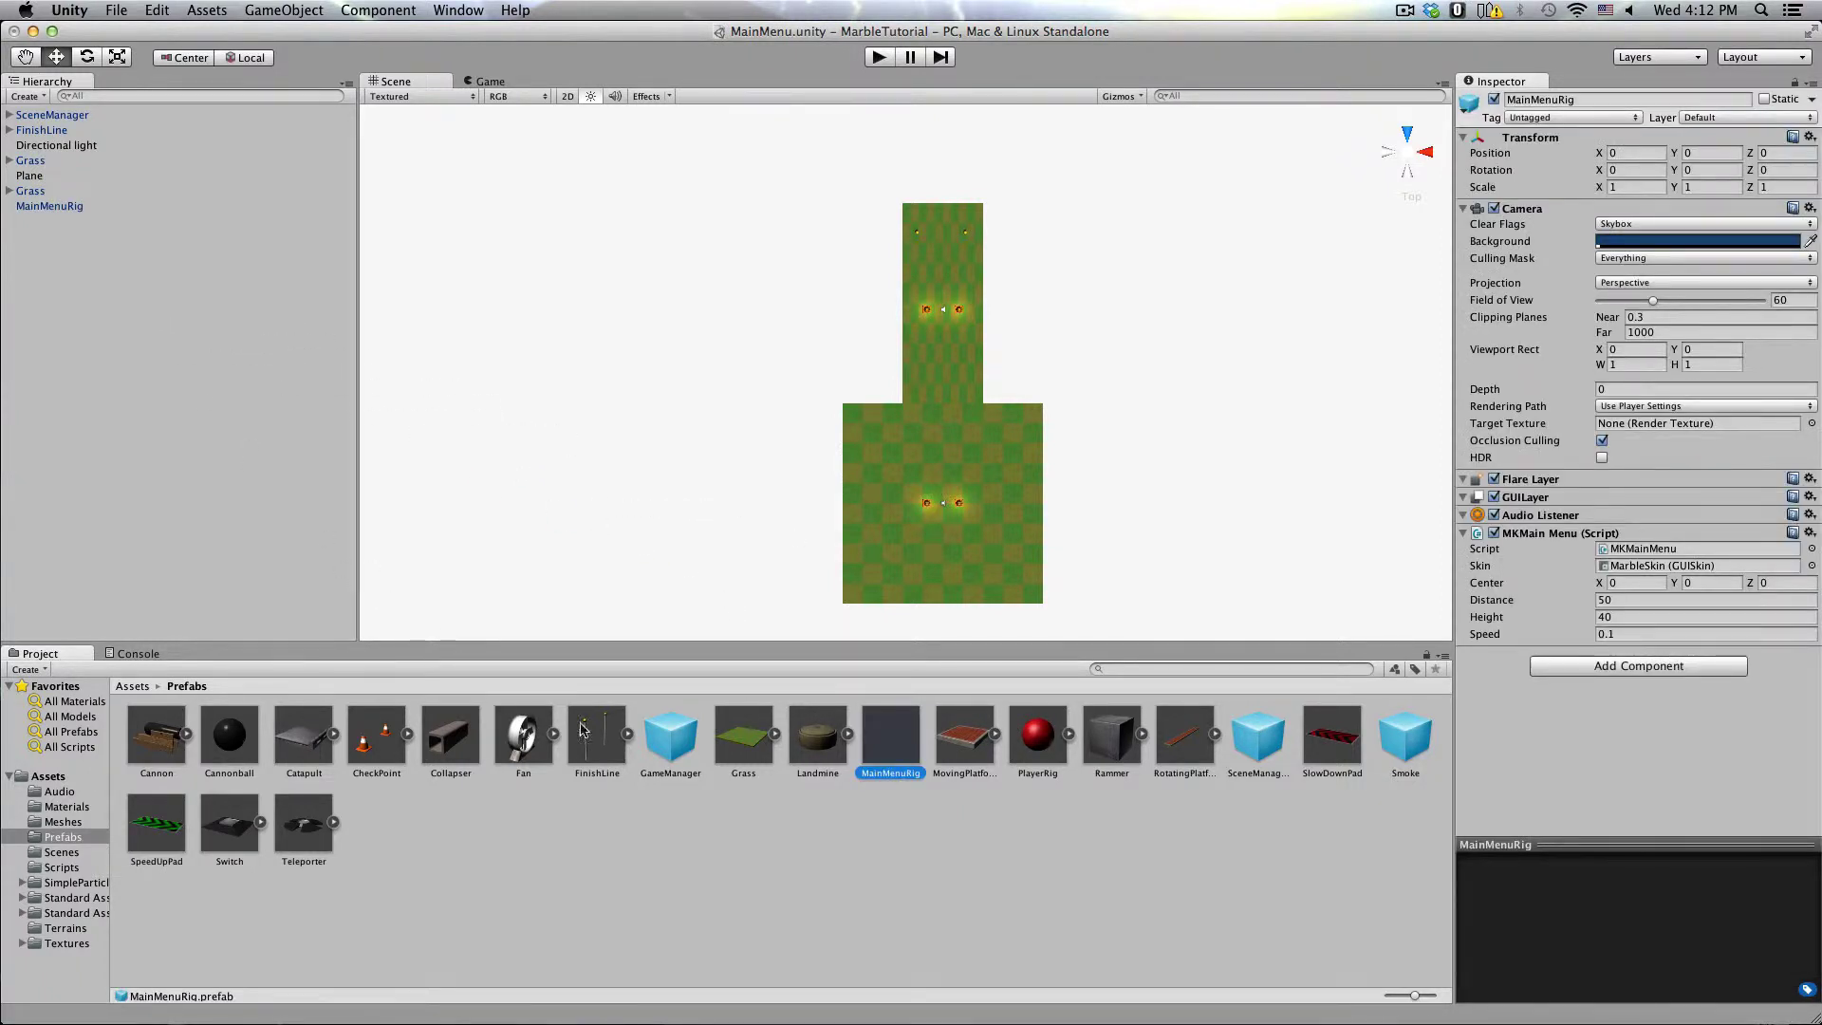
drag(658, 731, 102, 417)
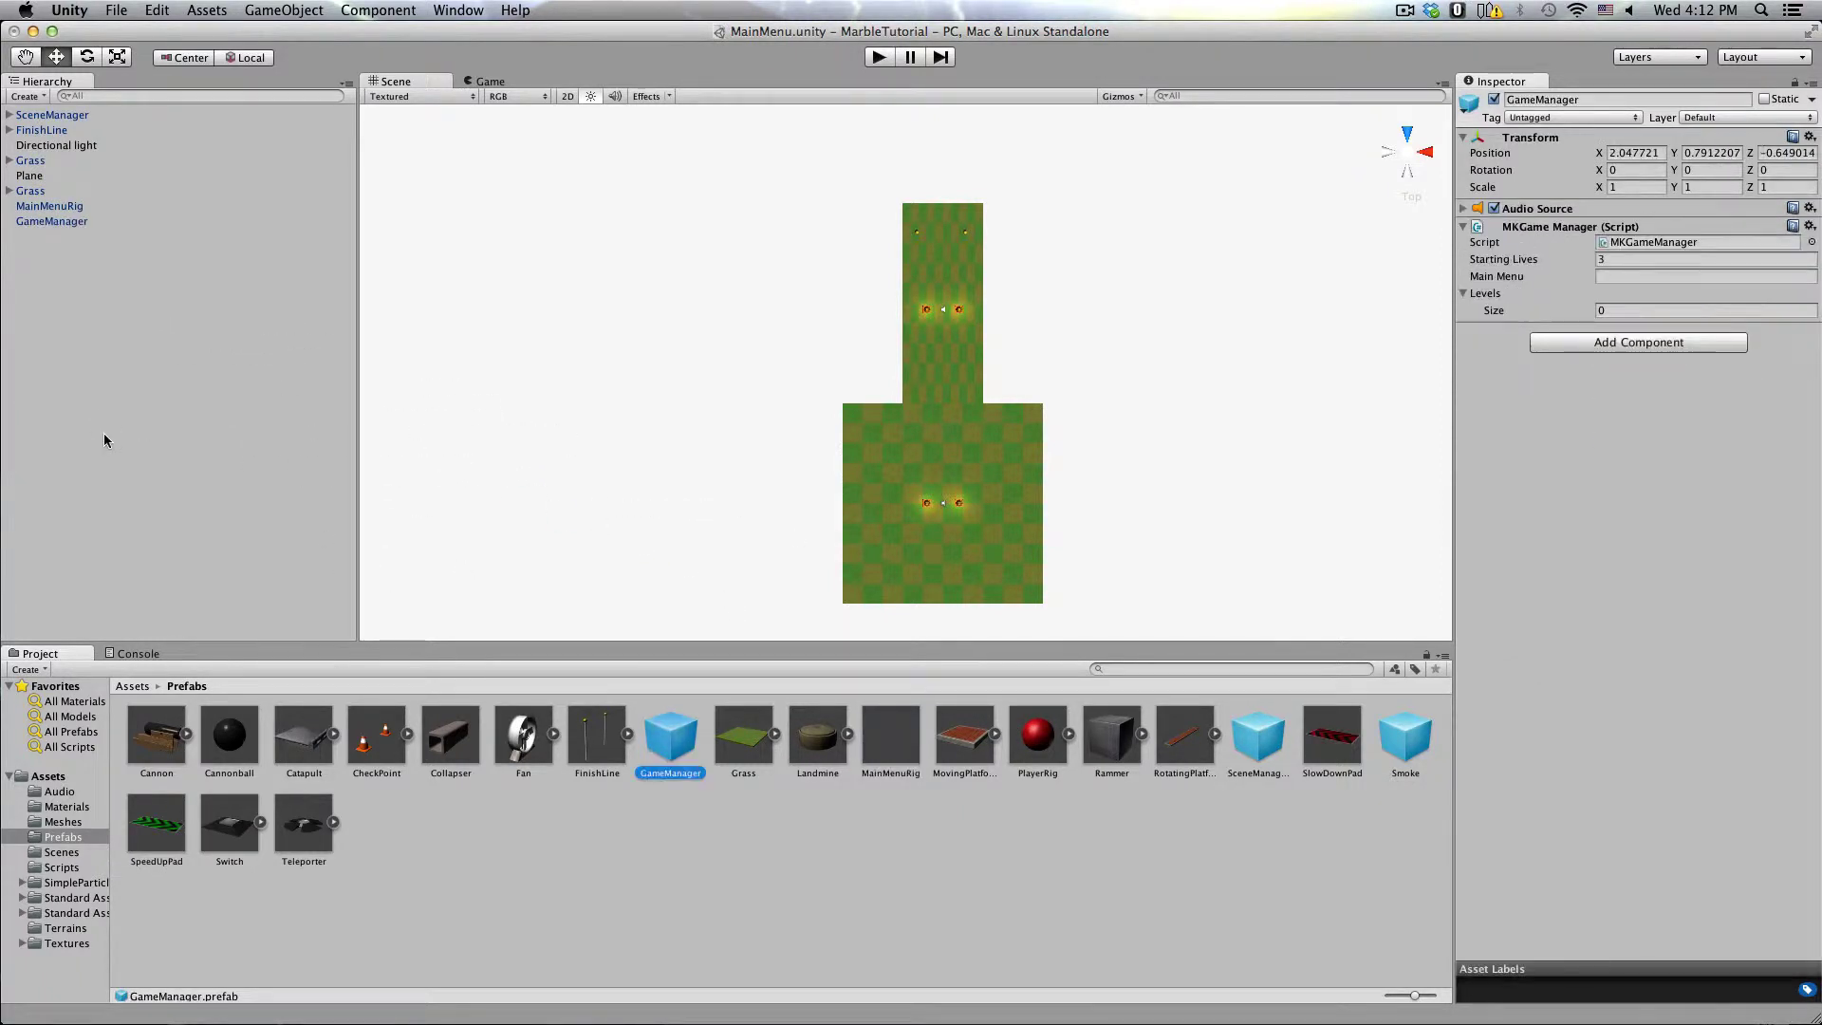
Step: Set the GameManager's Main Menu value to MainMenu and its Levels list size to 4
click(64, 222)
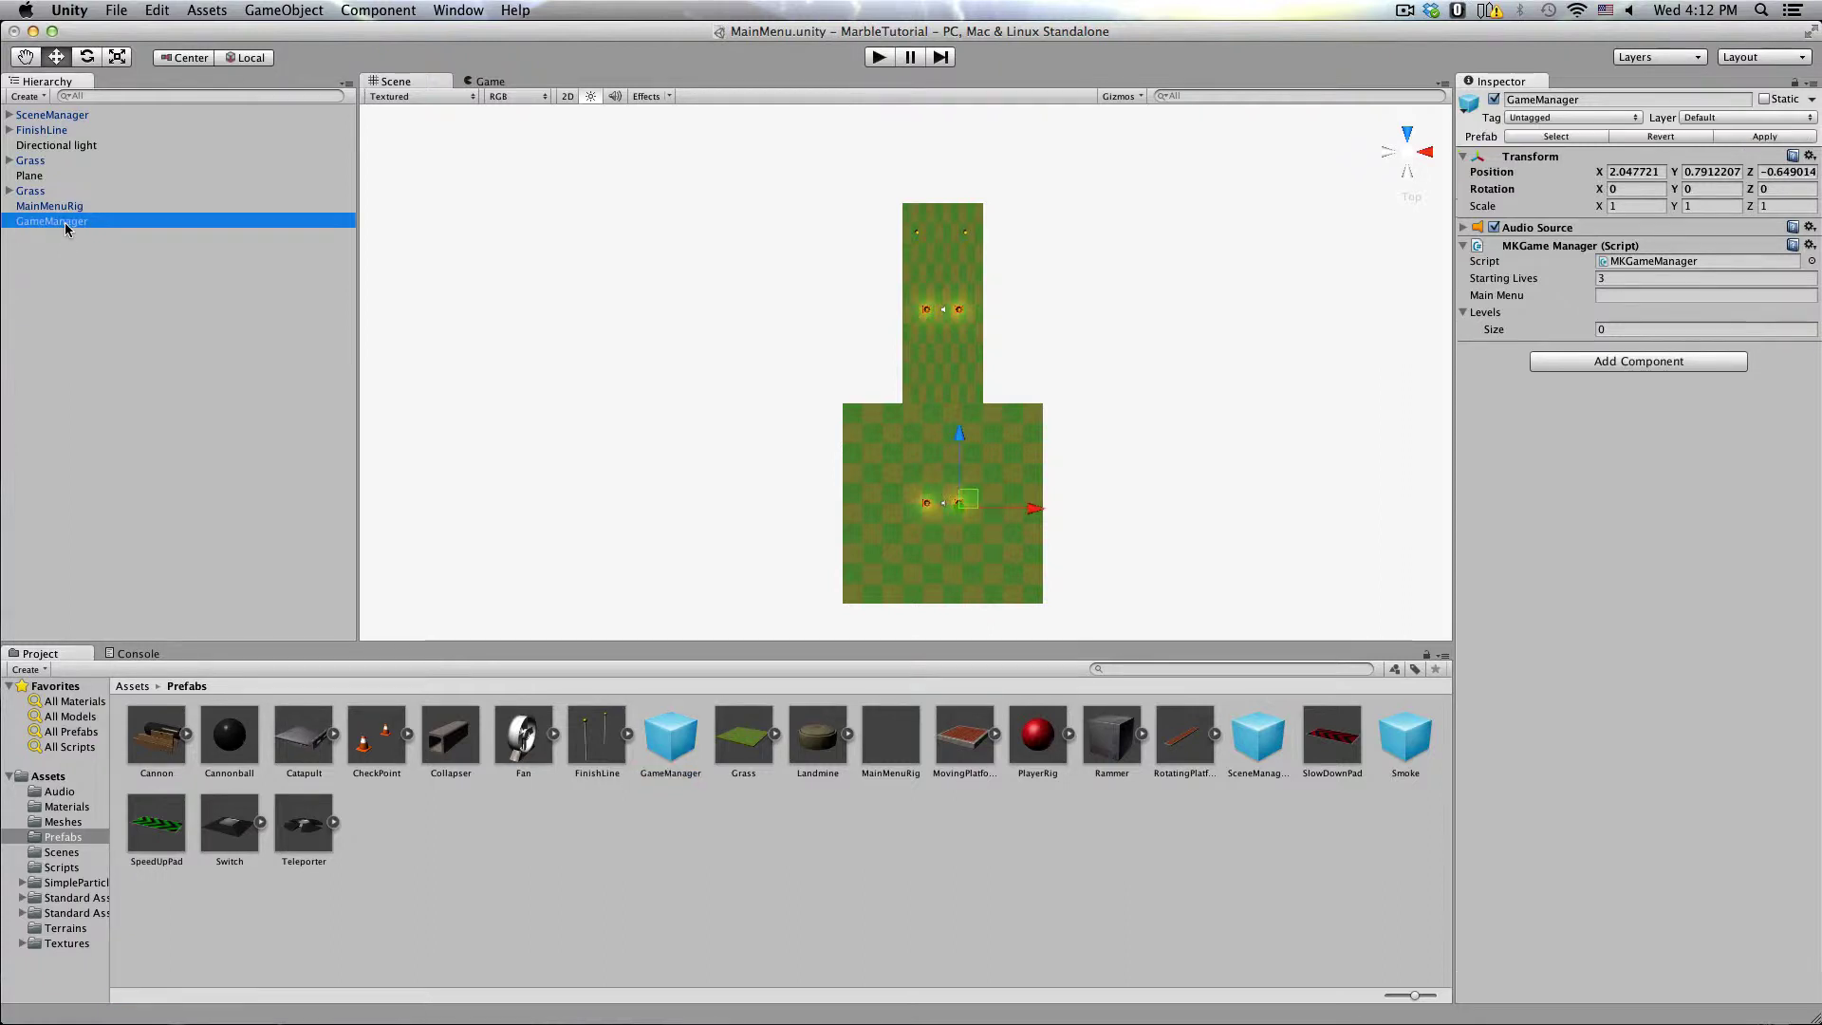
click(1641, 296)
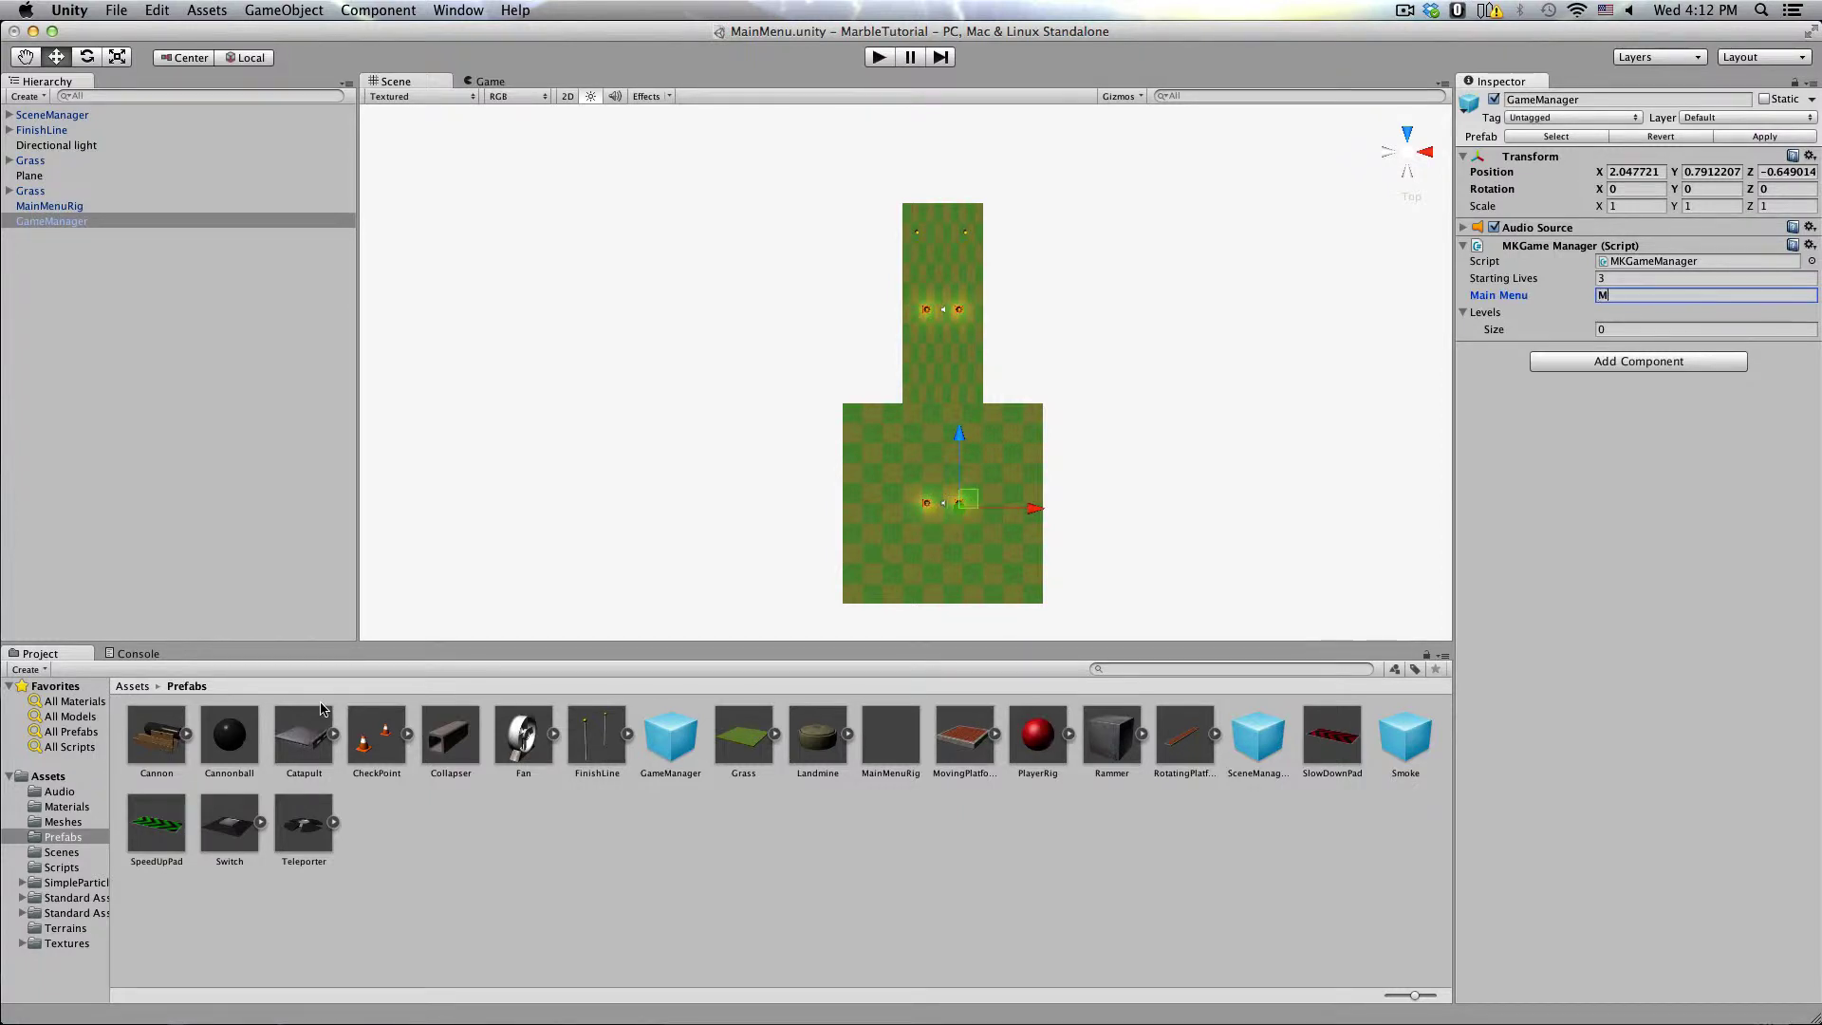
text(MainMenu)
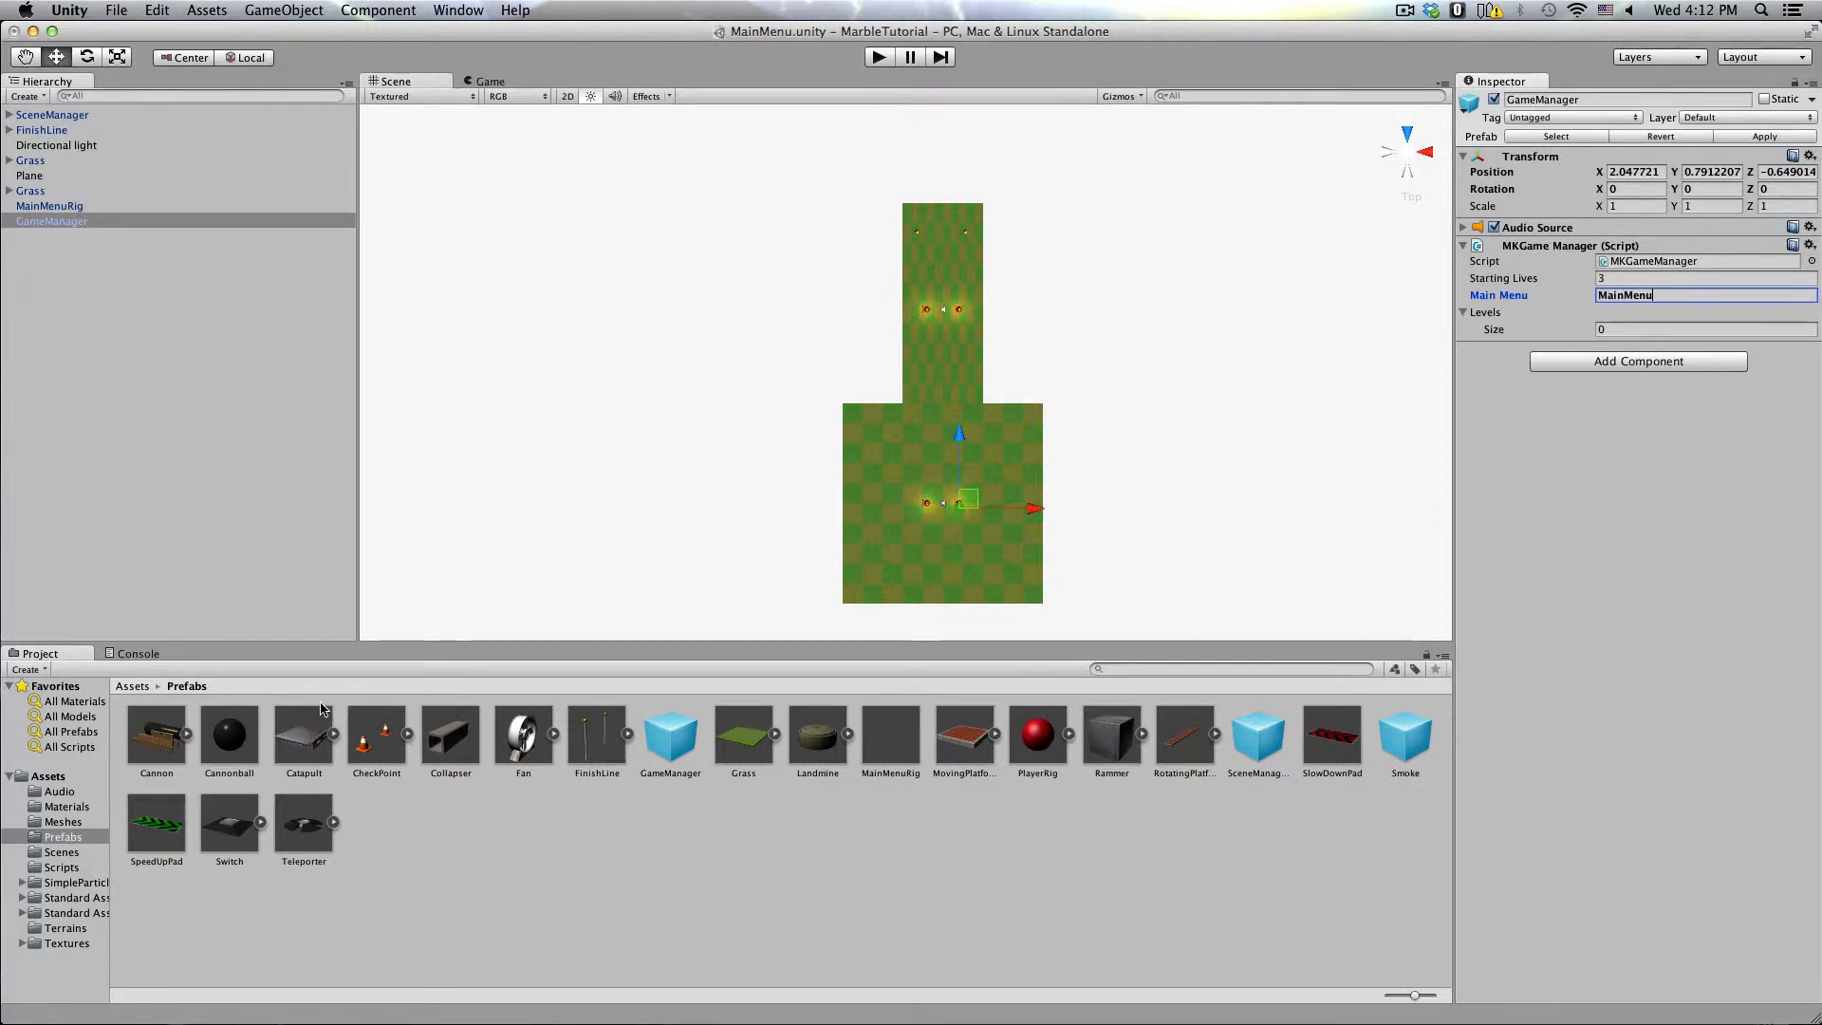
click(1621, 330)
key(Return)
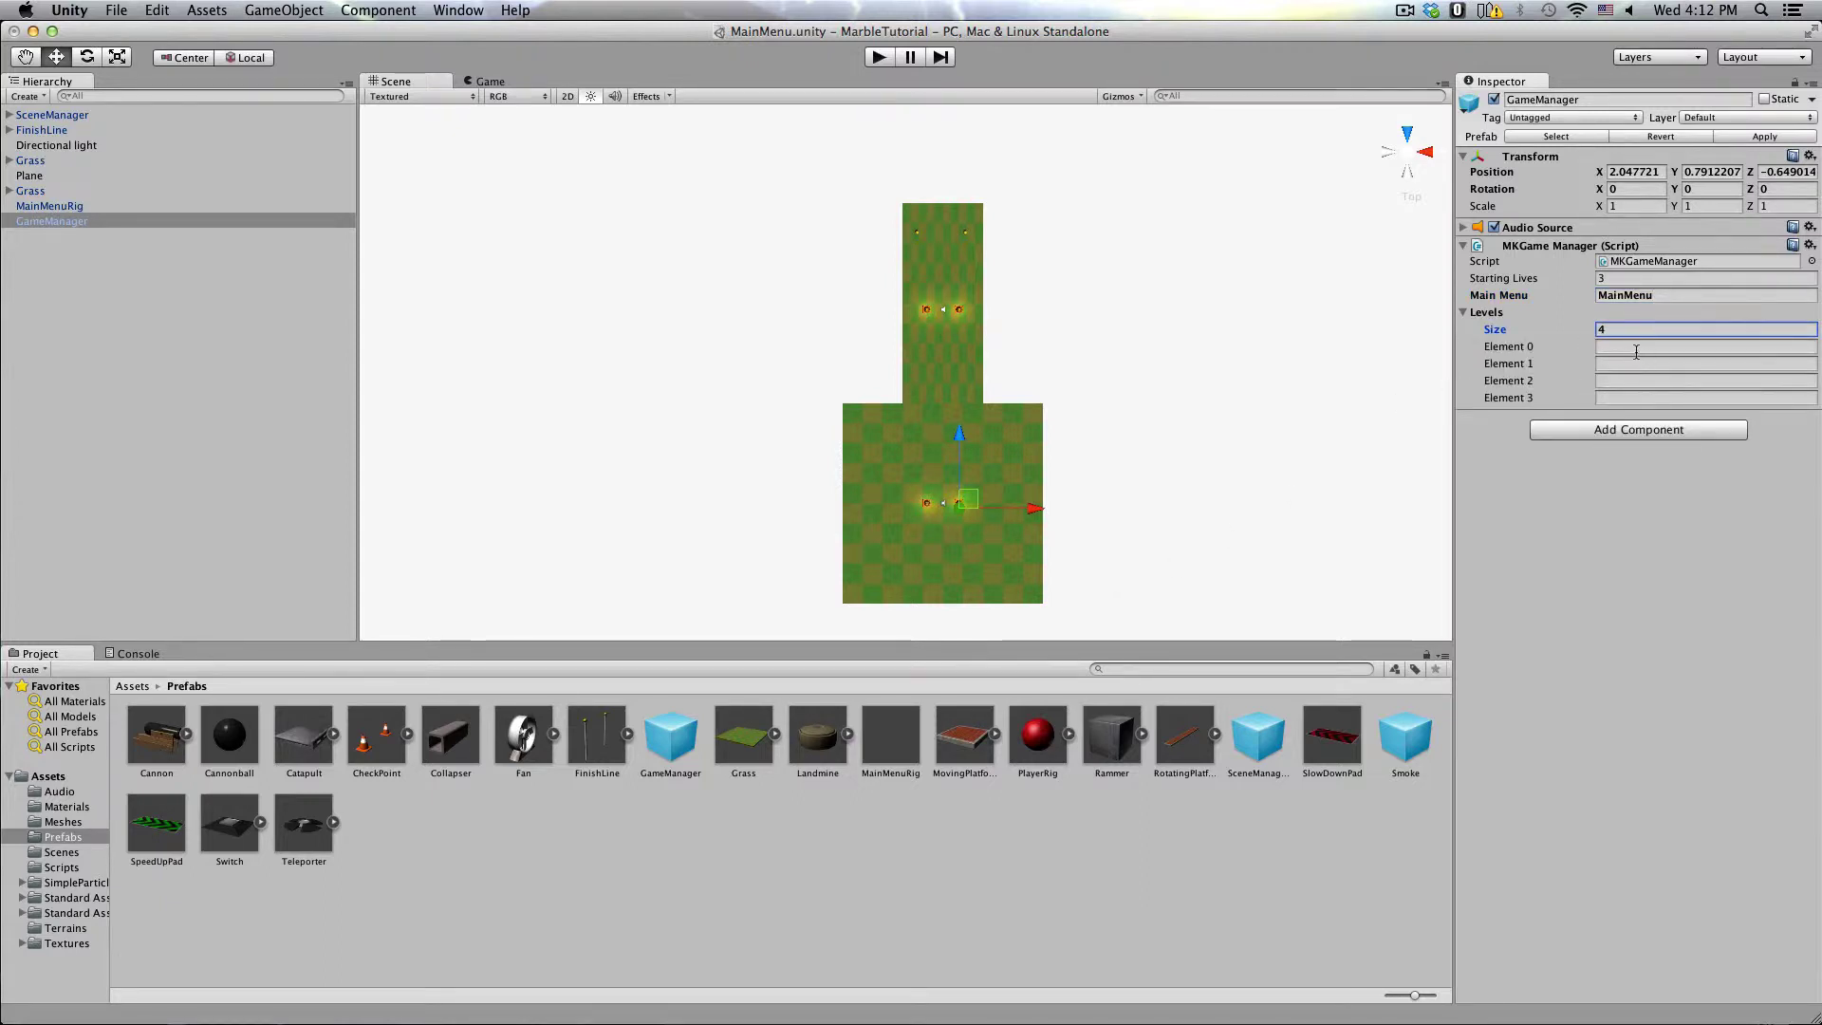
Step: With the Scenes folder shown for reference, fill the GameManager's Levels elements 0 to 3 with Level1, Level2, Level3 and Level4
click(125, 687)
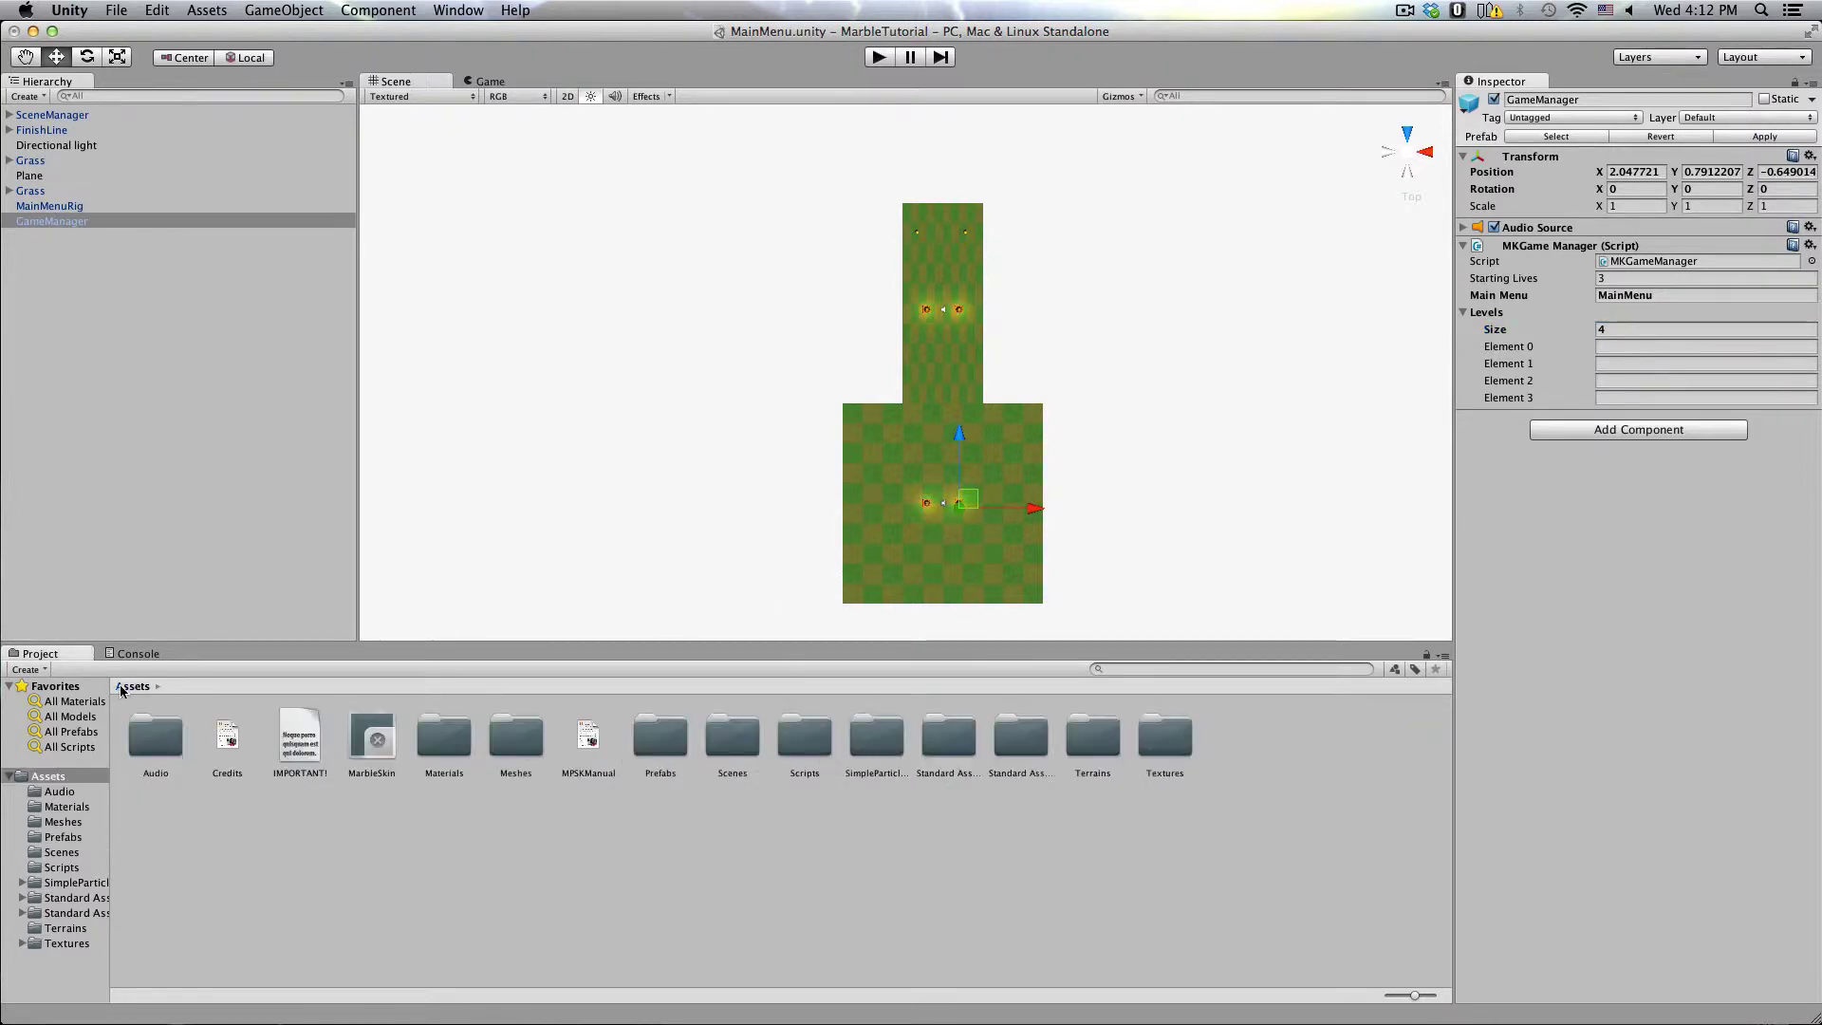
double_click(707, 743)
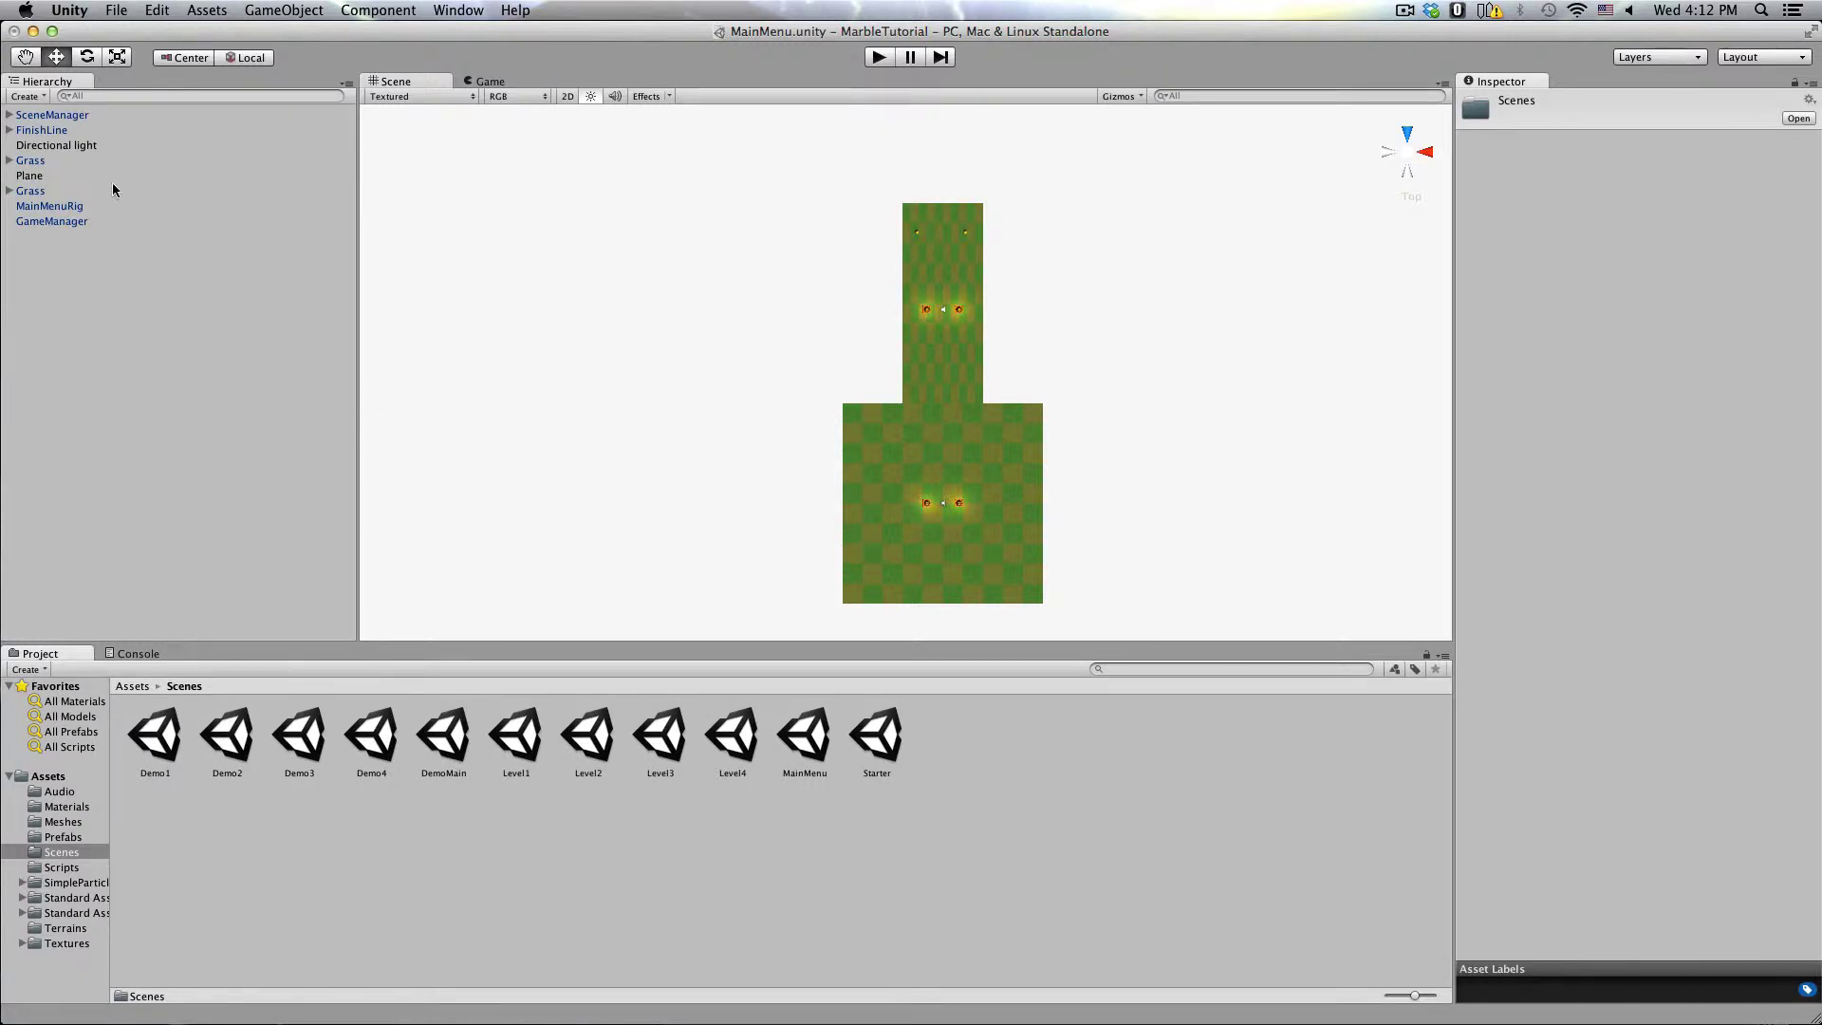
click(95, 222)
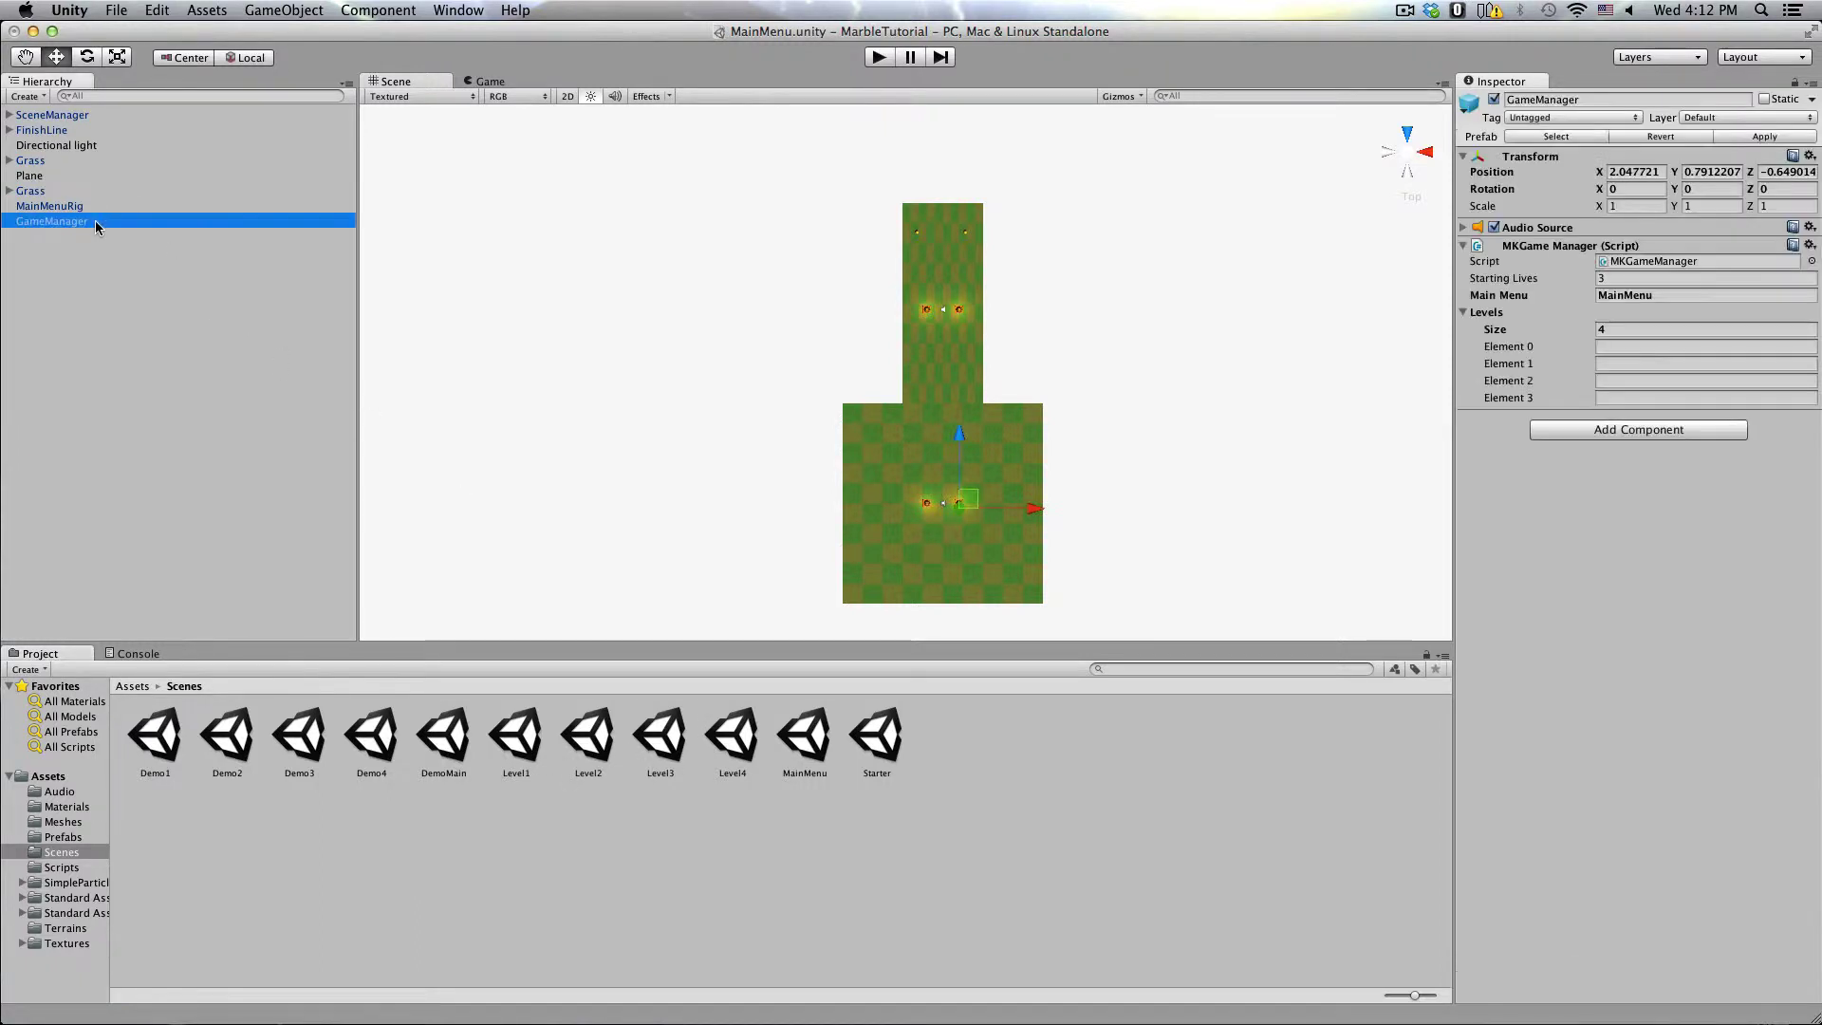
click(1648, 349)
text(L)
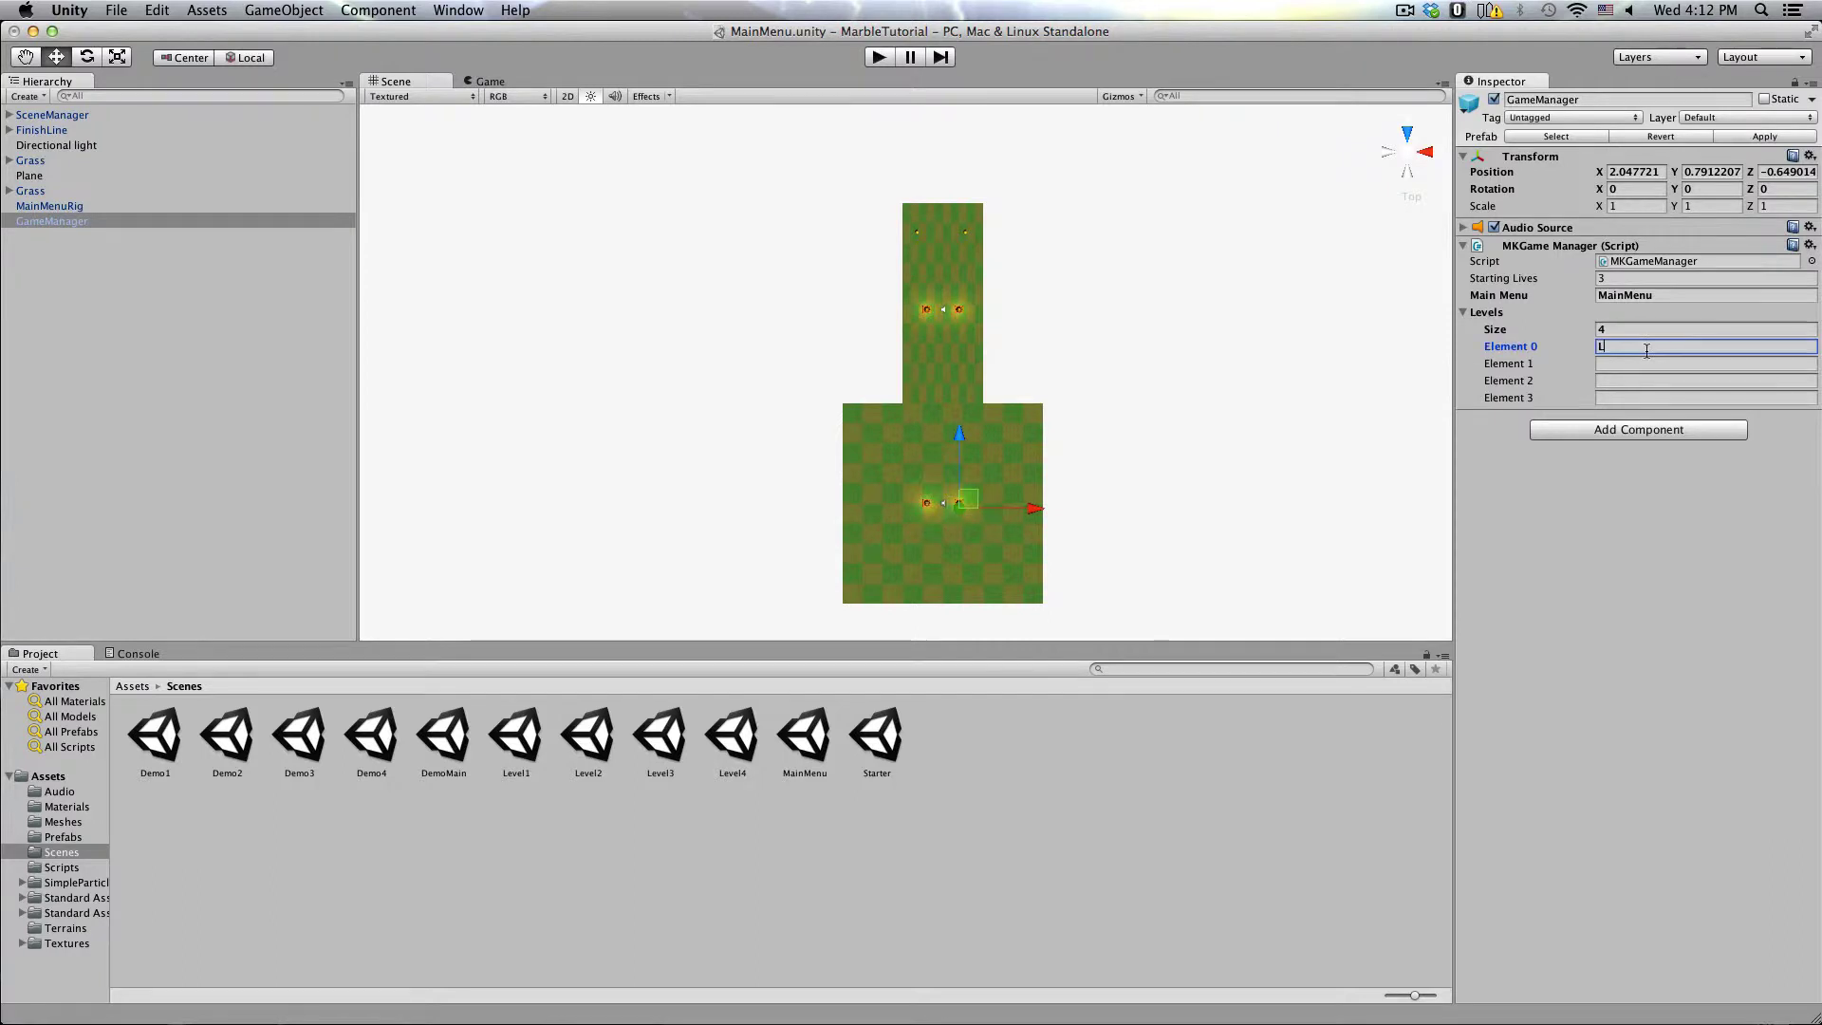
text(evel1)
key(Tab)
text(Leve)
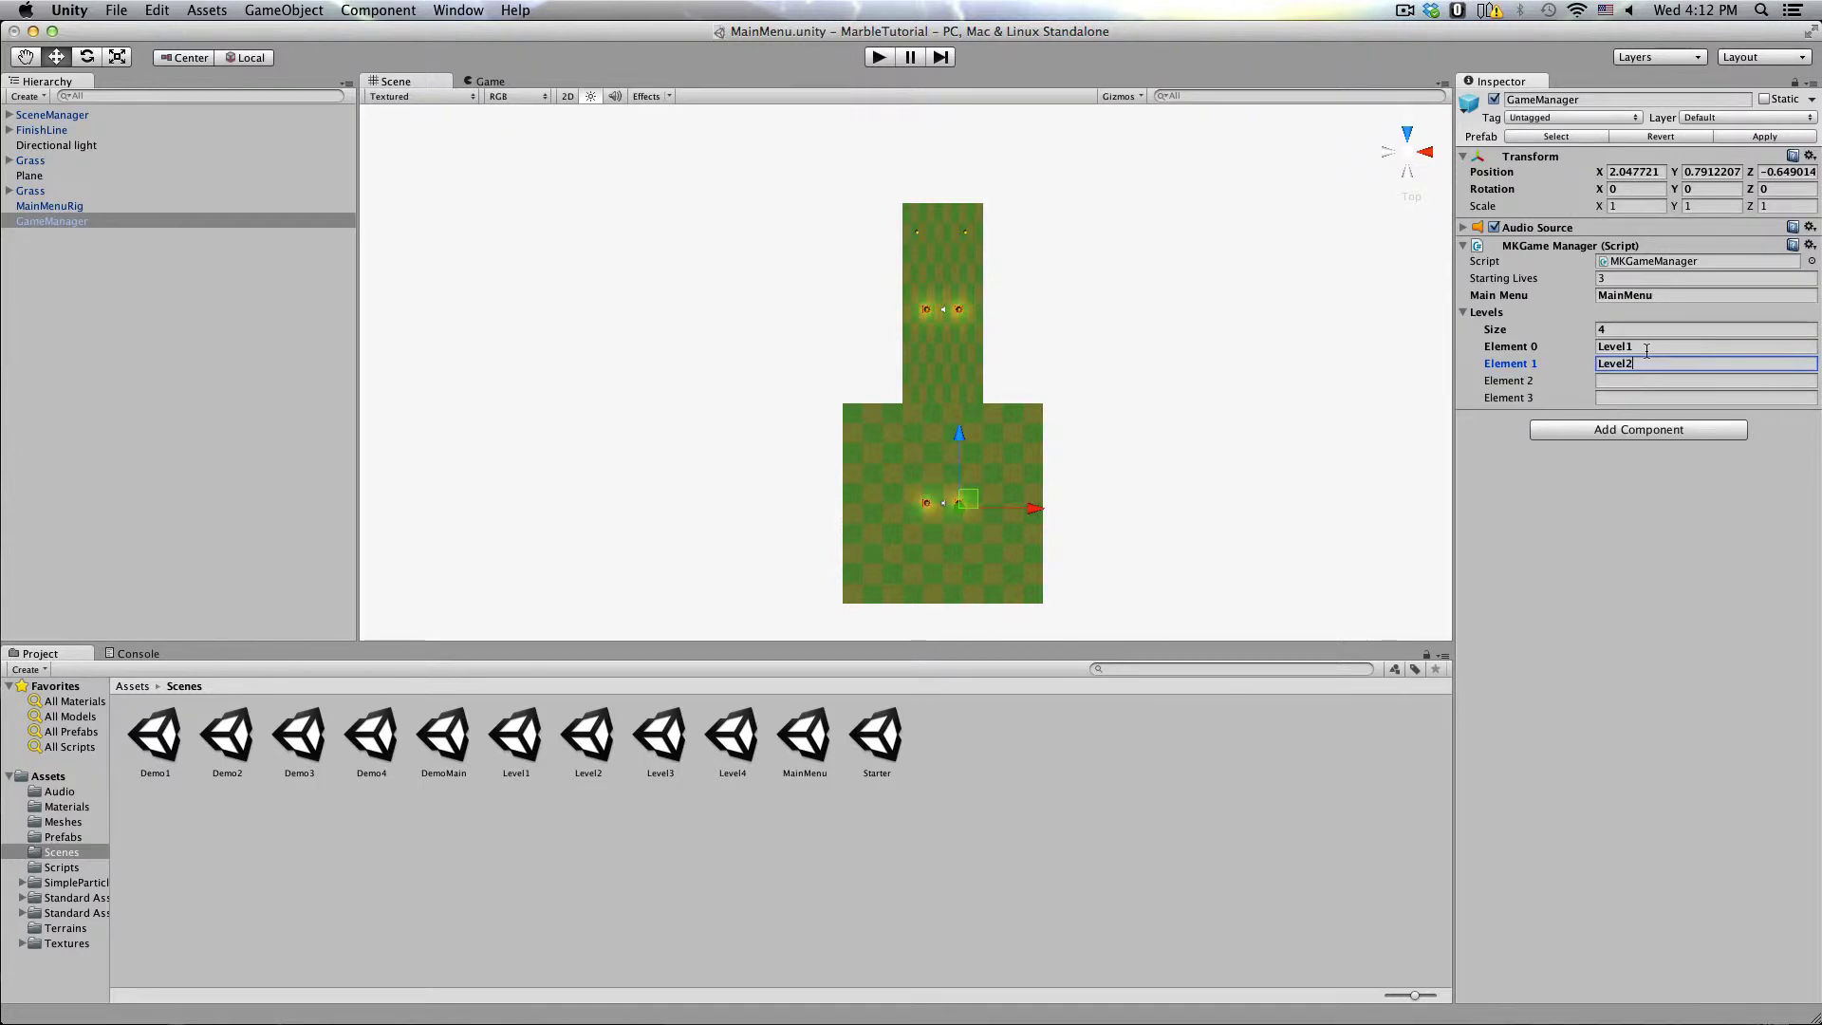
key(Tab)
text(Level)
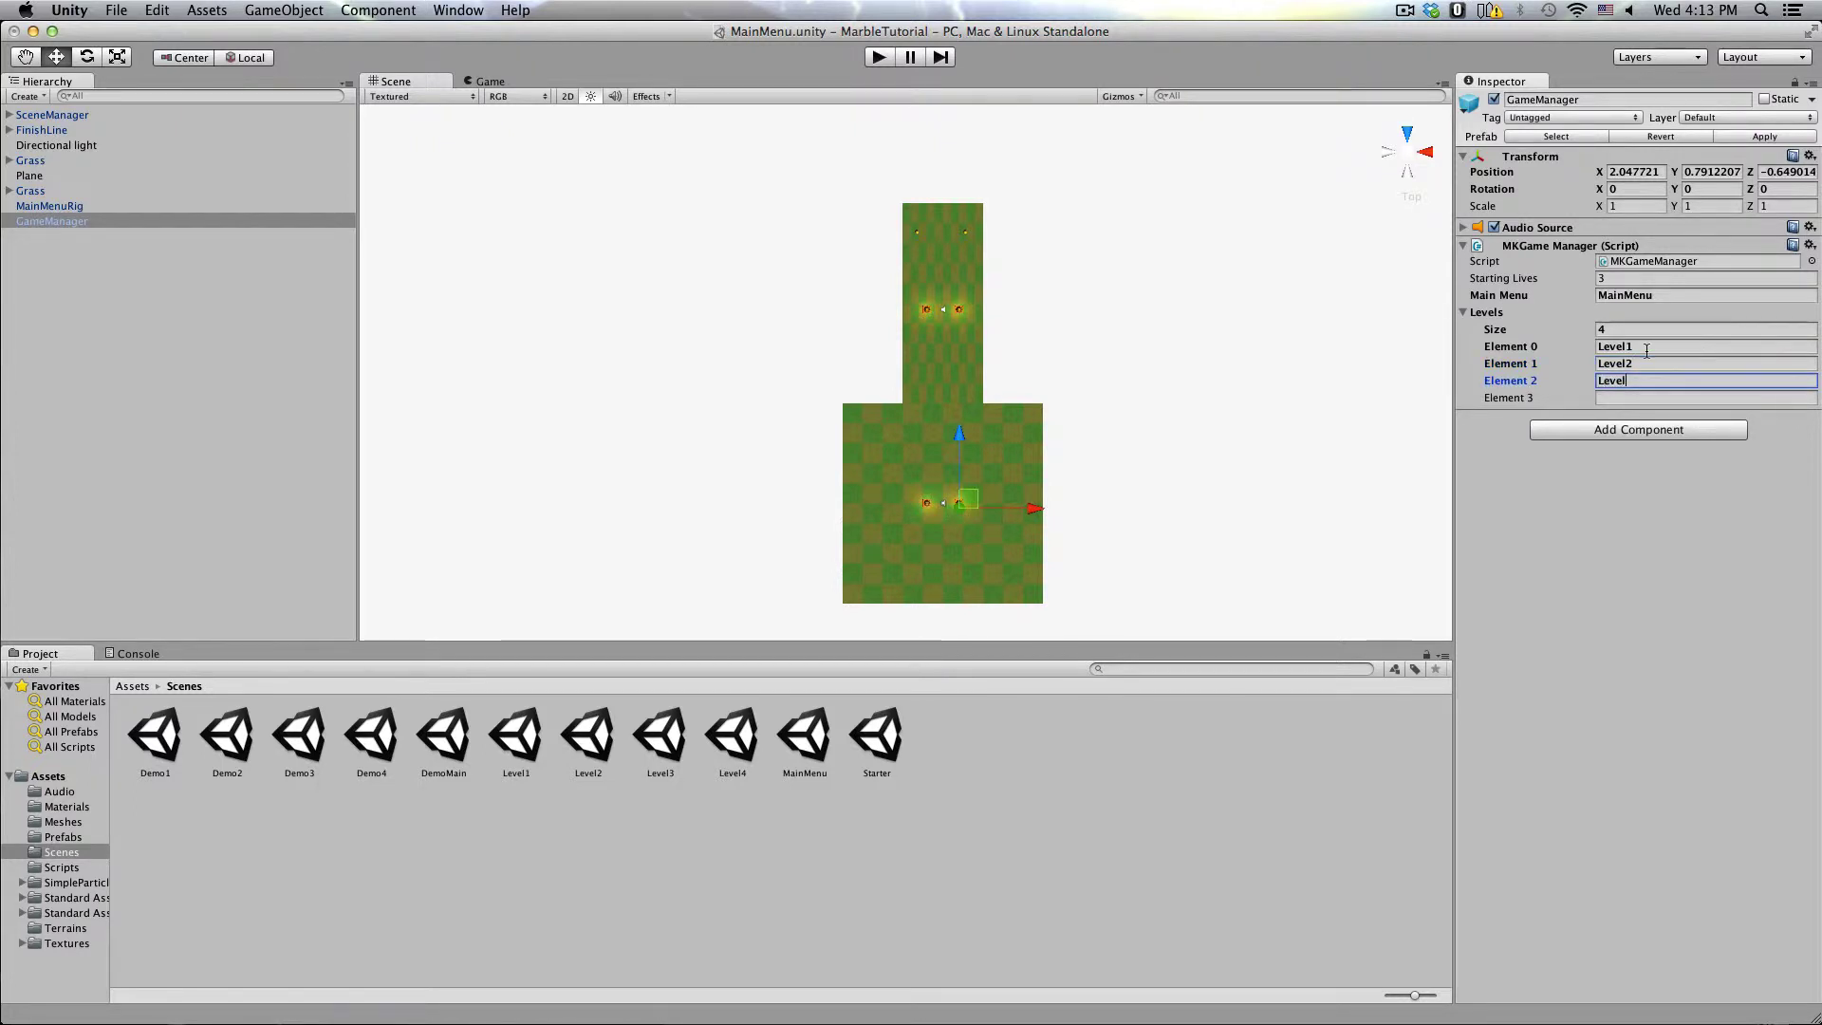
key(Tab)
text(Leve)
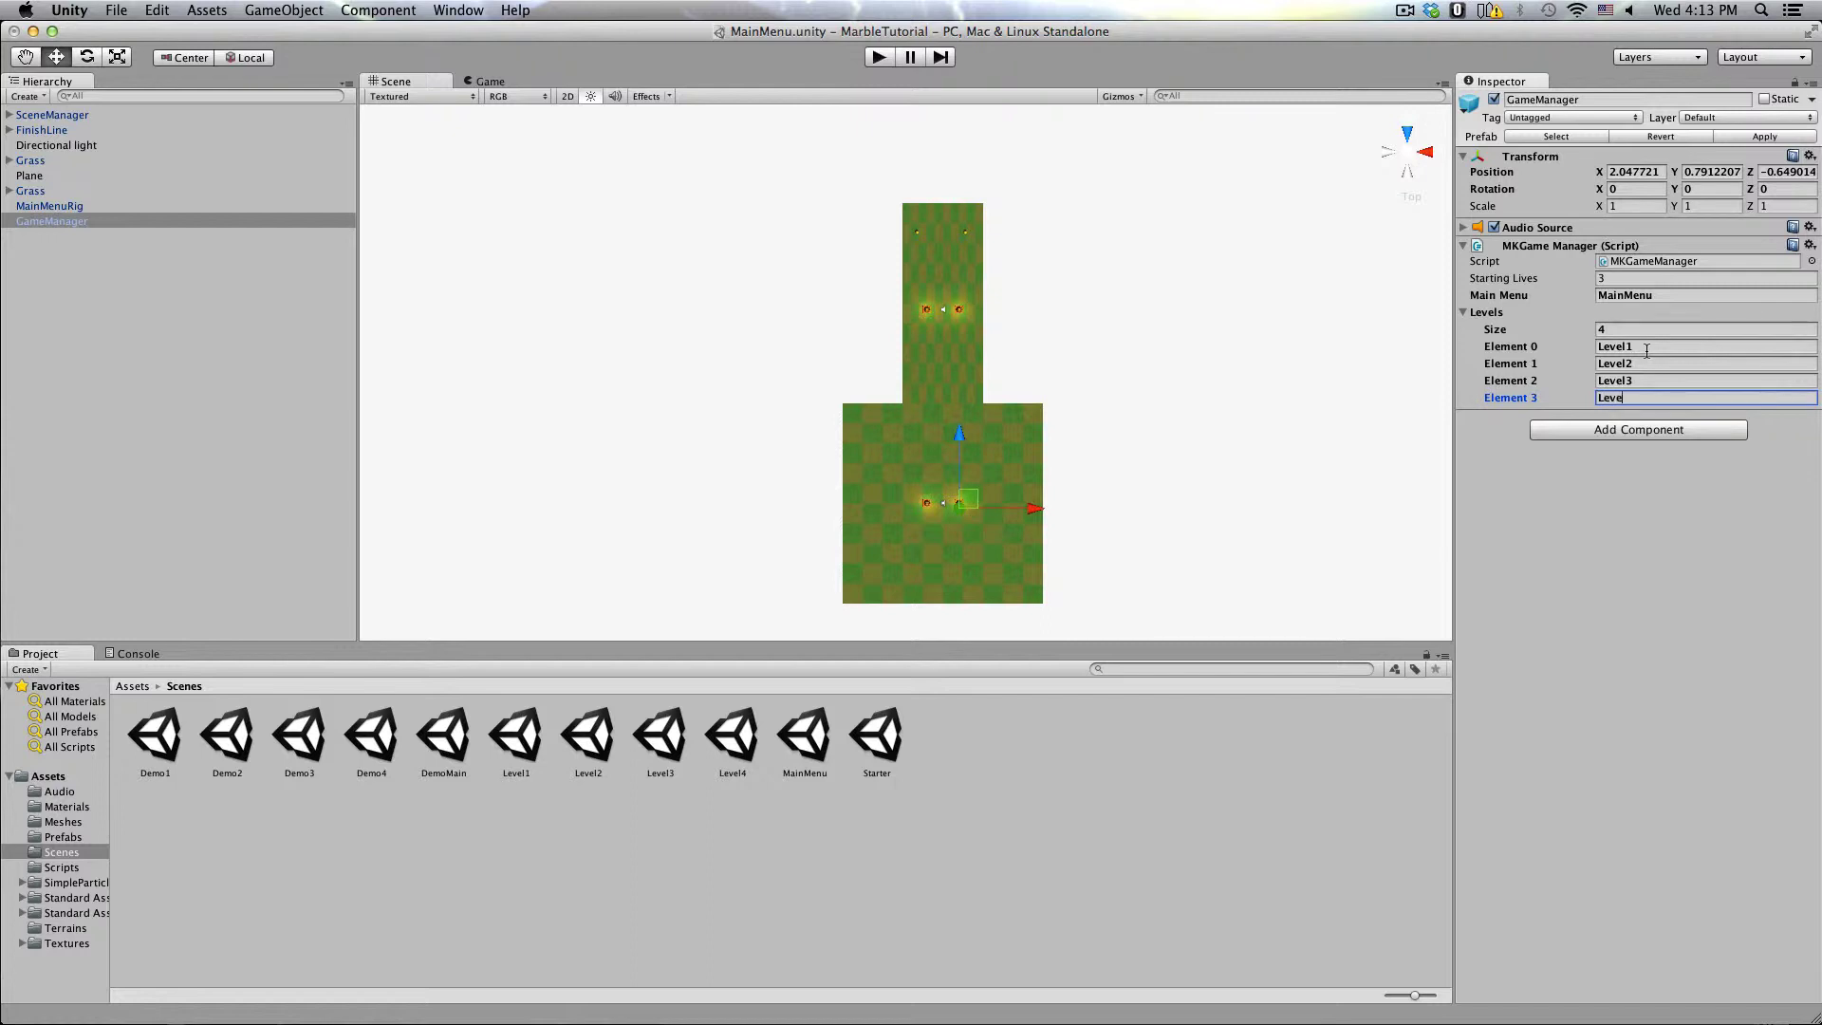
text(l4)
Step: Clear Element 3 of the GameManager's Levels list and re-enter Level4
key(BackSpace)
key(BackSpace)
key(BackSpace)
key(BackSpace)
key(BackSpace)
key(BackSpace)
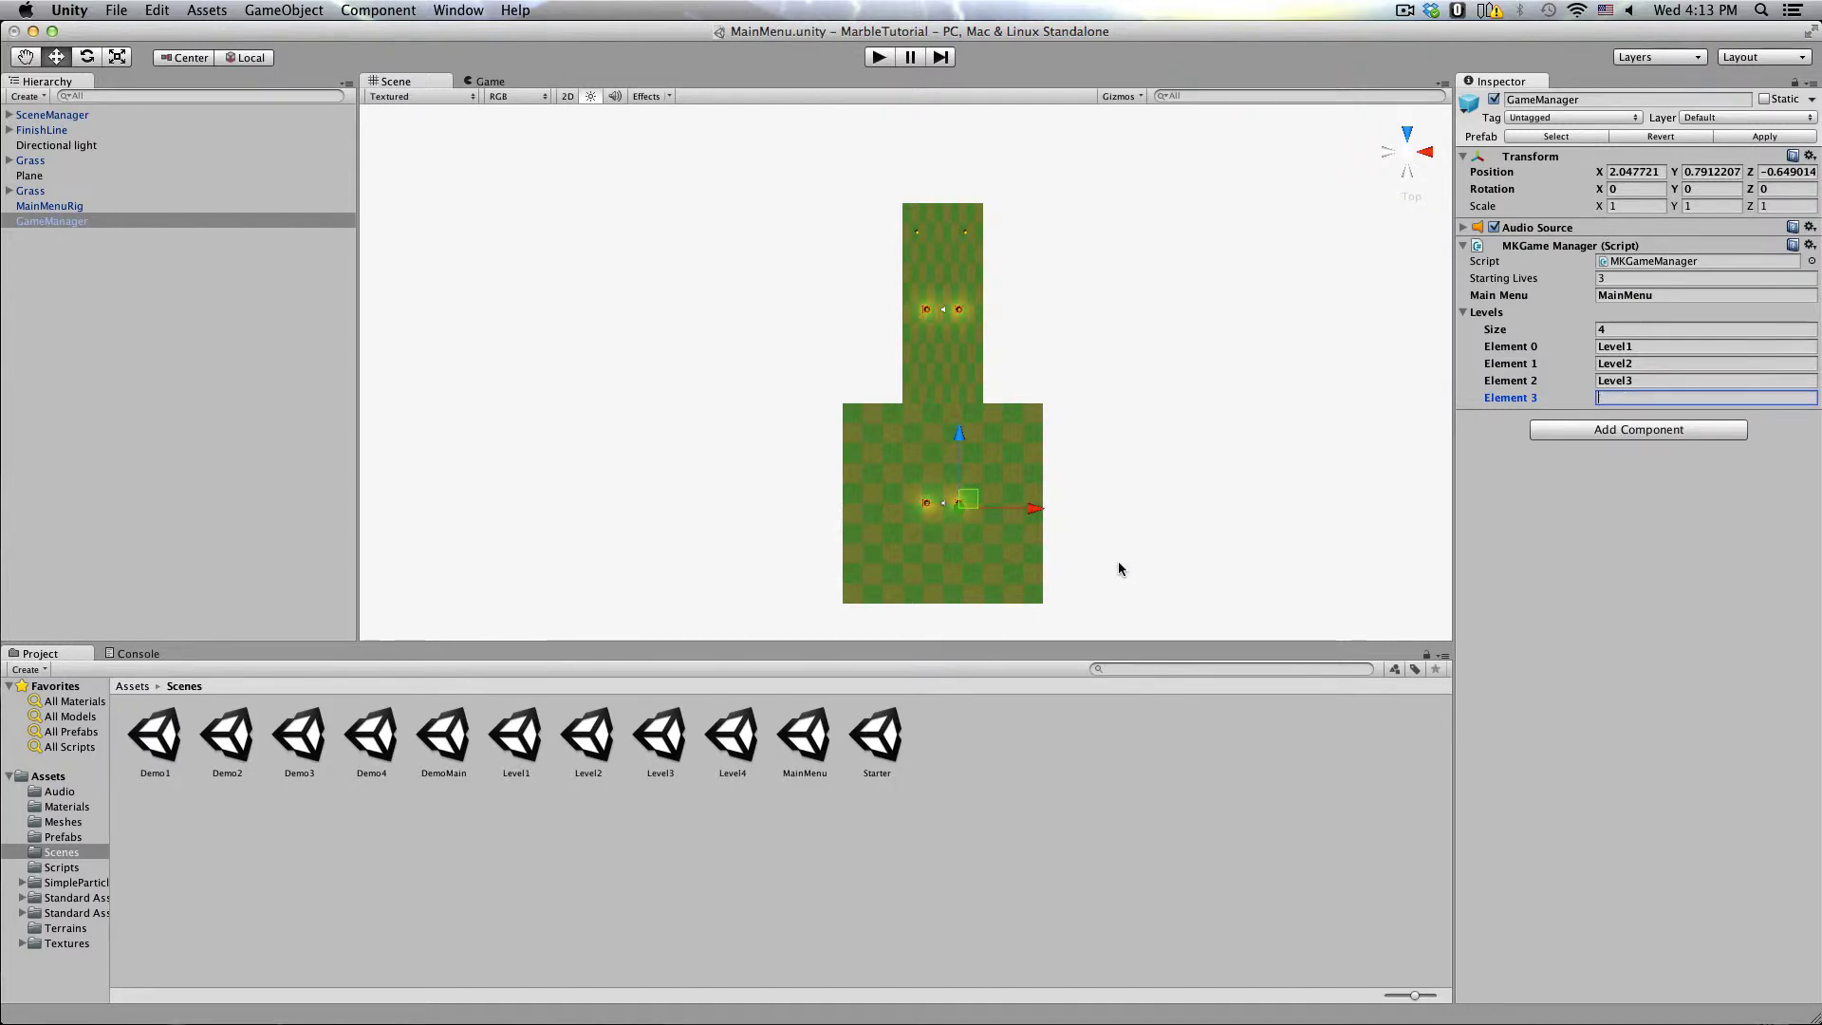
text(D)
key(BackSpace)
key(BackSpace)
key(BackSpace)
text(Level4)
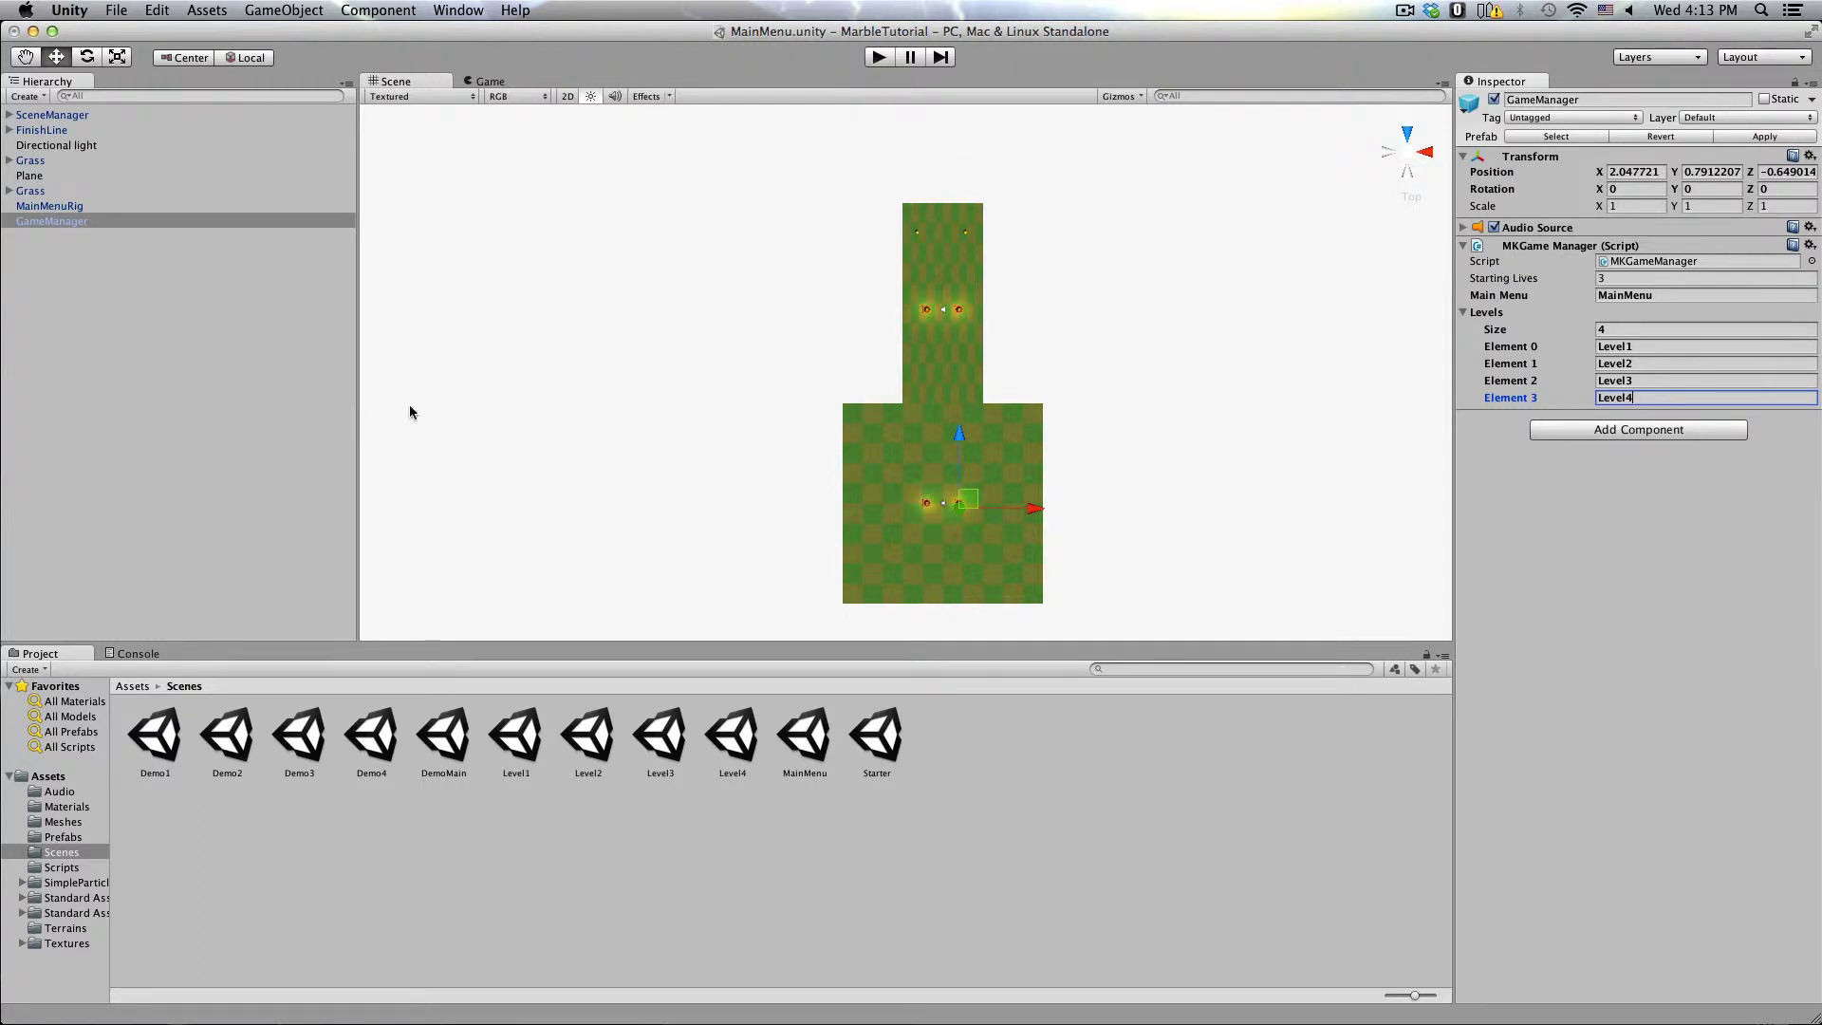
Step: Play the MainMenu scene briefly to check the main menu and stop play mode
click(882, 58)
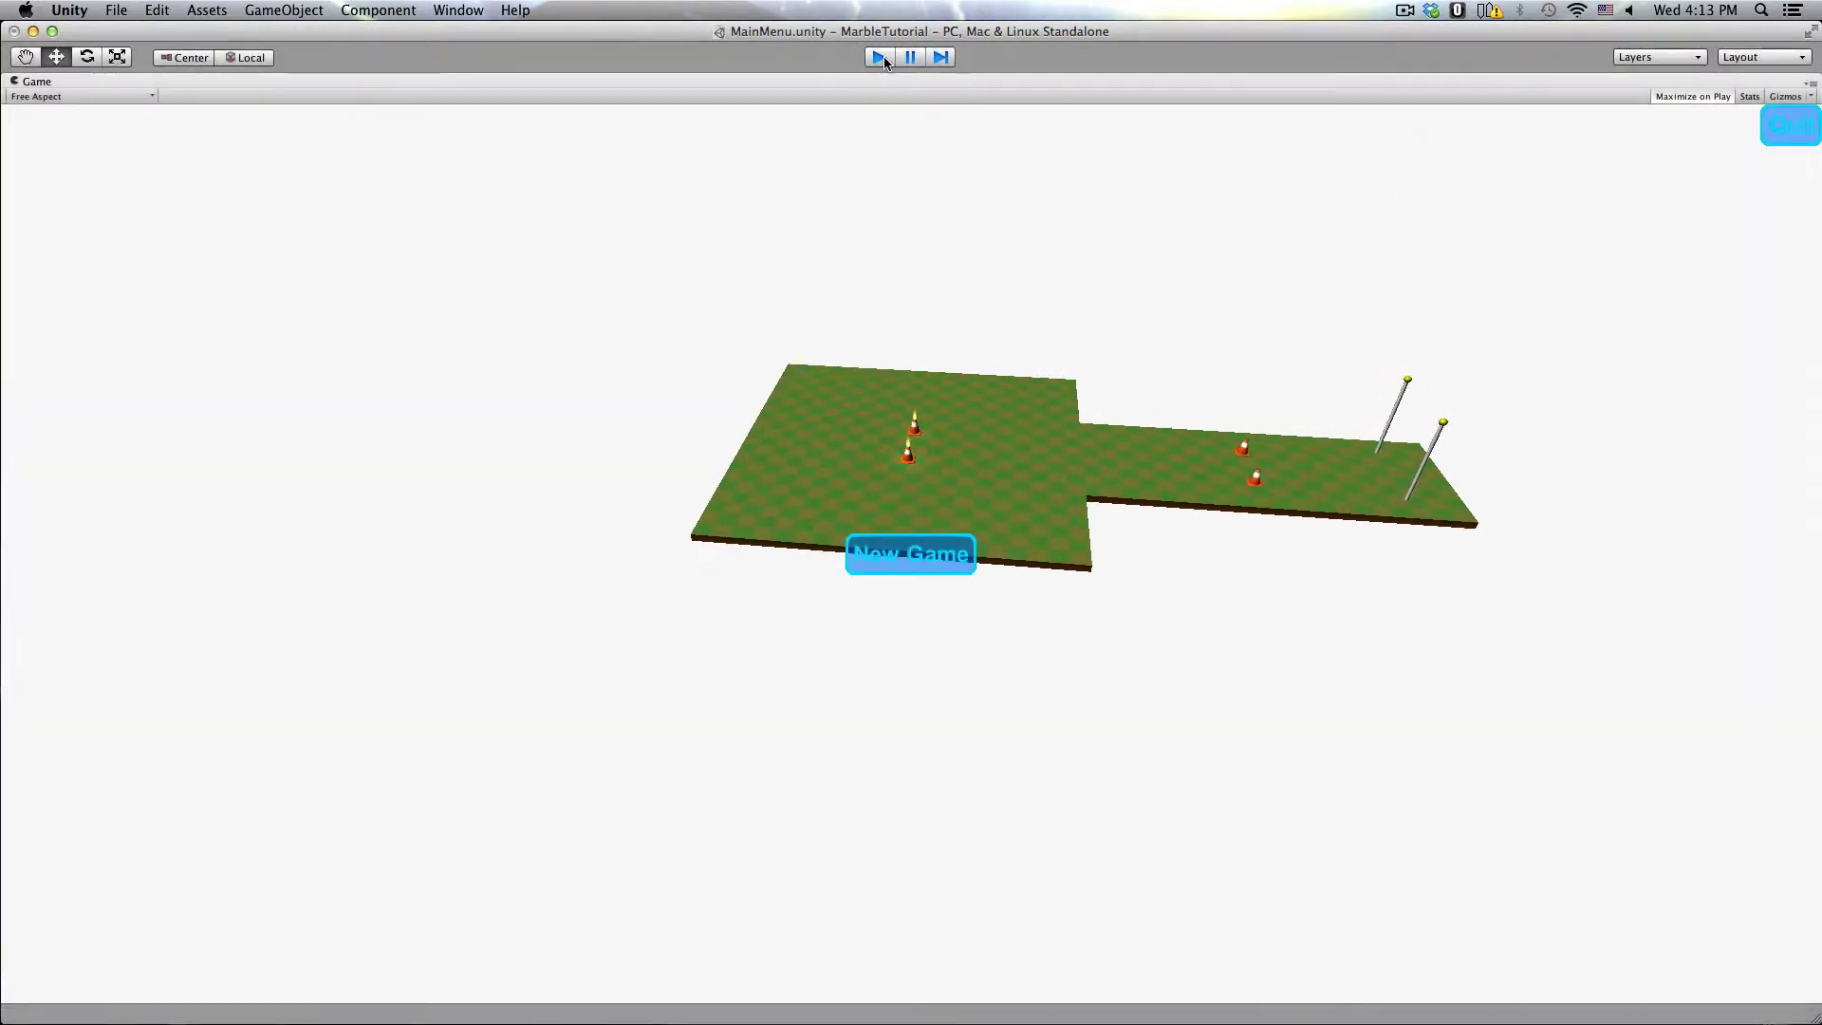
click(879, 57)
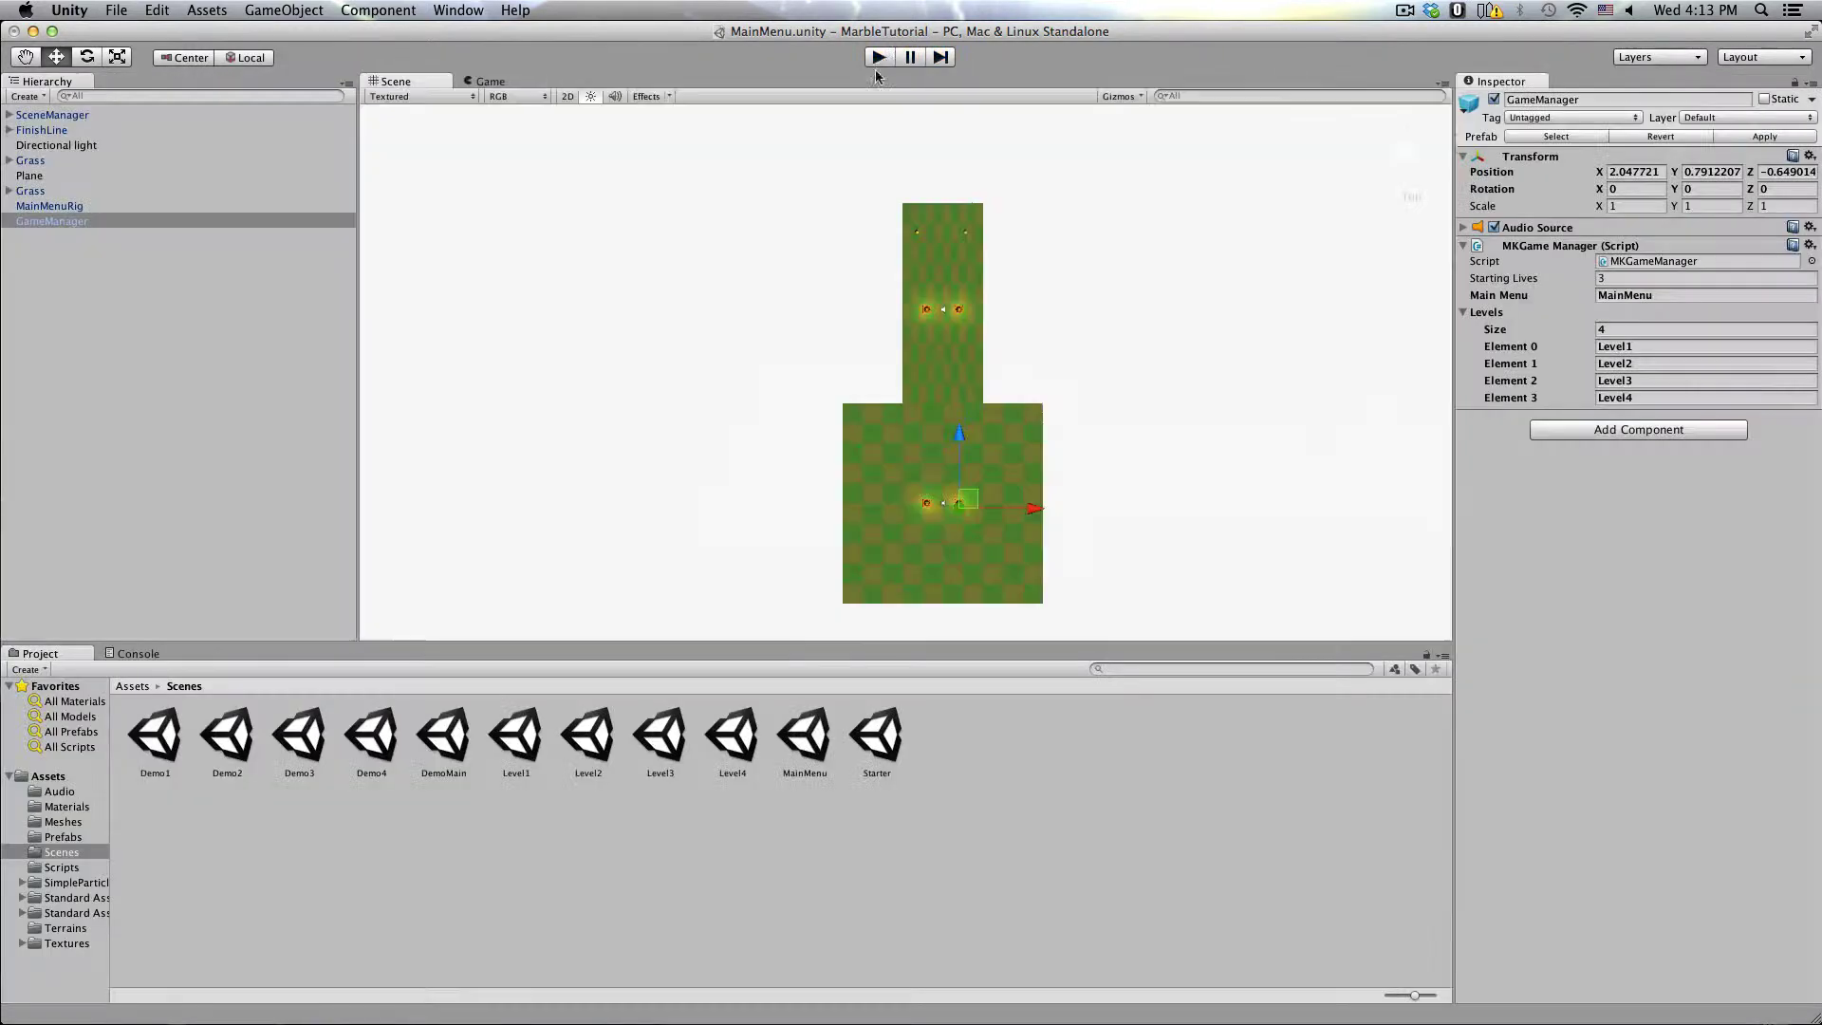
Step: Open the build settings and remove all listed scenes from Scenes In Build
click(116, 10)
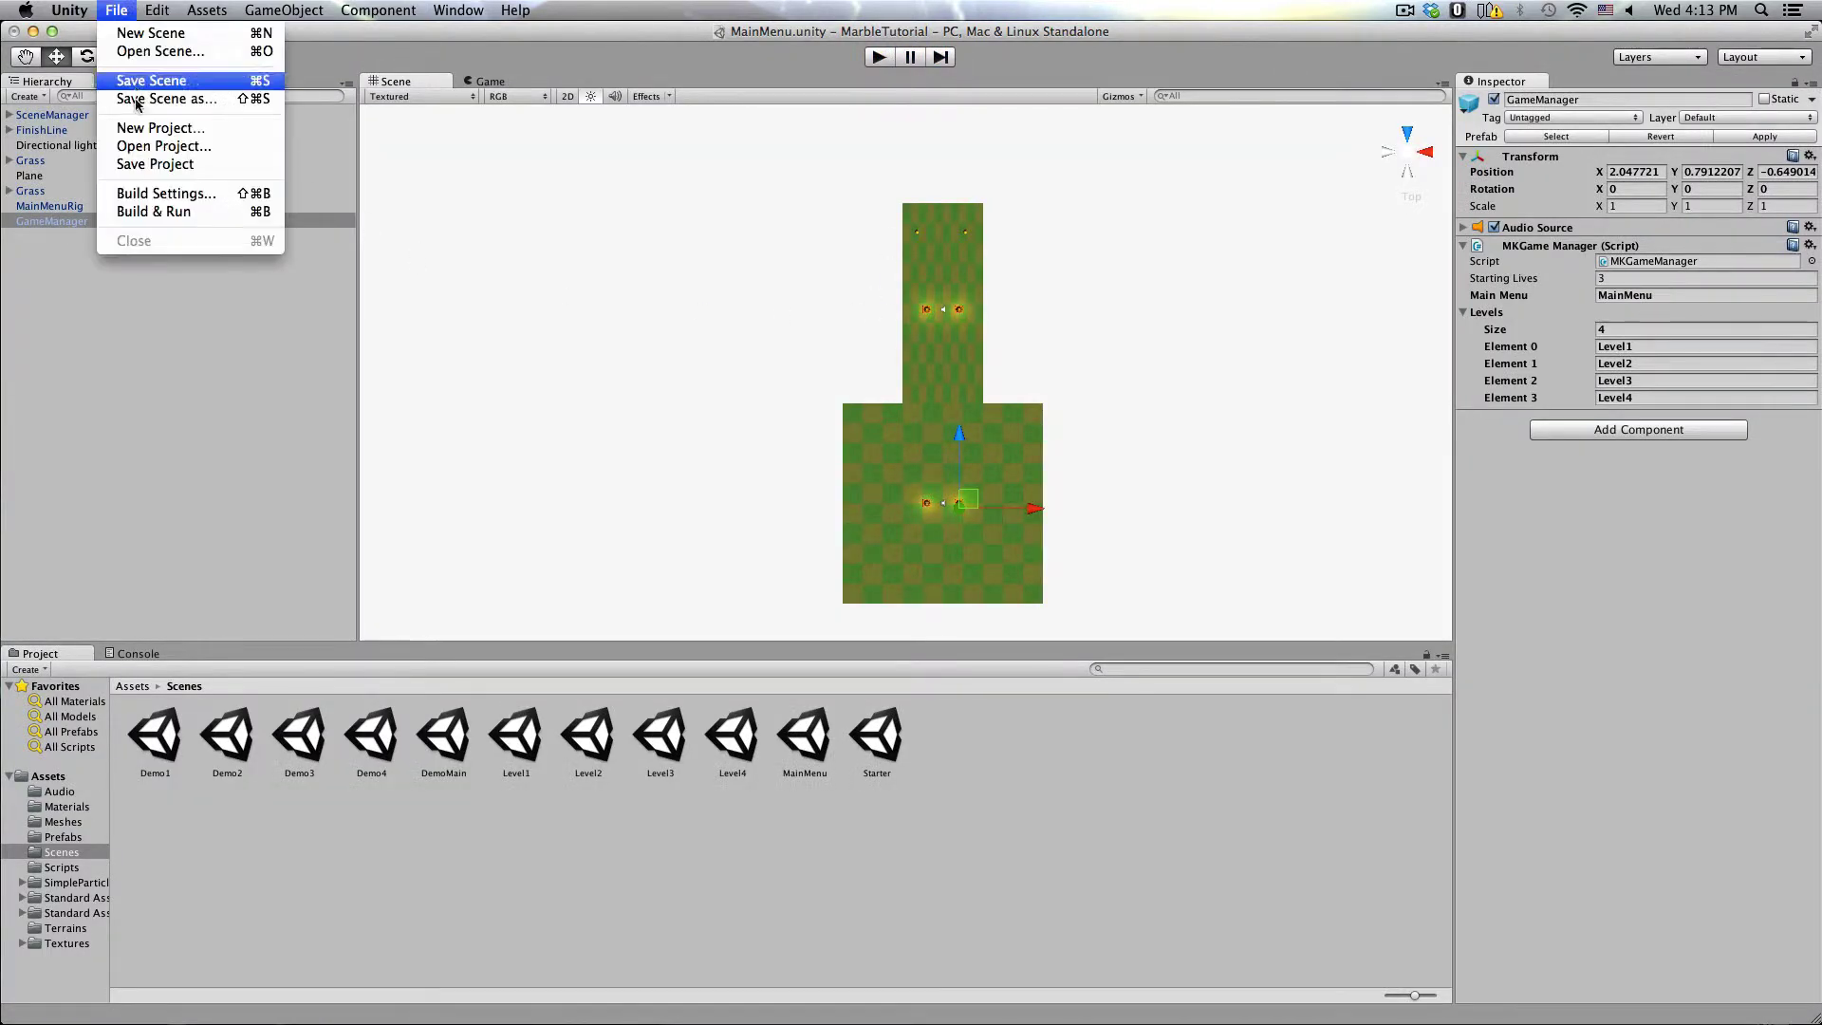
click(139, 192)
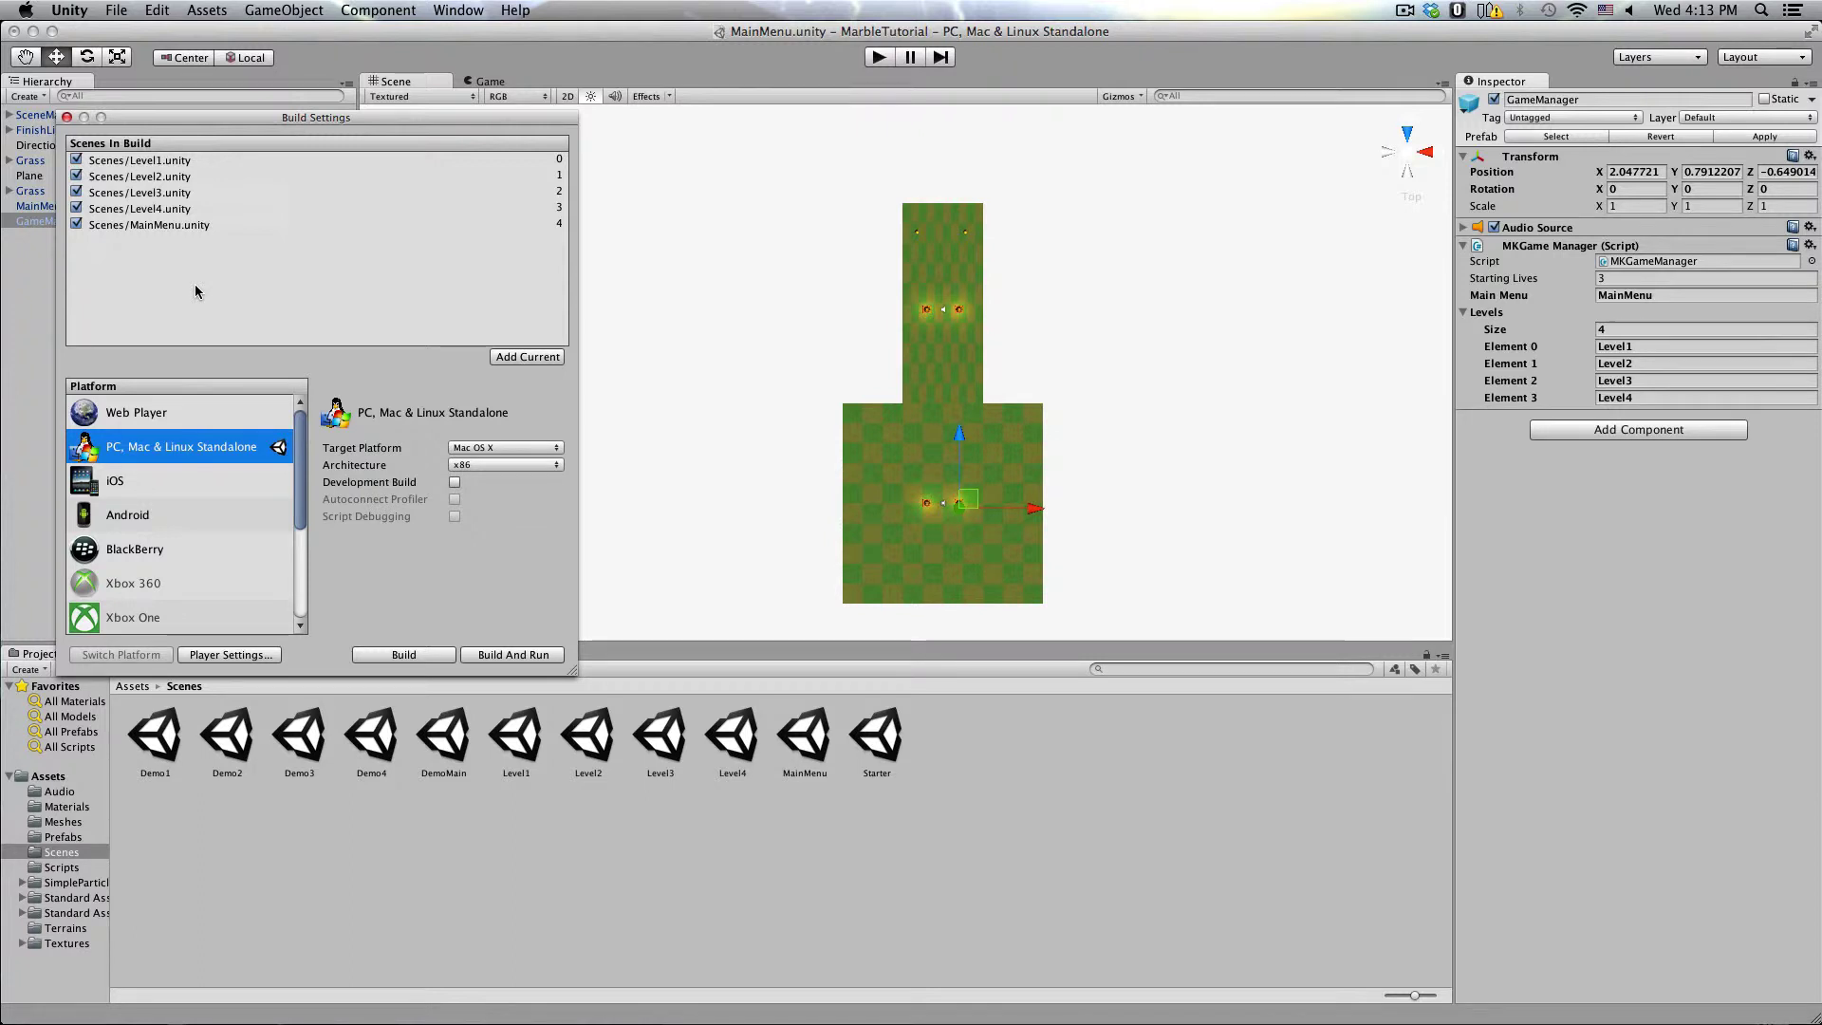
click(181, 167)
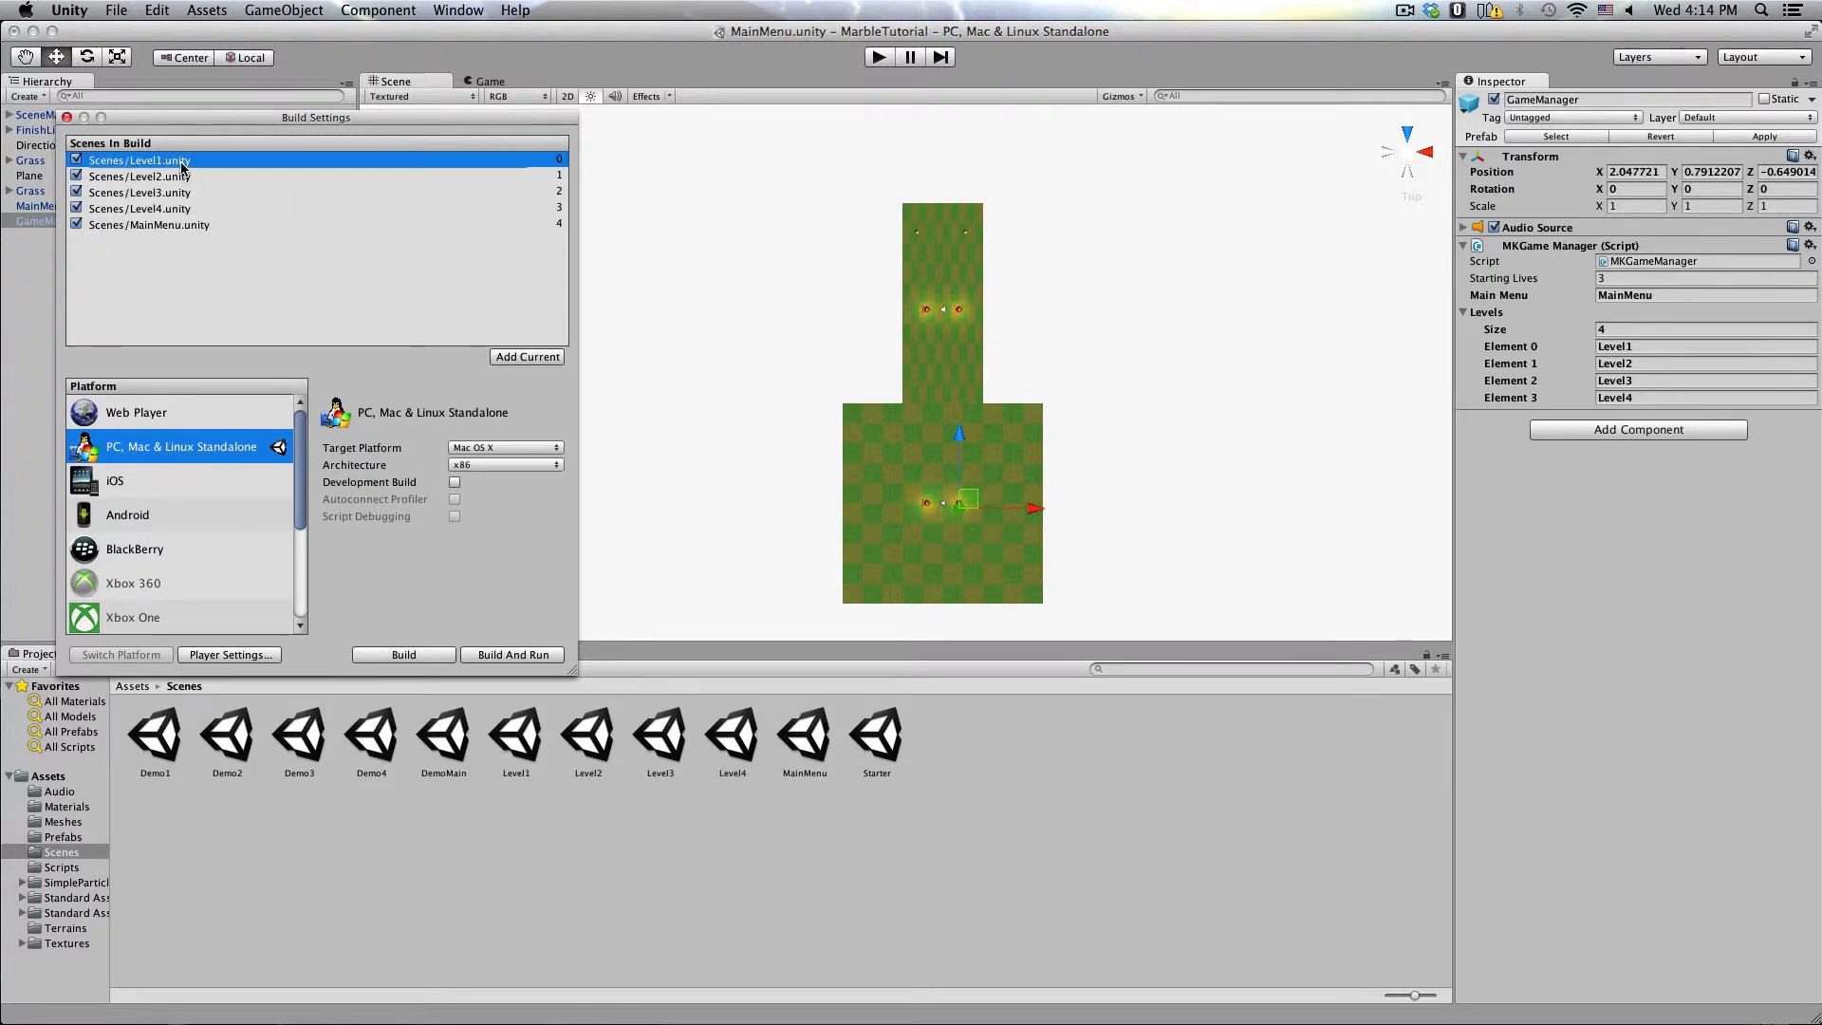
shift+click(181, 225)
key(Delete)
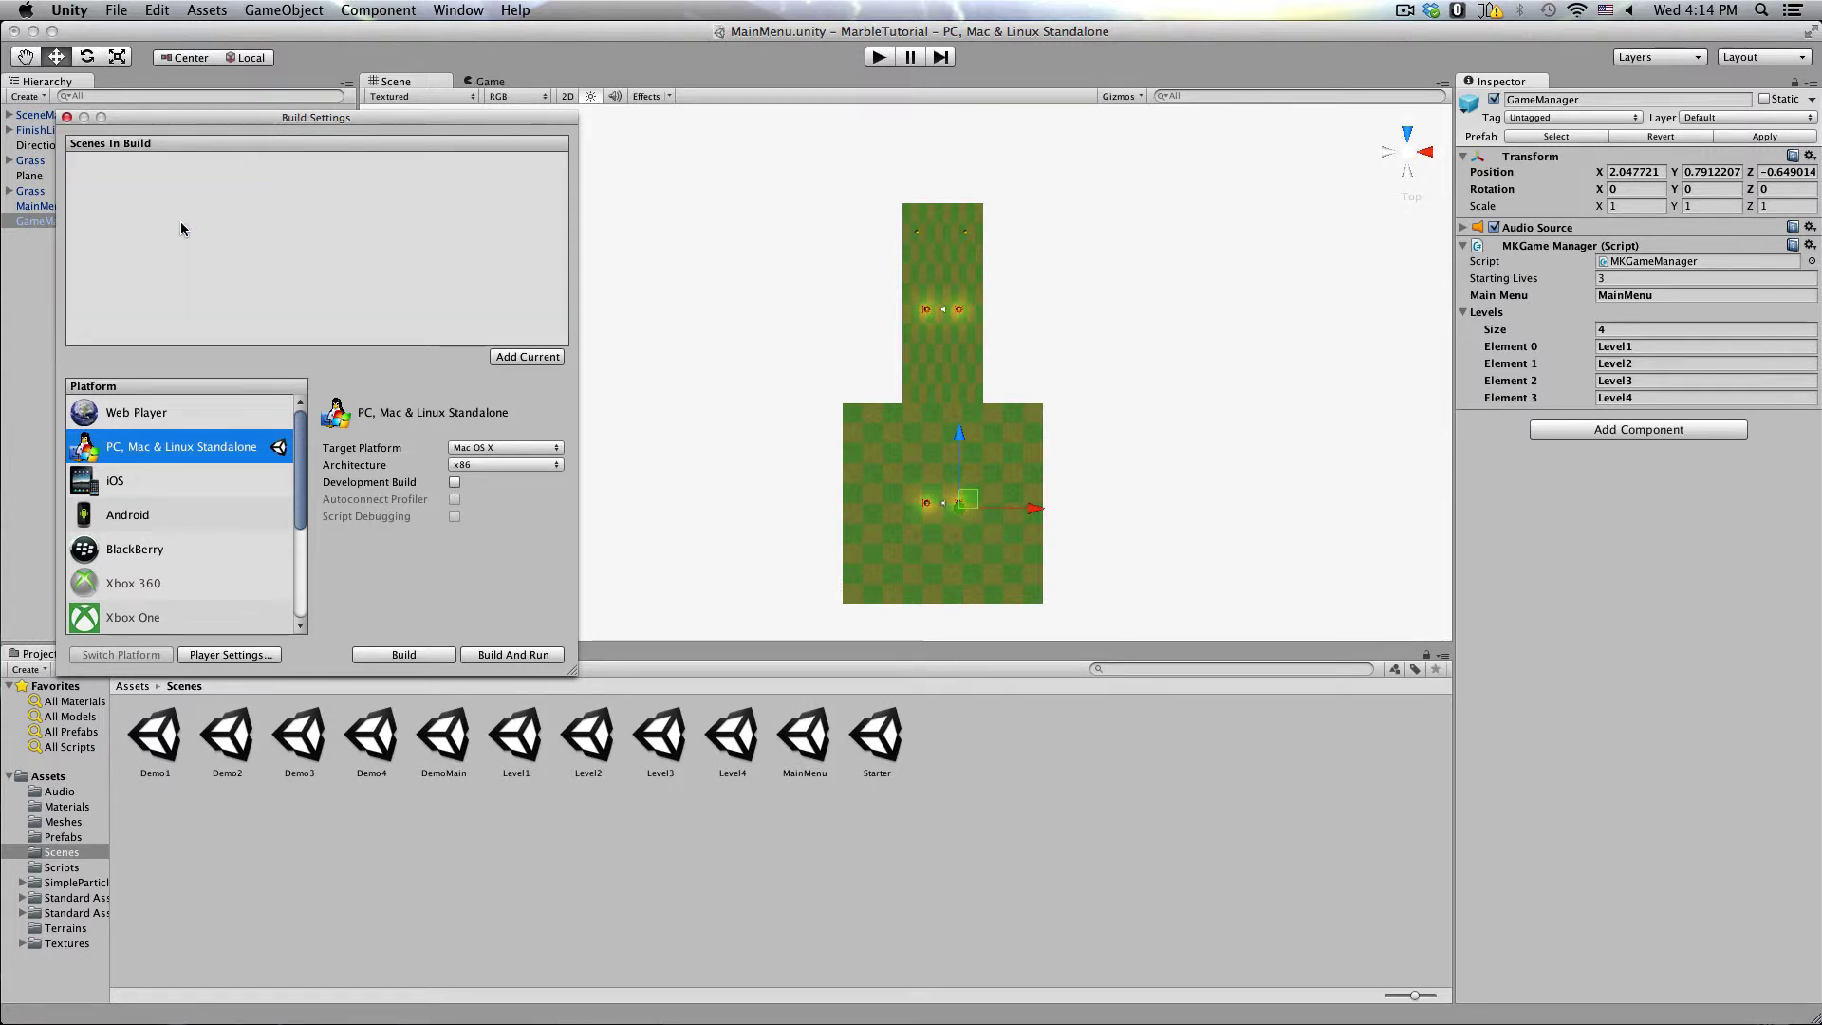
Step: Add the Level1, Level2, Level3, Level4 and MainMenu scenes to Scenes In Build, in that order
drag(518, 733, 419, 304)
drag(589, 736, 418, 276)
drag(667, 728, 459, 313)
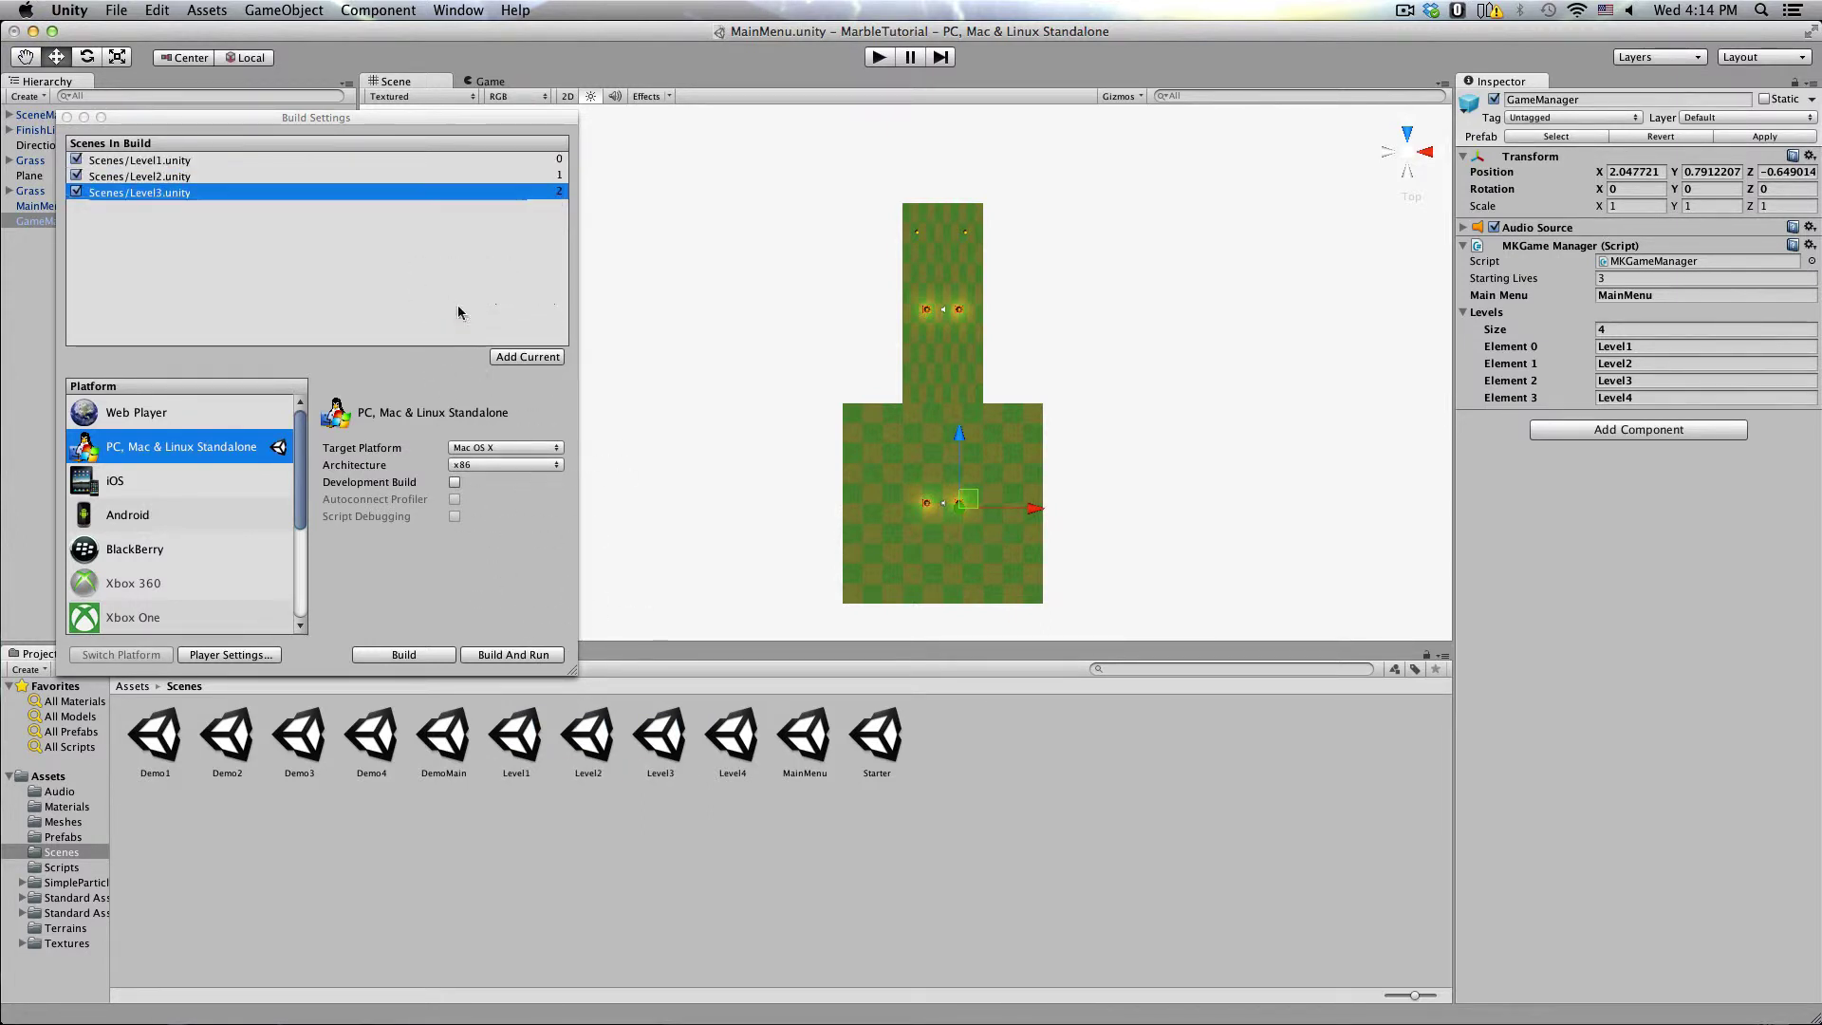
drag(731, 735, 421, 265)
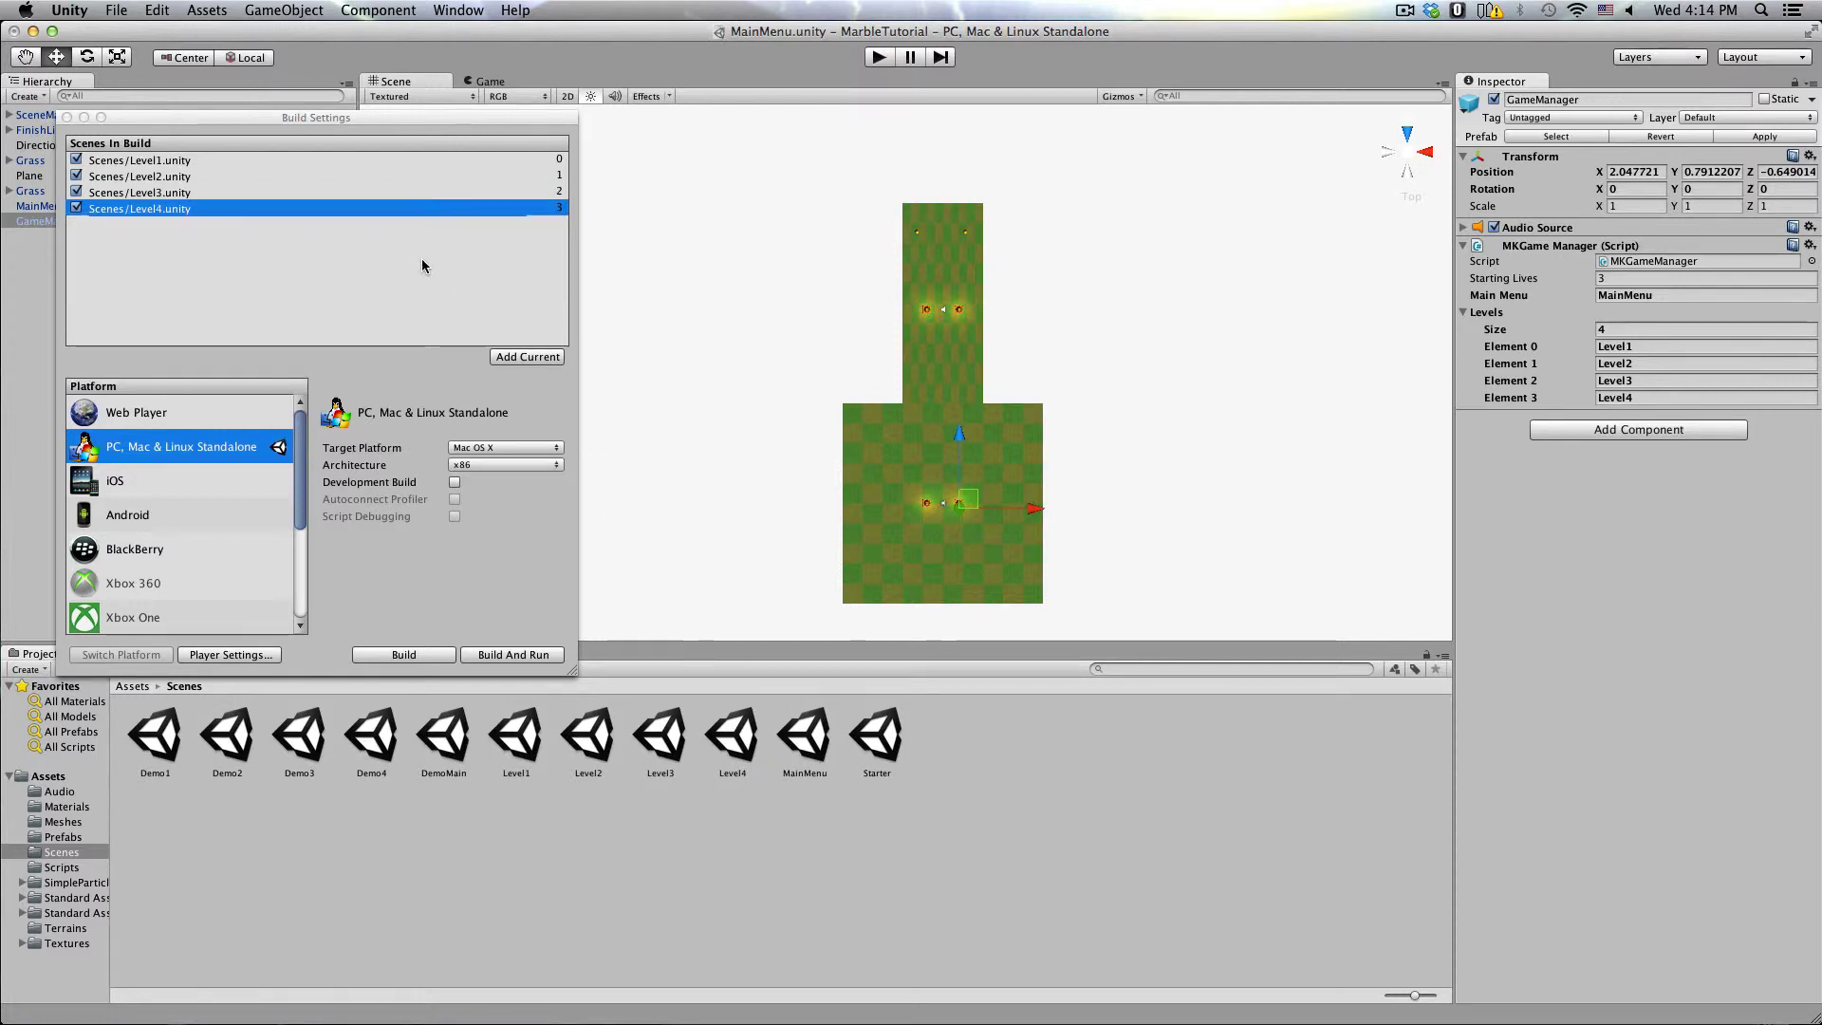
drag(805, 736, 397, 304)
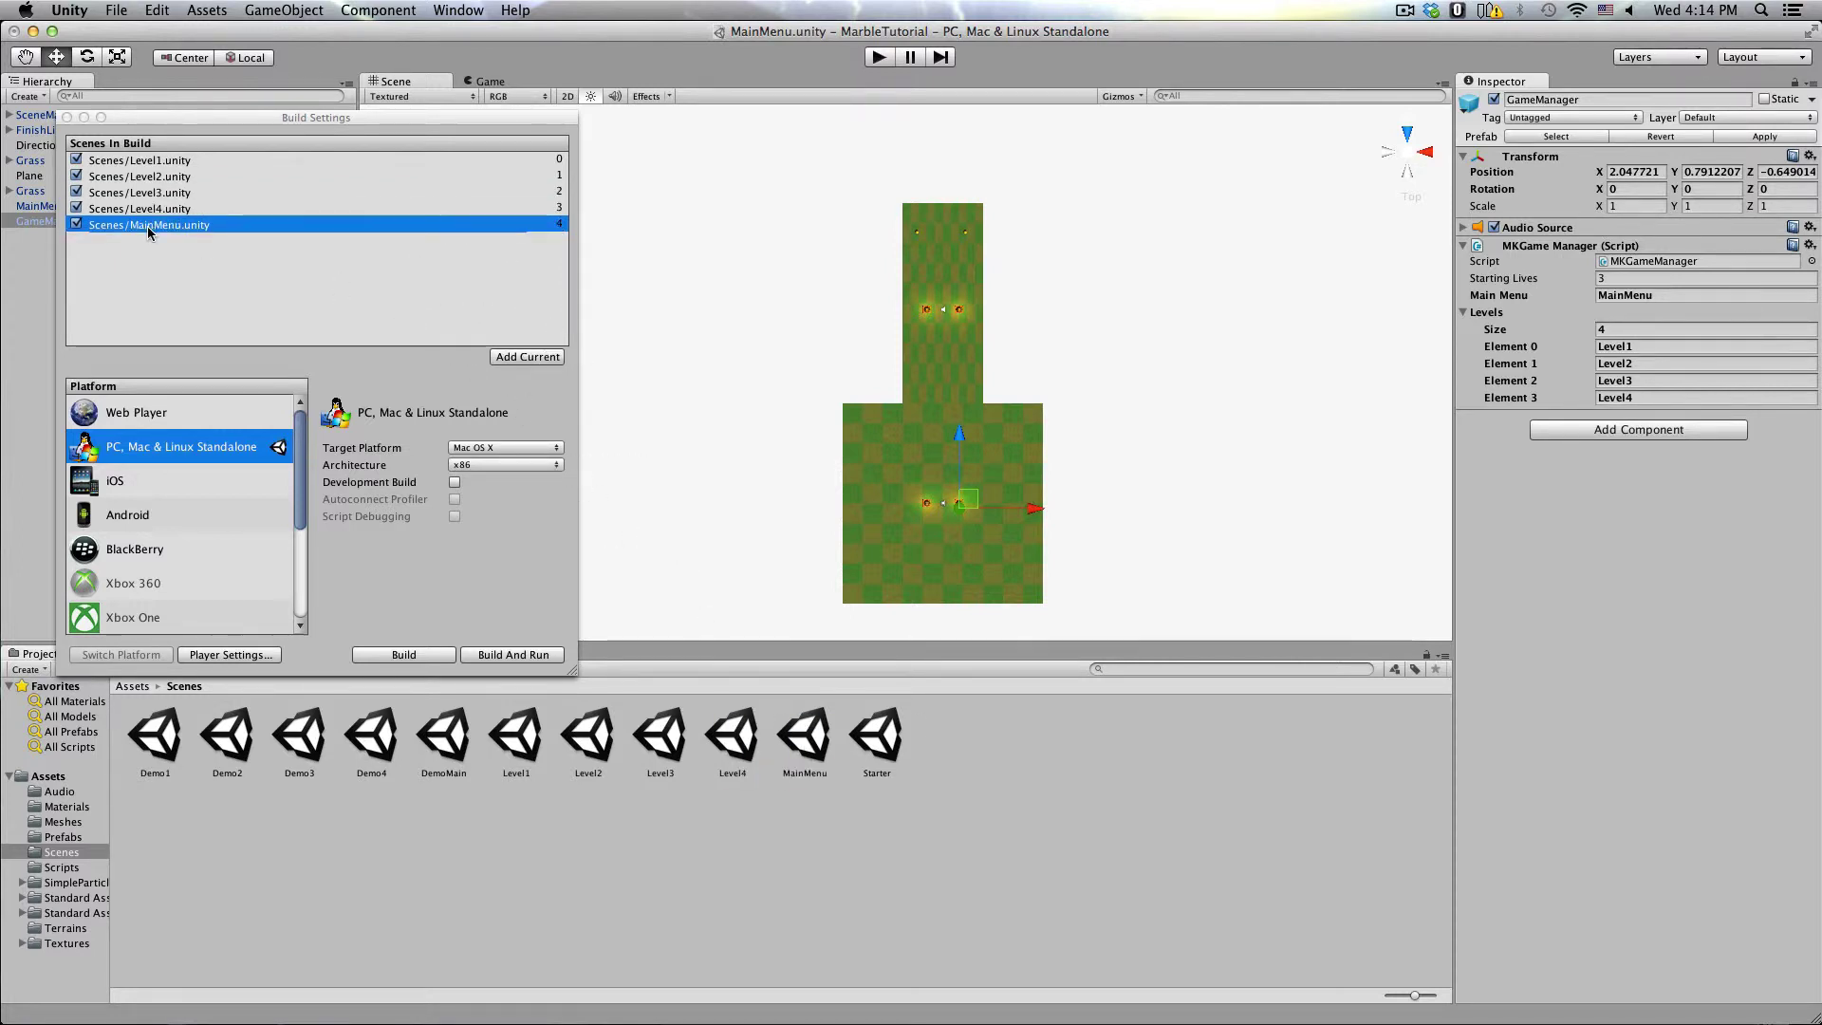
Step: Move the MainMenu scene to the first place in Scenes In Build and close the build settings
drag(148, 233, 149, 154)
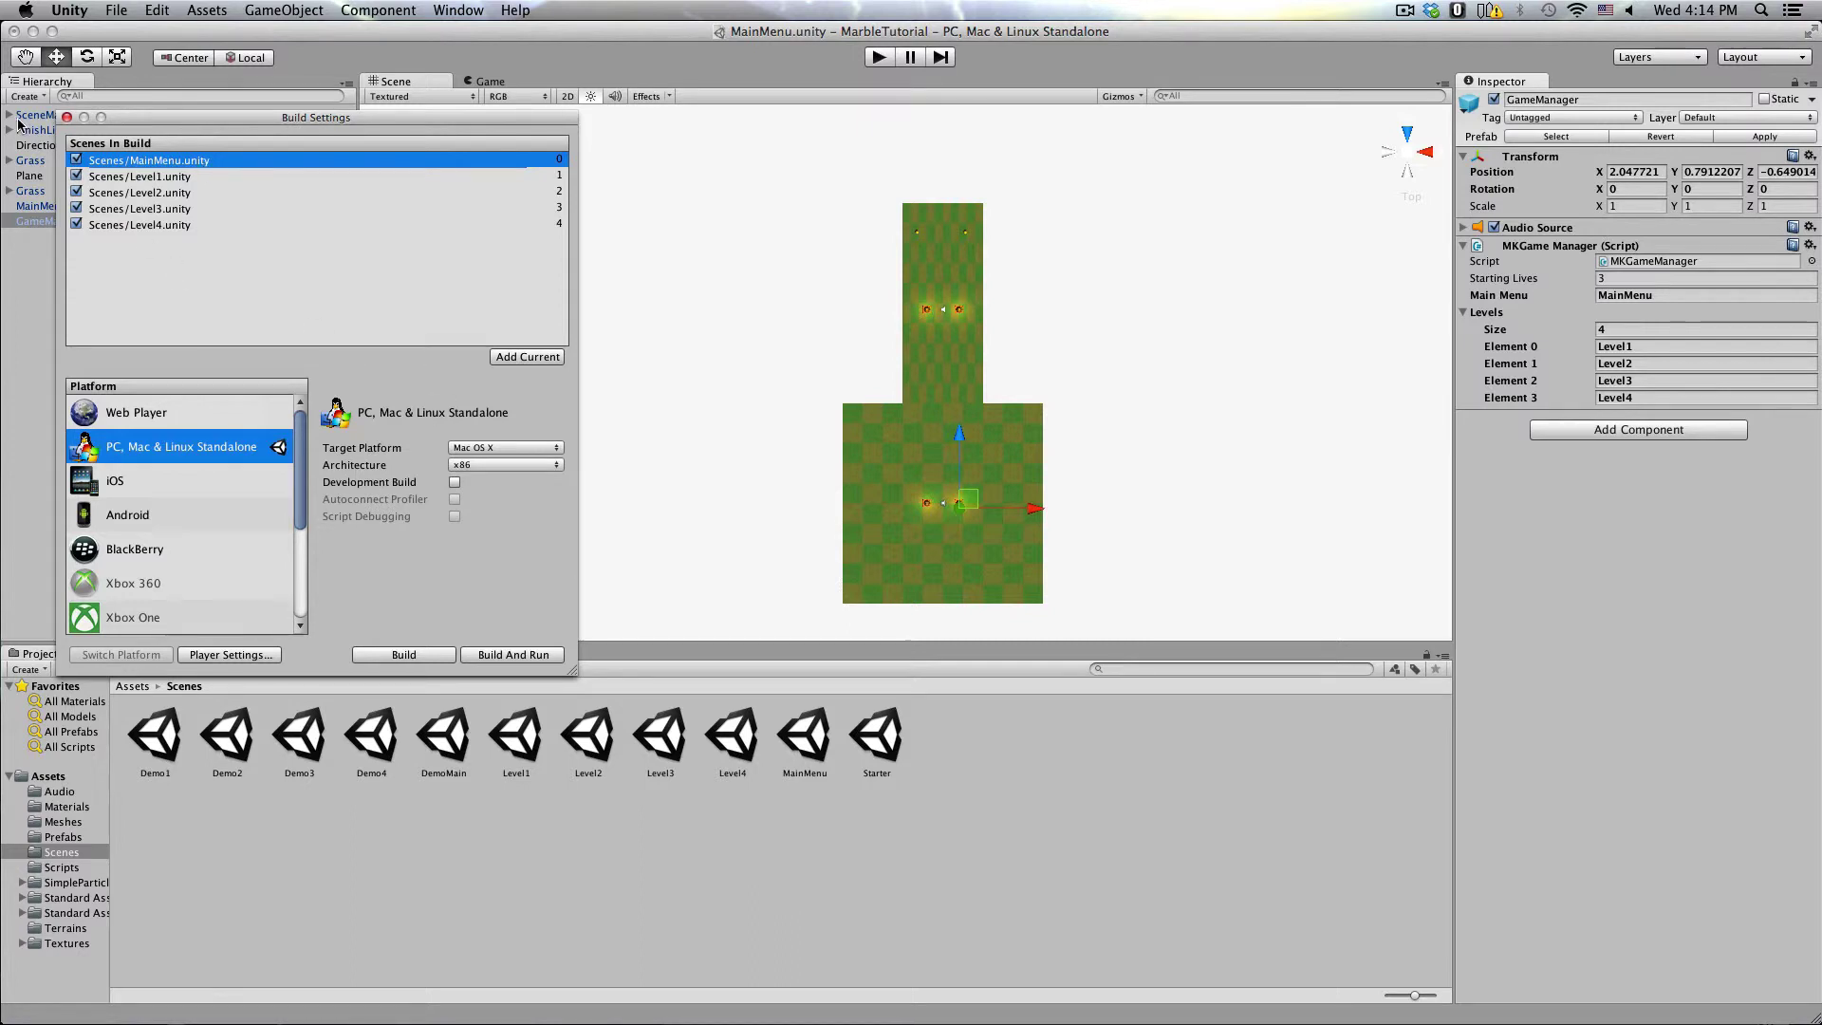
click(66, 116)
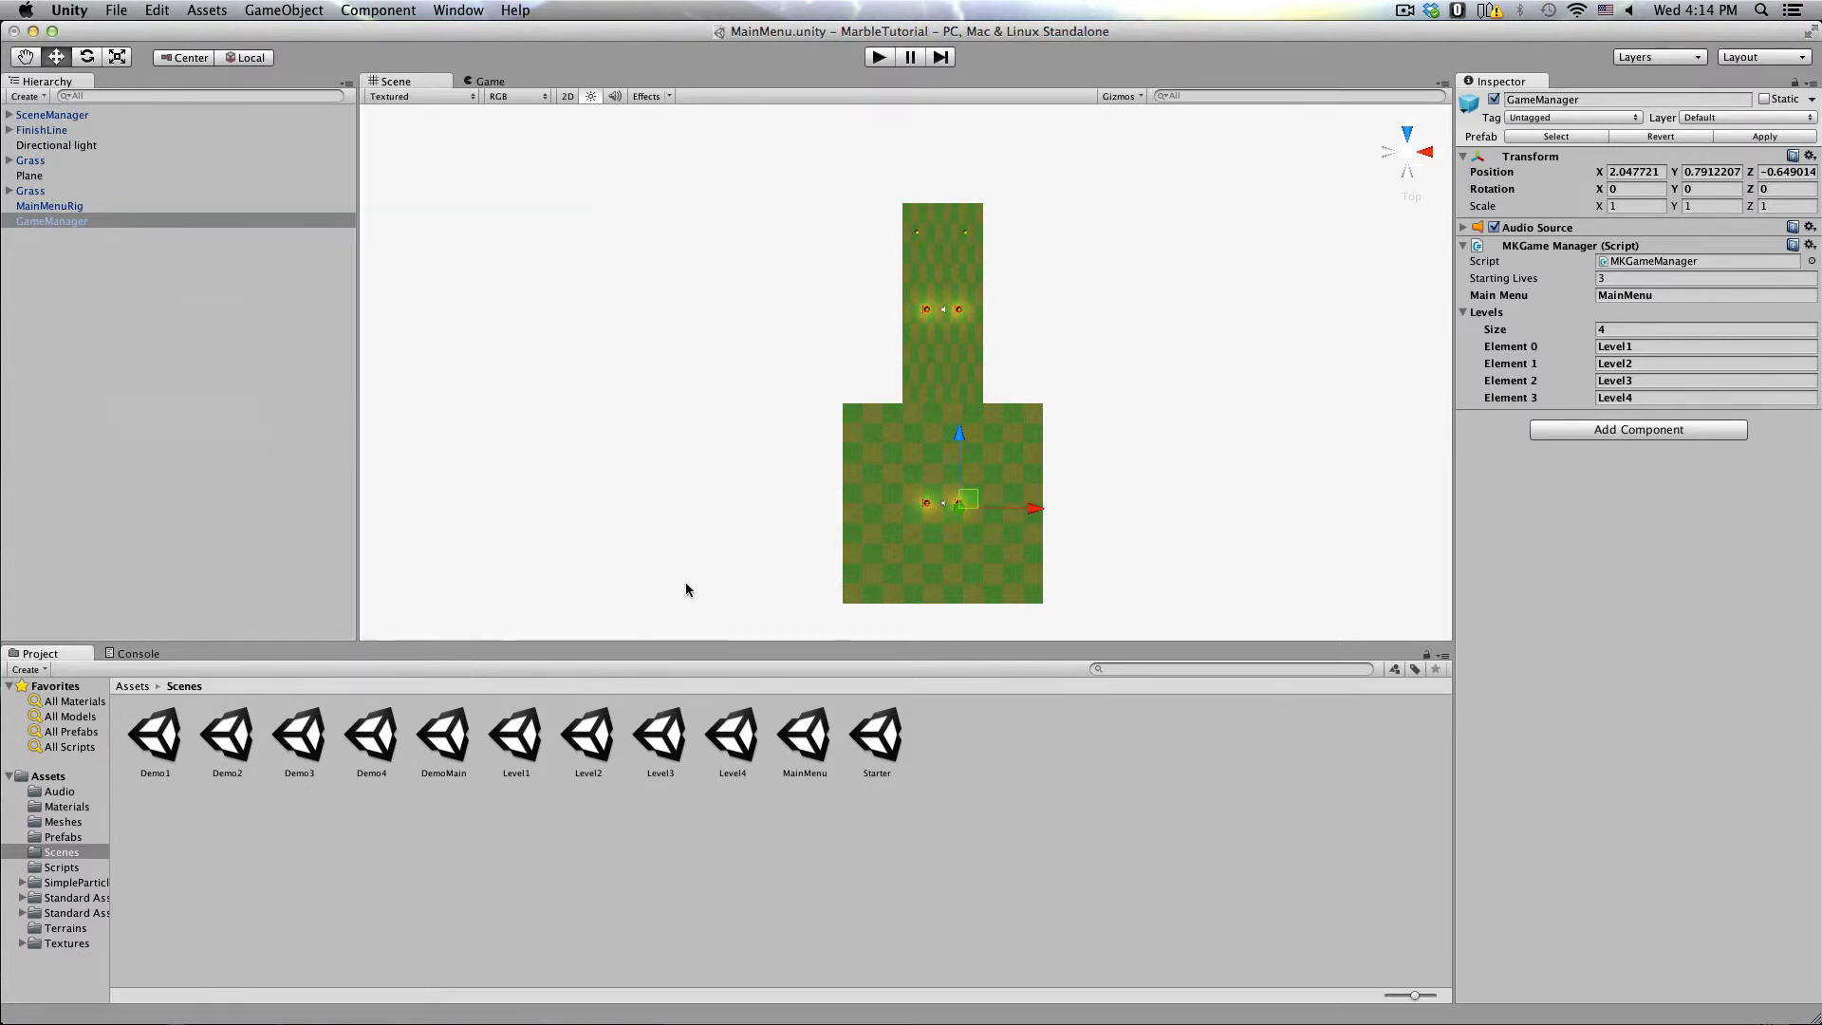
Step: Play the MainMenu scene, start a new game and roll the marble through the first level to the finish line
click(880, 59)
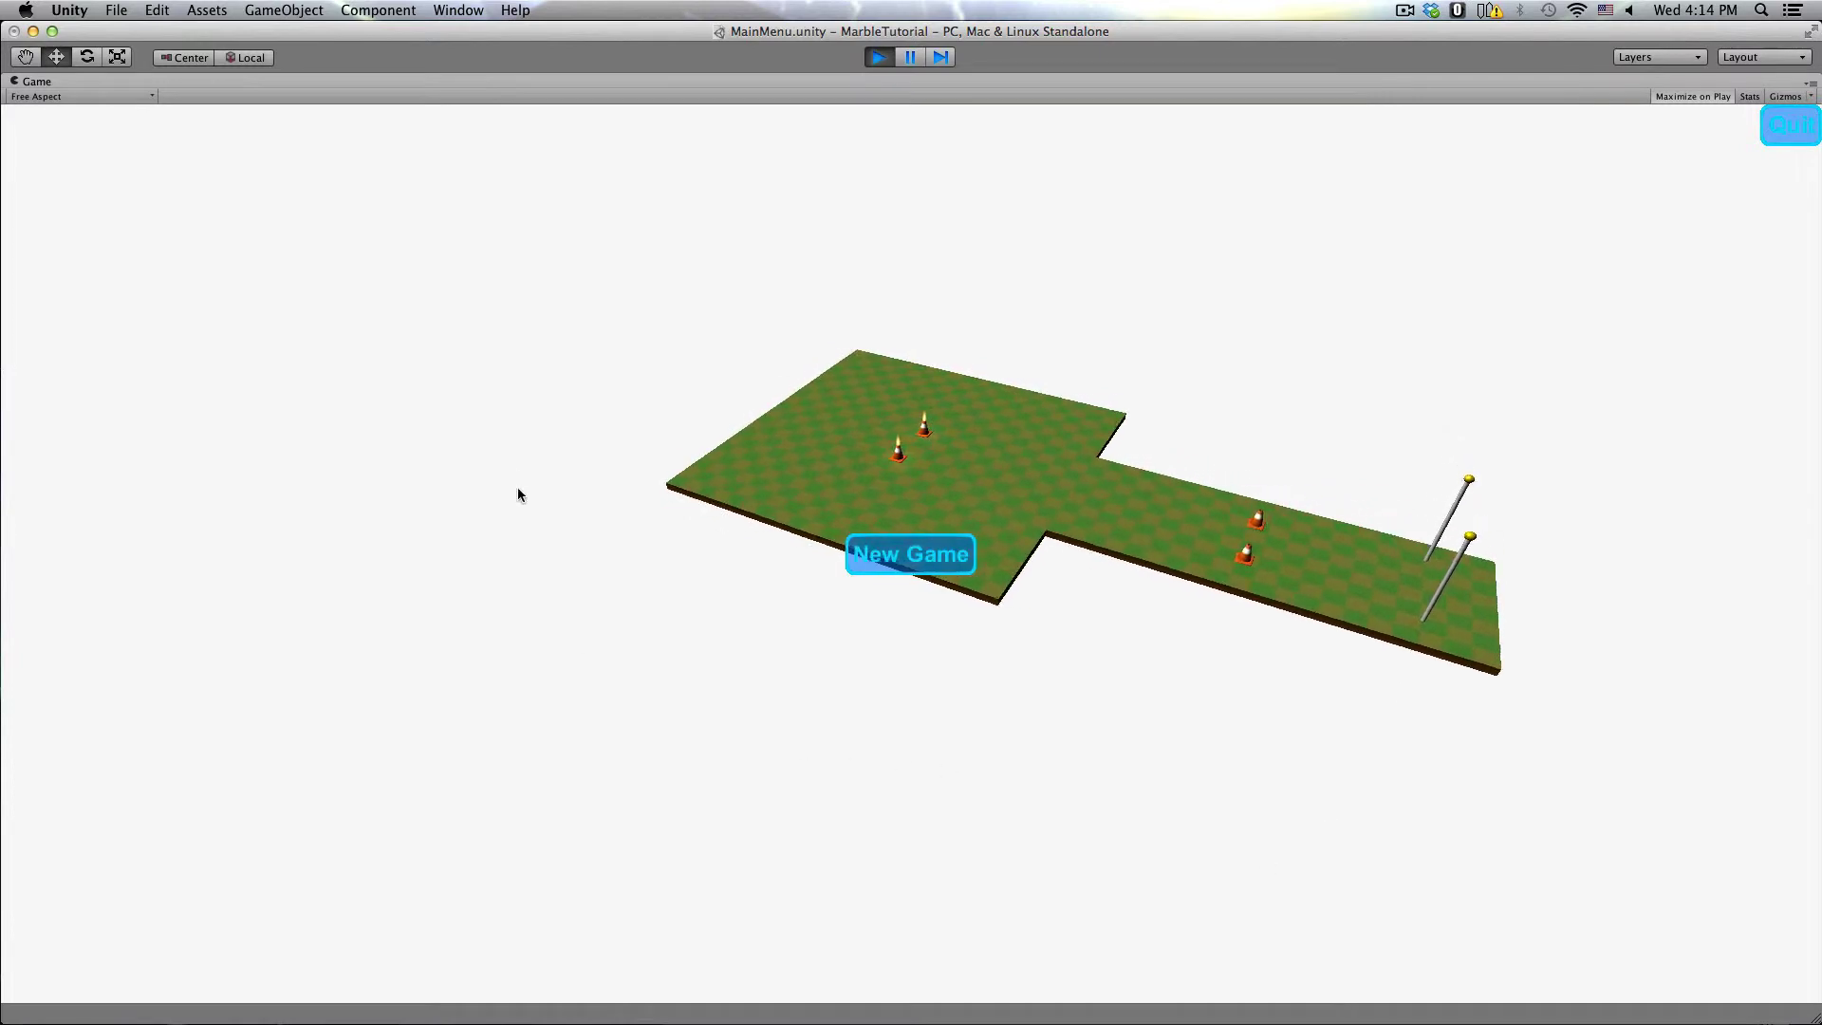
click(897, 561)
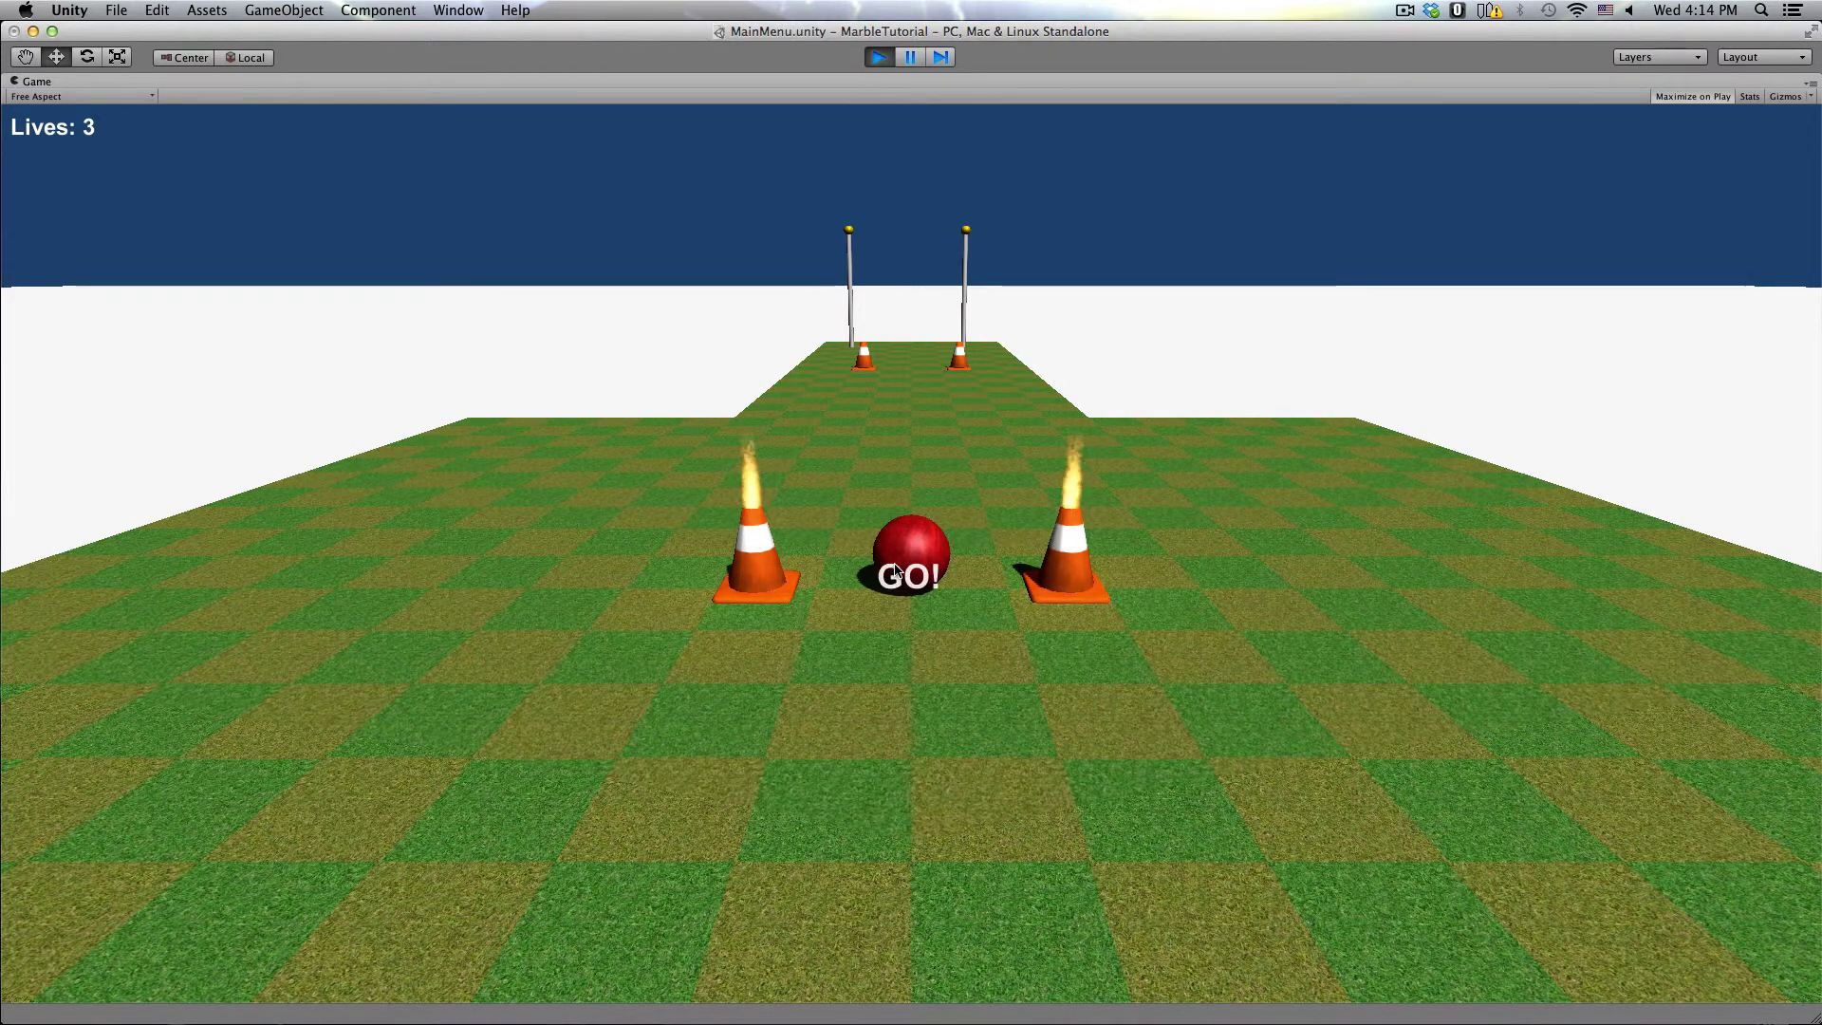
key(Up)
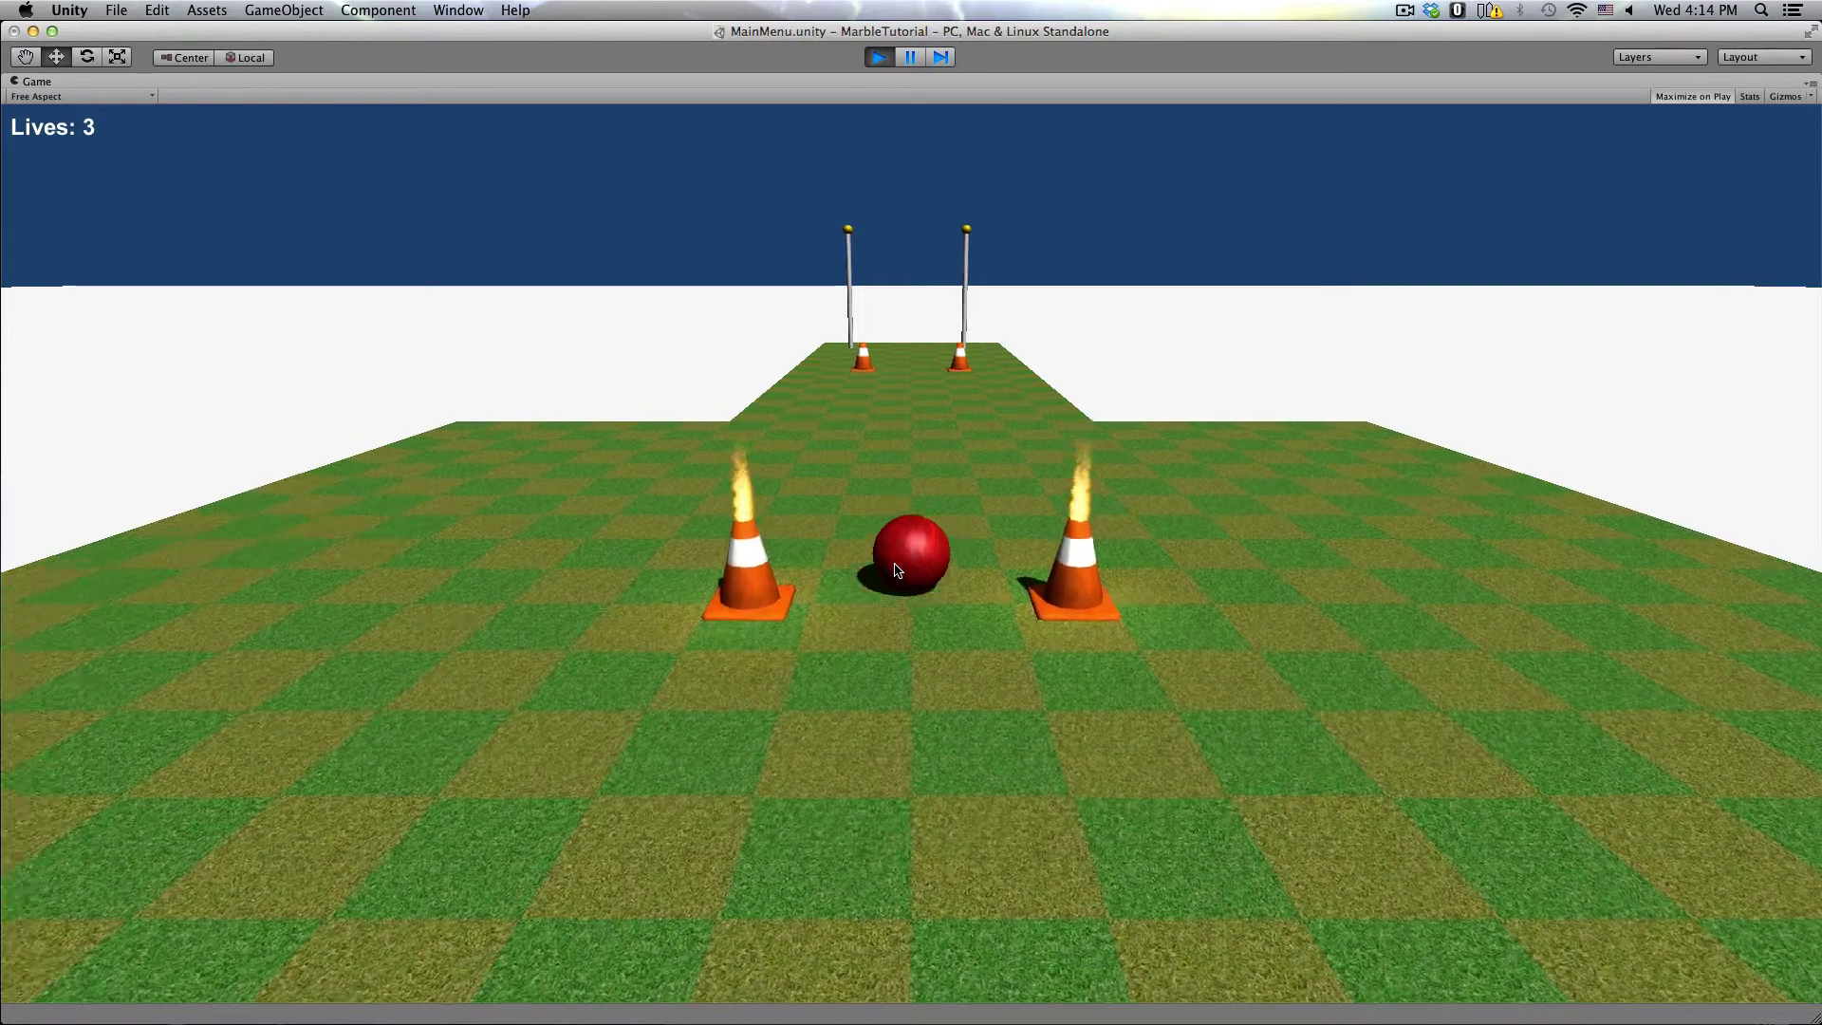
key(Left)
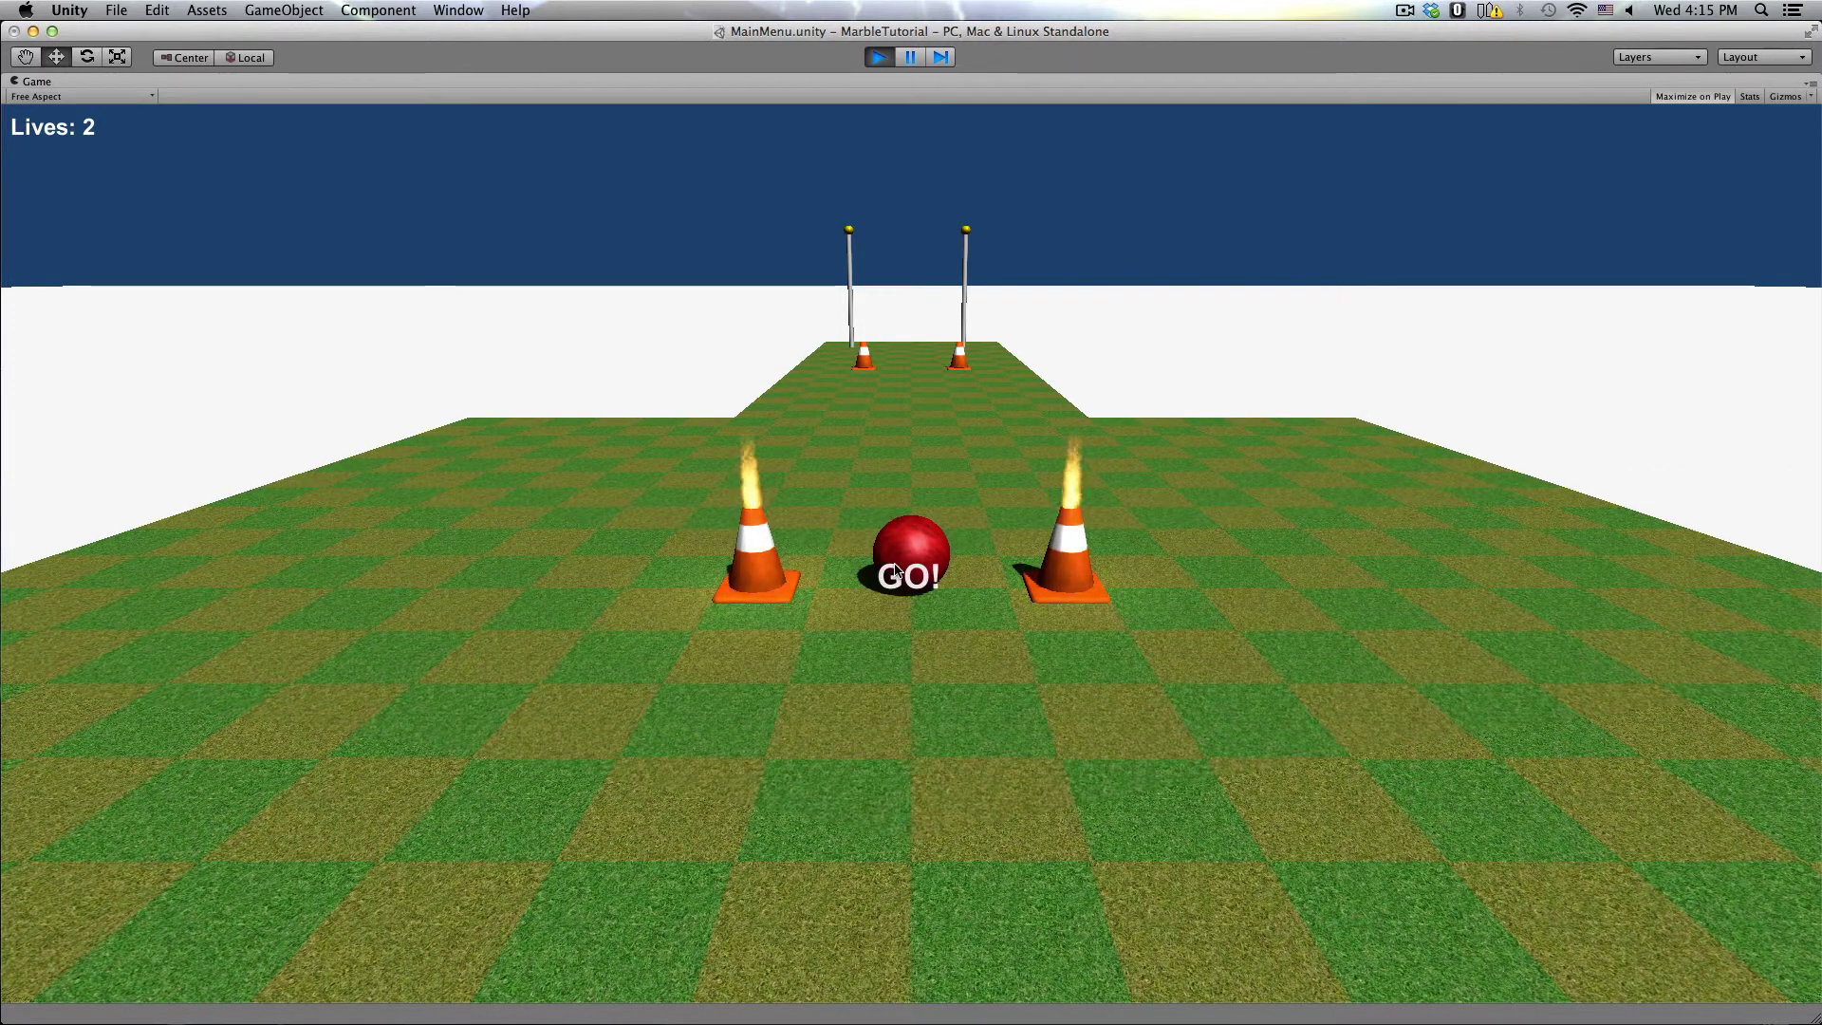
key(Up)
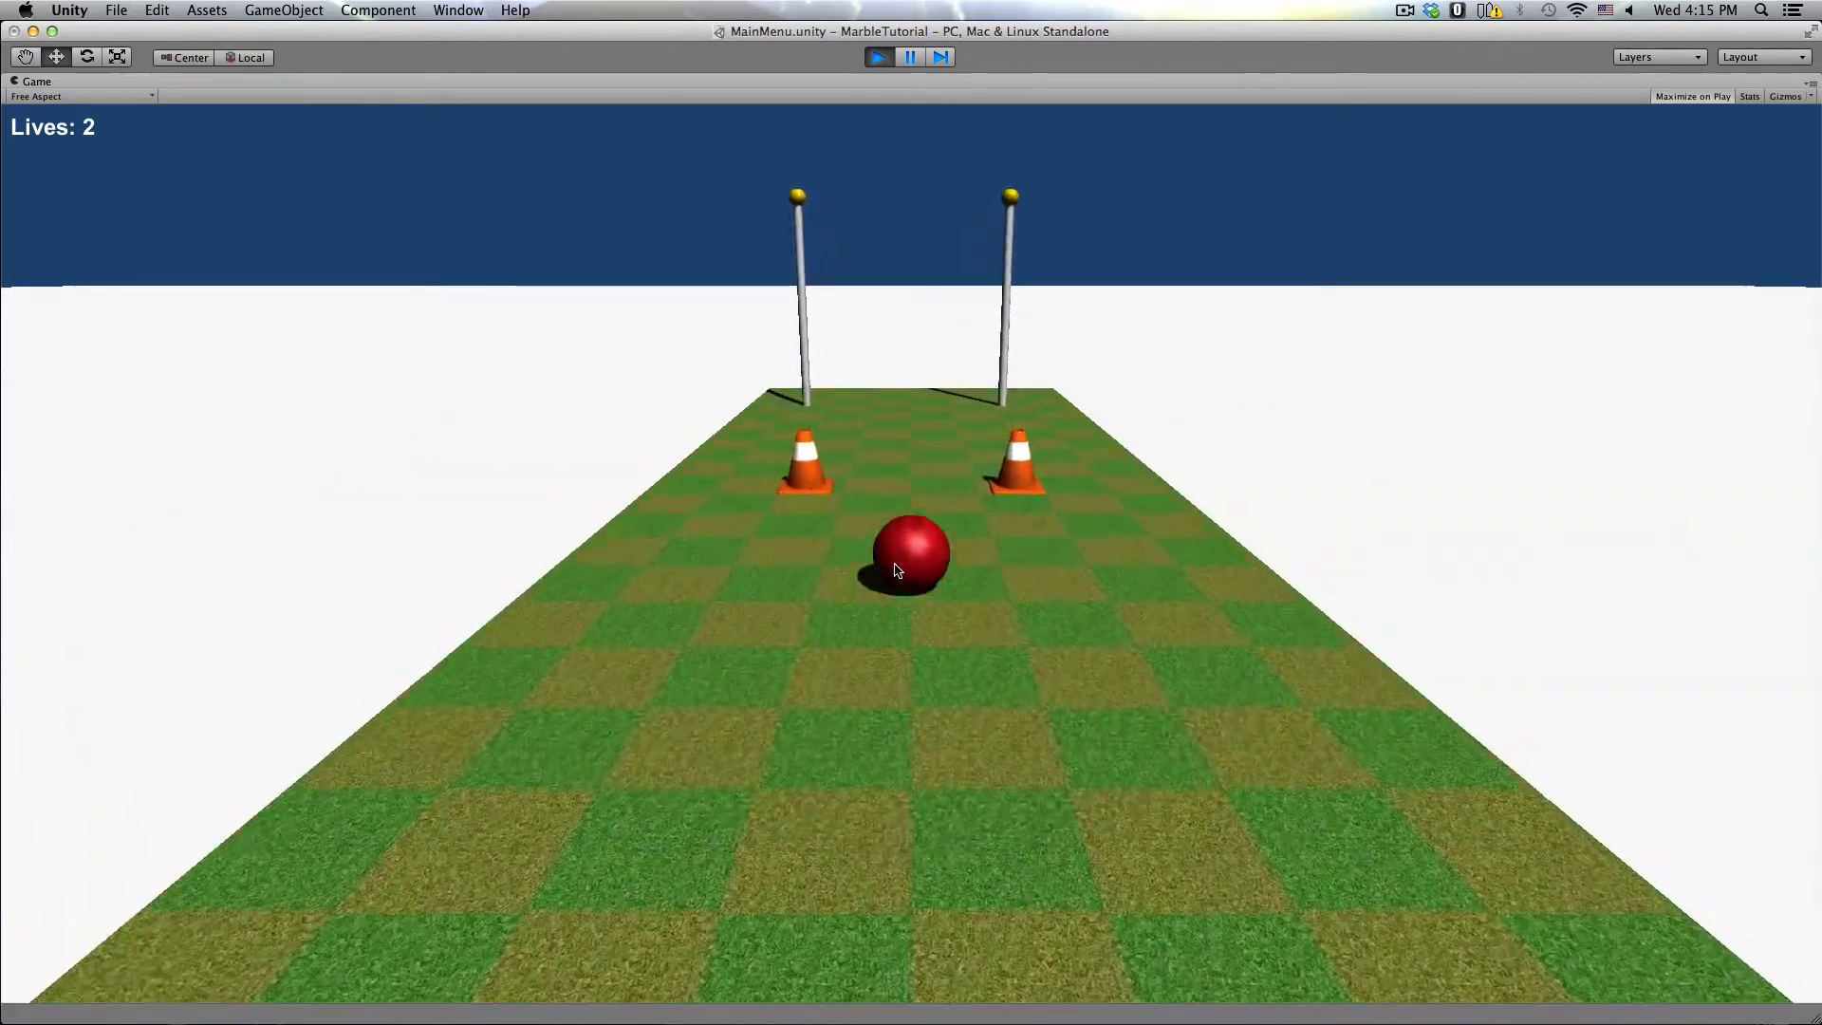
key(Right)
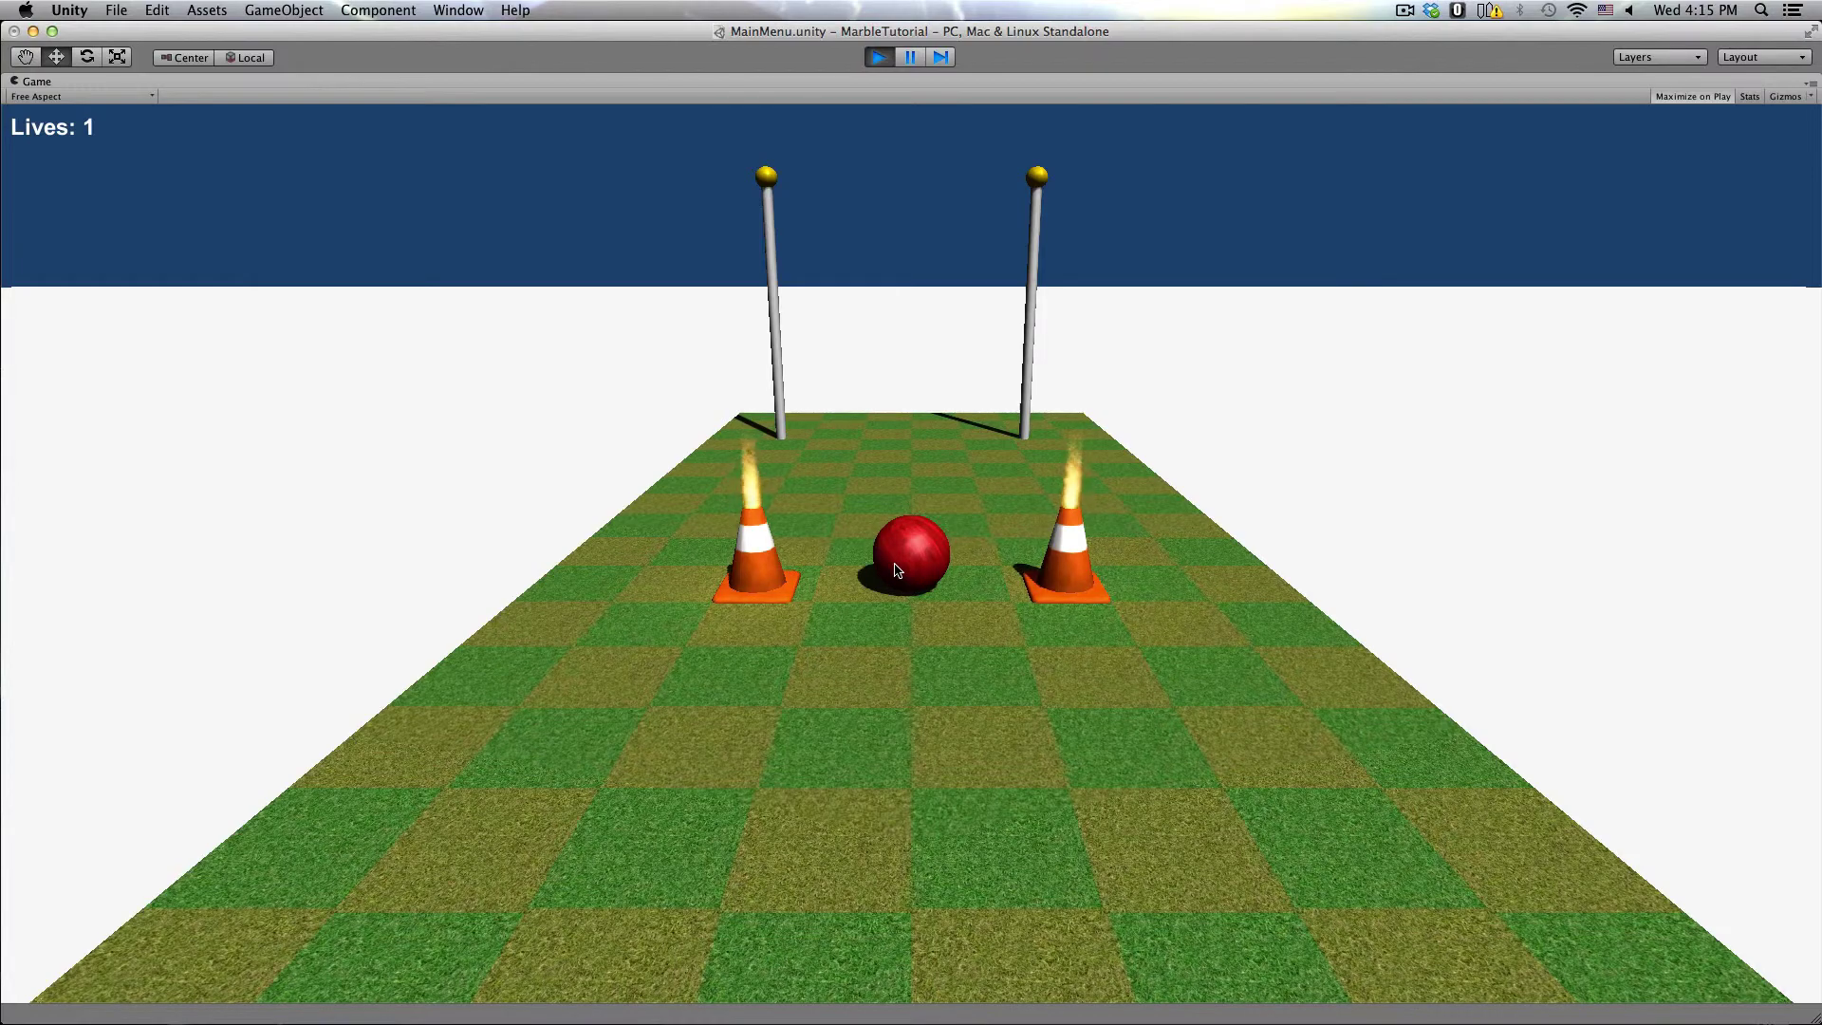
key(Down)
key(Up)
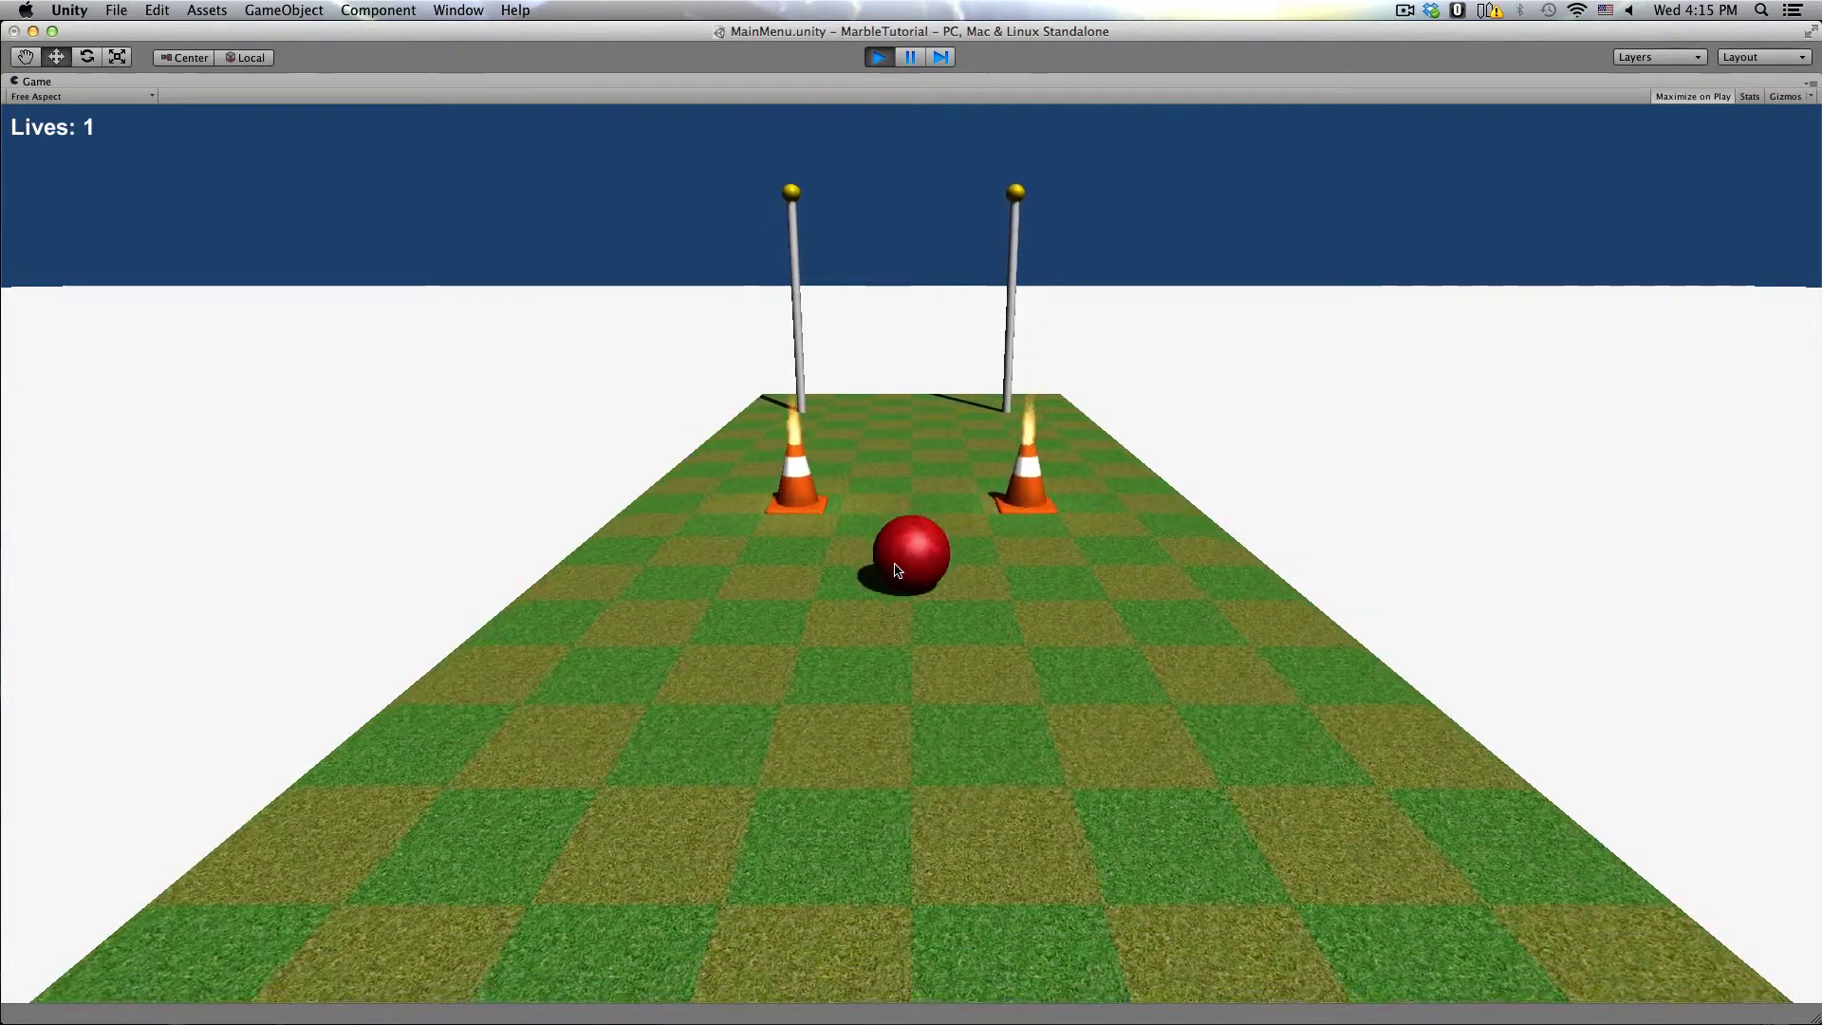
key(Down)
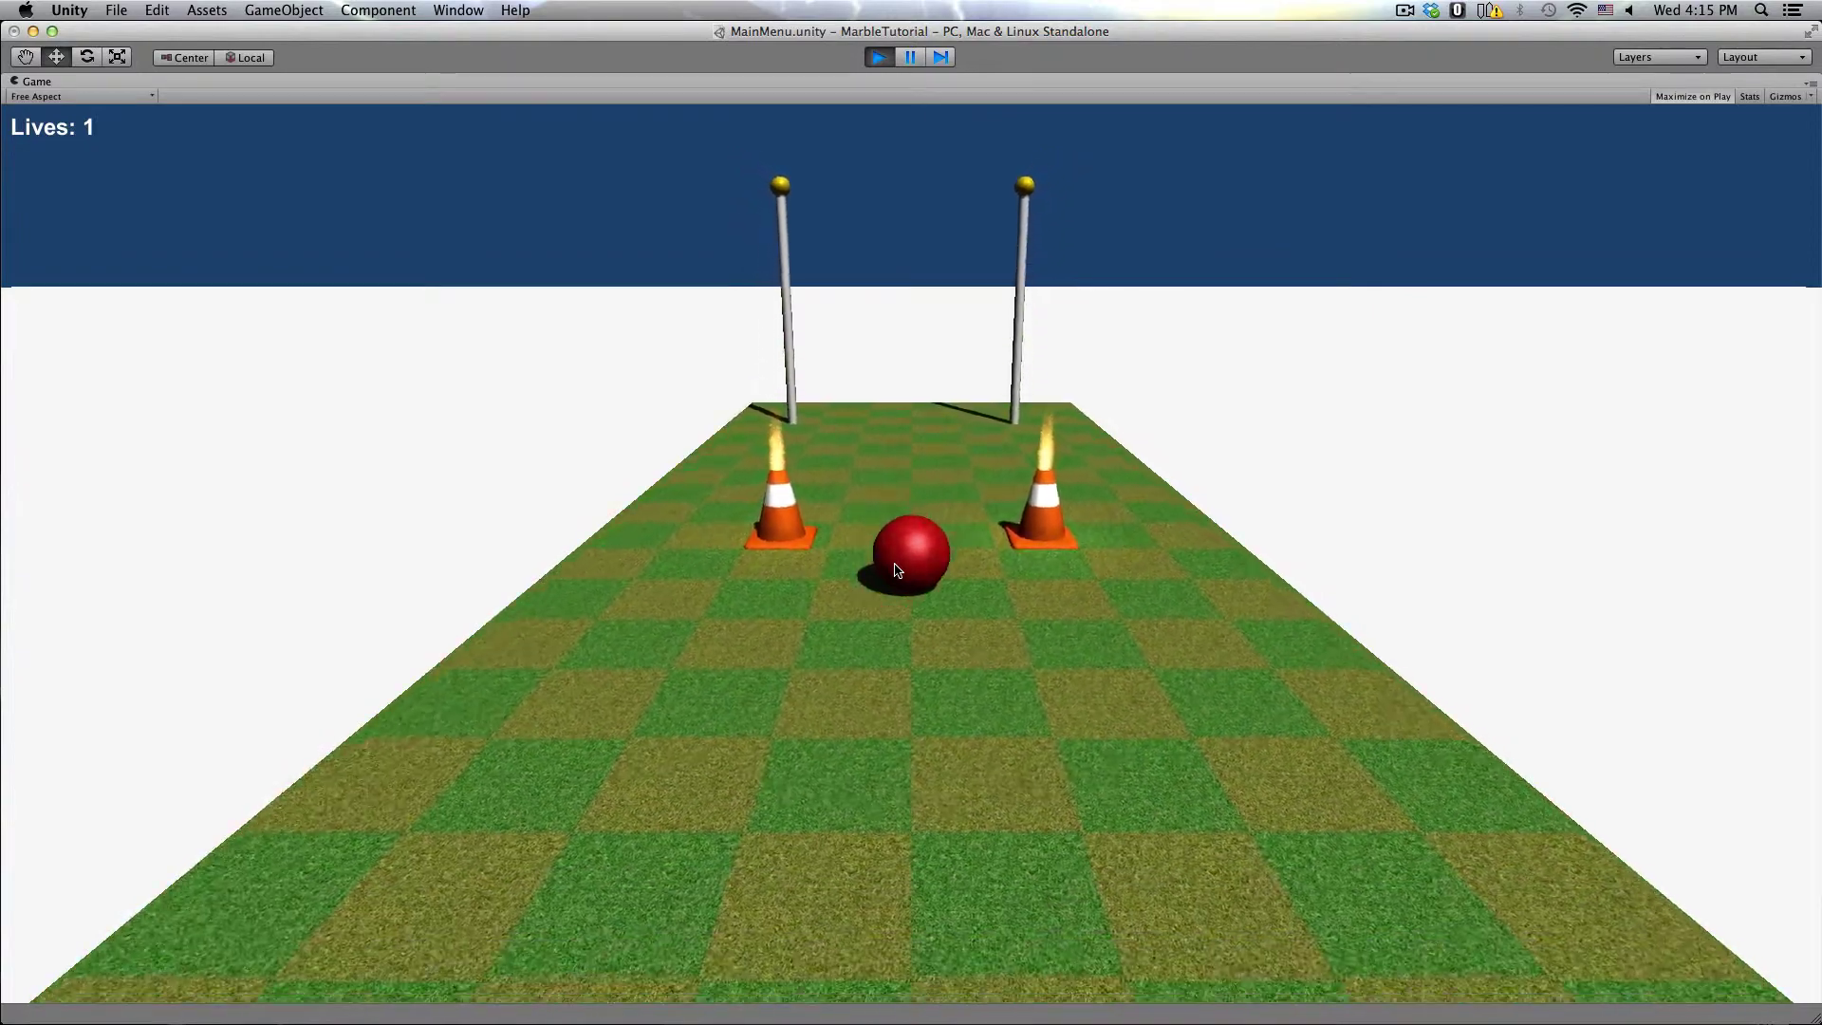
key(Down)
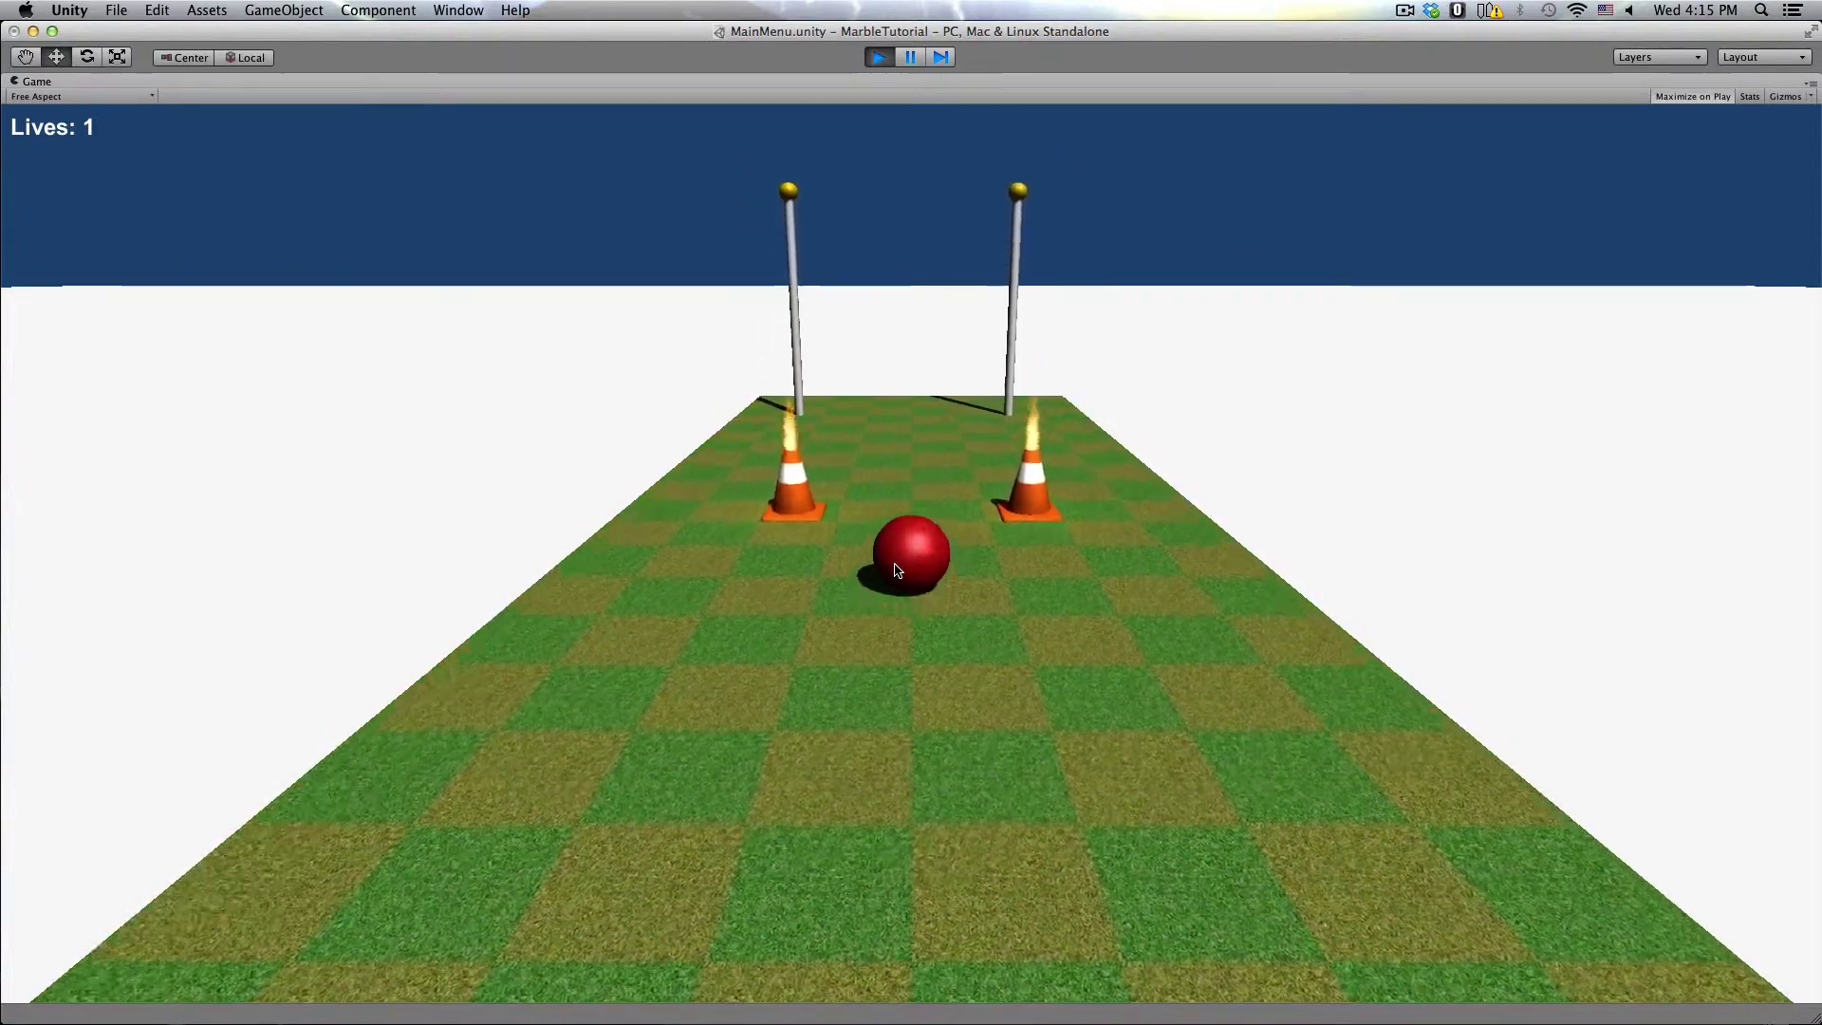
key(Up)
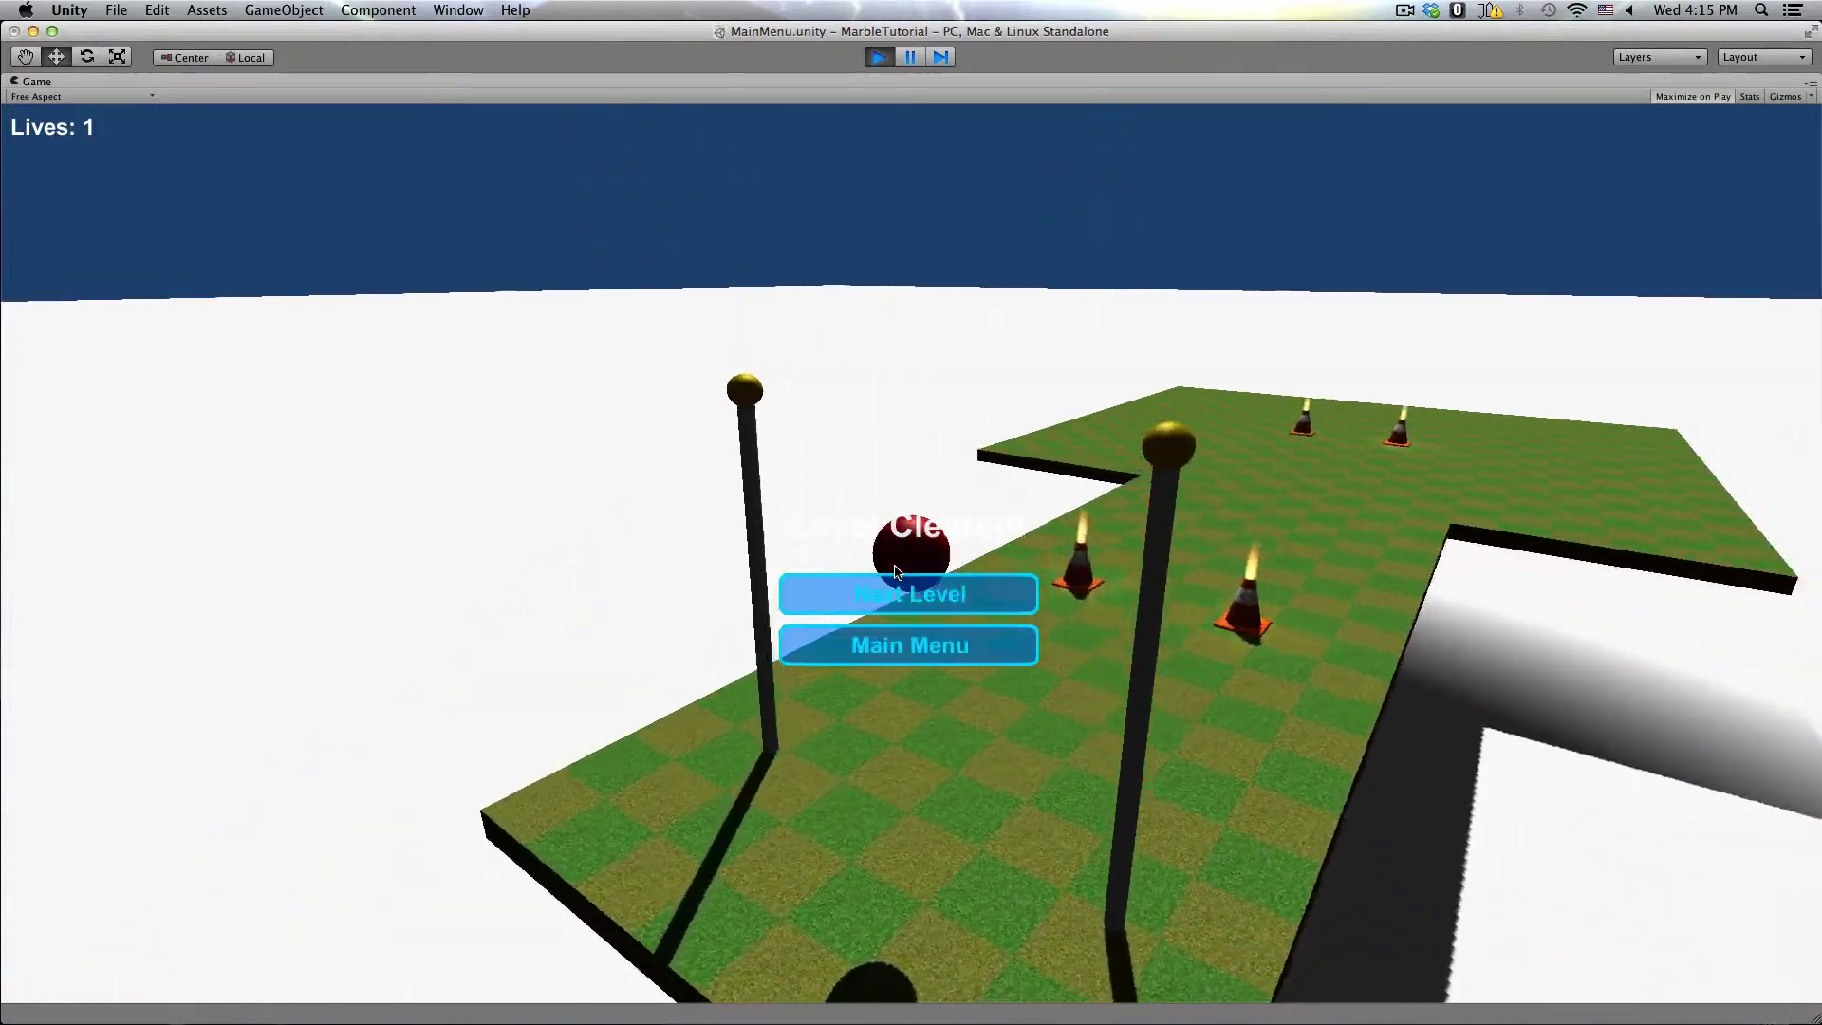
Step: Play the remaining levels through to the last finish line, returning to the main menu before stopping play mode
click(896, 590)
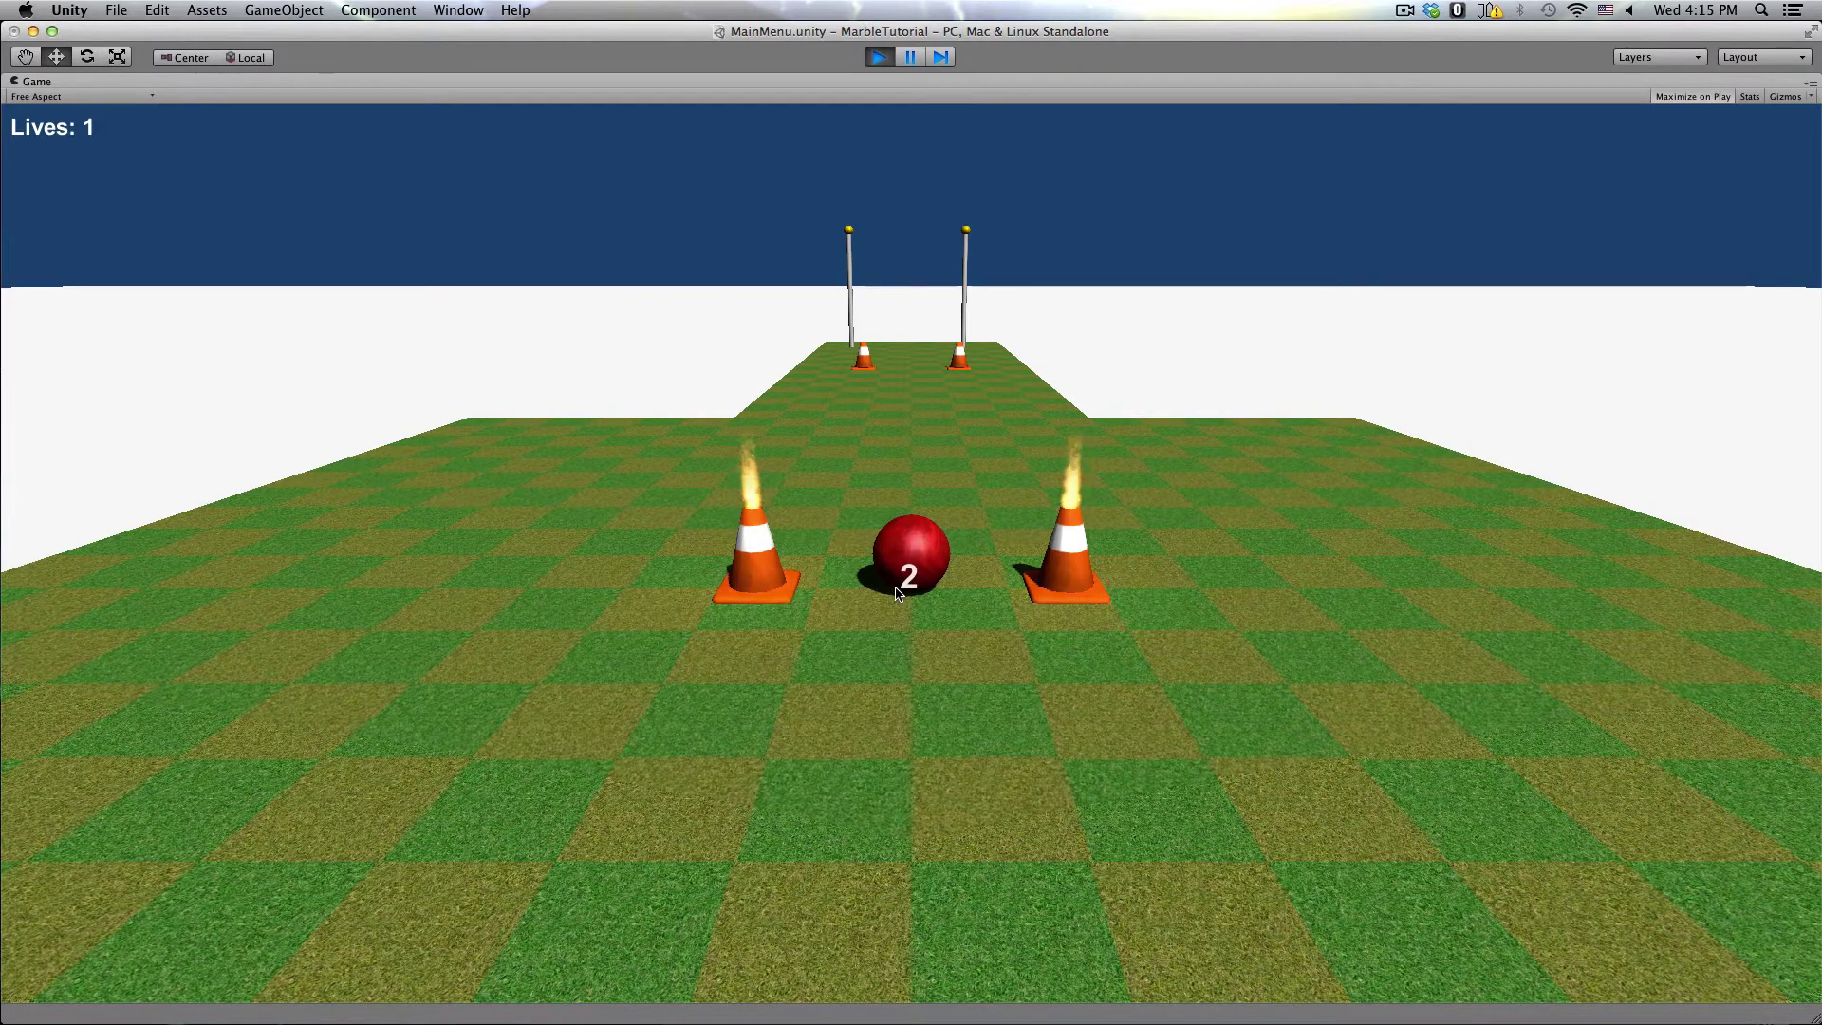
key(Up)
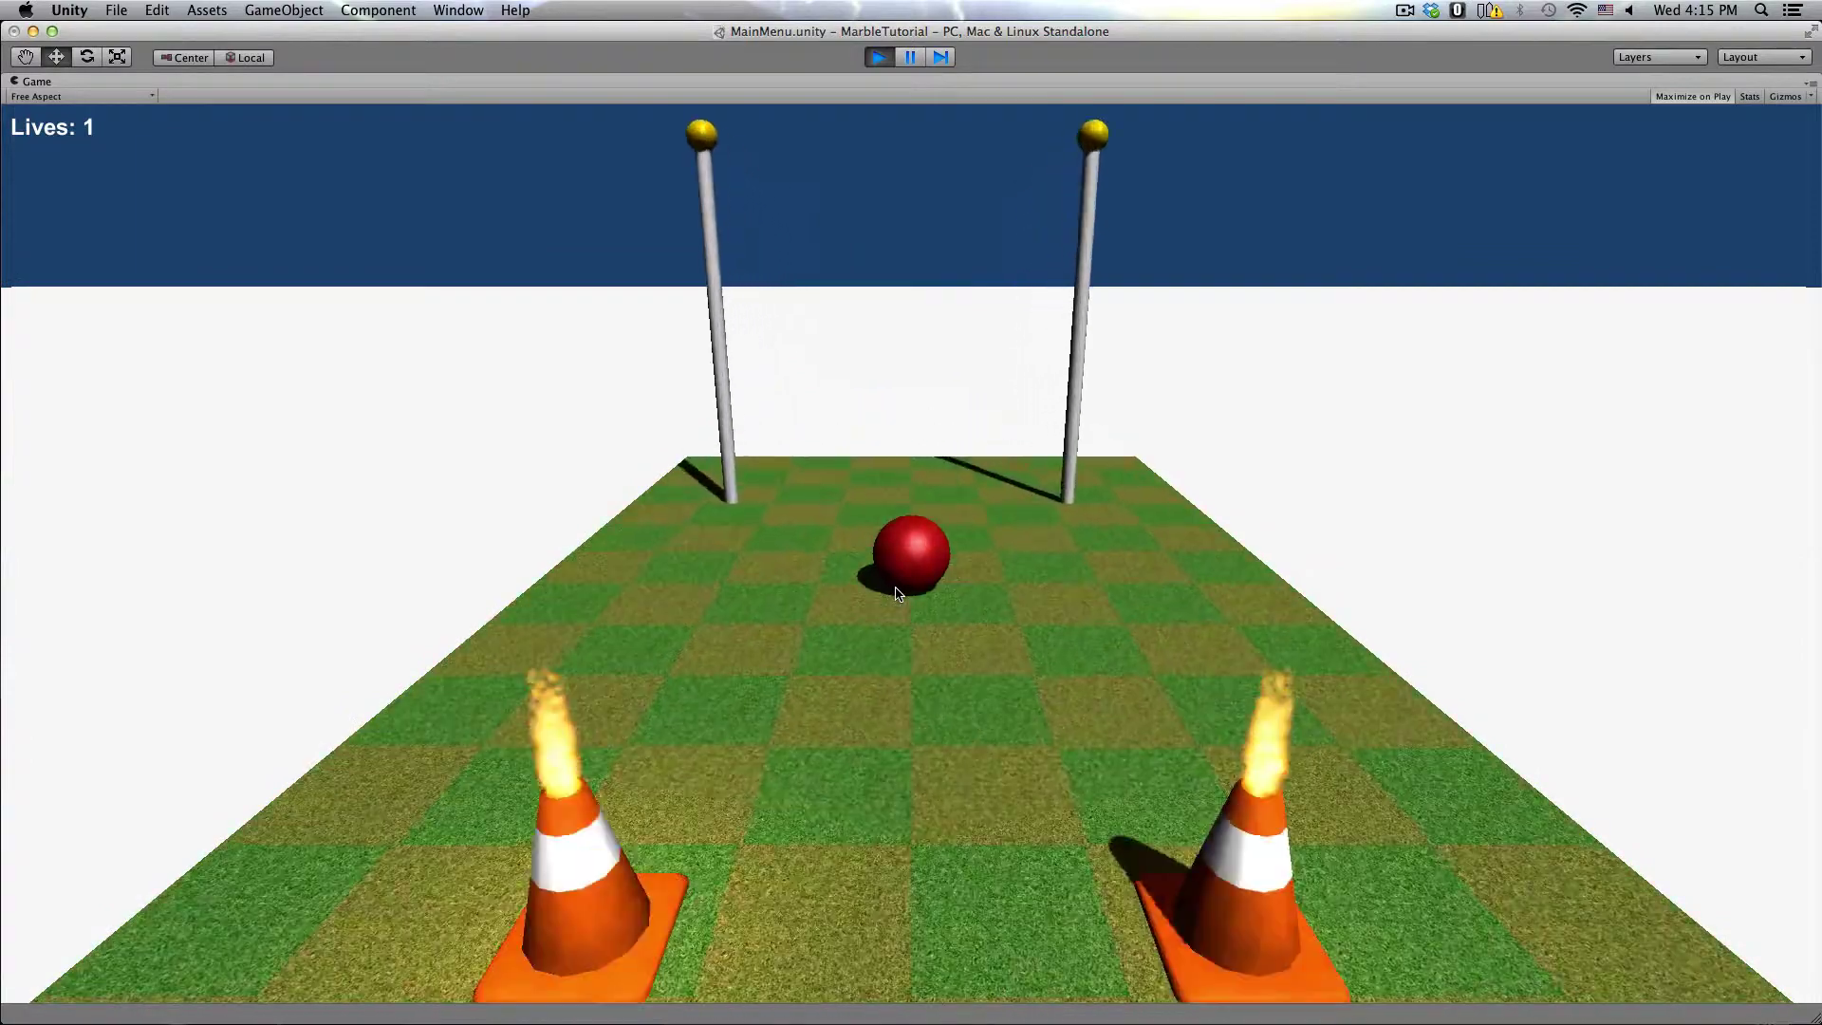
click(896, 594)
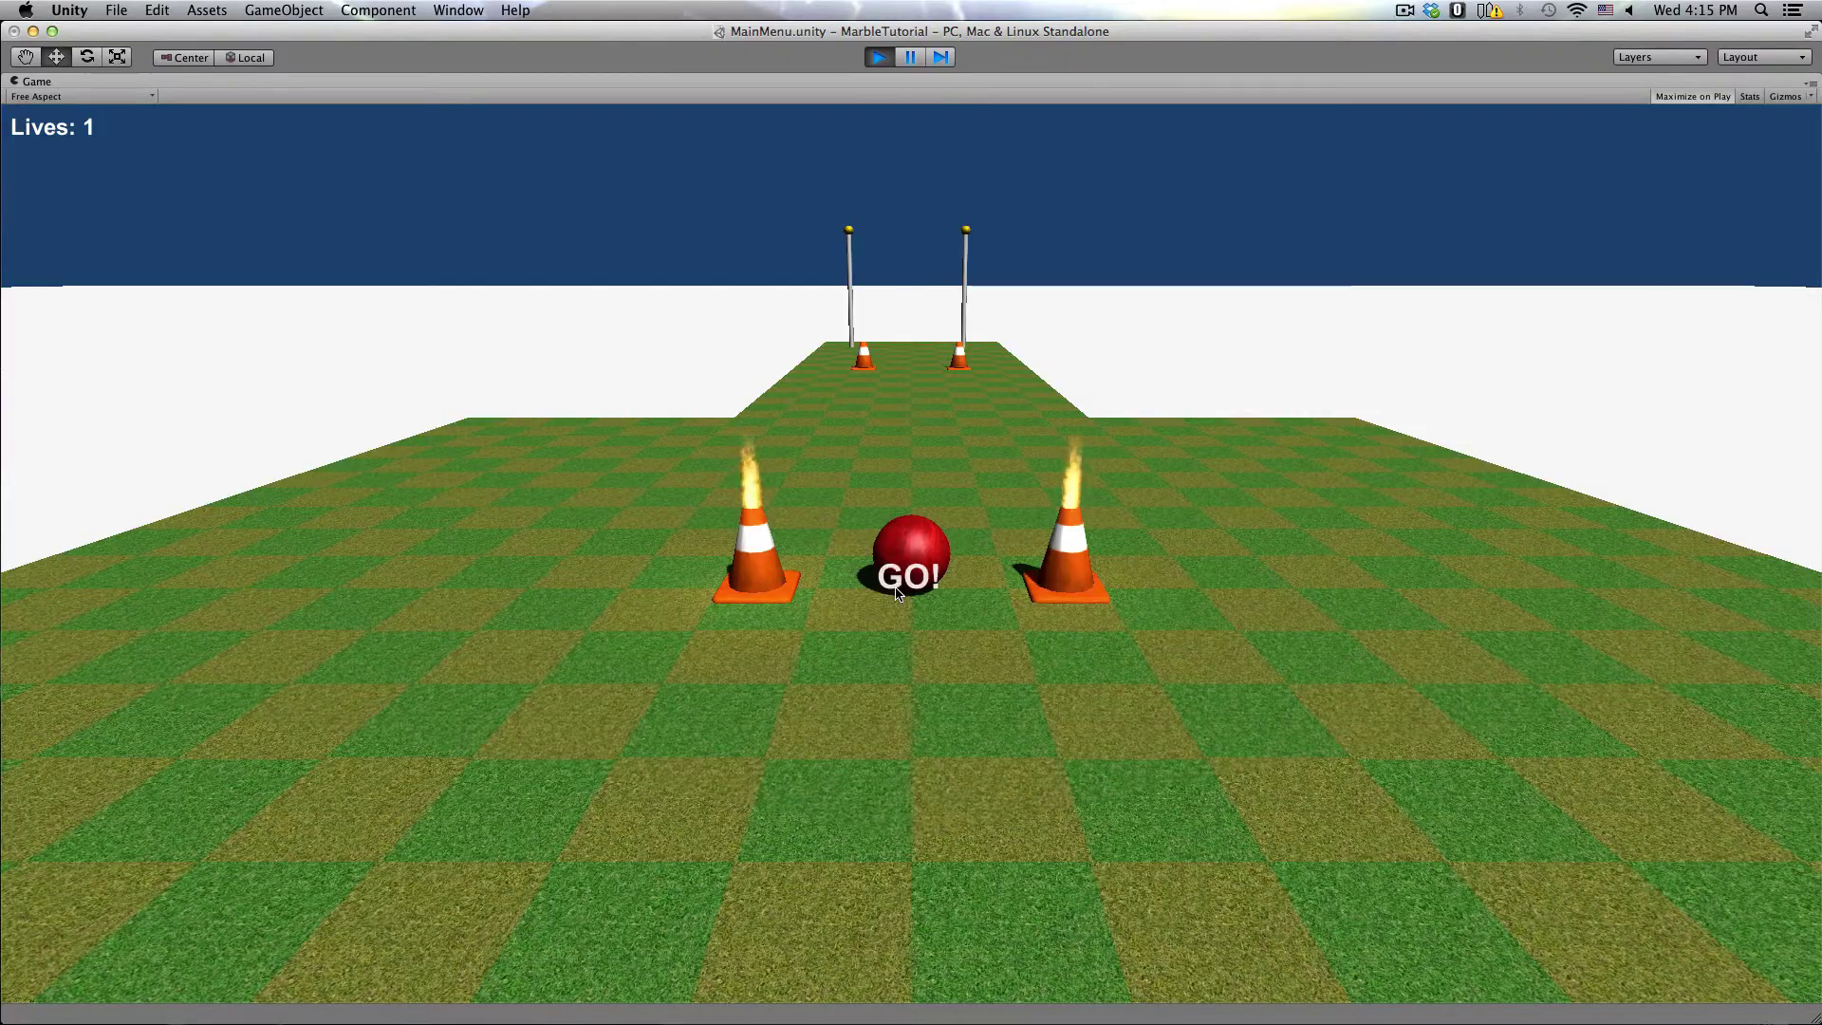
key(Up)
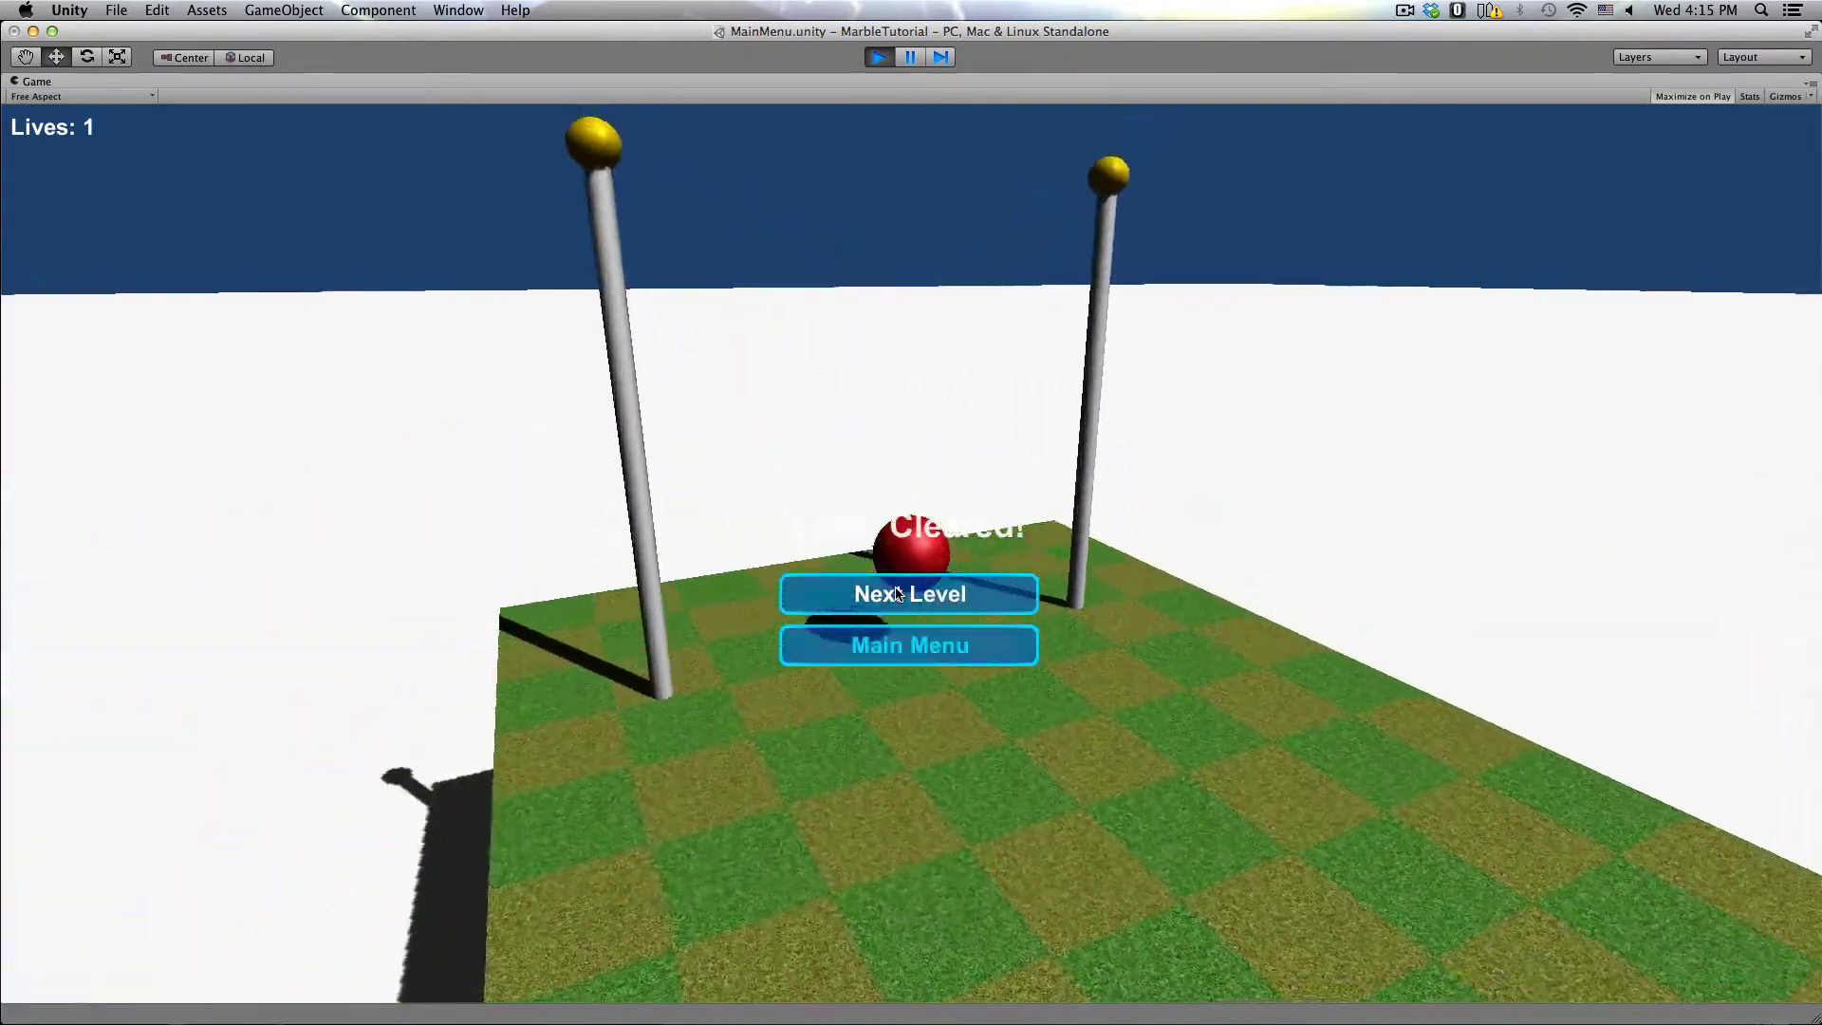
key(XF86AudioMute)
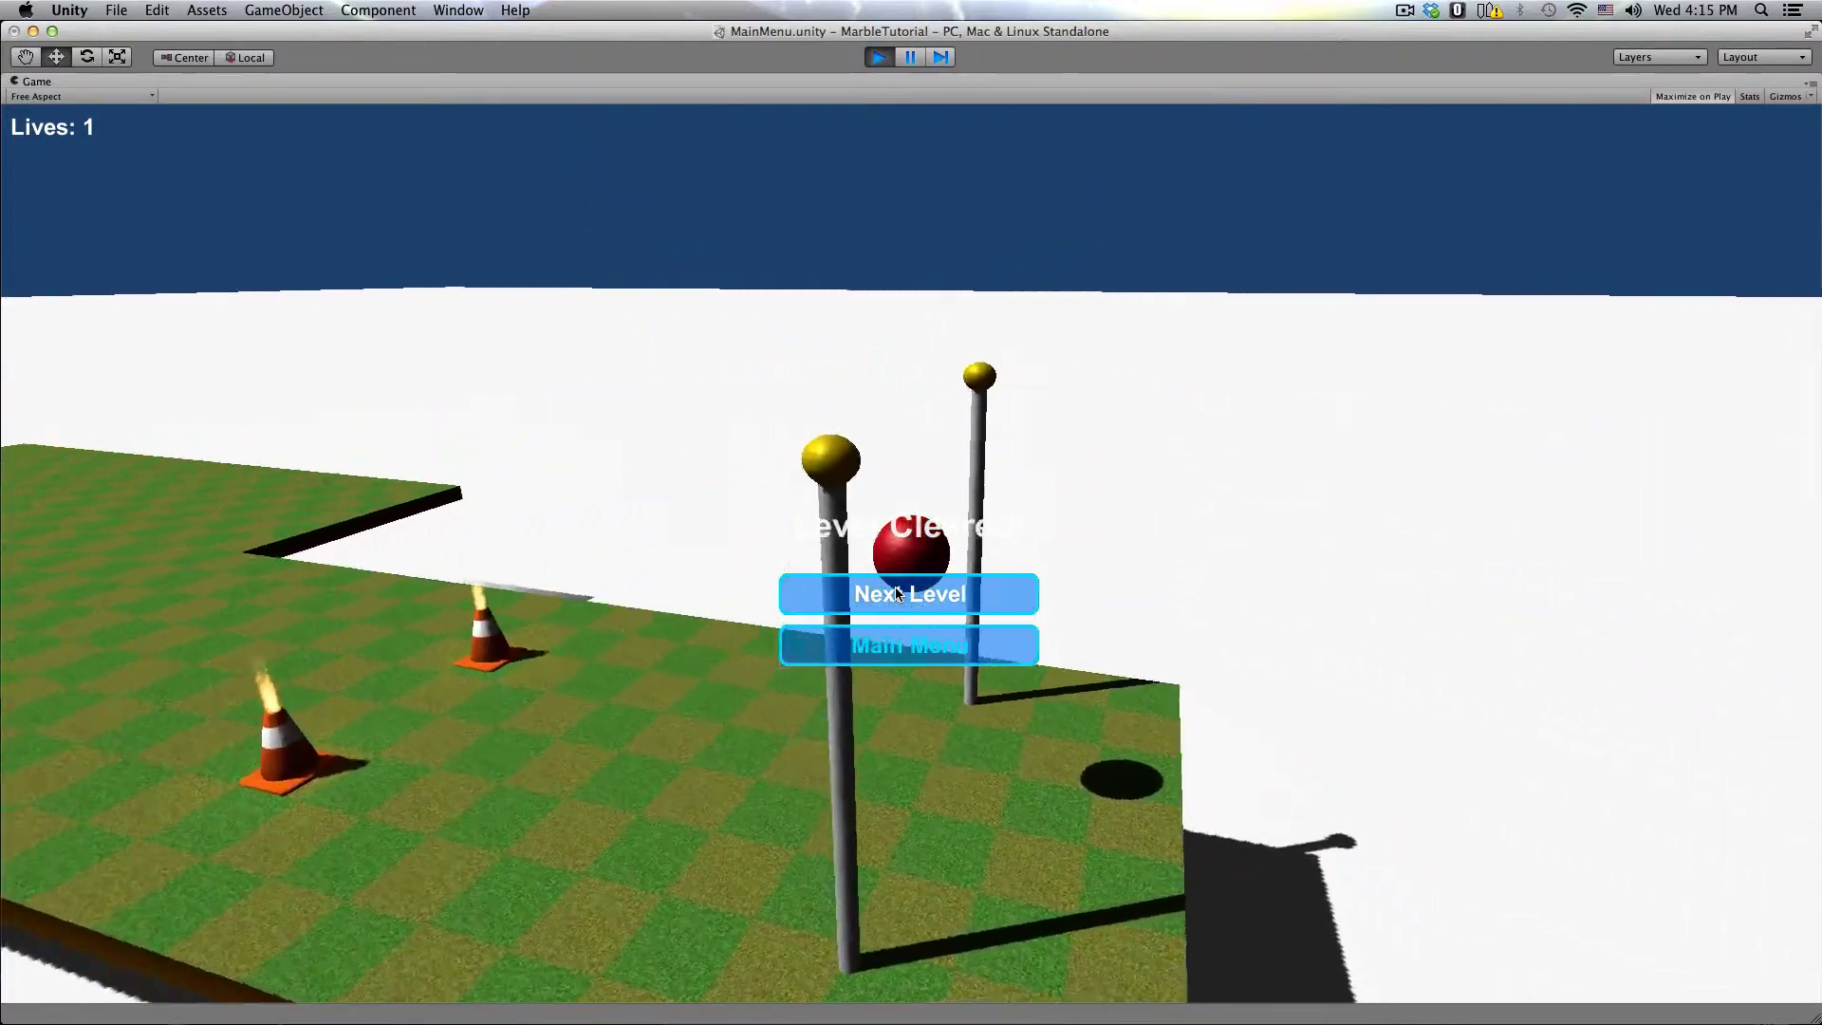
click(896, 594)
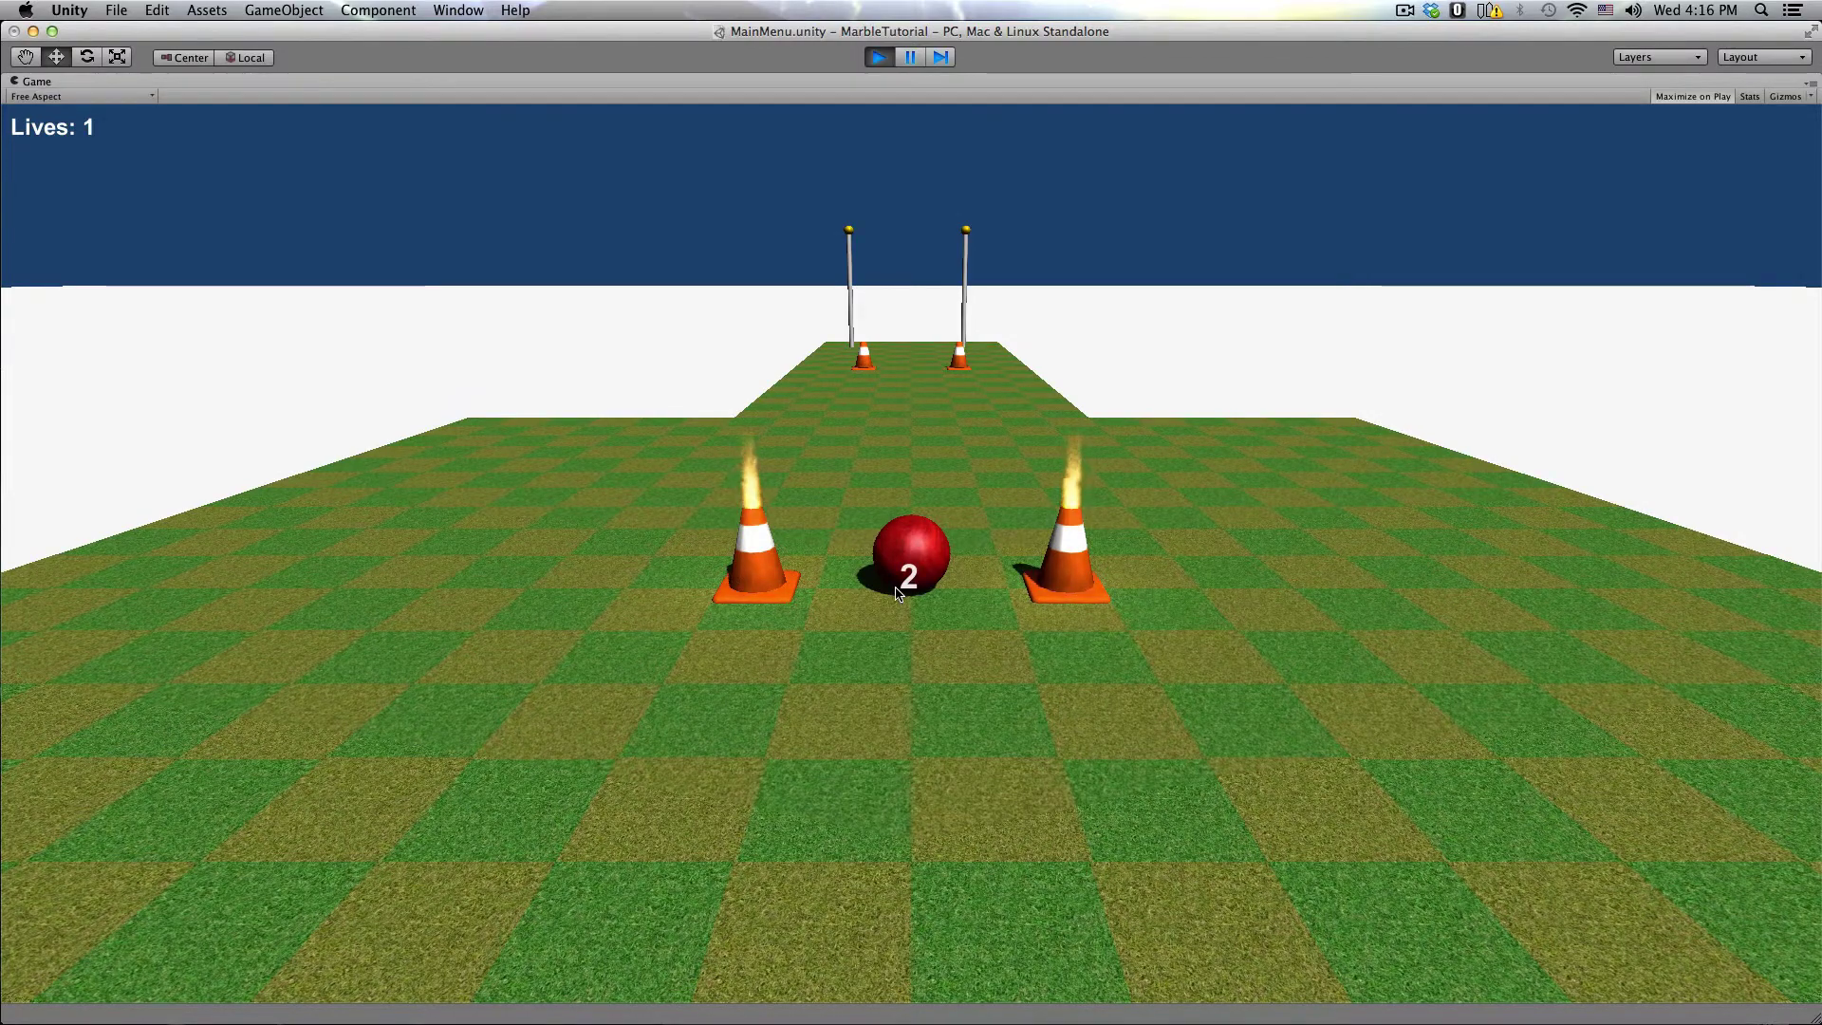
key(Up)
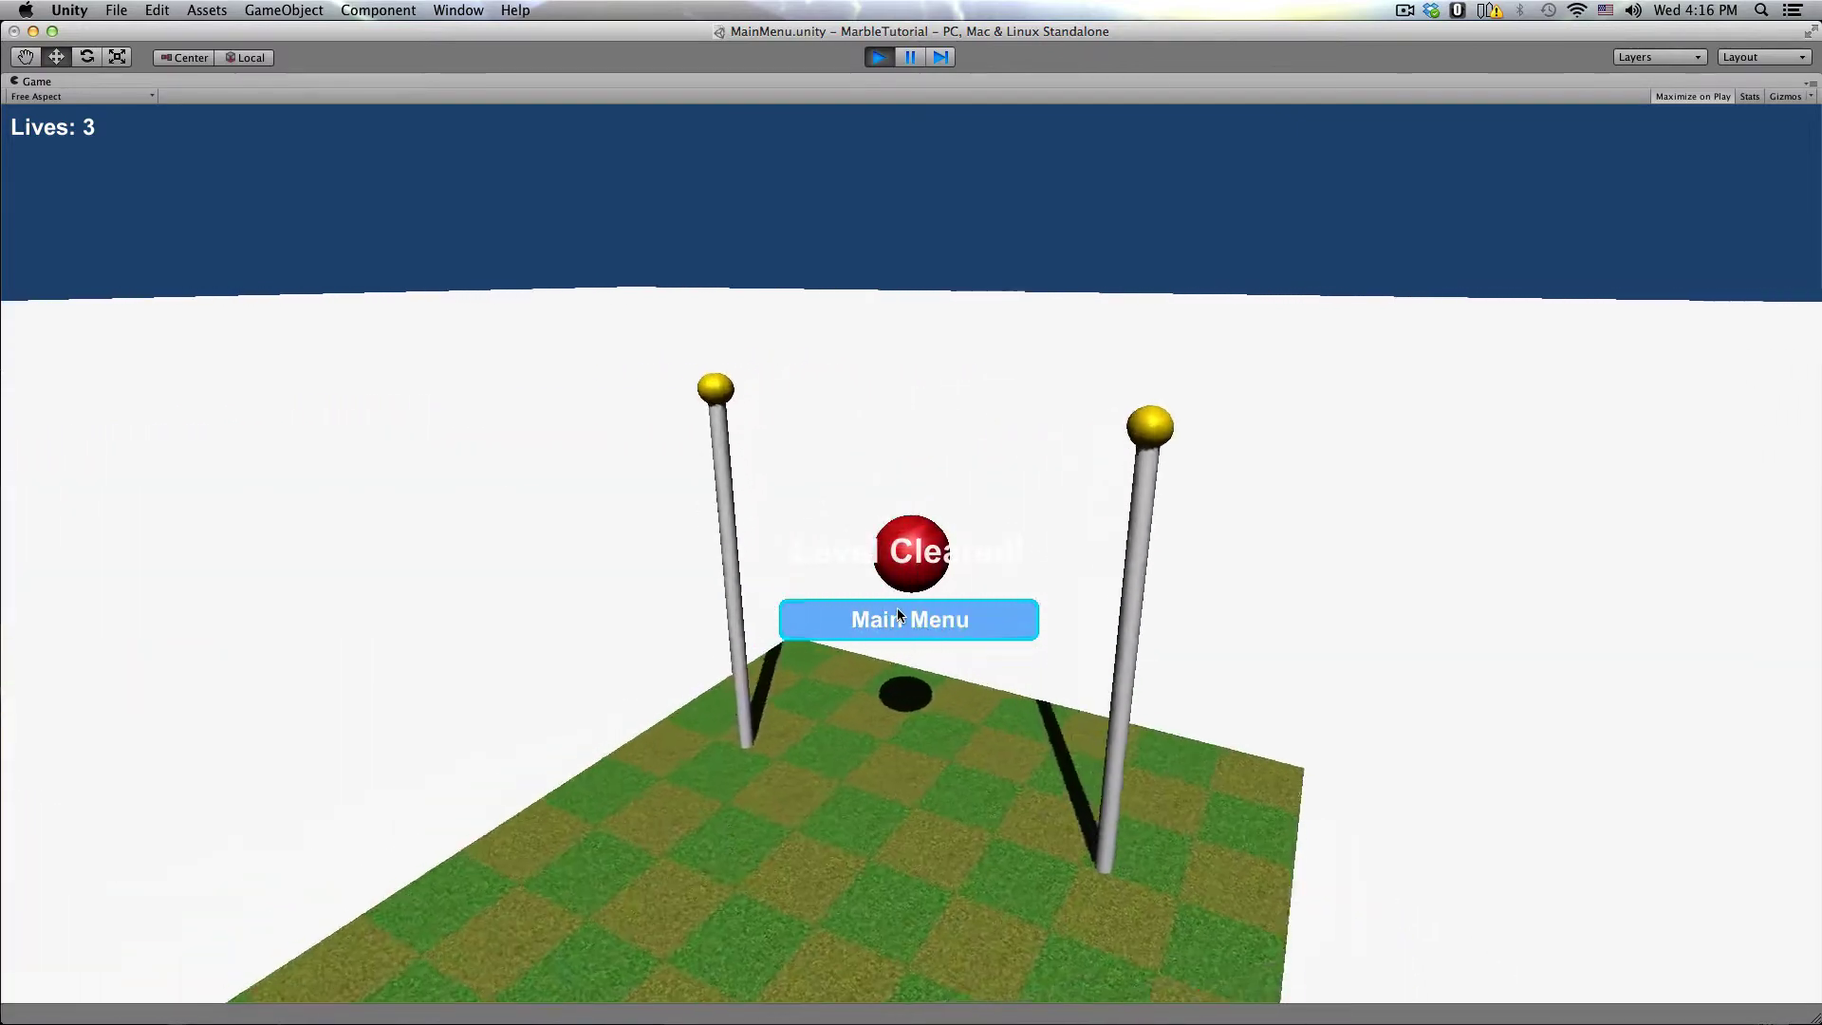
click(898, 615)
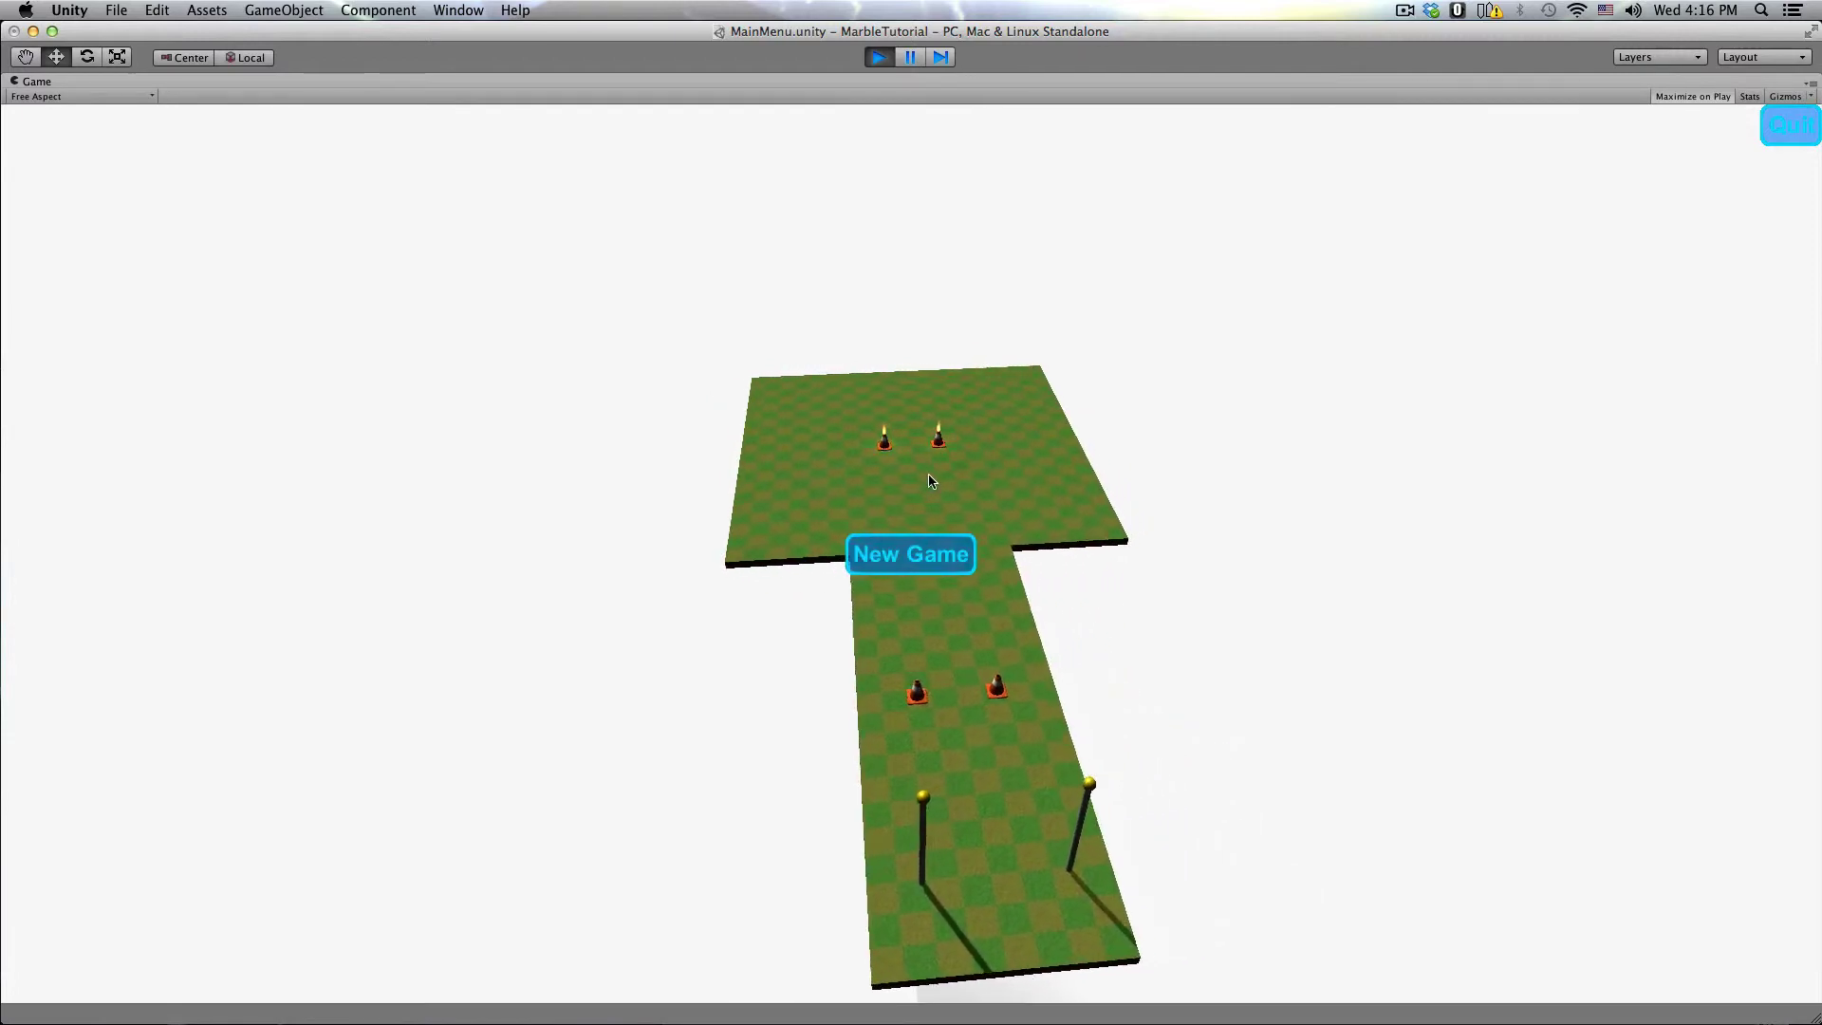
click(879, 57)
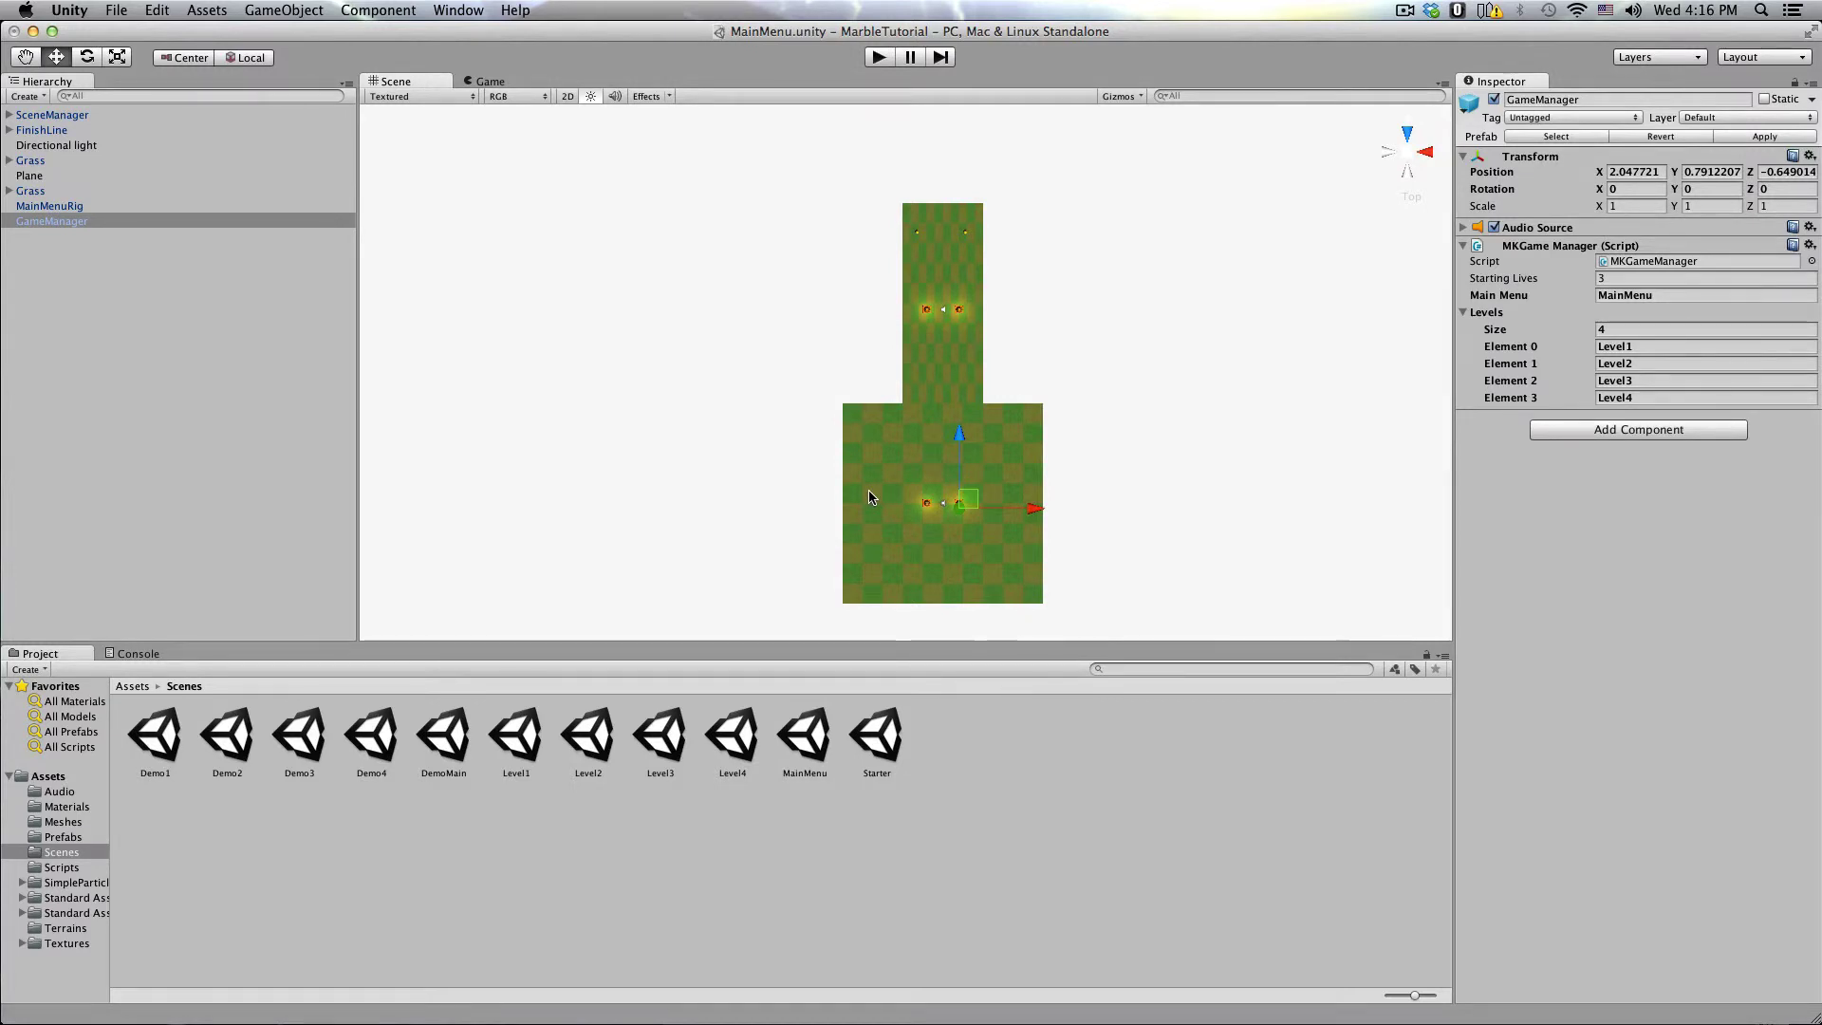
Step: Open the Prefabs folder of the project's assets
click(130, 686)
double_click(659, 738)
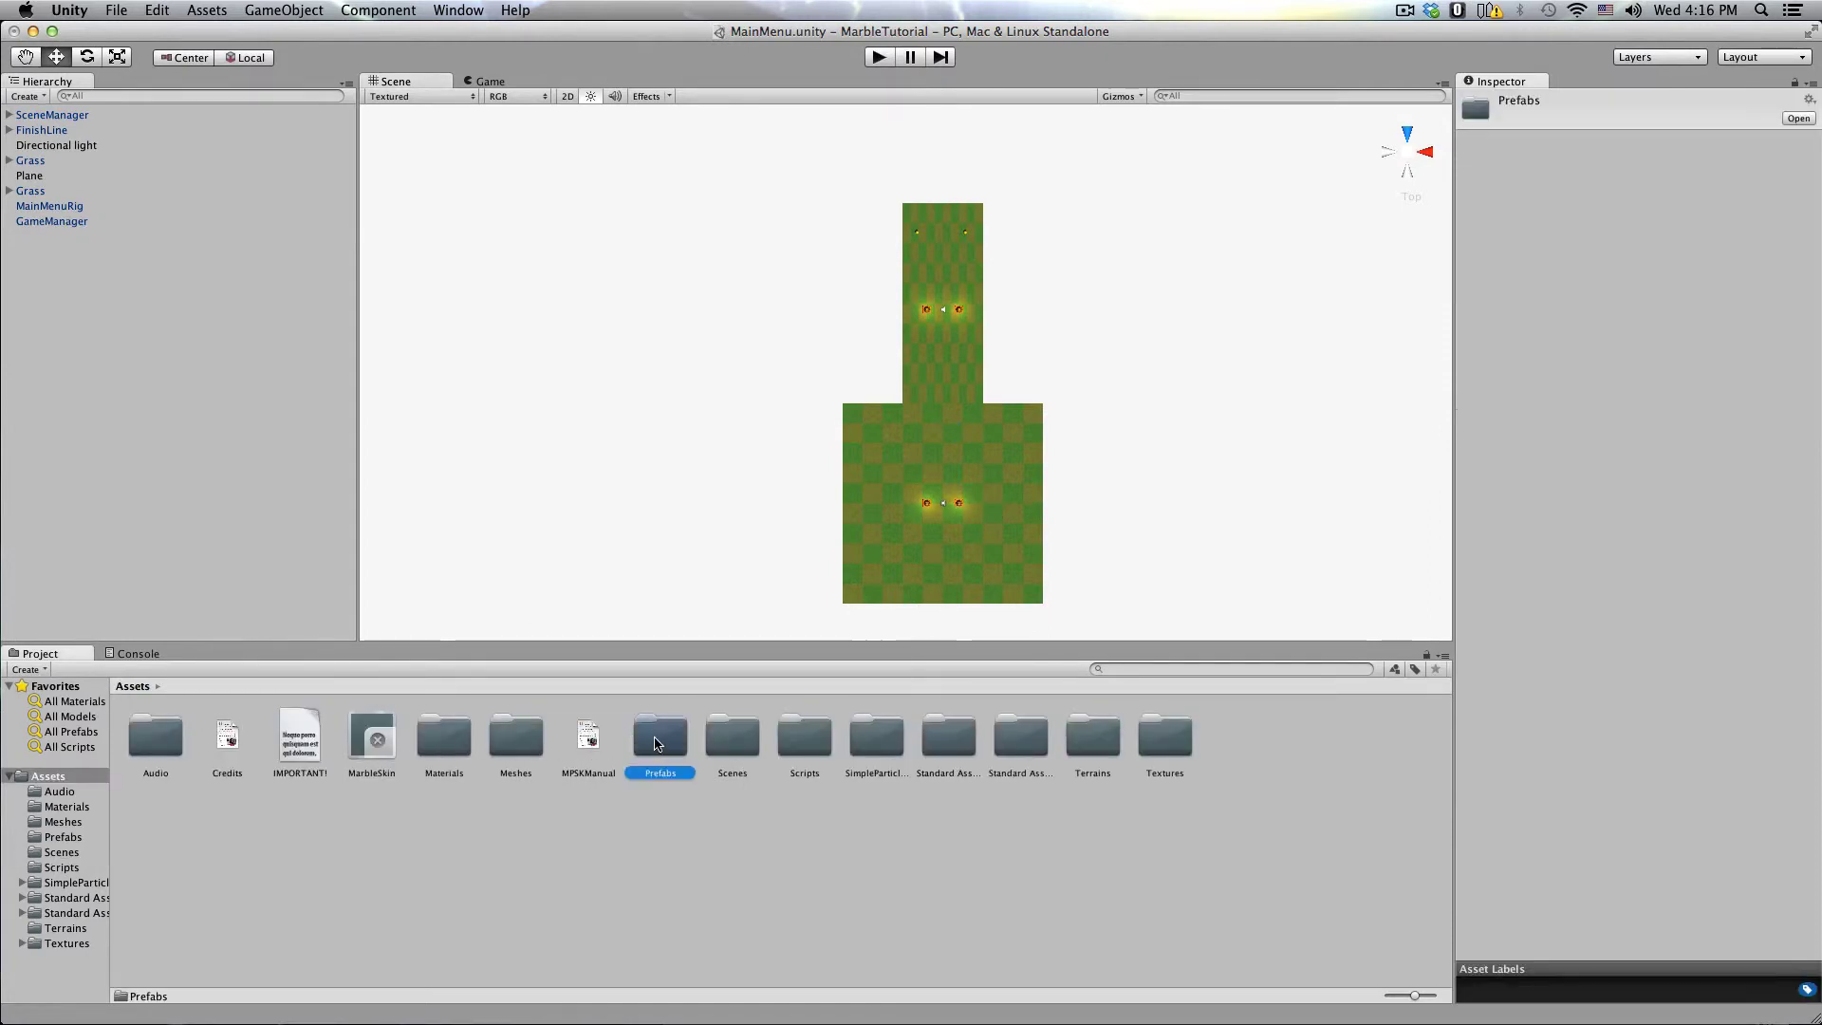